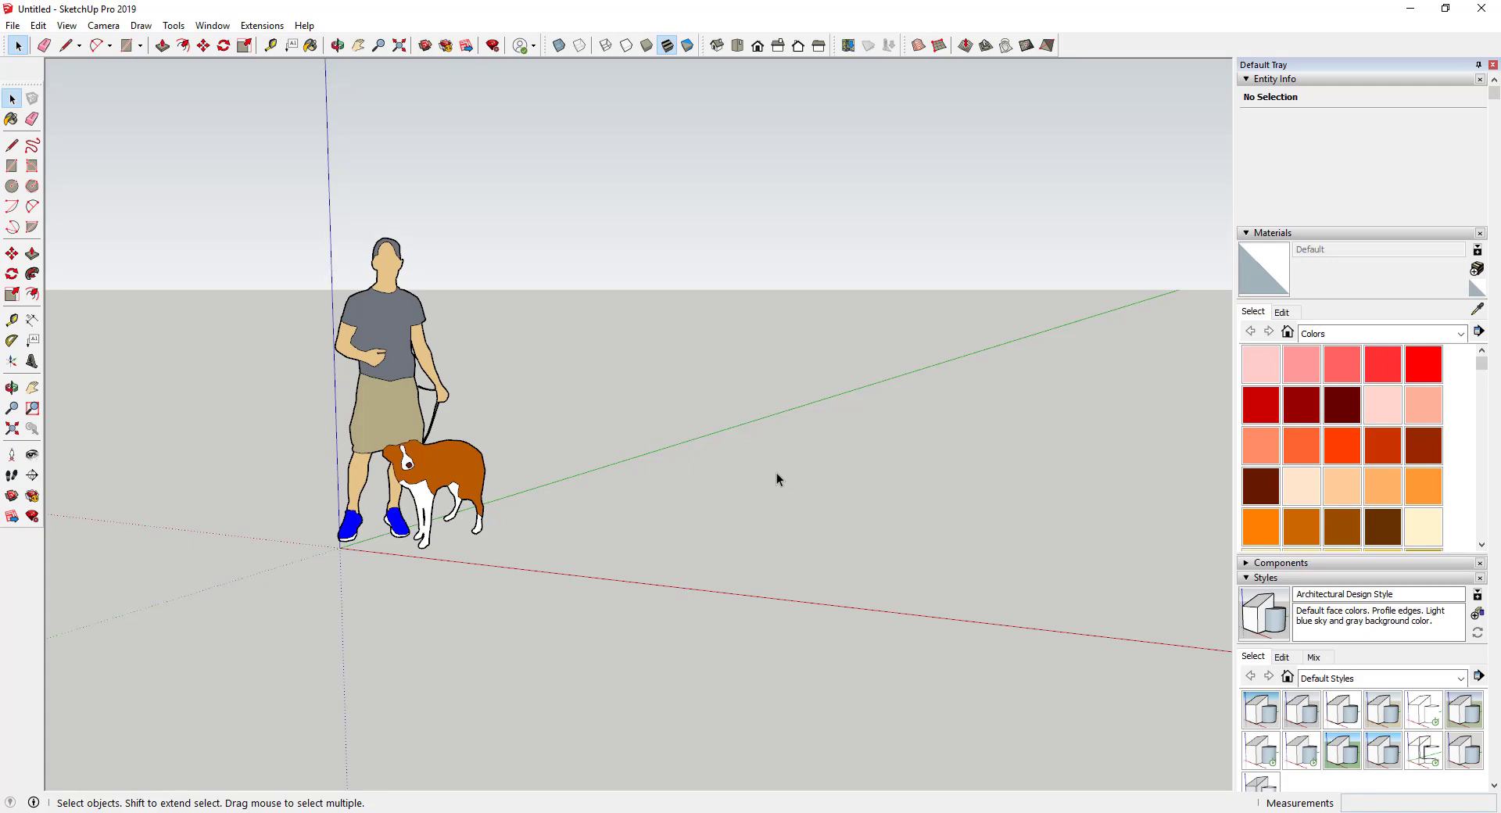
# Draw an 8-sided circle flat on the ground beside the scale figure
pyautogui.moveTo(697, 547); pyautogui.dragTo(727, 558, button='middle')
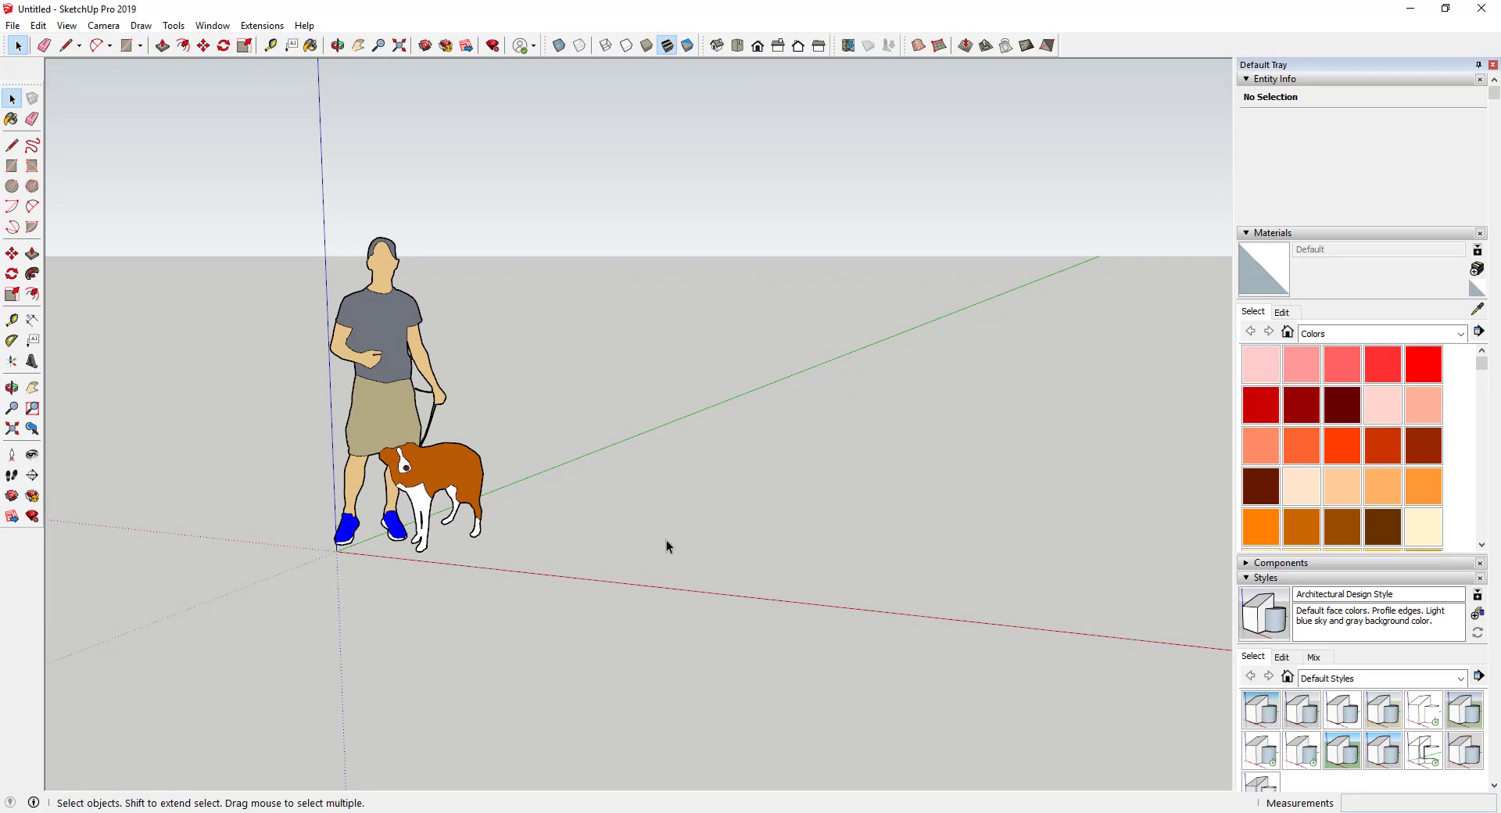
pyautogui.press('c')
pyautogui.moveTo(657, 542); pyautogui.dragTo(687, 560, button='middle')
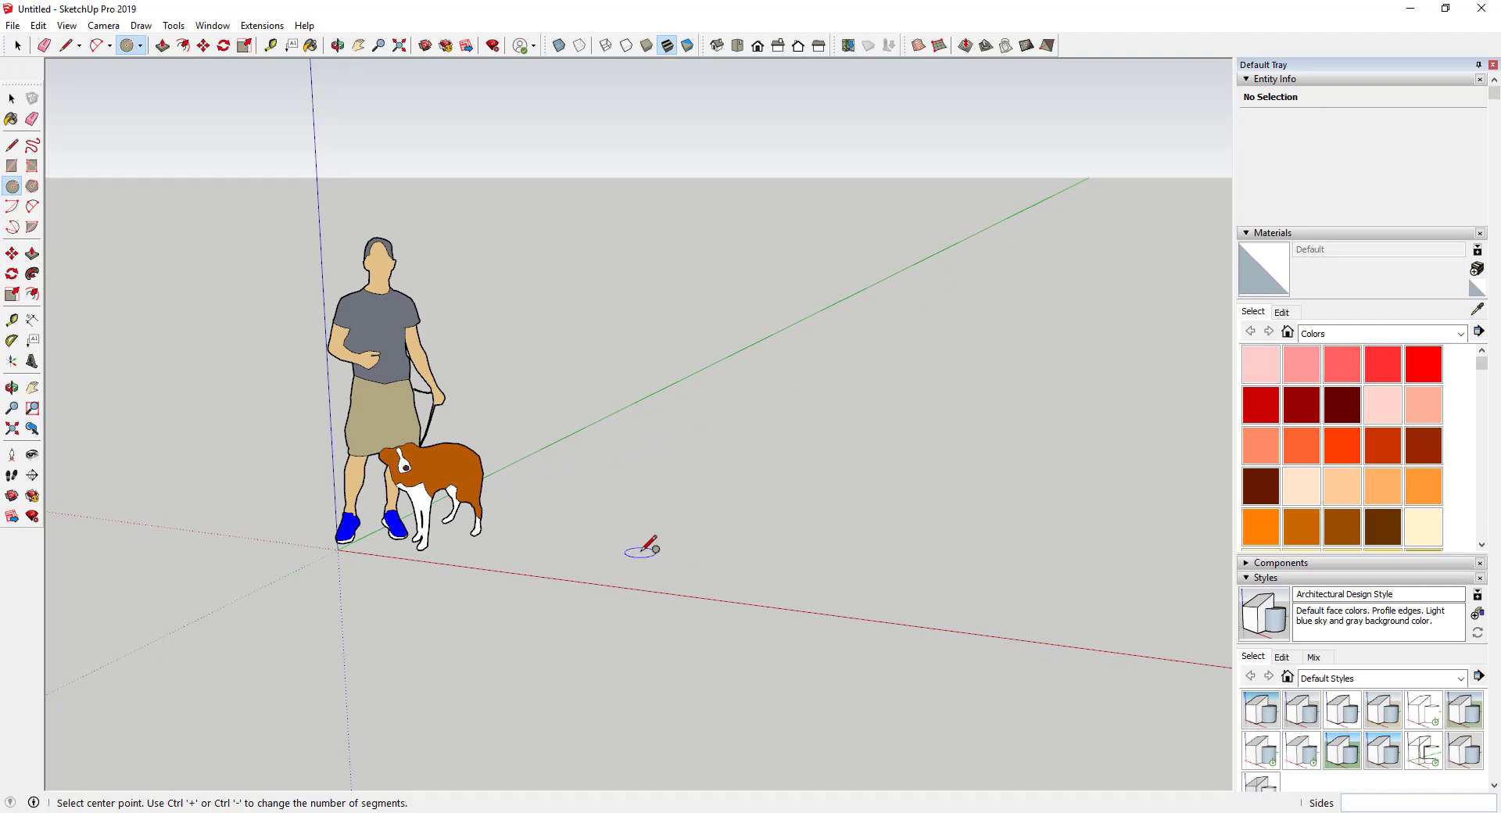
pyautogui.moveTo(646, 545)
pyautogui.mouseDown(button='middle')
pyautogui.moveTo(620, 546)
pyautogui.moveTo(626, 564)
pyautogui.mouseUp(button='middle')
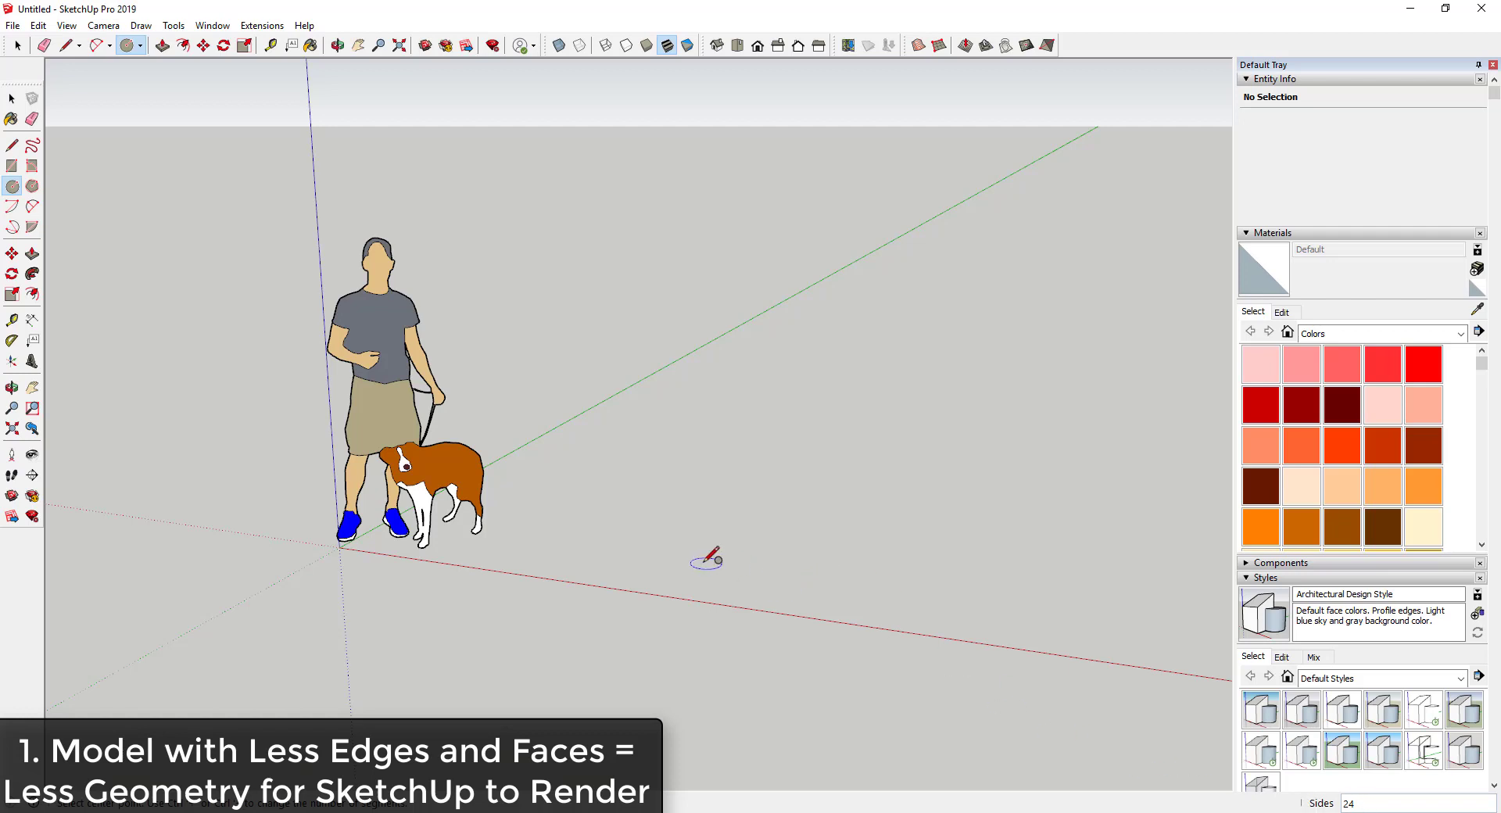
pyautogui.write('8')
pyautogui.click(663, 554)
pyautogui.click(732, 556)
# Draw a second circle with more sides and a radius of about 1' 4 1/2" along the red axis beyond the octagon
pyautogui.moveTo(767, 573); pyautogui.dragTo(740, 555, button='middle')
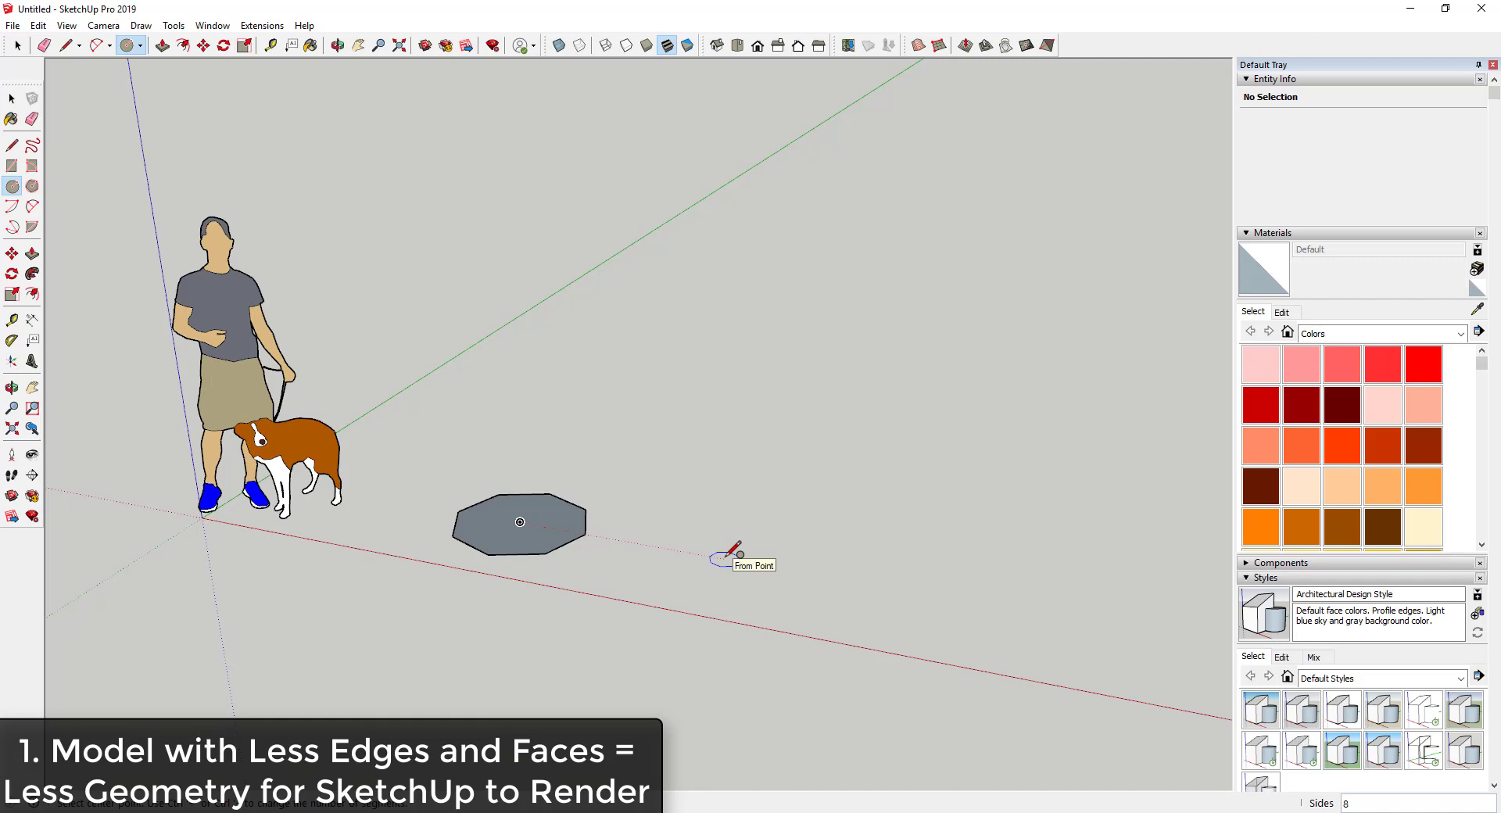
pyautogui.click(726, 559)
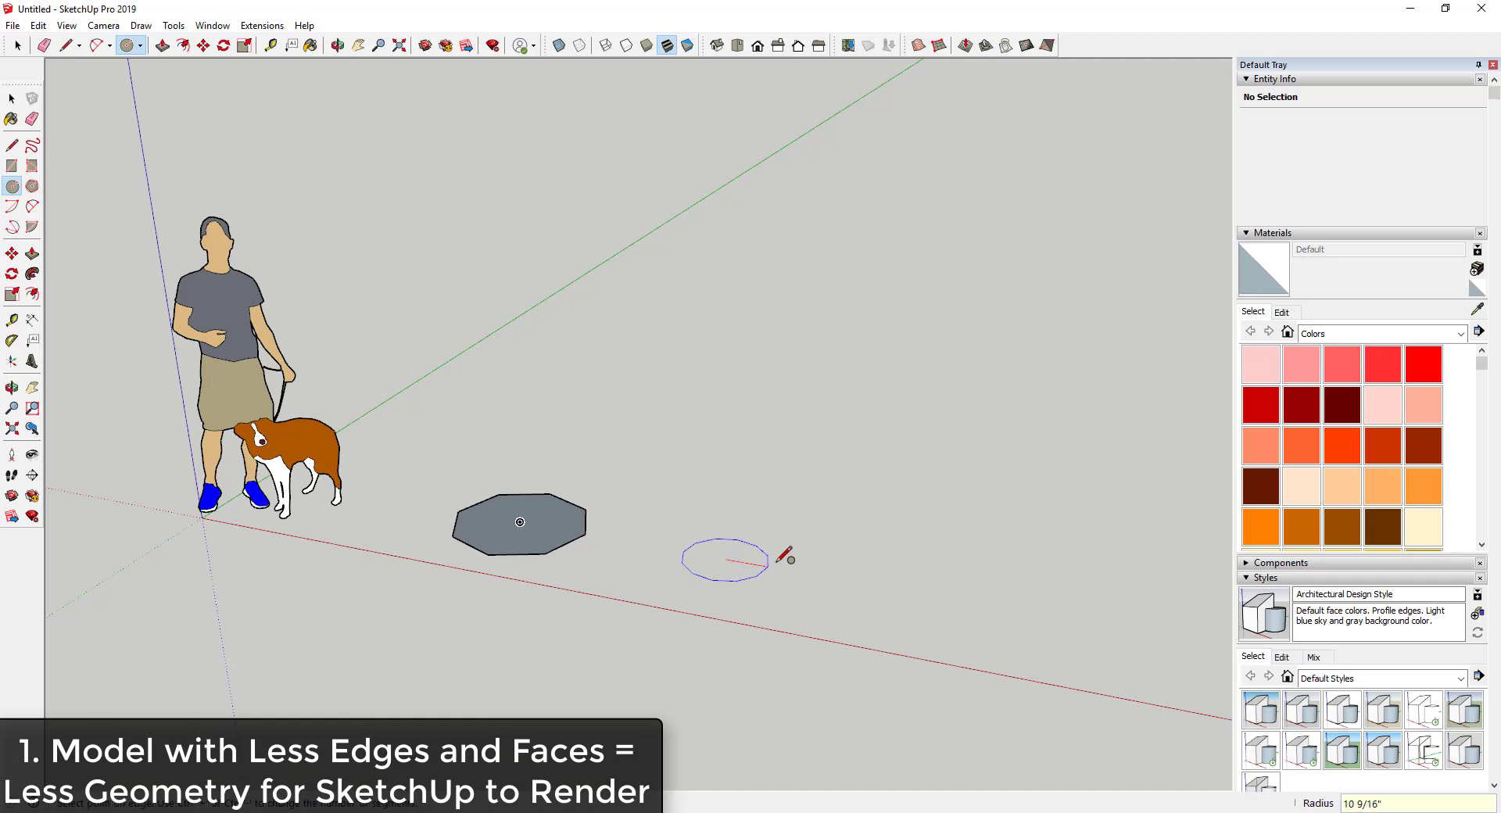
pyautogui.click(797, 568)
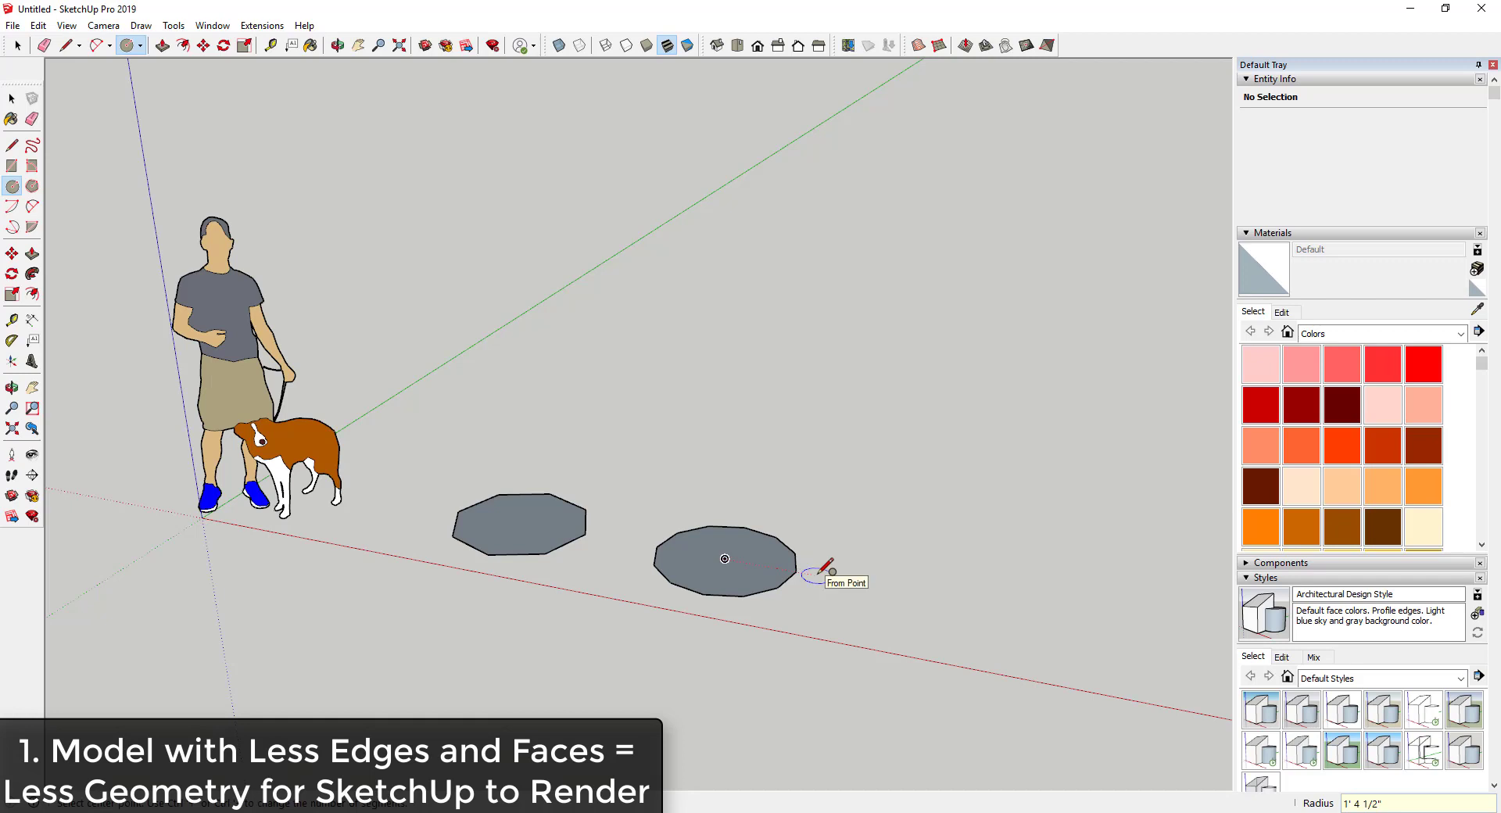
# Draw a third circle with 24 sides in line beyond the second one
pyautogui.press('space')
pyautogui.keyDown('shift'); pyautogui.moveTo(875, 604); pyautogui.dragTo(754, 586, button='middle'); pyautogui.keyUp('shift')
pyautogui.write('c24')
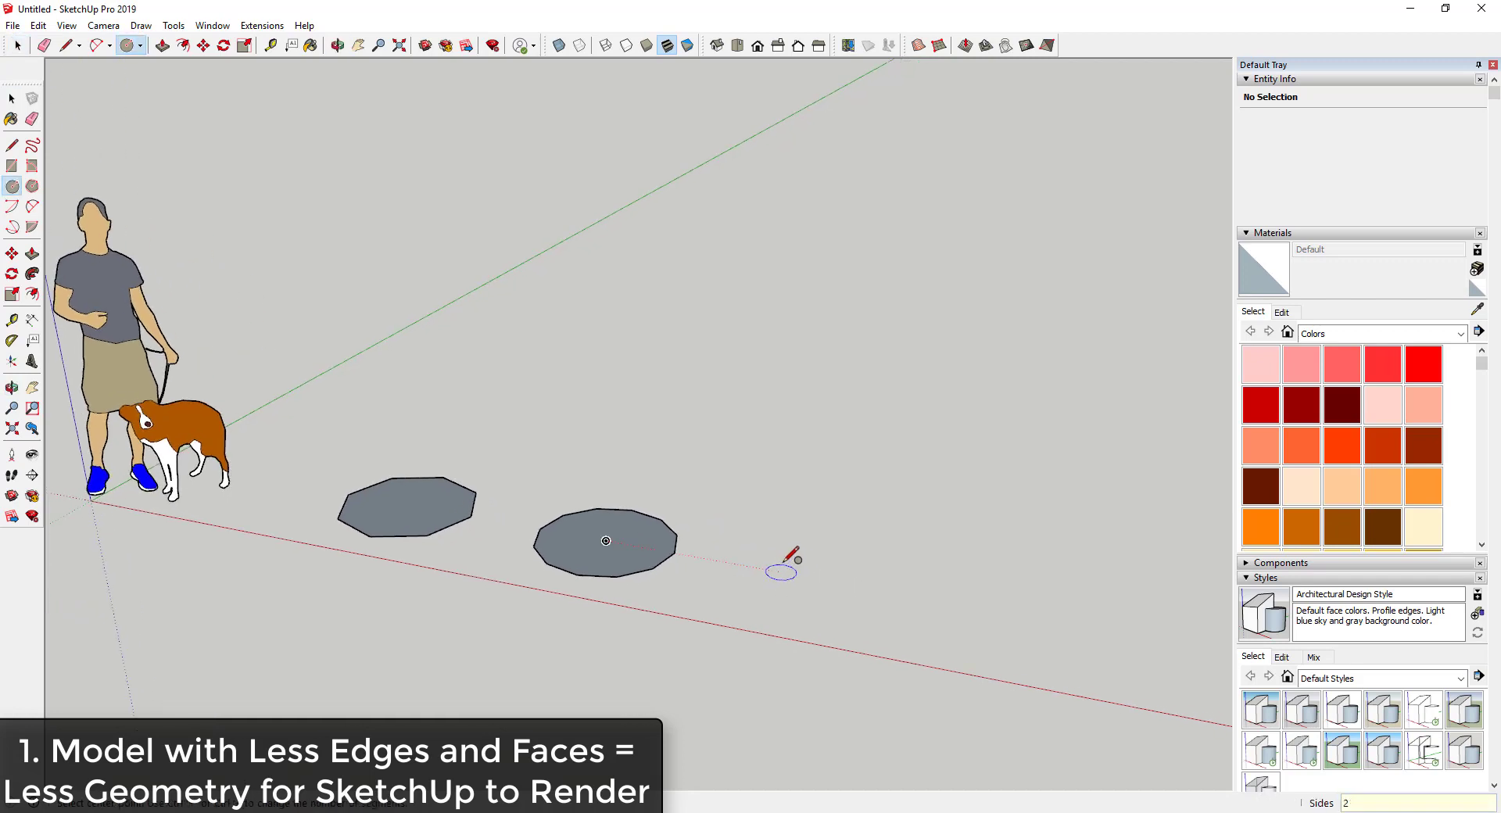
pyautogui.click(798, 576)
pyautogui.click(864, 584)
pyautogui.press('space')
# Draw a fourth circle with 36 sides at the end of the row of ground circles
pyautogui.moveTo(617, 528); pyautogui.dragTo(576, 516, button='middle')
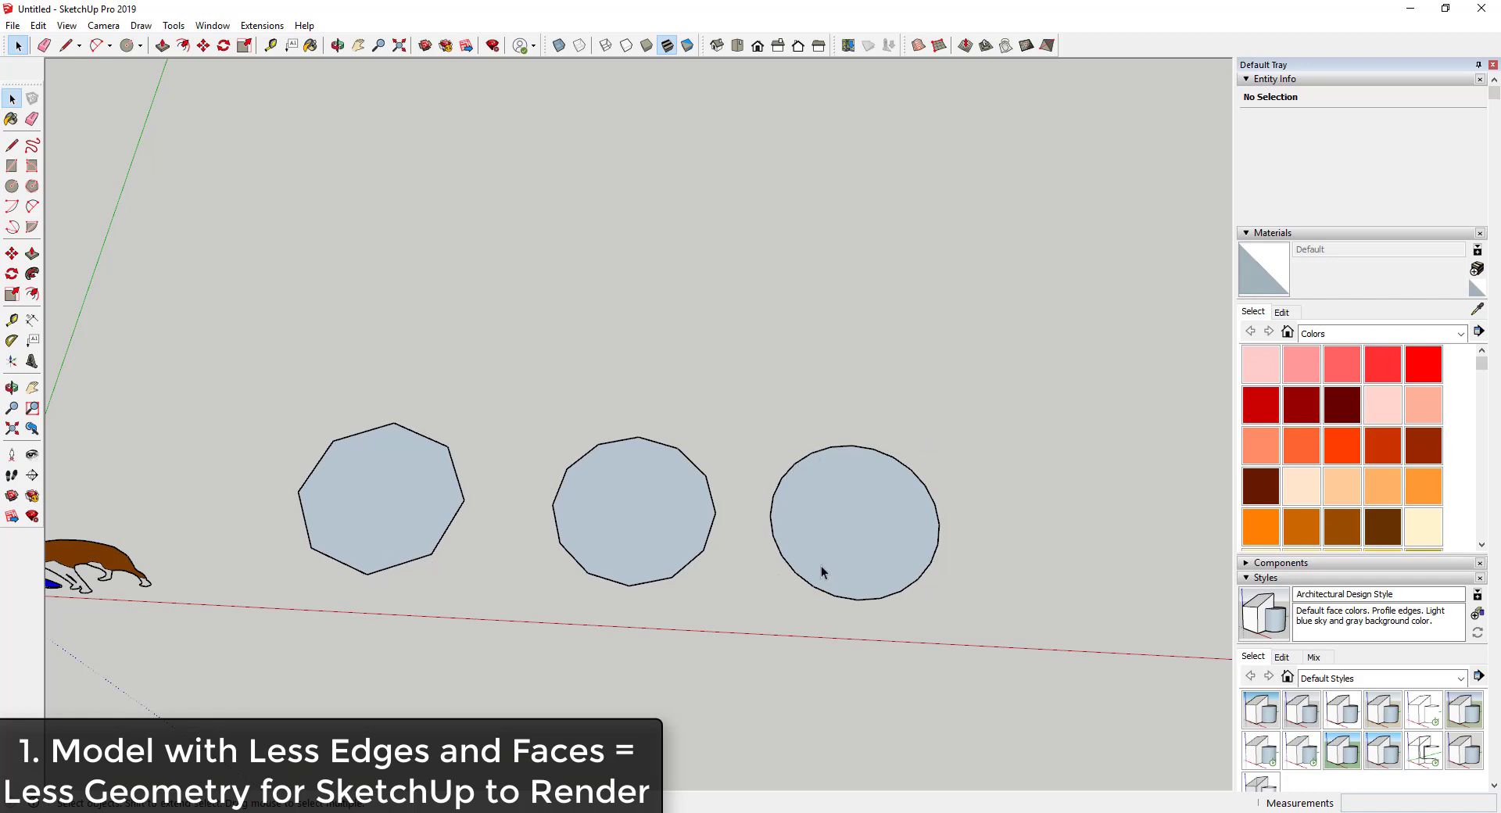
pyautogui.click(430, 513)
pyautogui.moveTo(430, 520); pyautogui.dragTo(514, 386, button='middle')
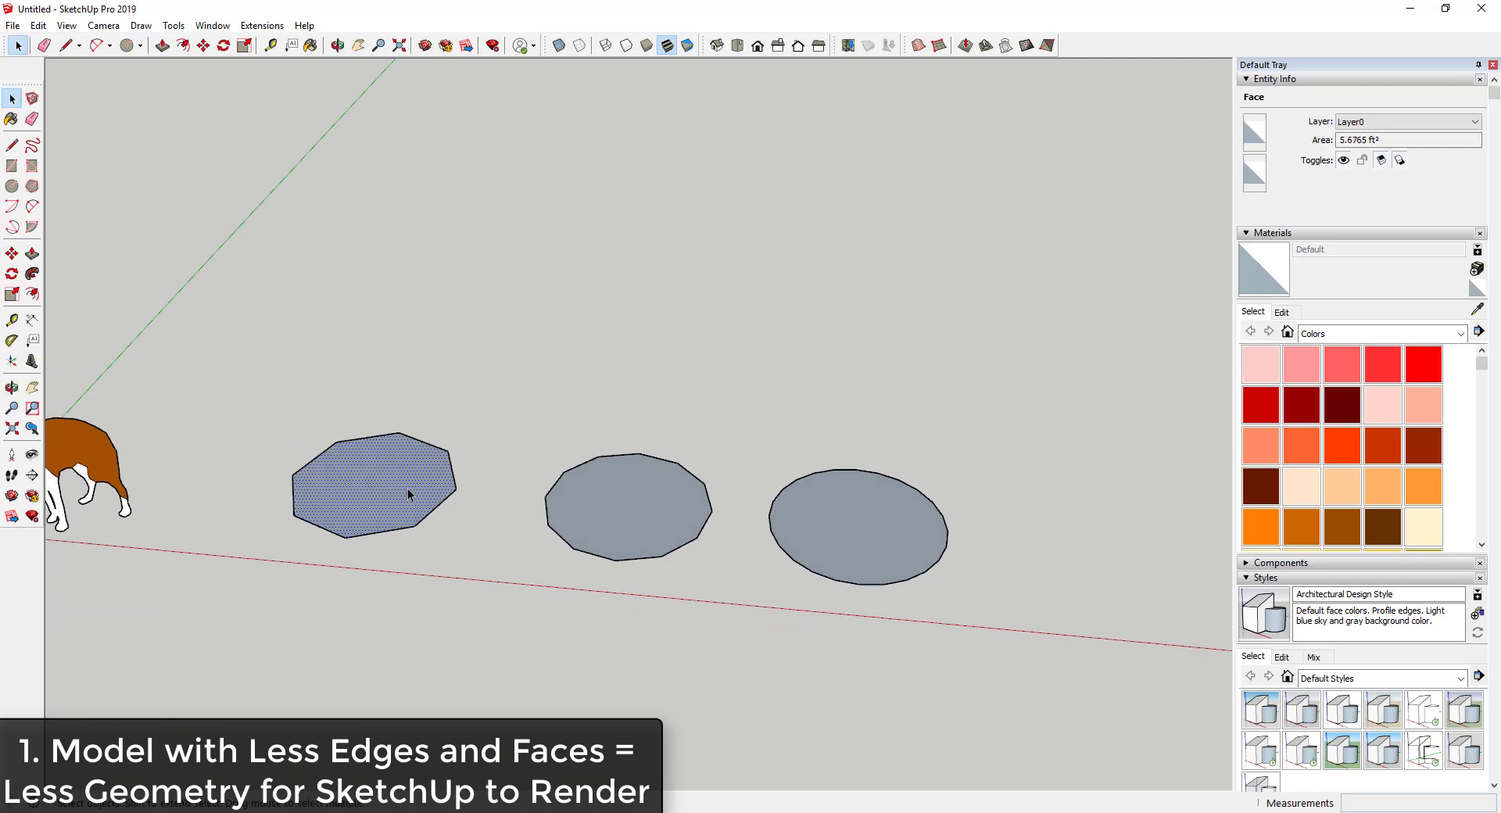
pyautogui.moveTo(426, 472); pyautogui.dragTo(878, 519, button='middle')
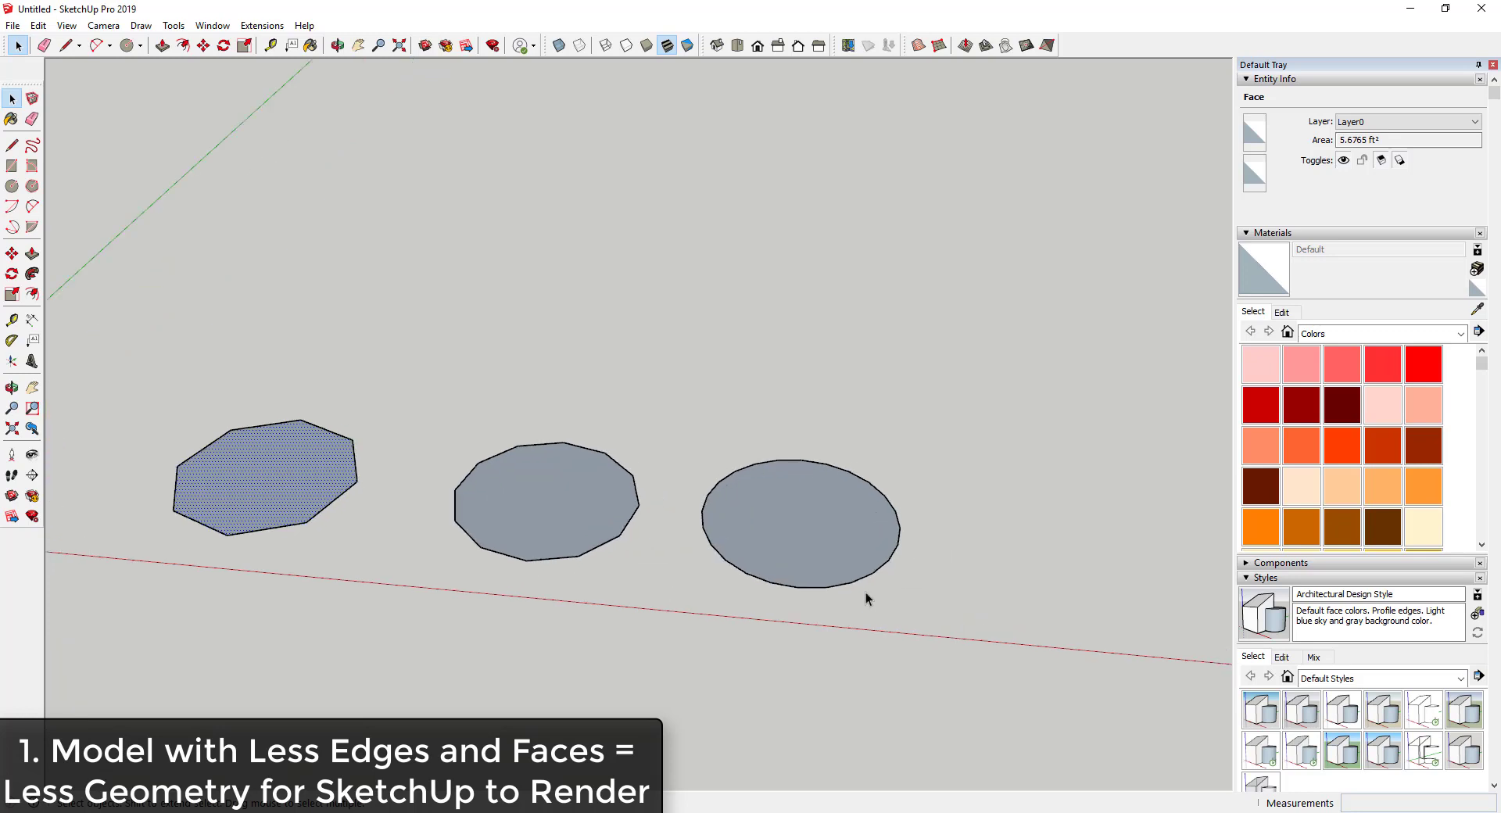
pyautogui.moveTo(838, 457); pyautogui.dragTo(779, 546, button='middle')
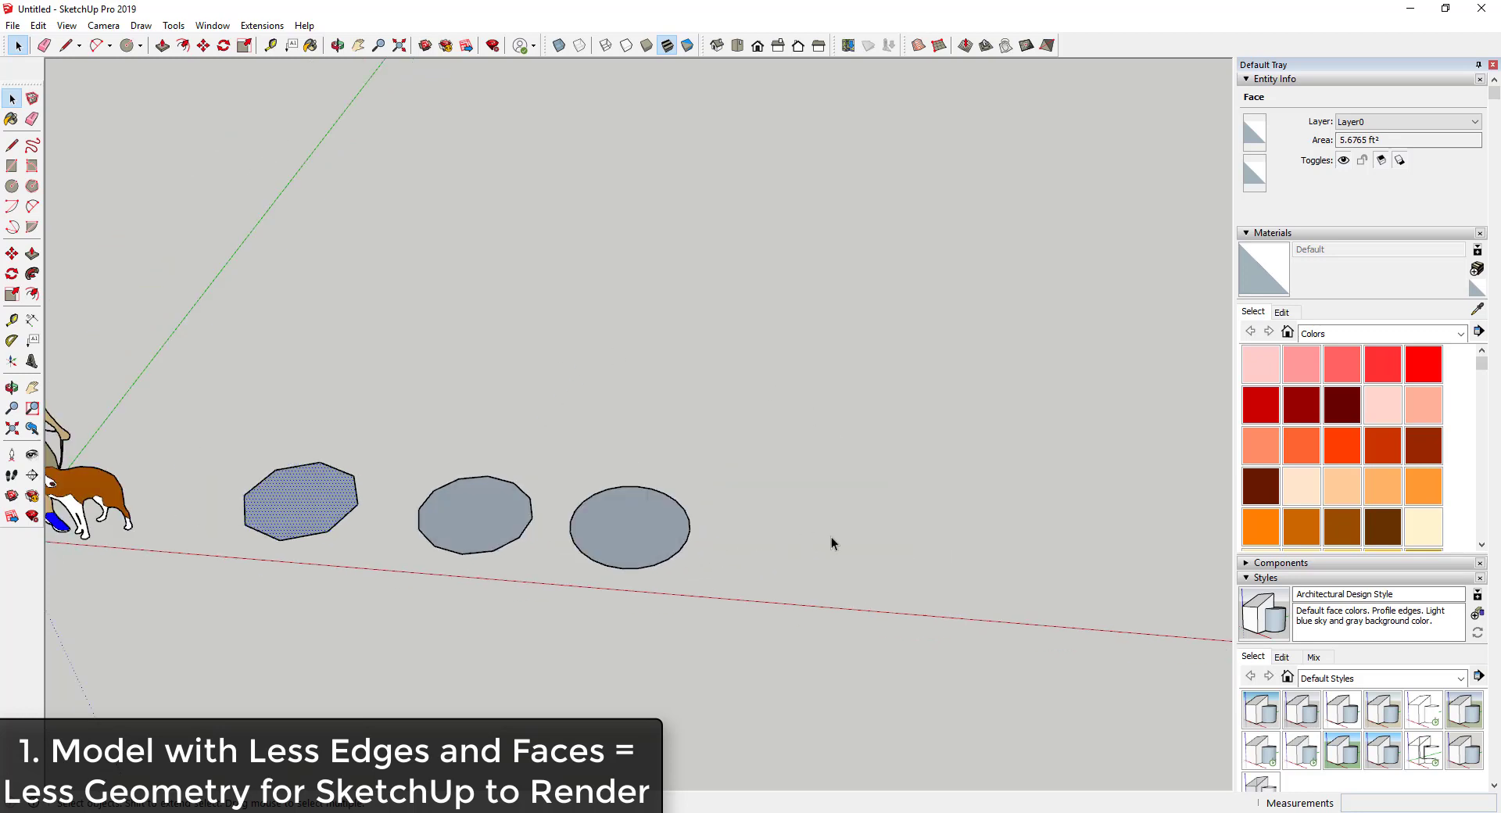
pyautogui.press('c')
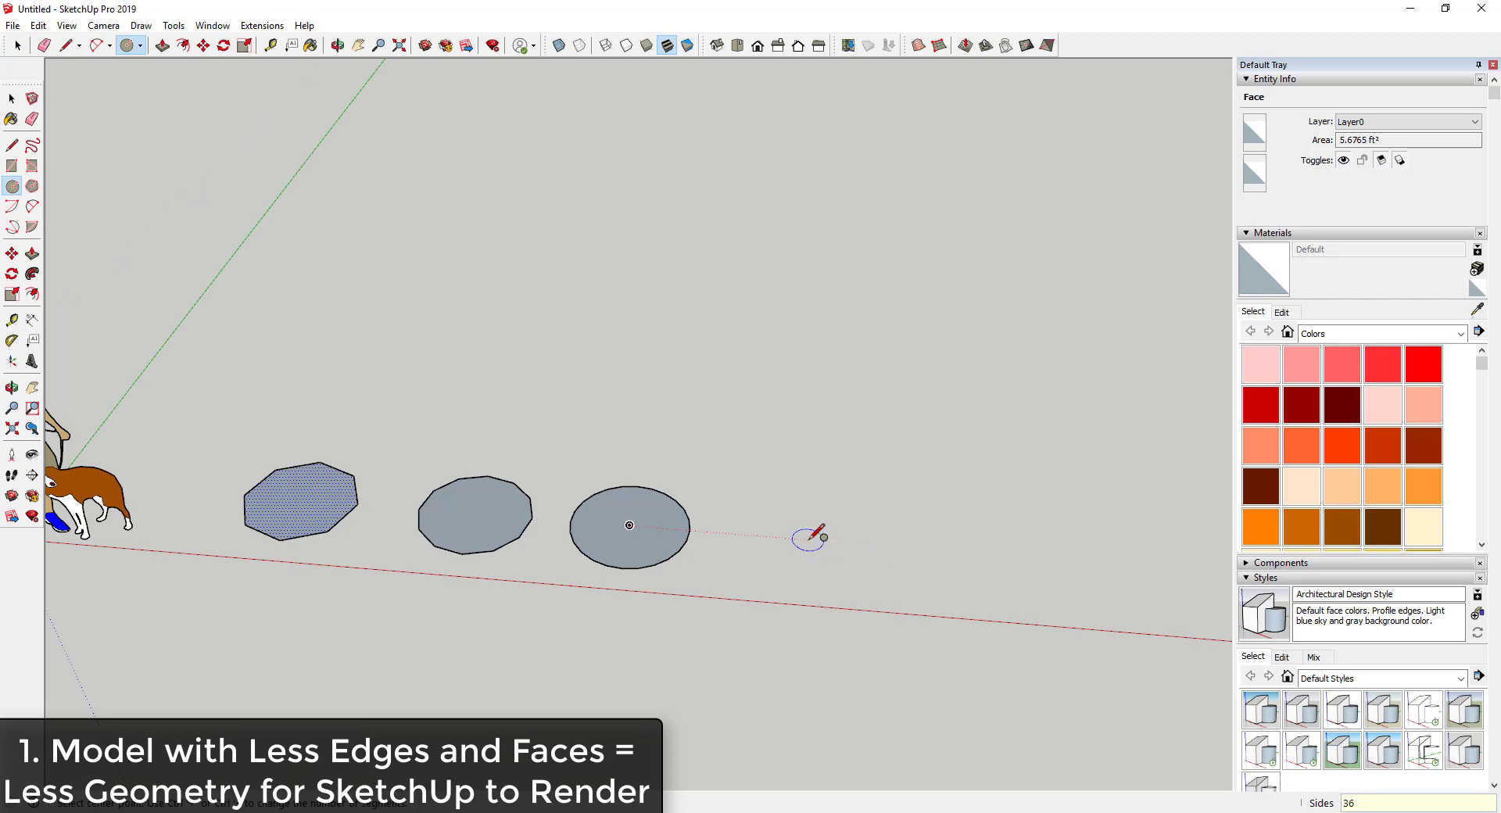
pyautogui.click(790, 539)
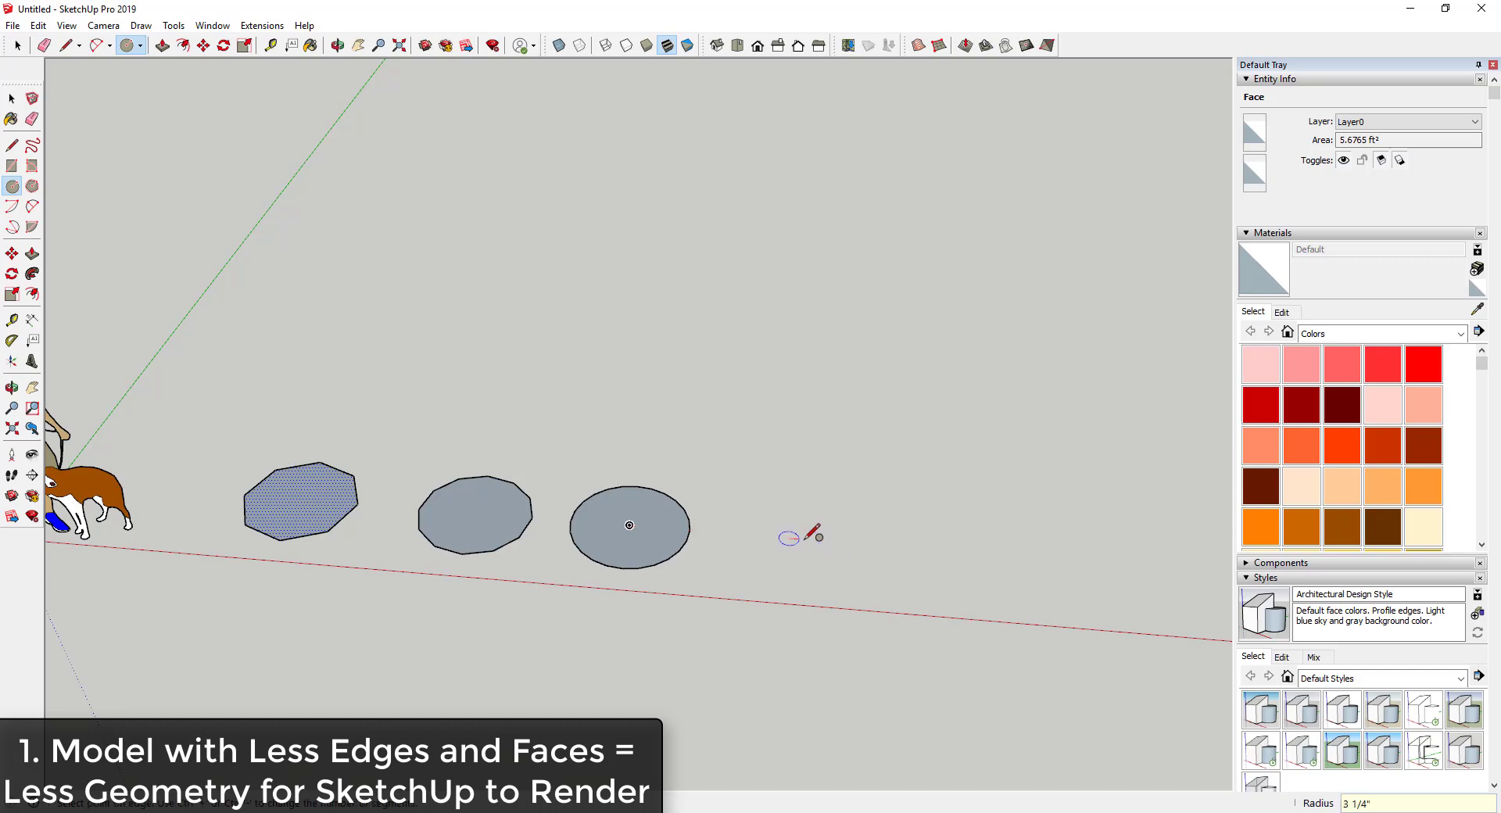
pyautogui.click(843, 540)
pyautogui.press('space')
# Push/Pull all four circles upward by the same distance to form a row of cylinders
pyautogui.moveTo(535, 583); pyautogui.dragTo(382, 388, button='middle')
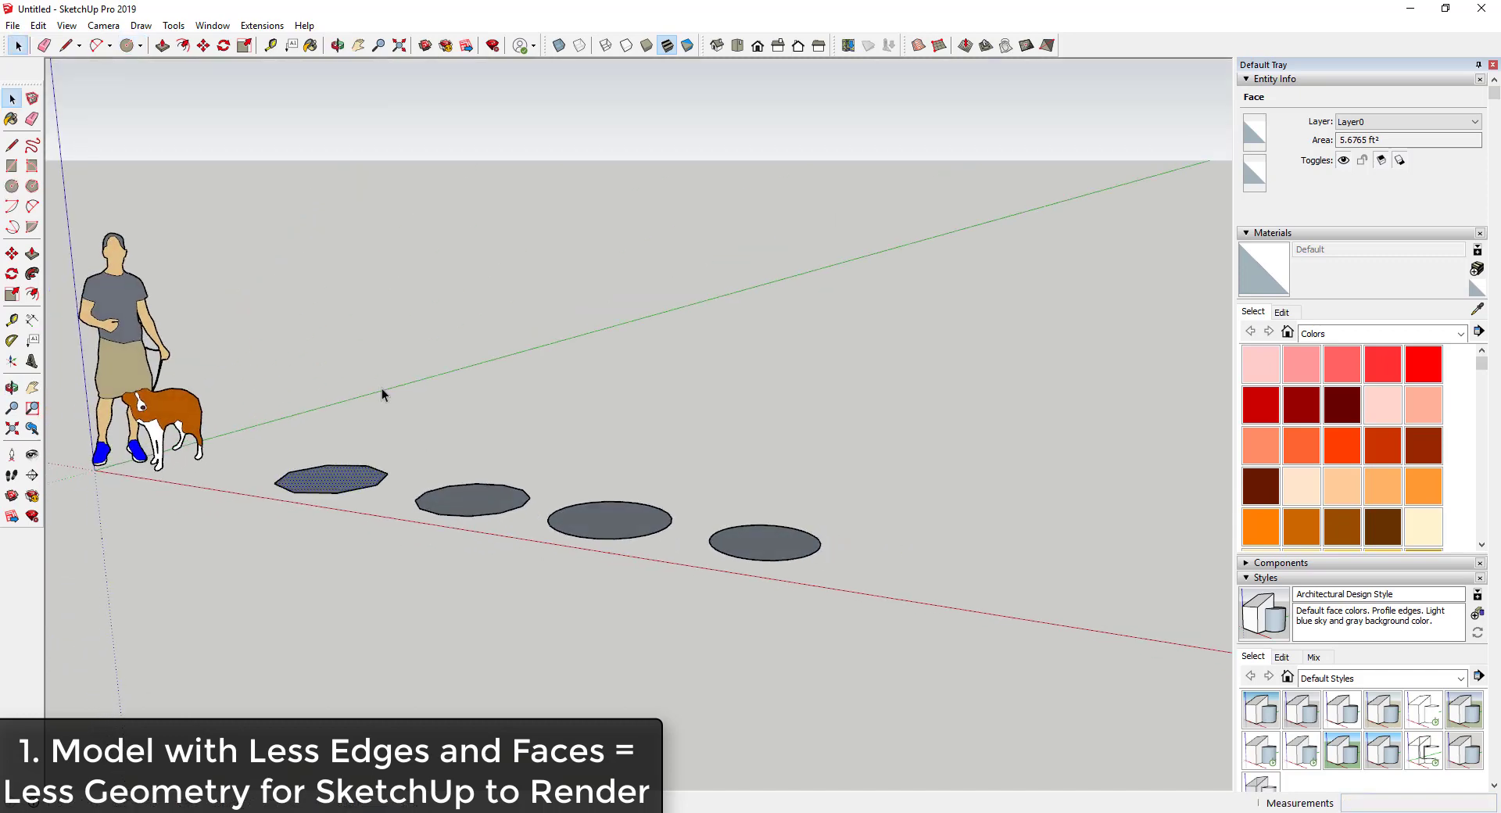
pyautogui.press('p')
pyautogui.click(360, 481)
pyautogui.click(359, 270)
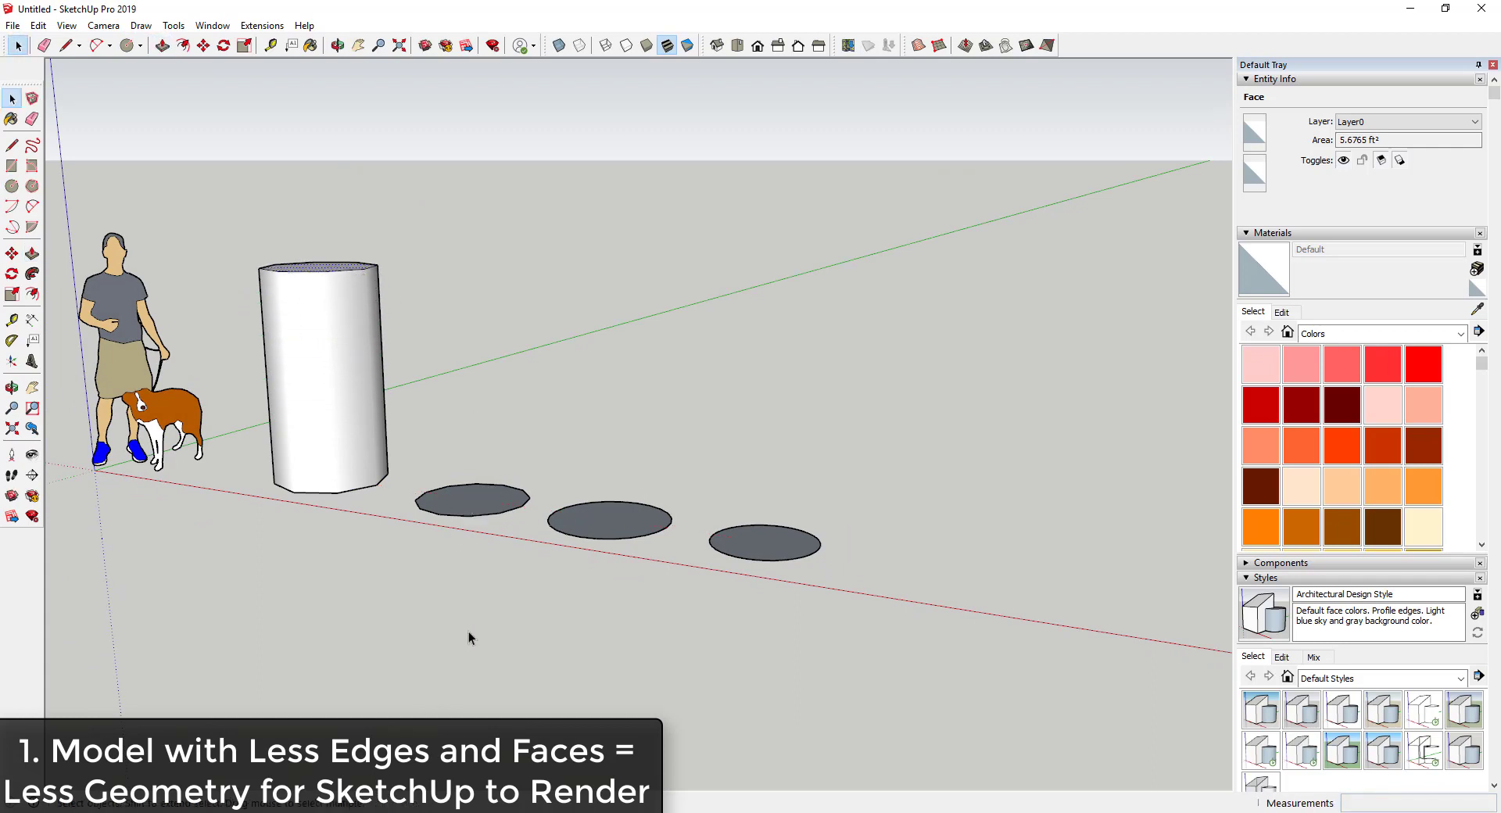
pyautogui.doubleClick(469, 504)
pyautogui.doubleClick(591, 534)
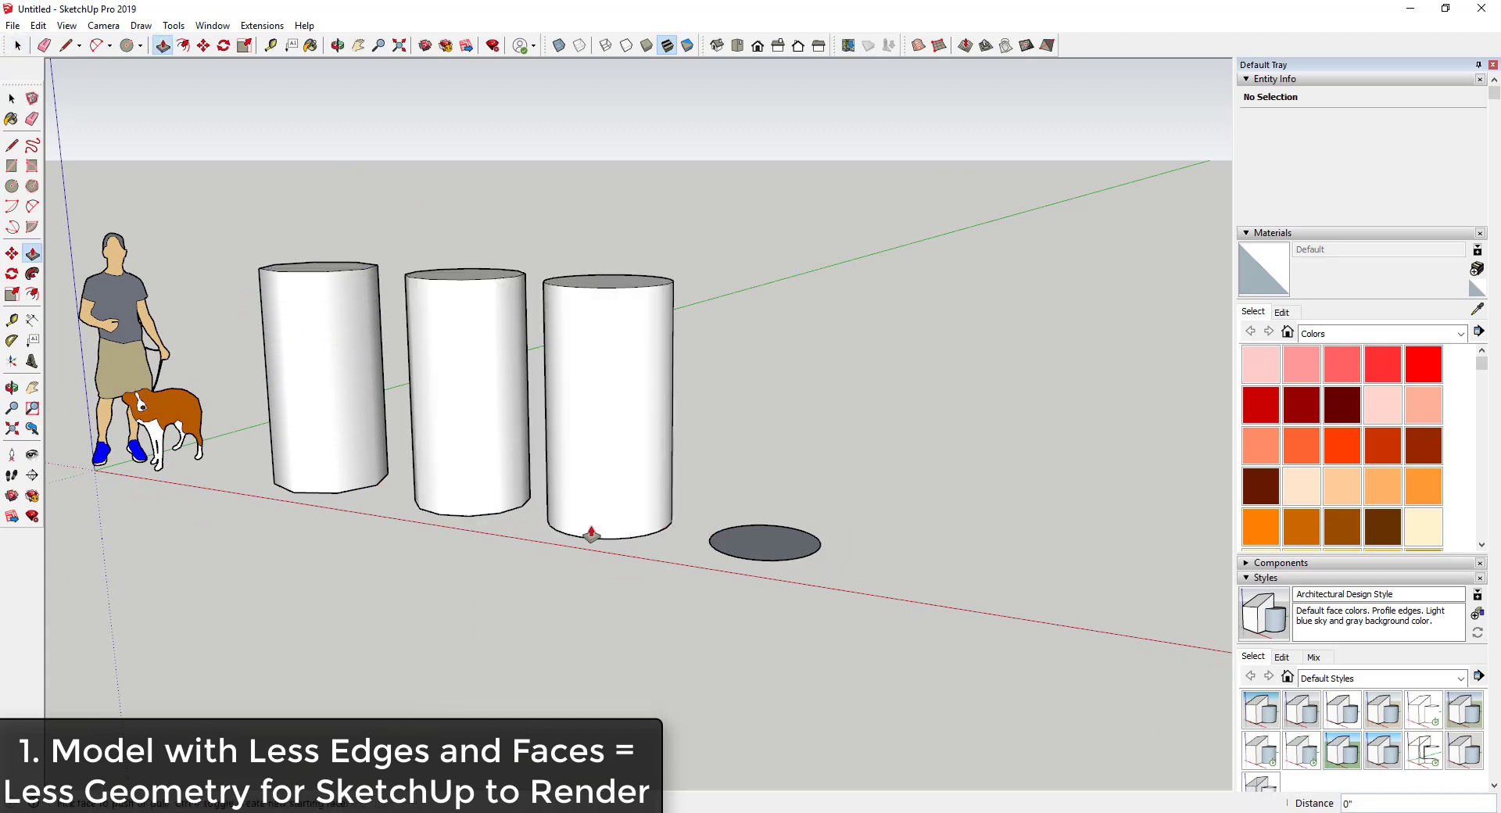
pyautogui.doubleClick(768, 542)
pyautogui.moveTo(681, 523)
pyautogui.mouseDown(button='middle')
pyautogui.moveTo(653, 667)
pyautogui.moveTo(633, 540)
pyautogui.moveTo(721, 426)
pyautogui.mouseUp(button='middle')
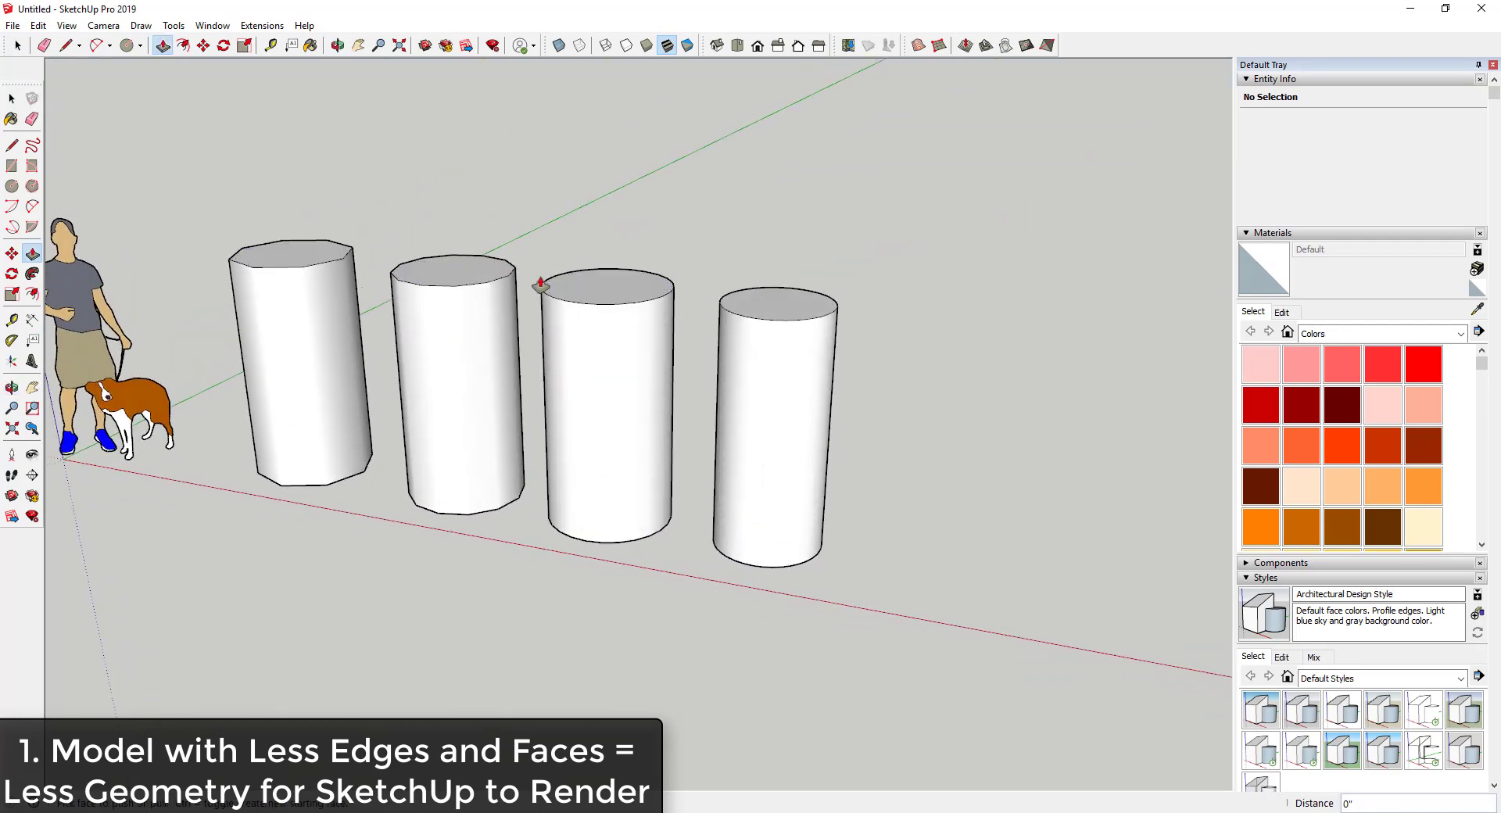
pyautogui.press('space')
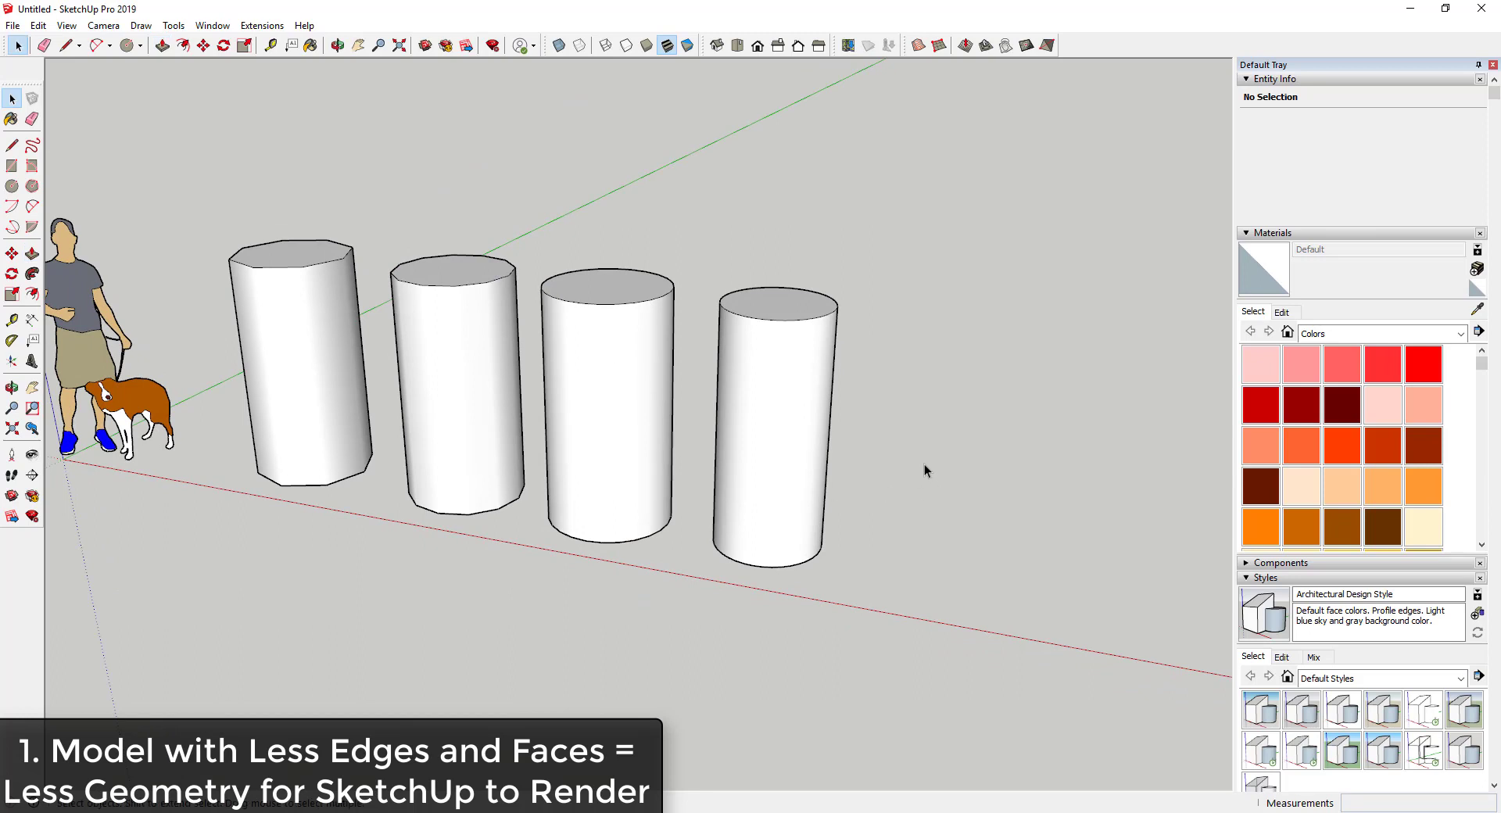
# Display hidden geometry and select the 8-sided and 36-sided cylinders in turn to compare their entity counts
pyautogui.click(67, 25)
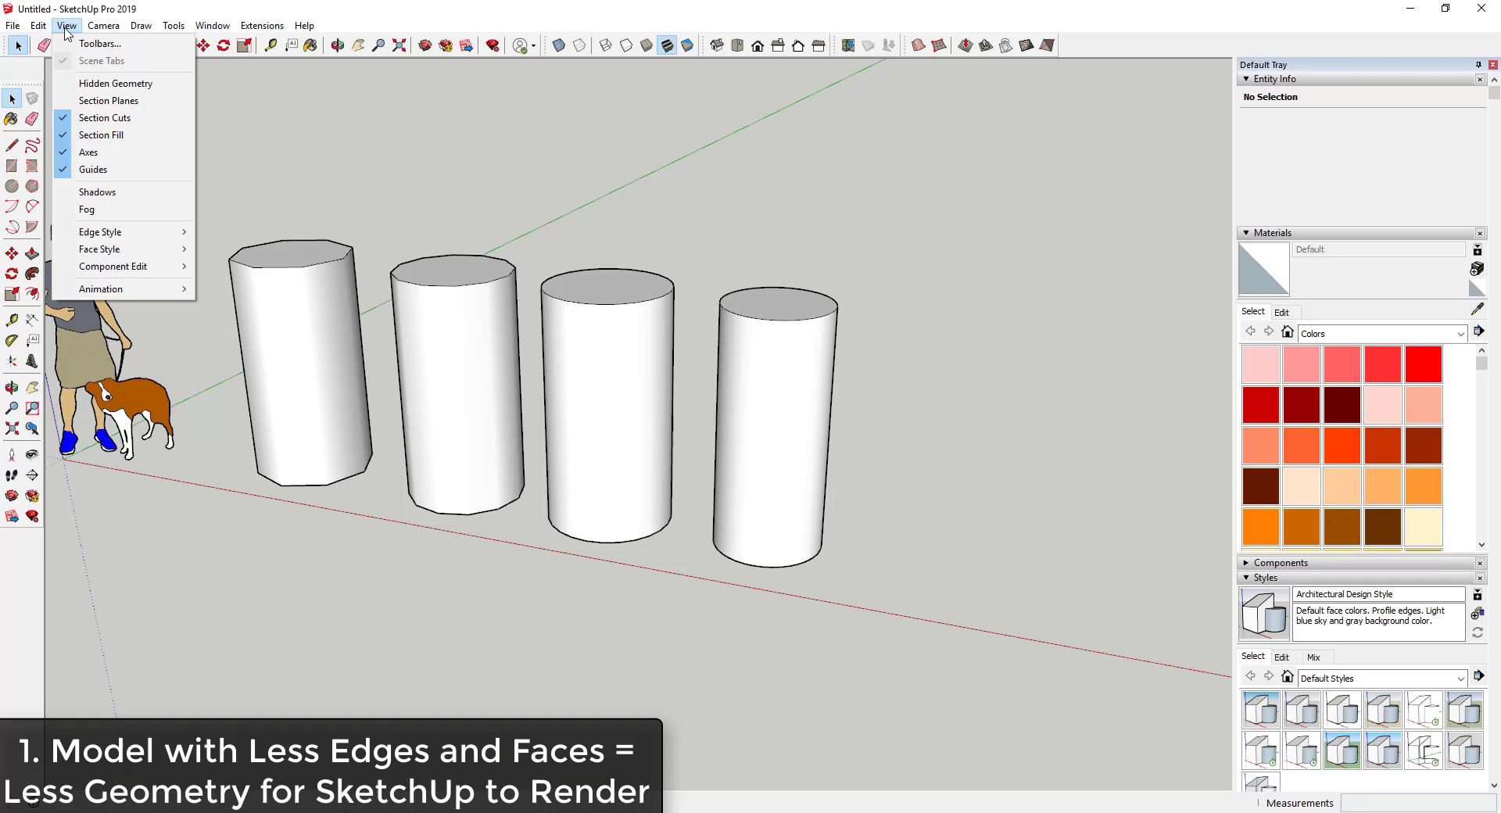
pyautogui.click(102, 86)
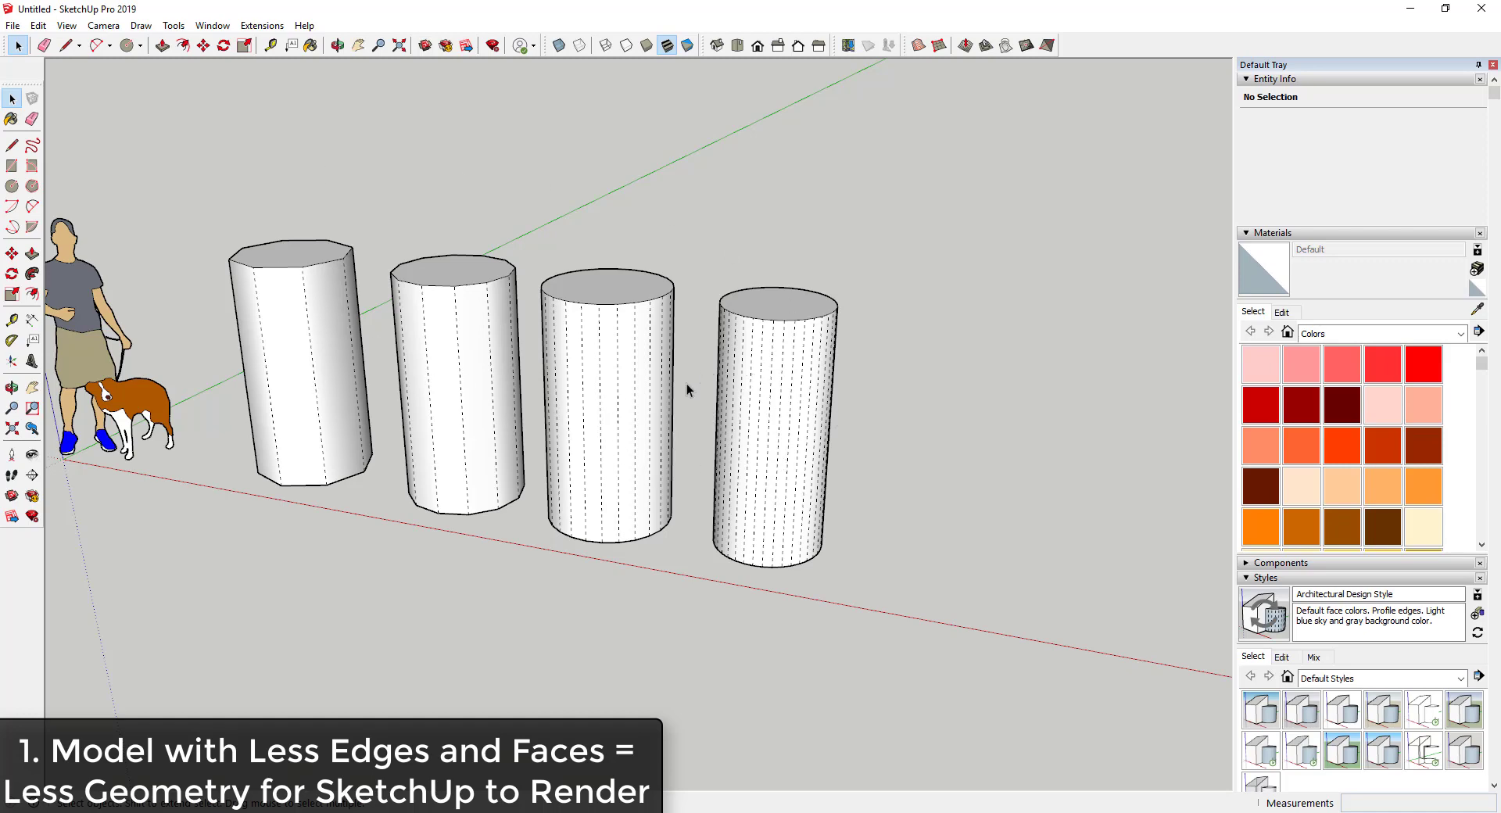
pyautogui.tripleClick(287, 348)
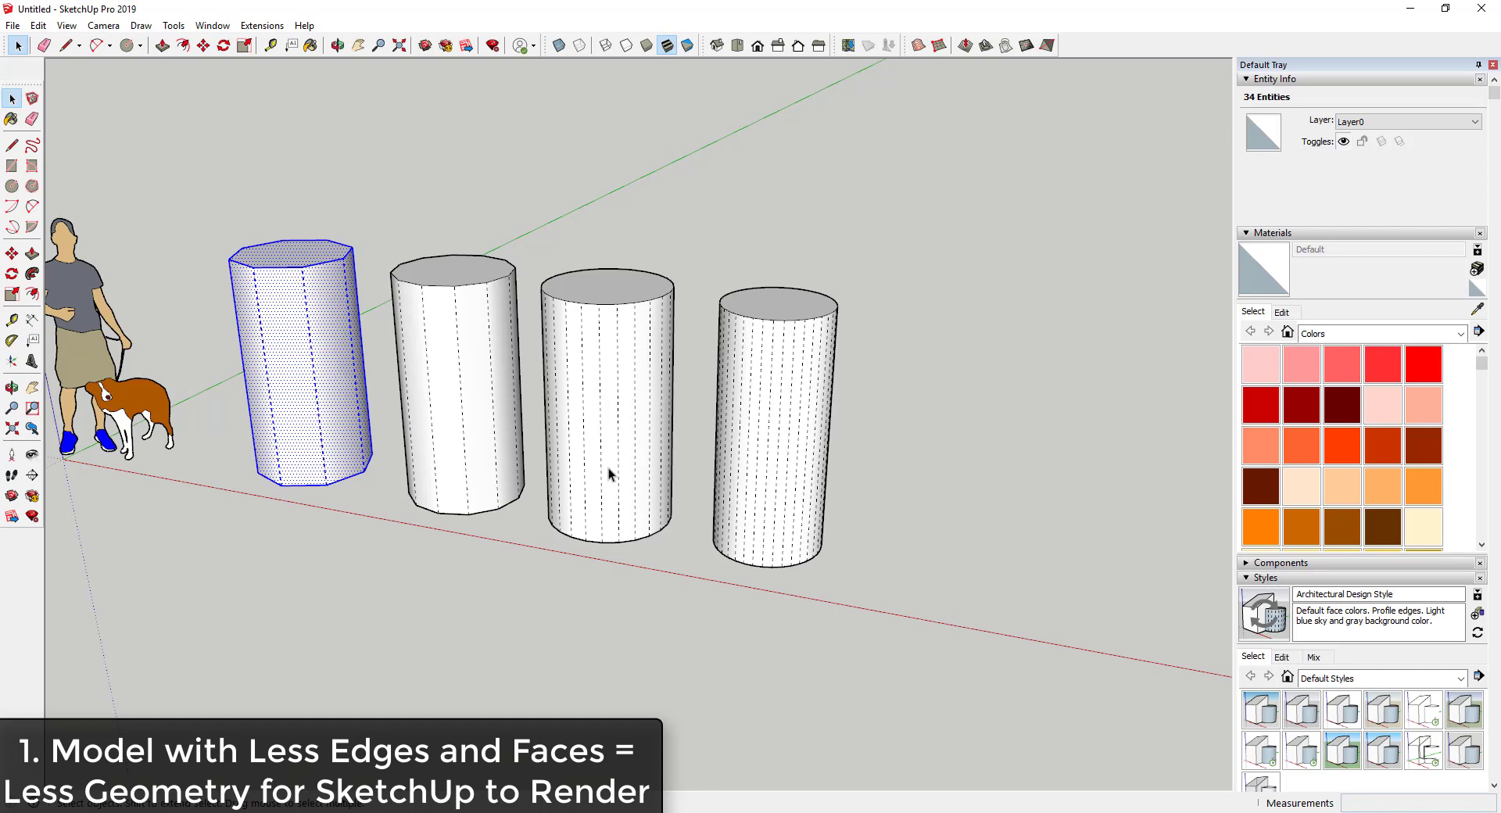
pyautogui.tripleClick(795, 474)
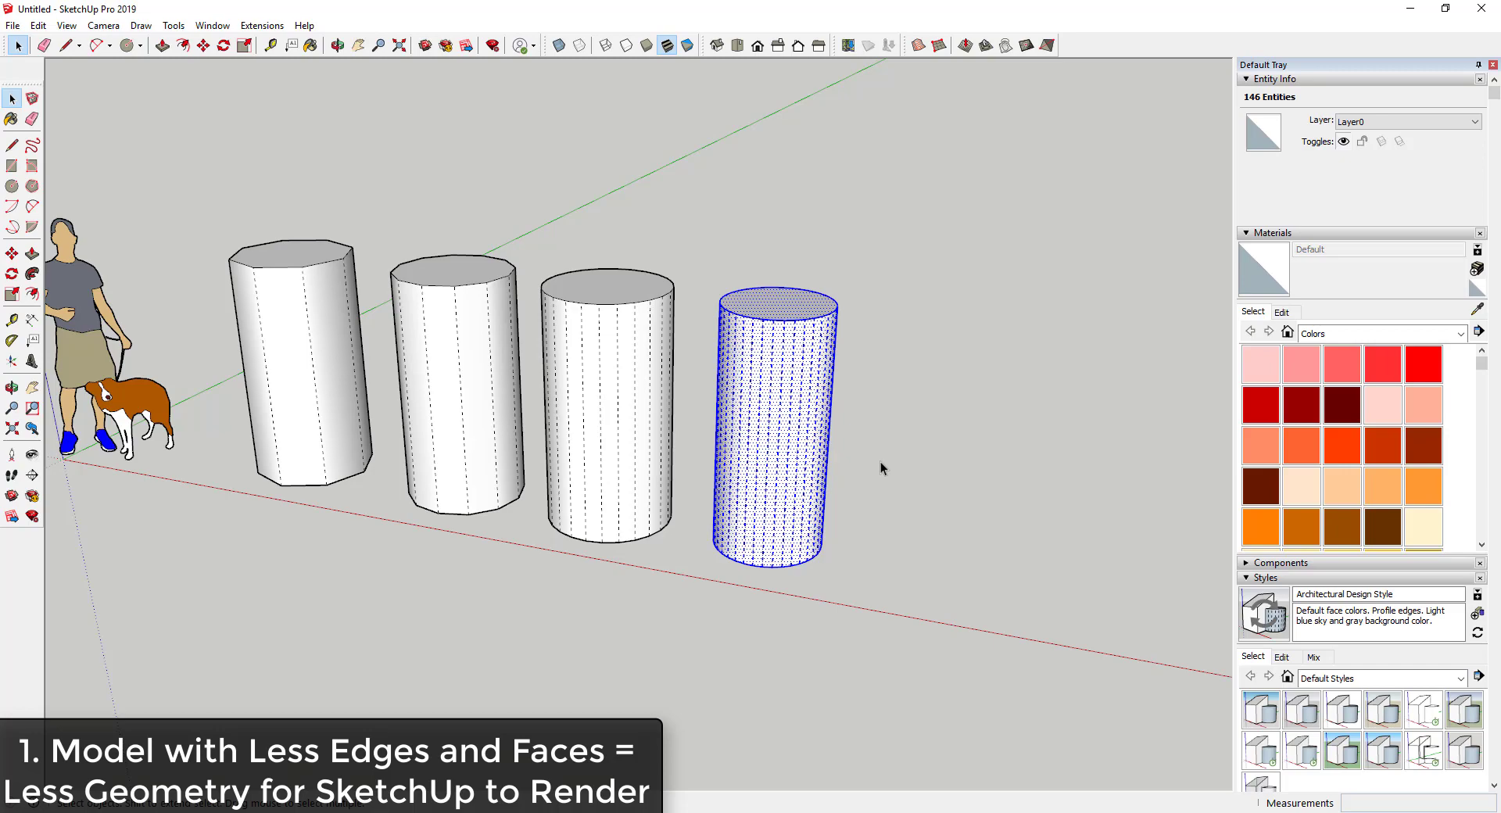
pyautogui.moveTo(923, 554); pyautogui.dragTo(887, 531, button='middle')
pyautogui.scroll(-2, 887, 531)
pyautogui.scroll(2, 540, 391)
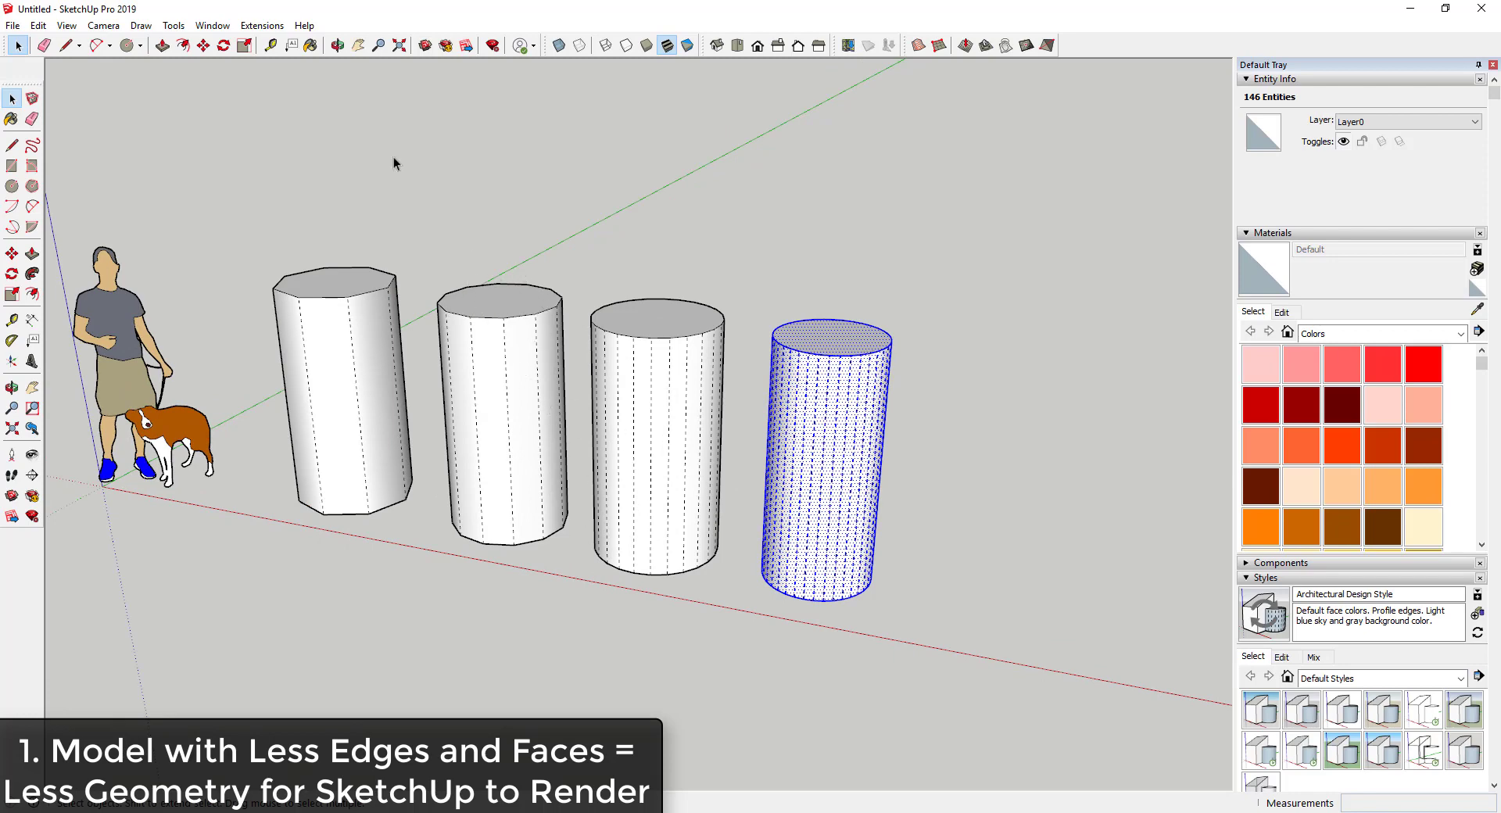
# Turn off the hidden geometry display and clear the selection
pyautogui.click(68, 26)
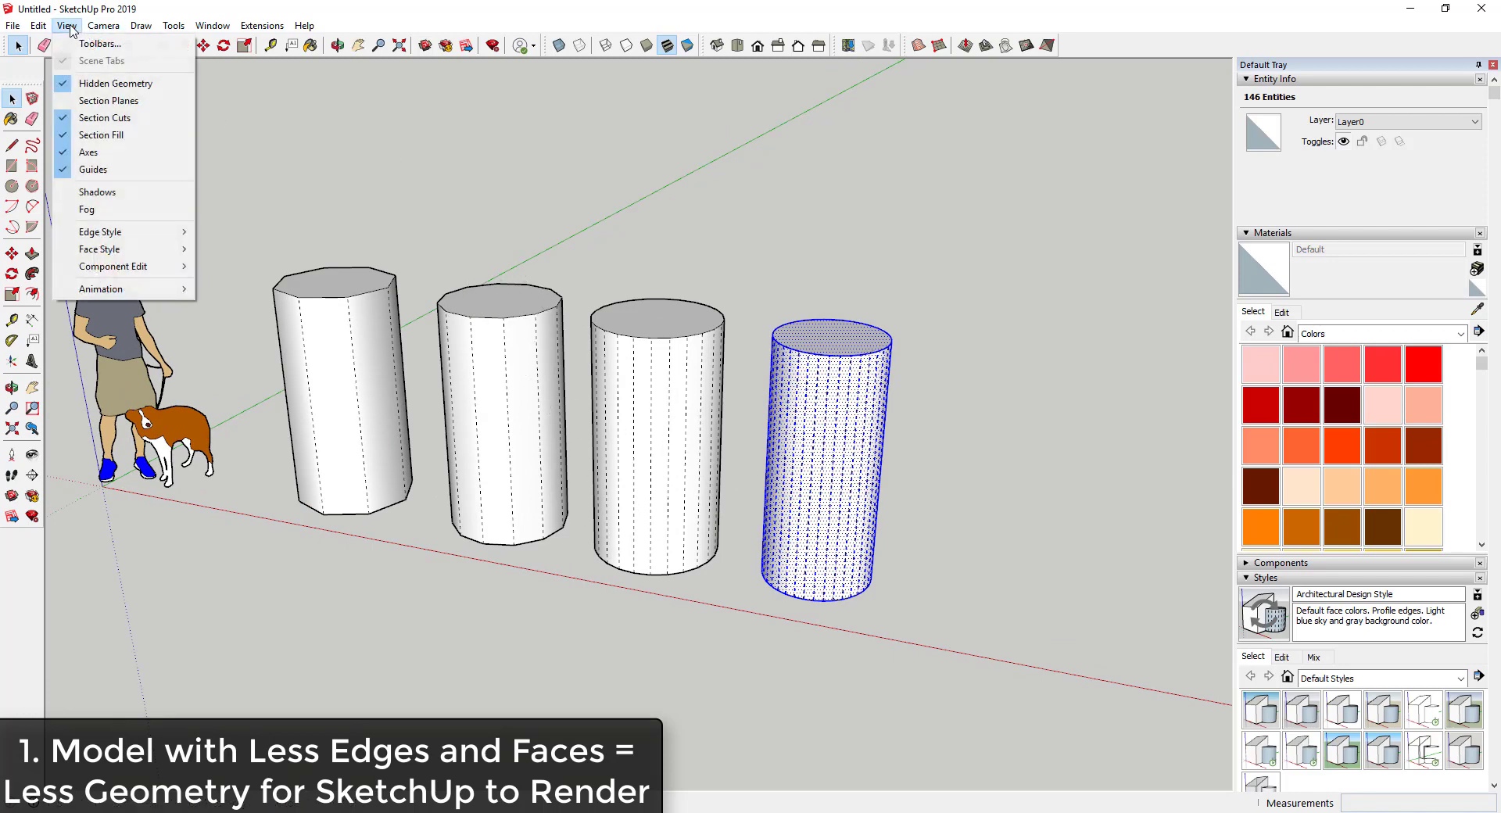
pyautogui.click(115, 83)
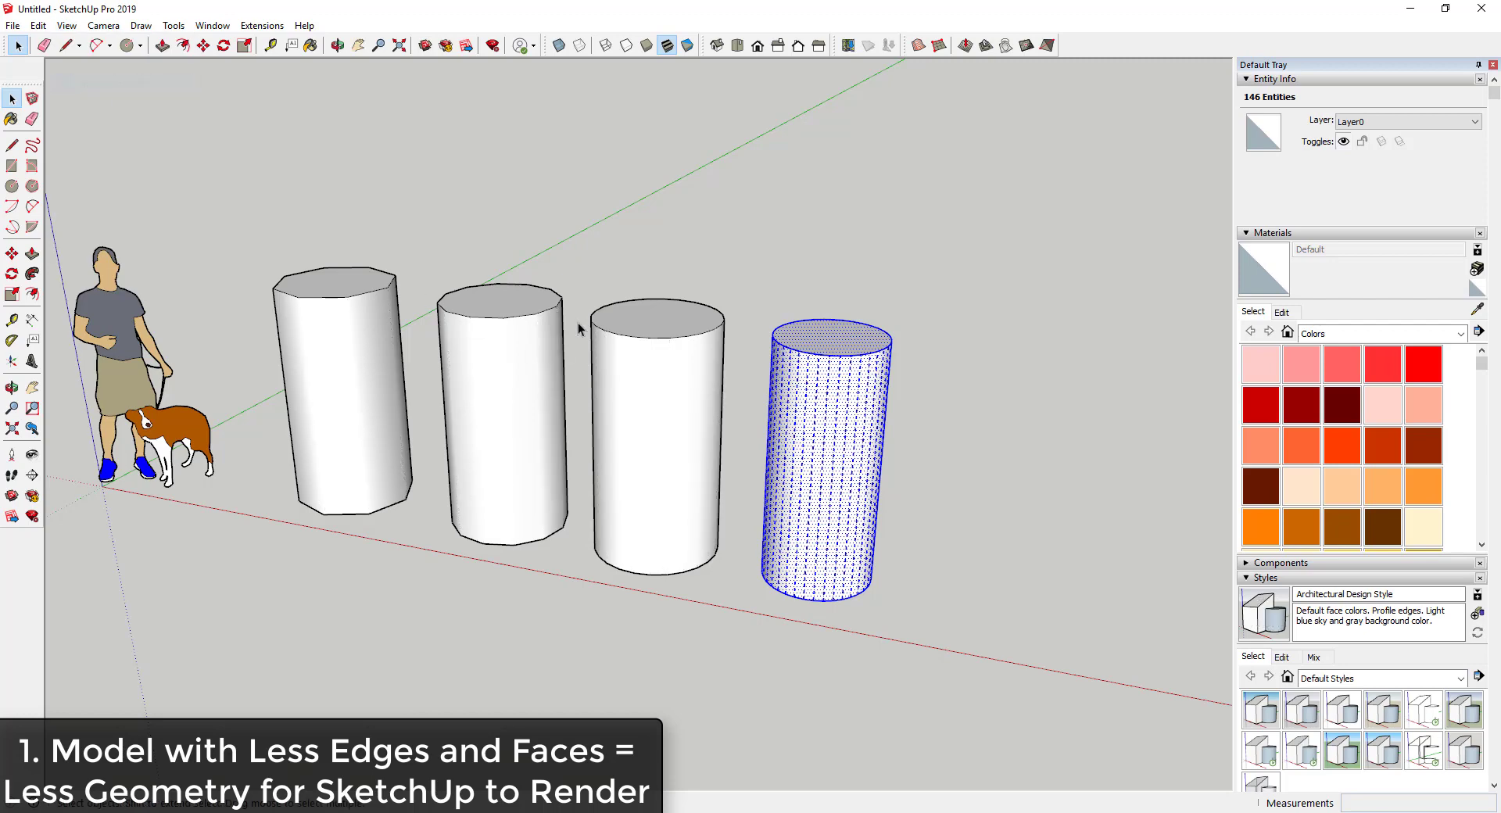
pyautogui.click(1009, 454)
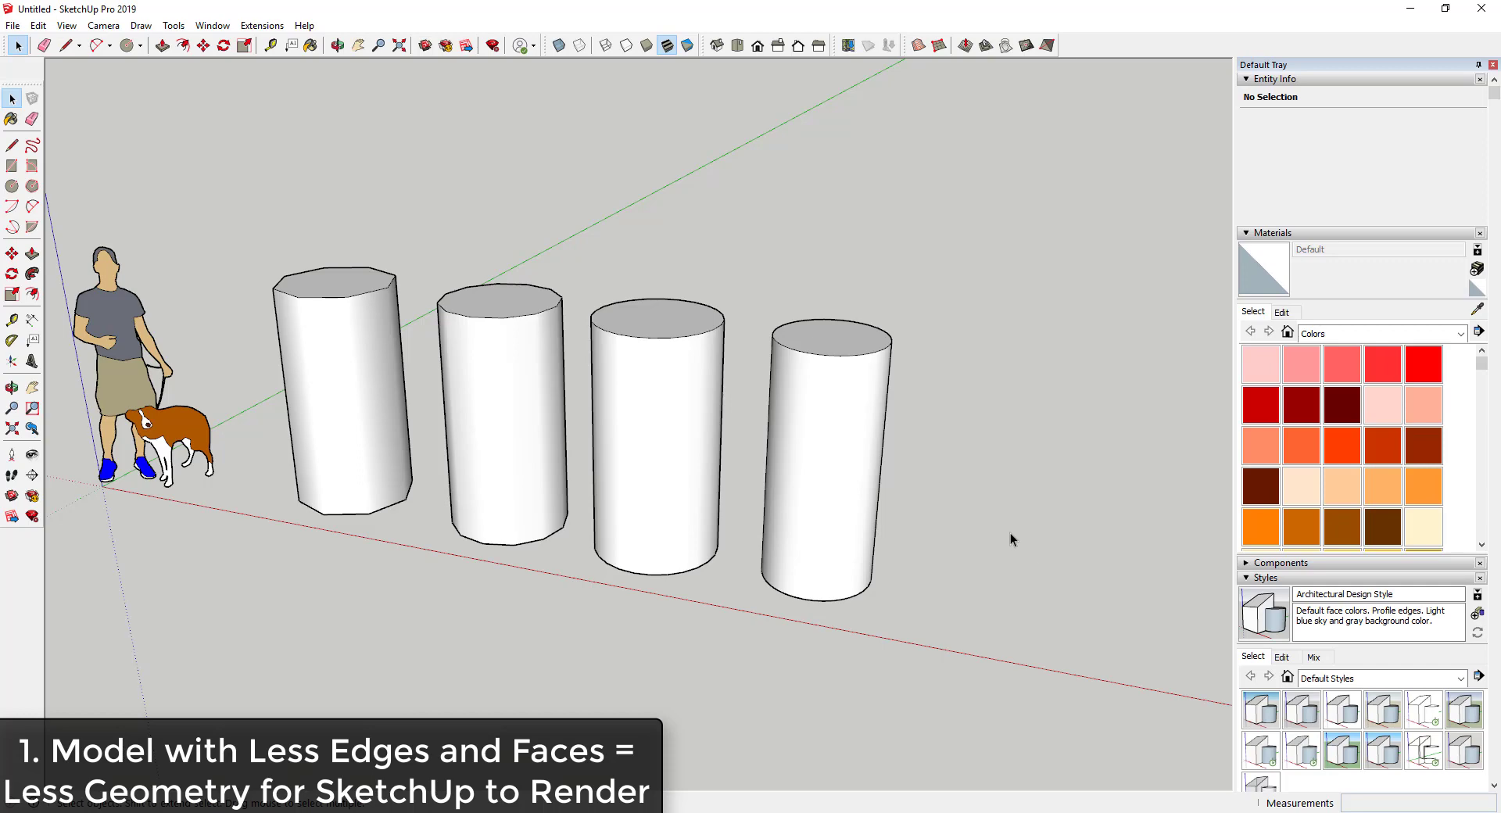
# Draw two adjoining rectangles on the ground beyond the cylinders and erase their shared edge to form an L-shaped face
pyautogui.scroll(-4, 986, 555)
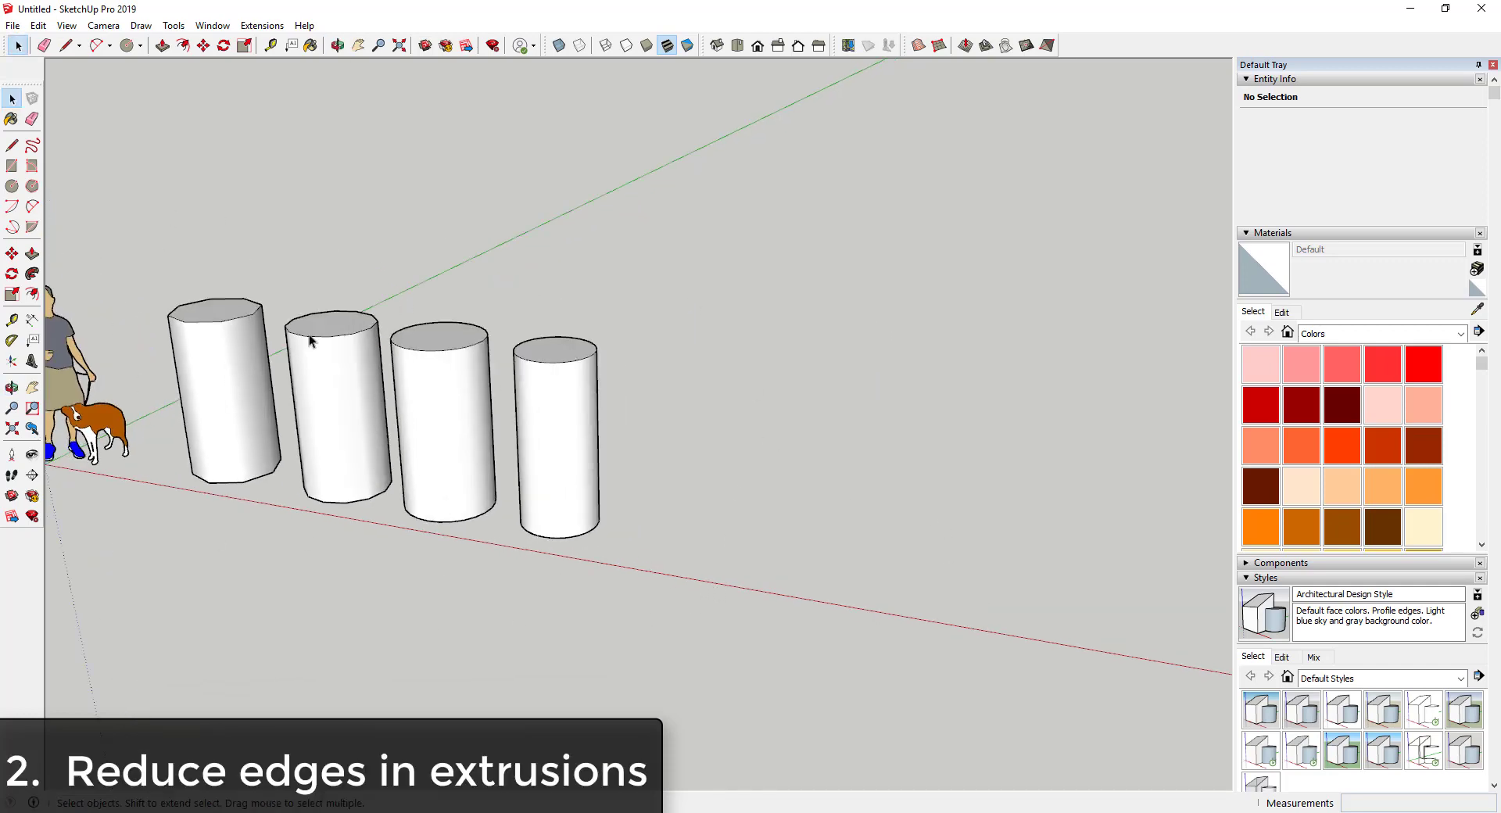
pyautogui.scroll(-1, 778, 492)
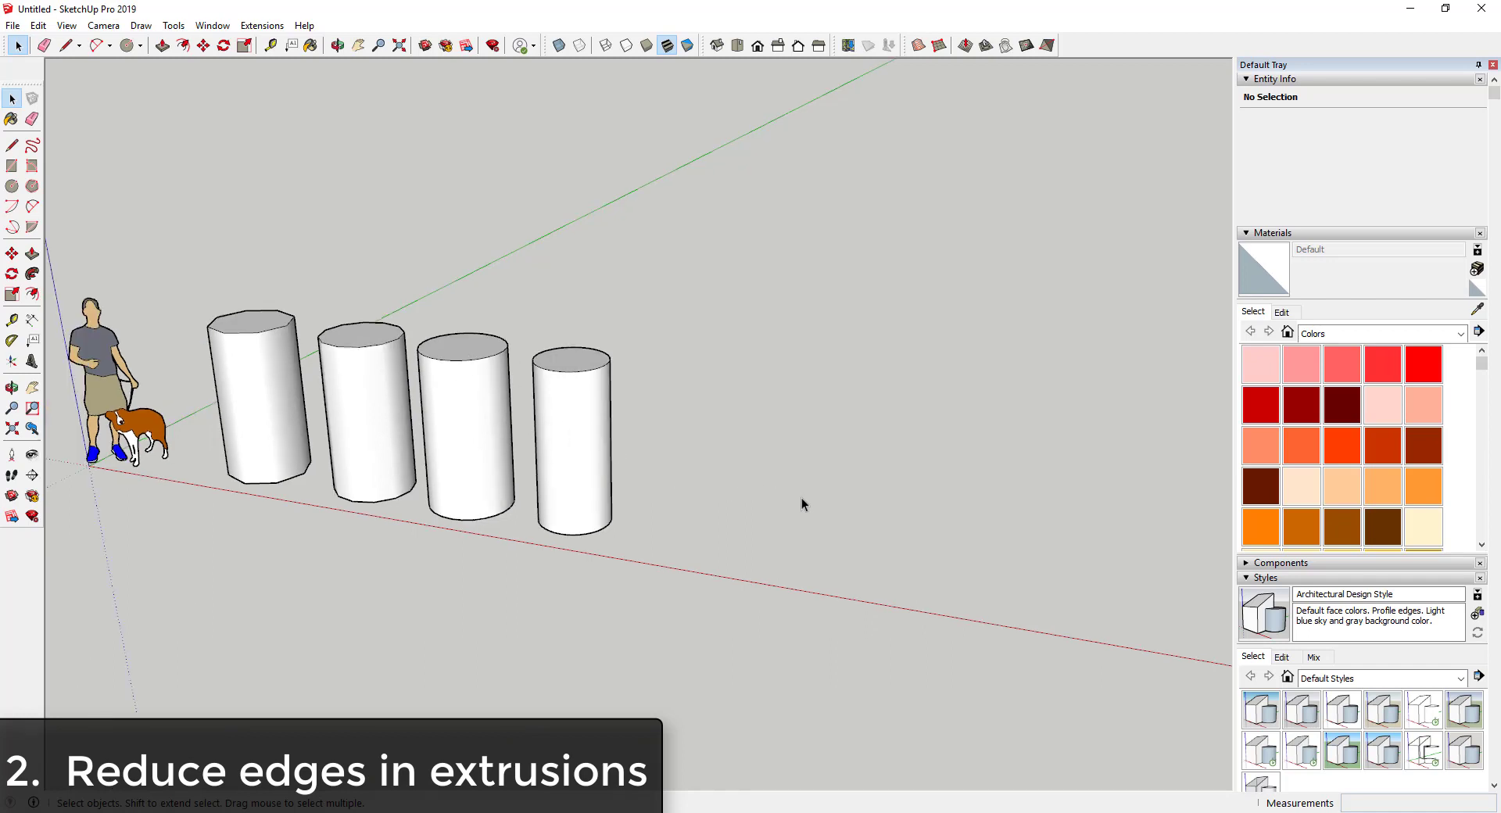
pyautogui.scroll(1, 1008, 519)
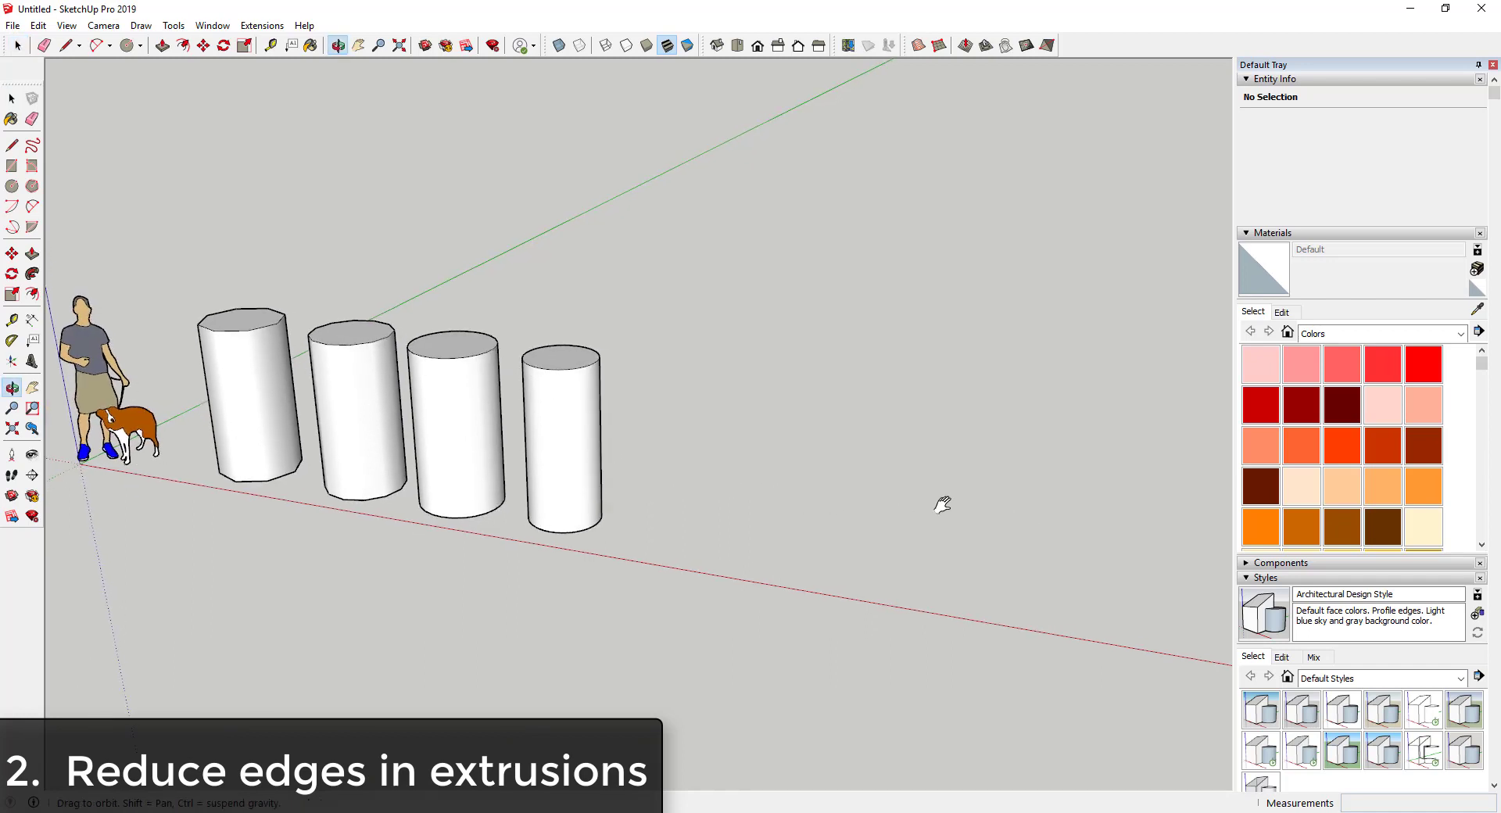
pyautogui.press('r')
pyautogui.click(810, 585)
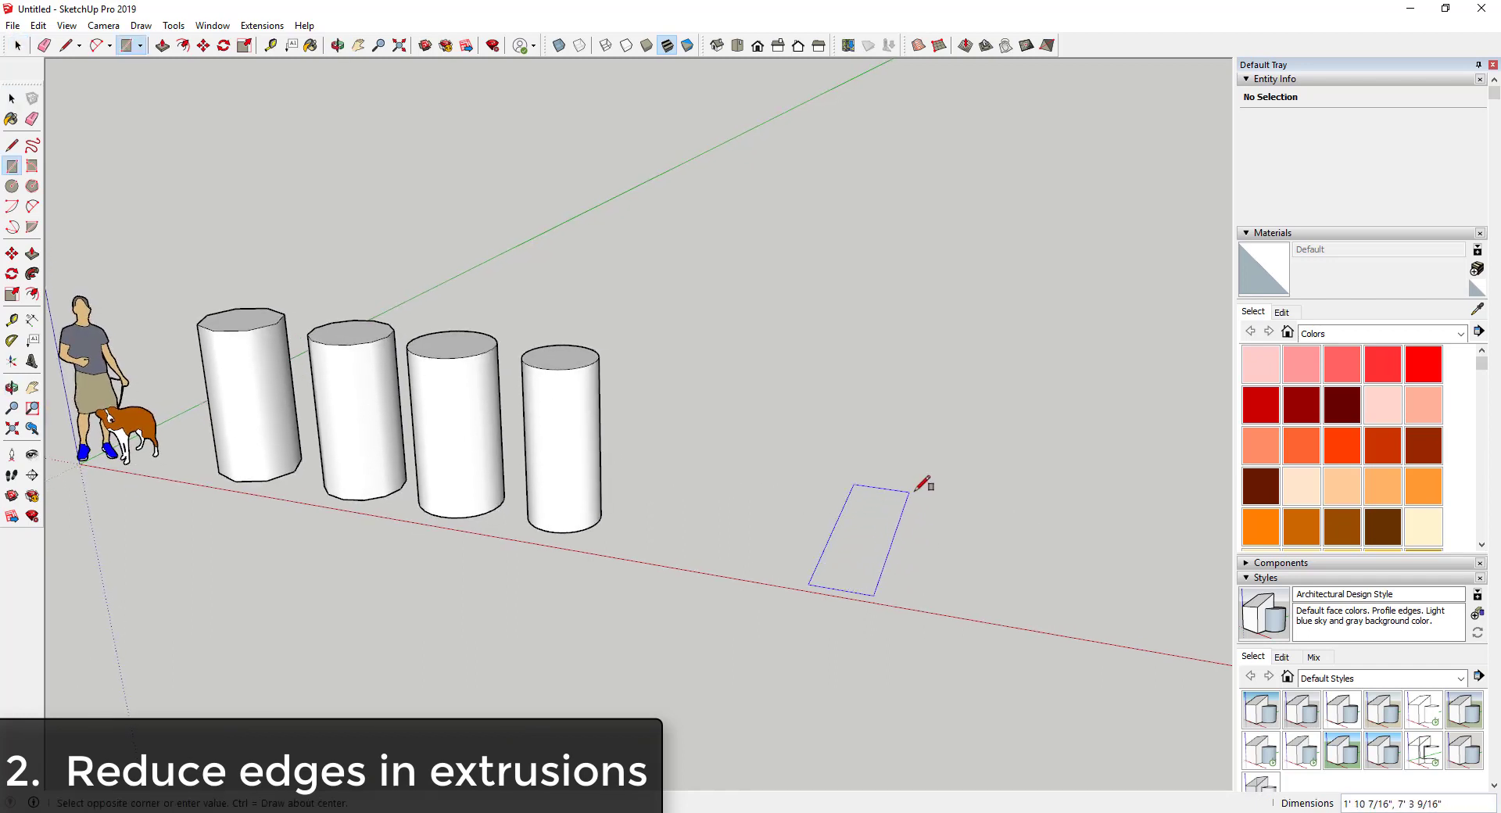
pyautogui.click(938, 486)
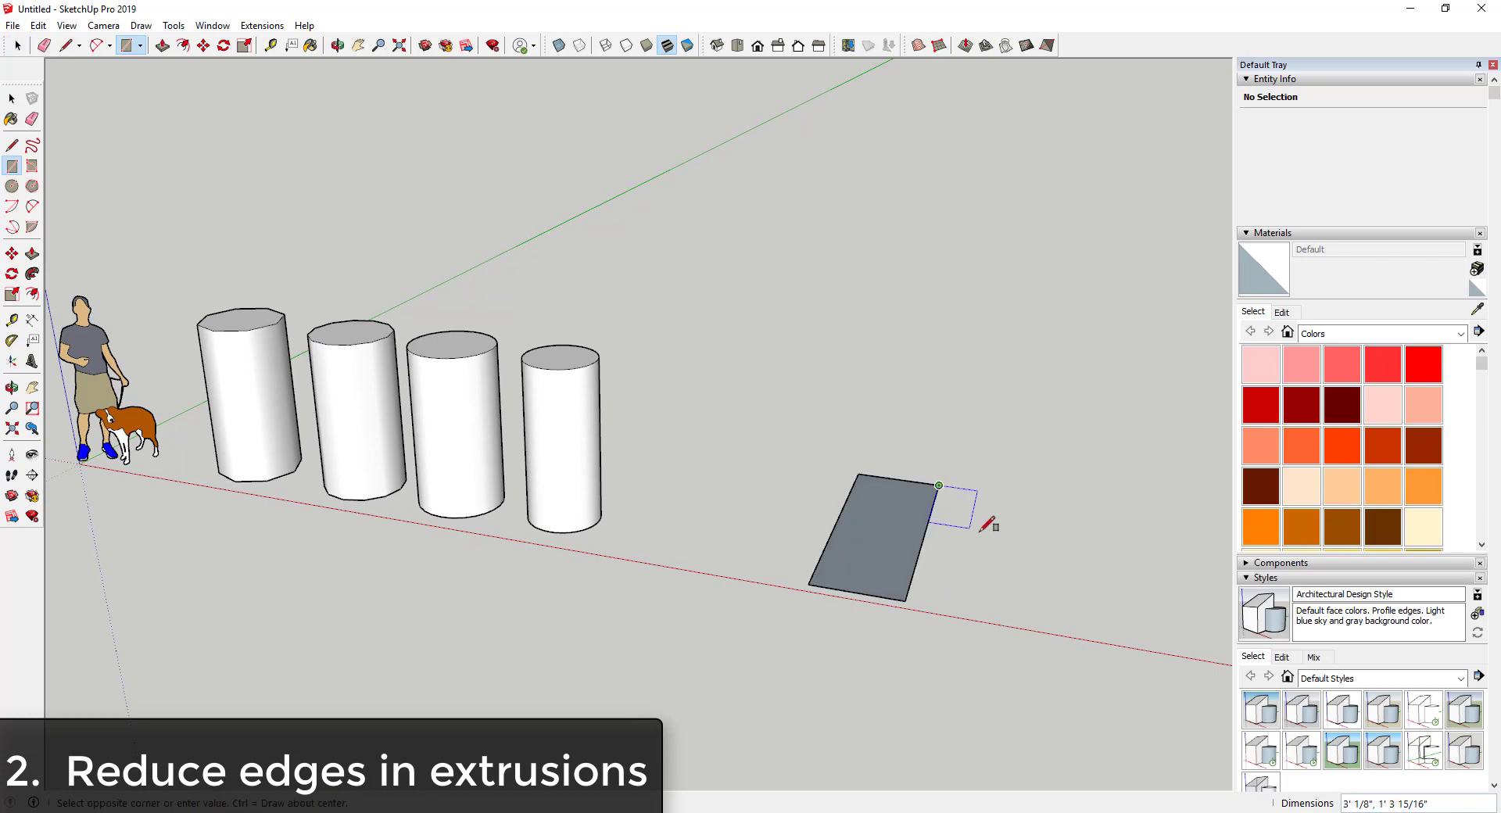
pyautogui.click(1035, 537)
pyautogui.press('e')
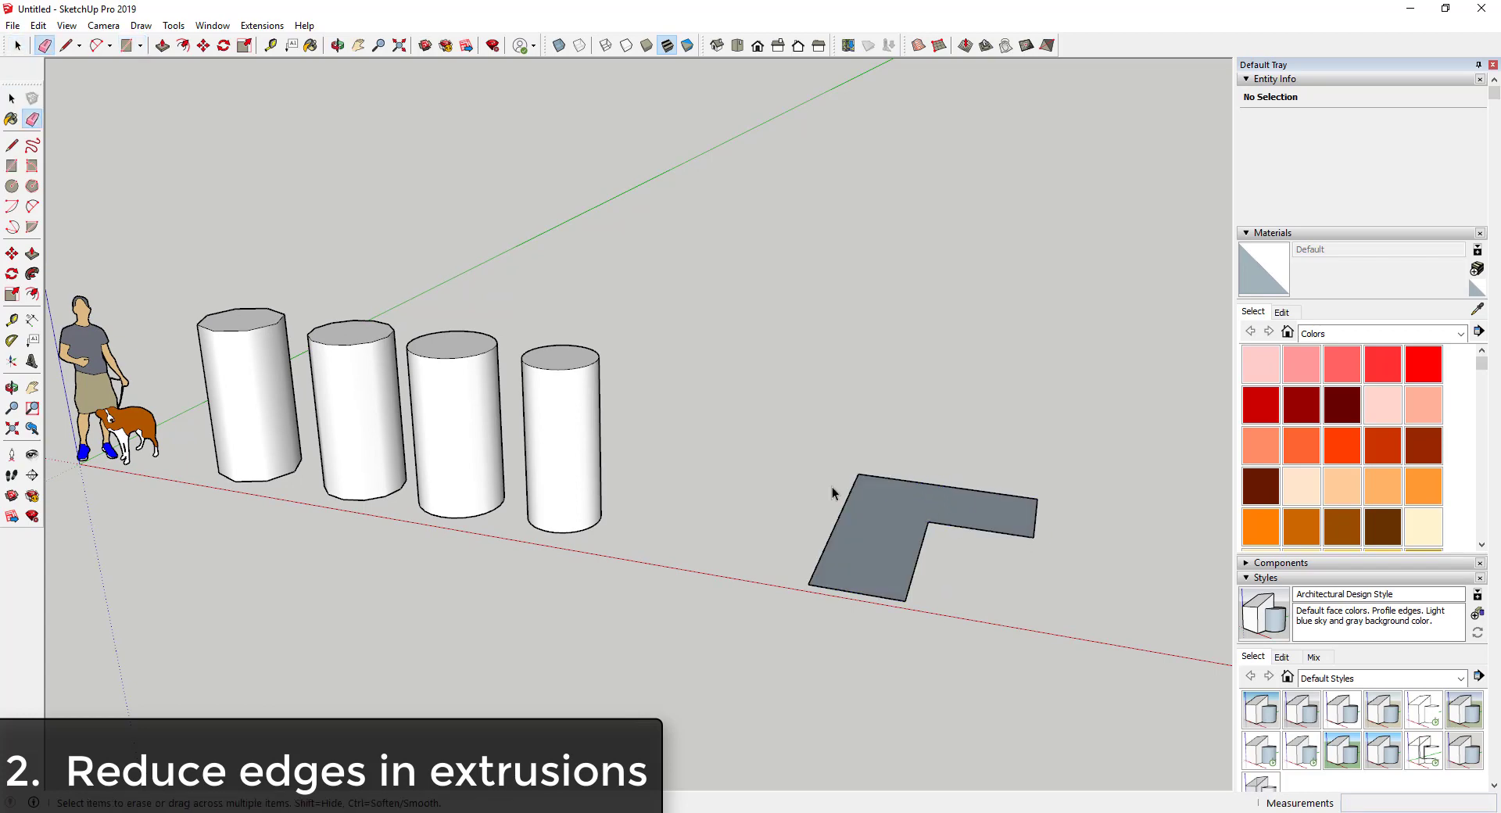
pyautogui.press('space')
# Push/Pull the L-shaped face upward about 4 1/8" into a slab
pyautogui.scroll(-2, 832, 487)
pyautogui.scroll(4, 978, 446)
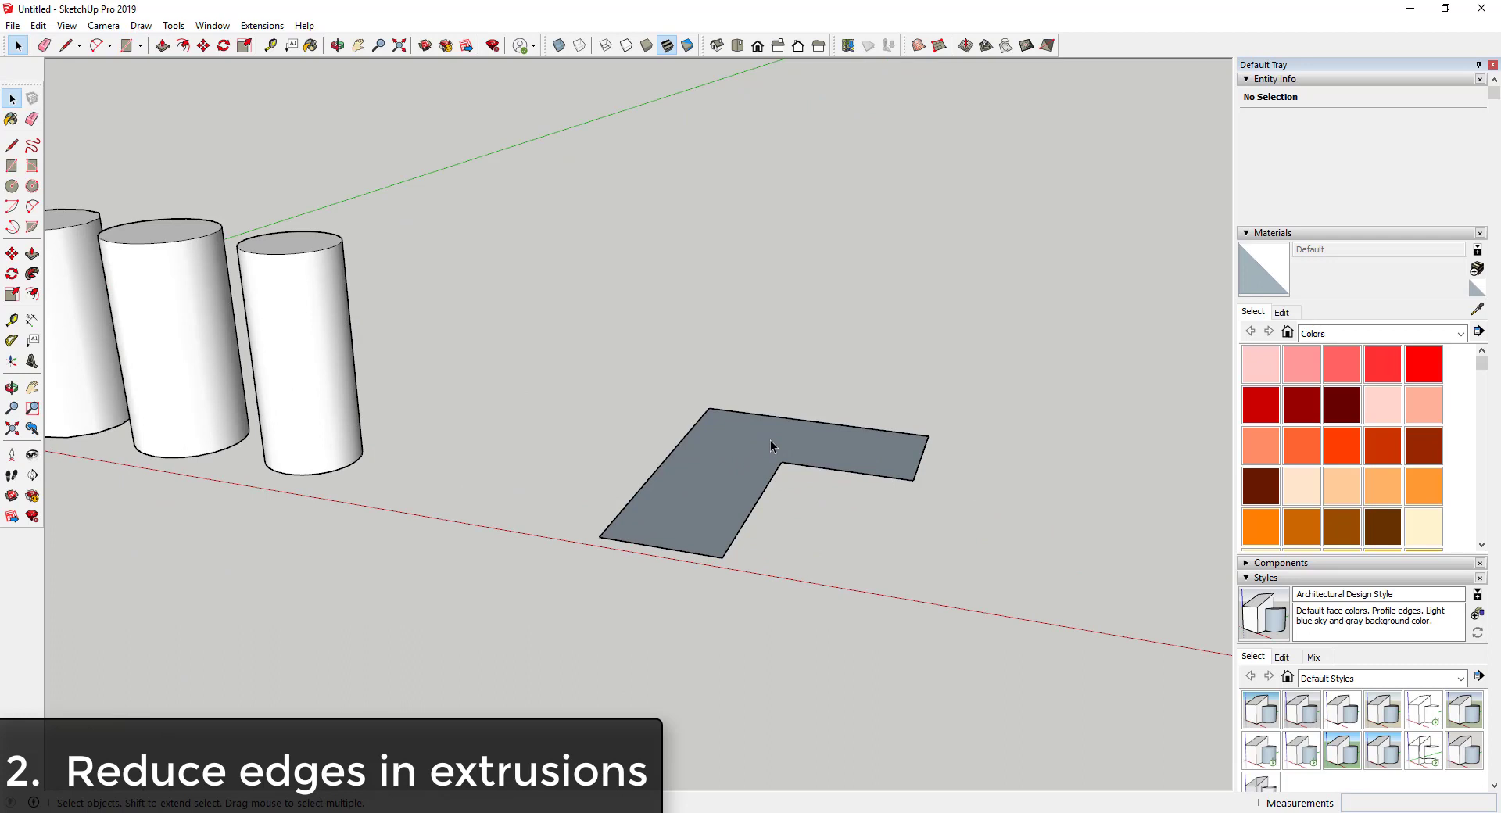
pyautogui.press('p')
pyautogui.click(747, 452)
pyautogui.click(748, 452)
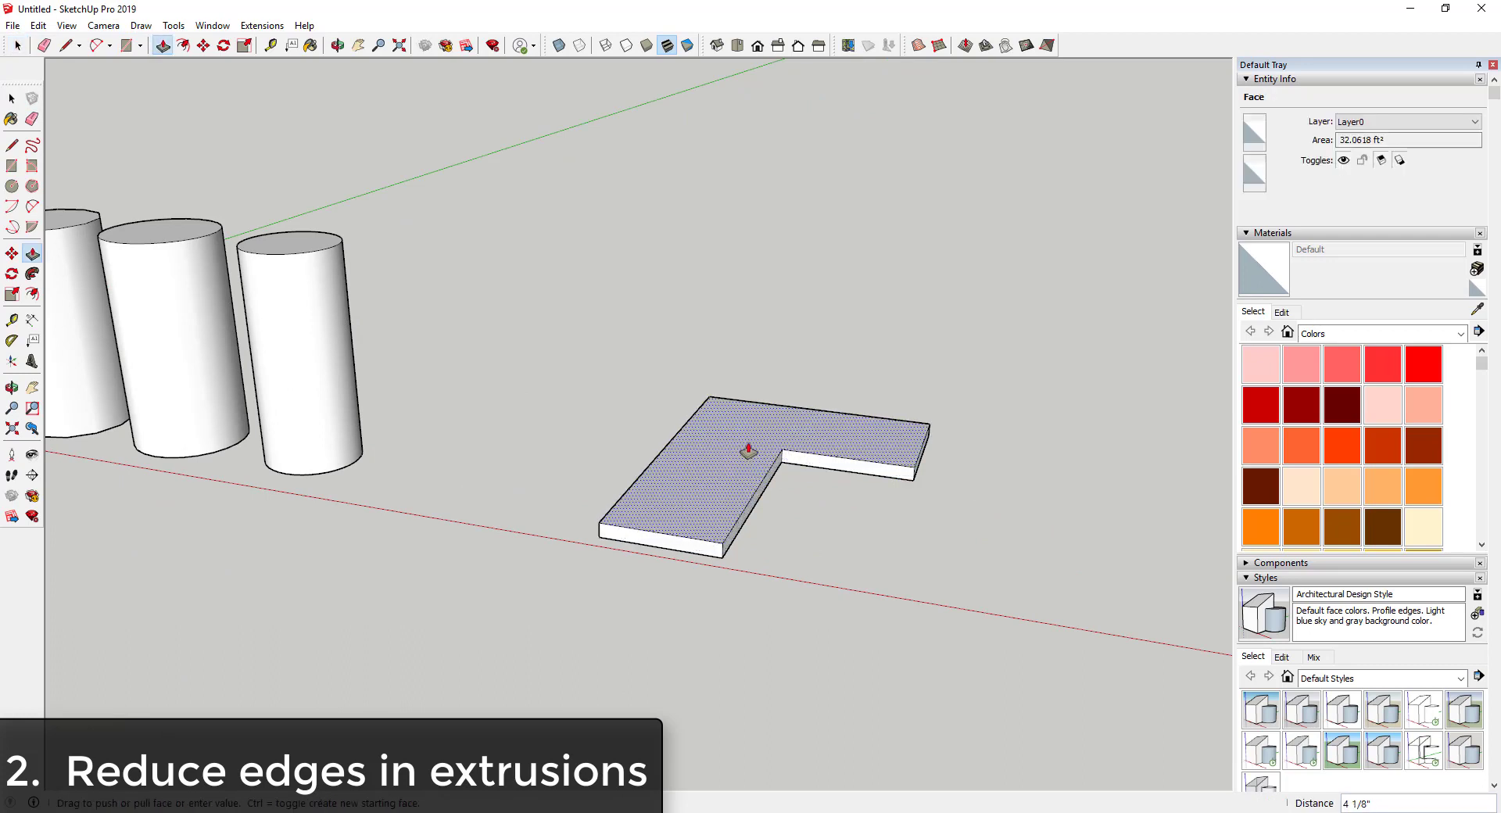
# Copy the whole L-shaped slab about 8' 13/16" along the red axis, away from the cylinders
pyautogui.press('space')
pyautogui.tripleClick(726, 452)
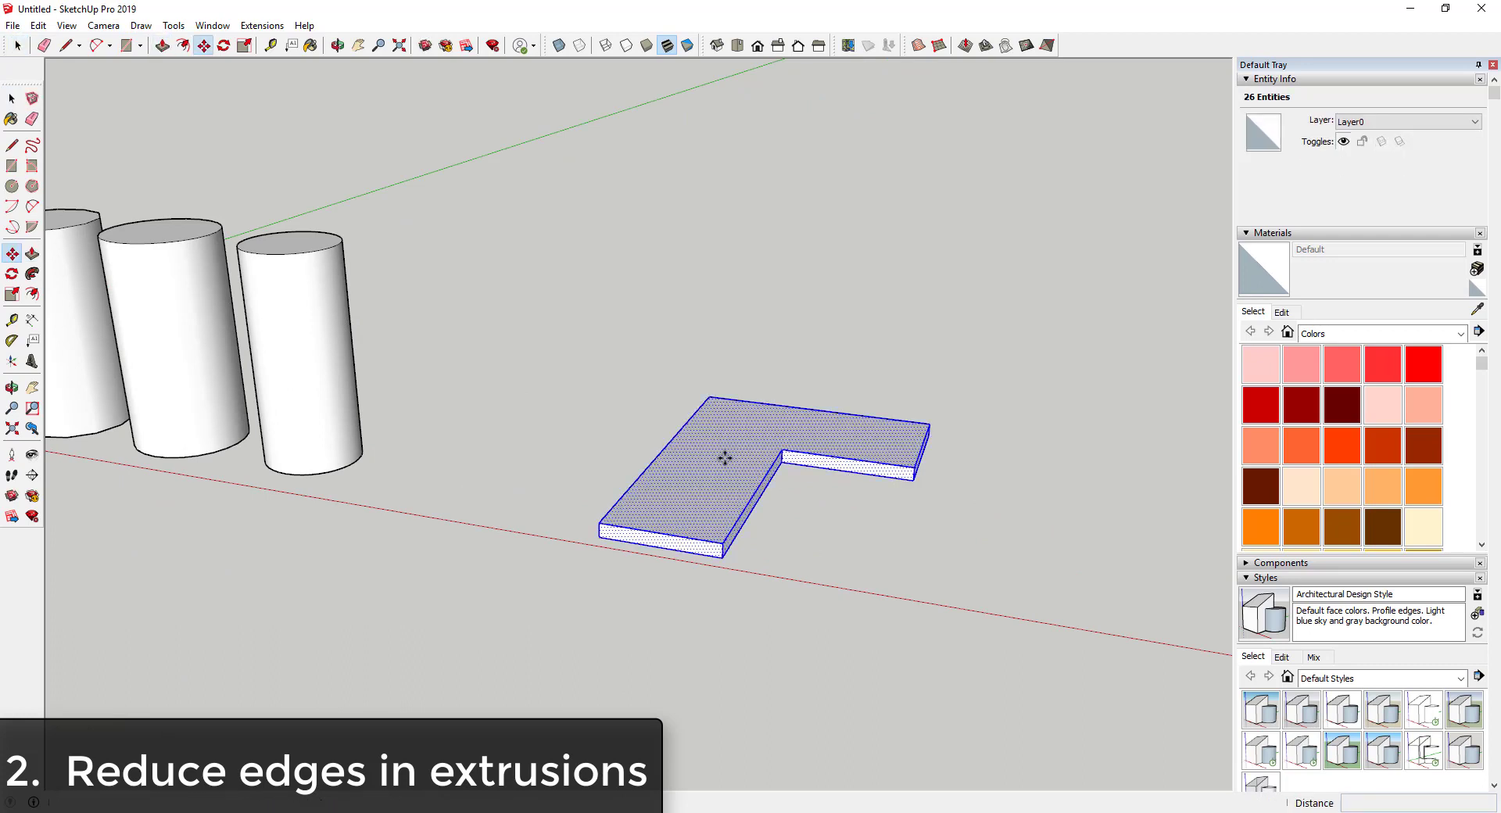
pyautogui.press('m')
pyautogui.click(727, 485)
pyautogui.press('ctrl')
pyautogui.click(1102, 542)
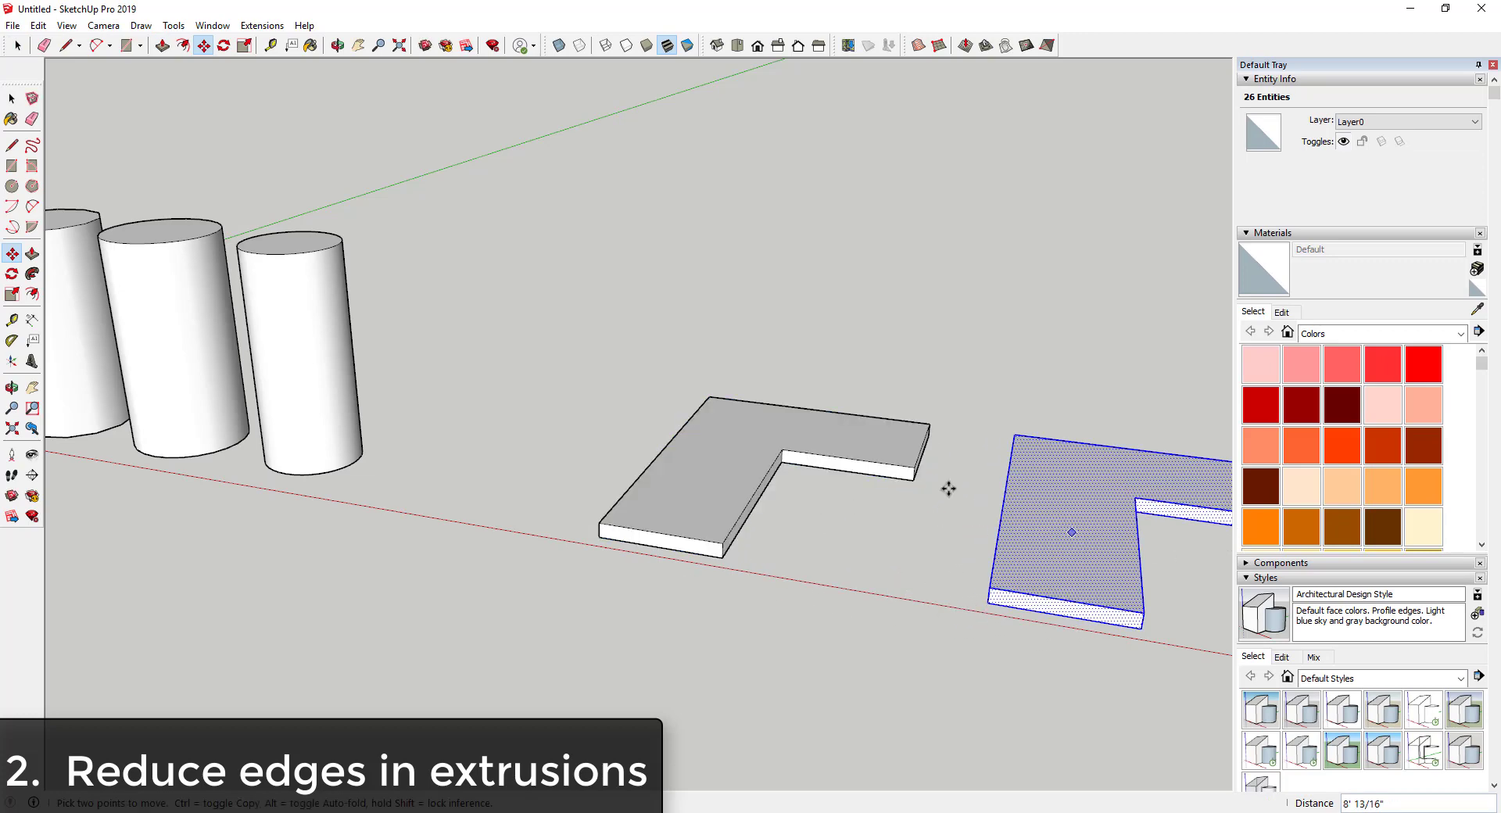
# Draw a tangent arc rounding off the upper inner corner on the front end face of the original slab
pyautogui.scroll(-4, 992, 415)
pyautogui.scroll(8, 888, 436)
pyautogui.moveTo(866, 467); pyautogui.dragTo(487, 470, button='middle')
pyautogui.scroll(4, 469, 493)
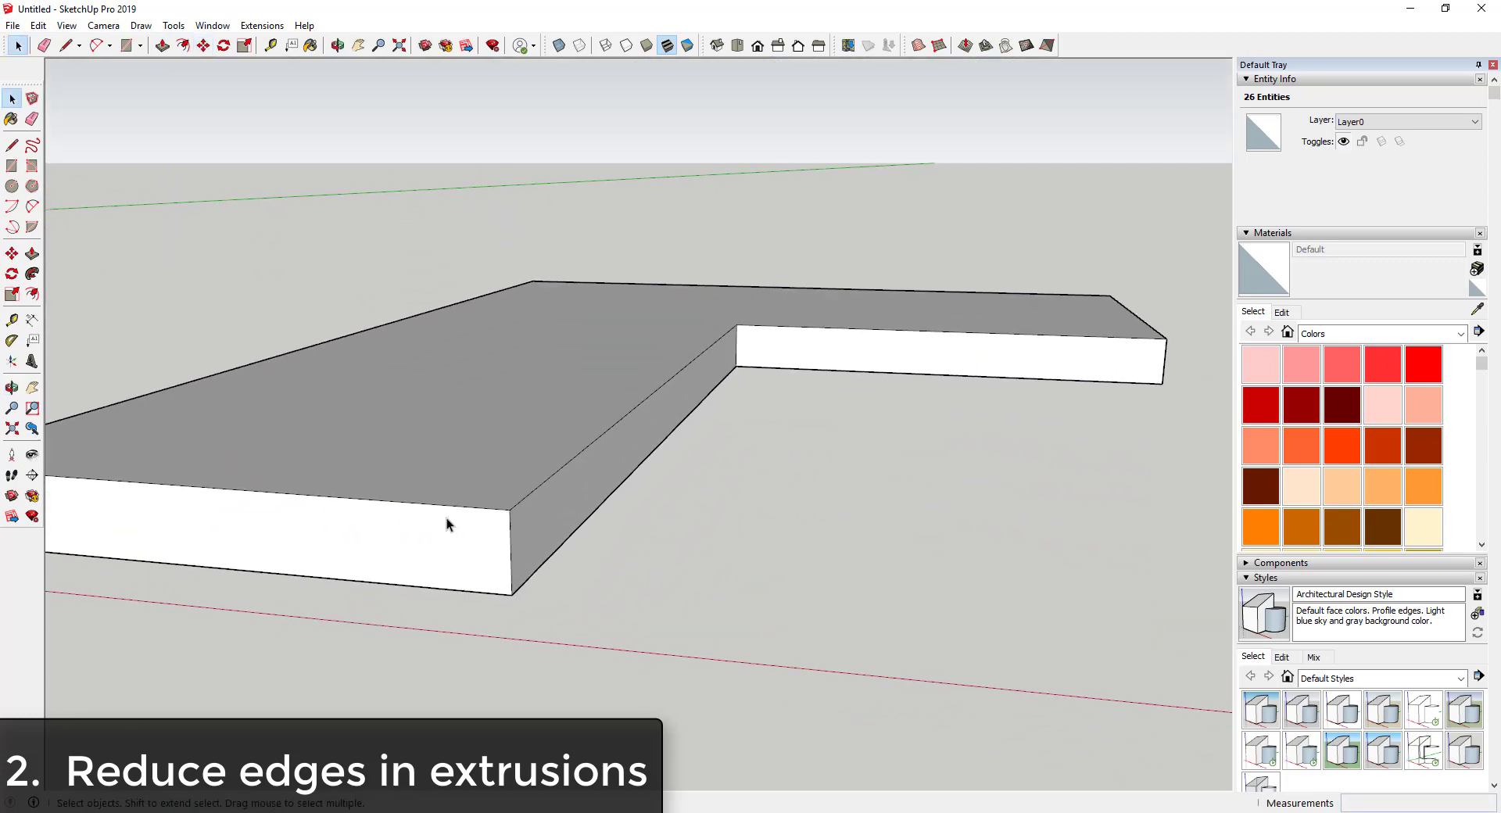
pyautogui.press('a')
pyautogui.click(472, 504)
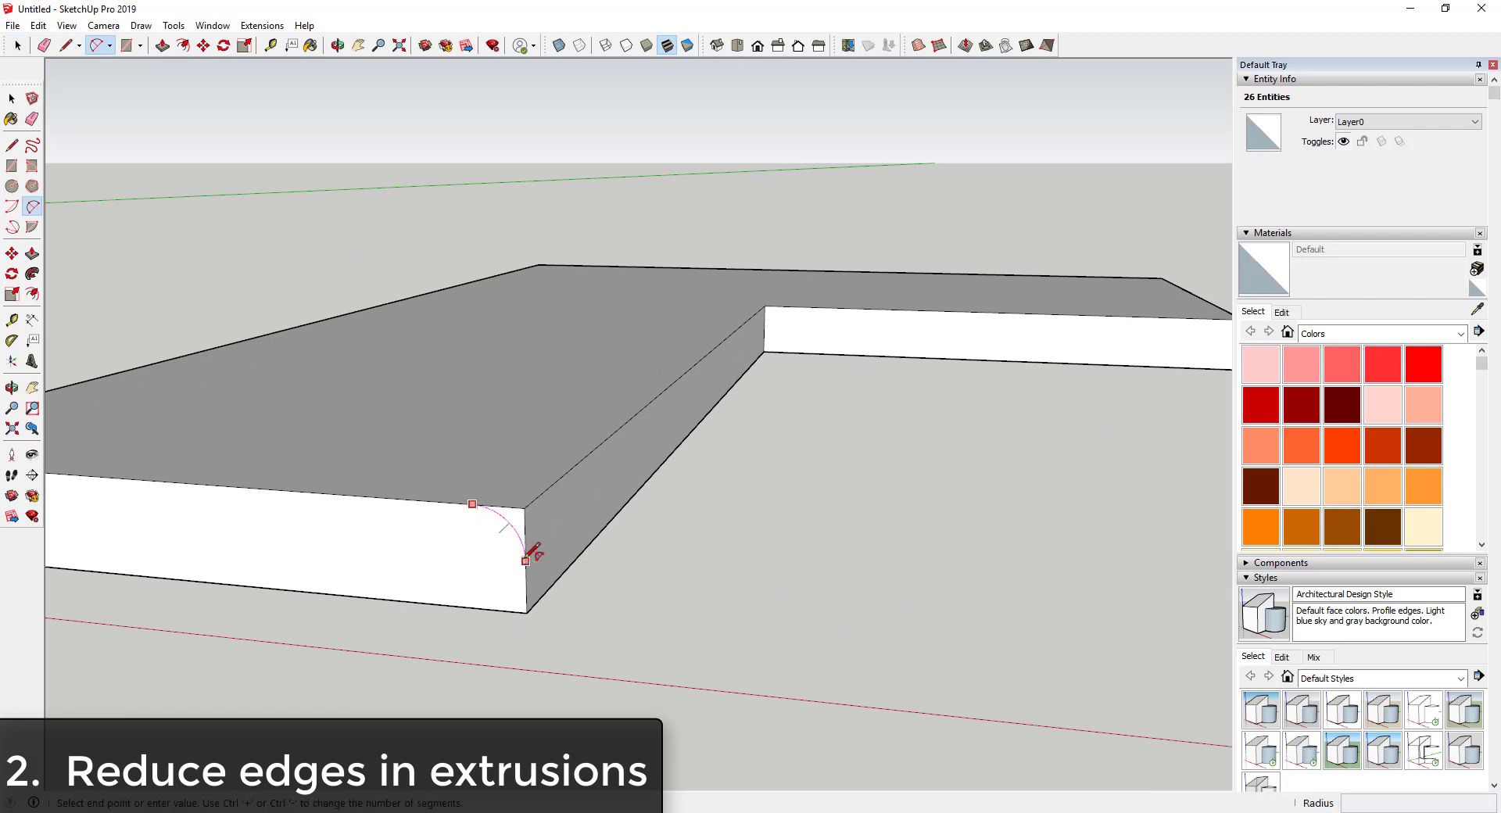
pyautogui.doubleClick(526, 561)
pyautogui.press('space')
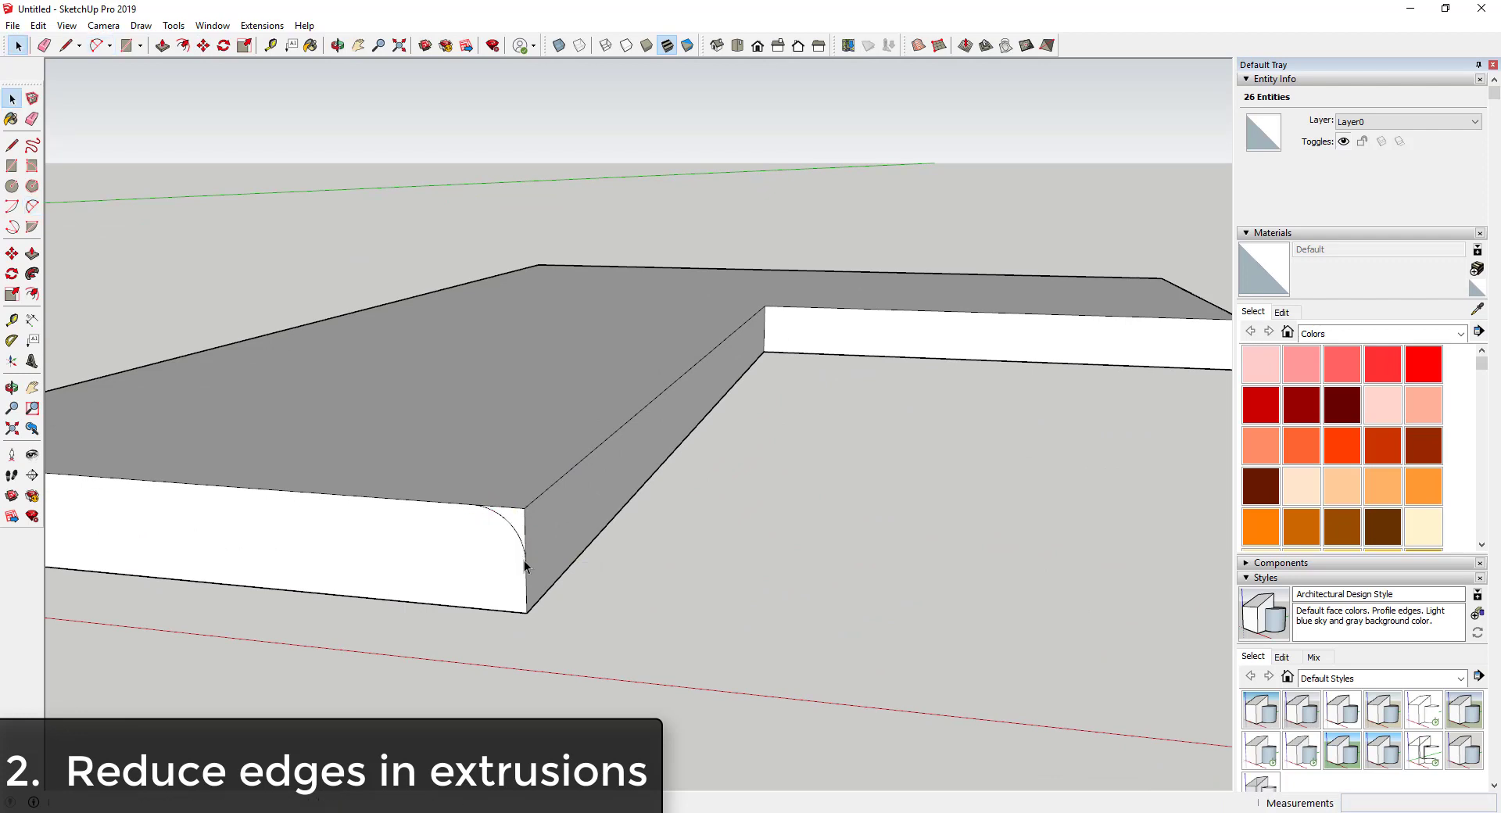
# Use Follow Me to cut the arc corner profile along the original slab's two inner top edges, and erase the leftover corner edges
pyautogui.click(573, 472)
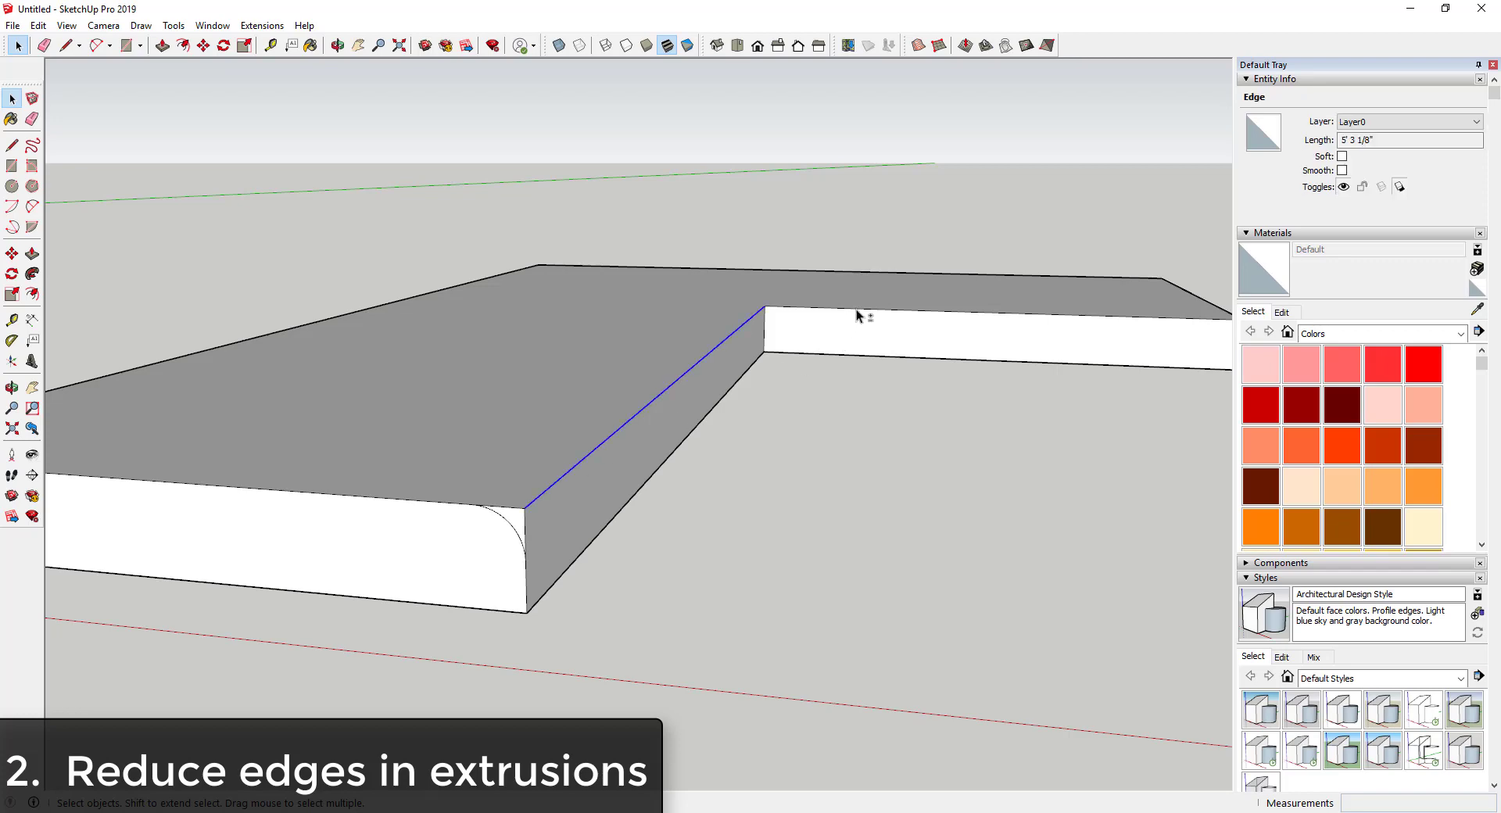
pyautogui.keyDown('shift'); pyautogui.click(857, 308); pyautogui.keyUp('shift')
pyautogui.click(32, 274)
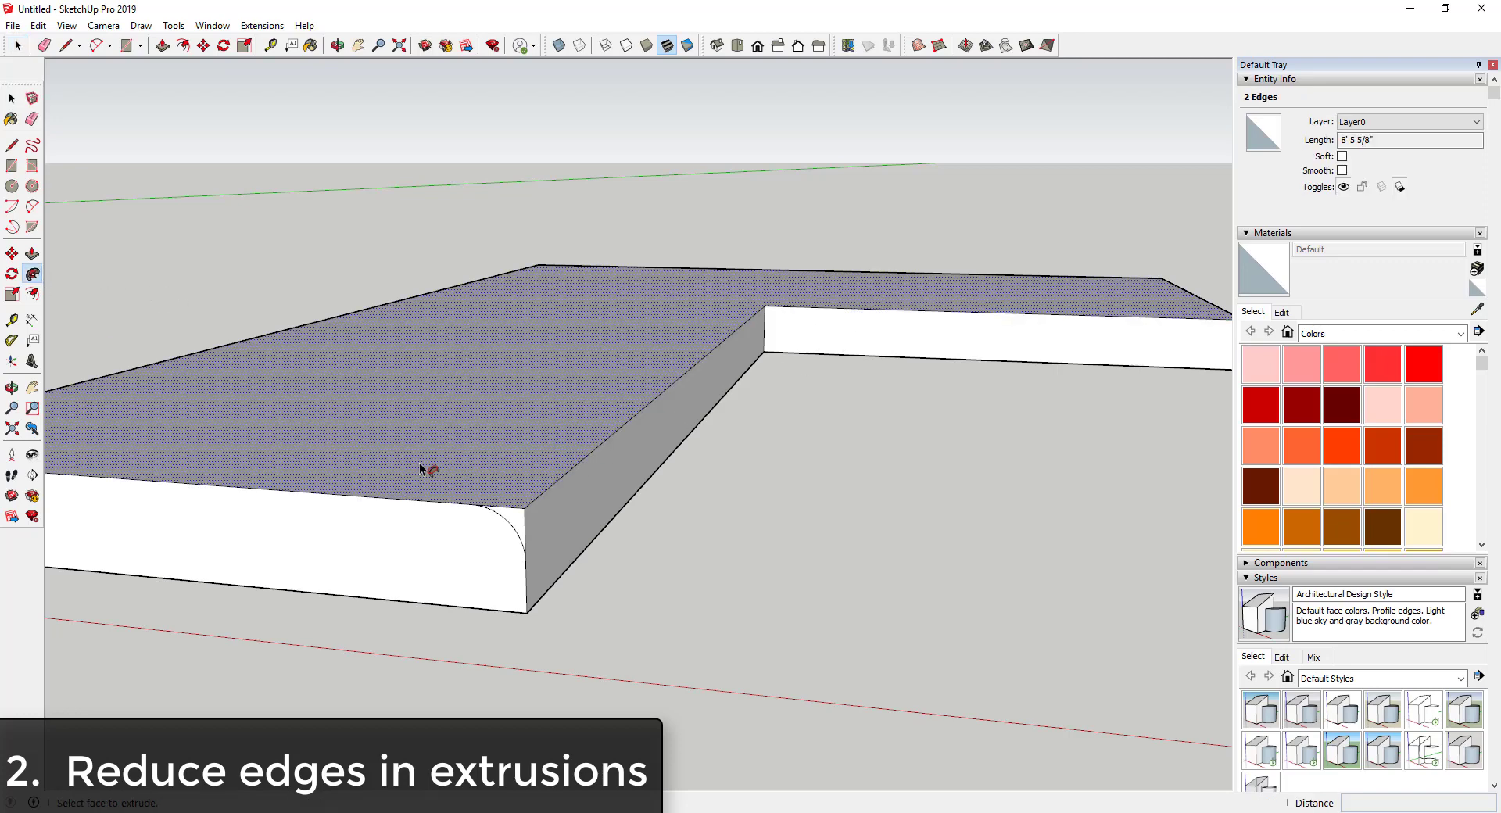
pyautogui.click(519, 517)
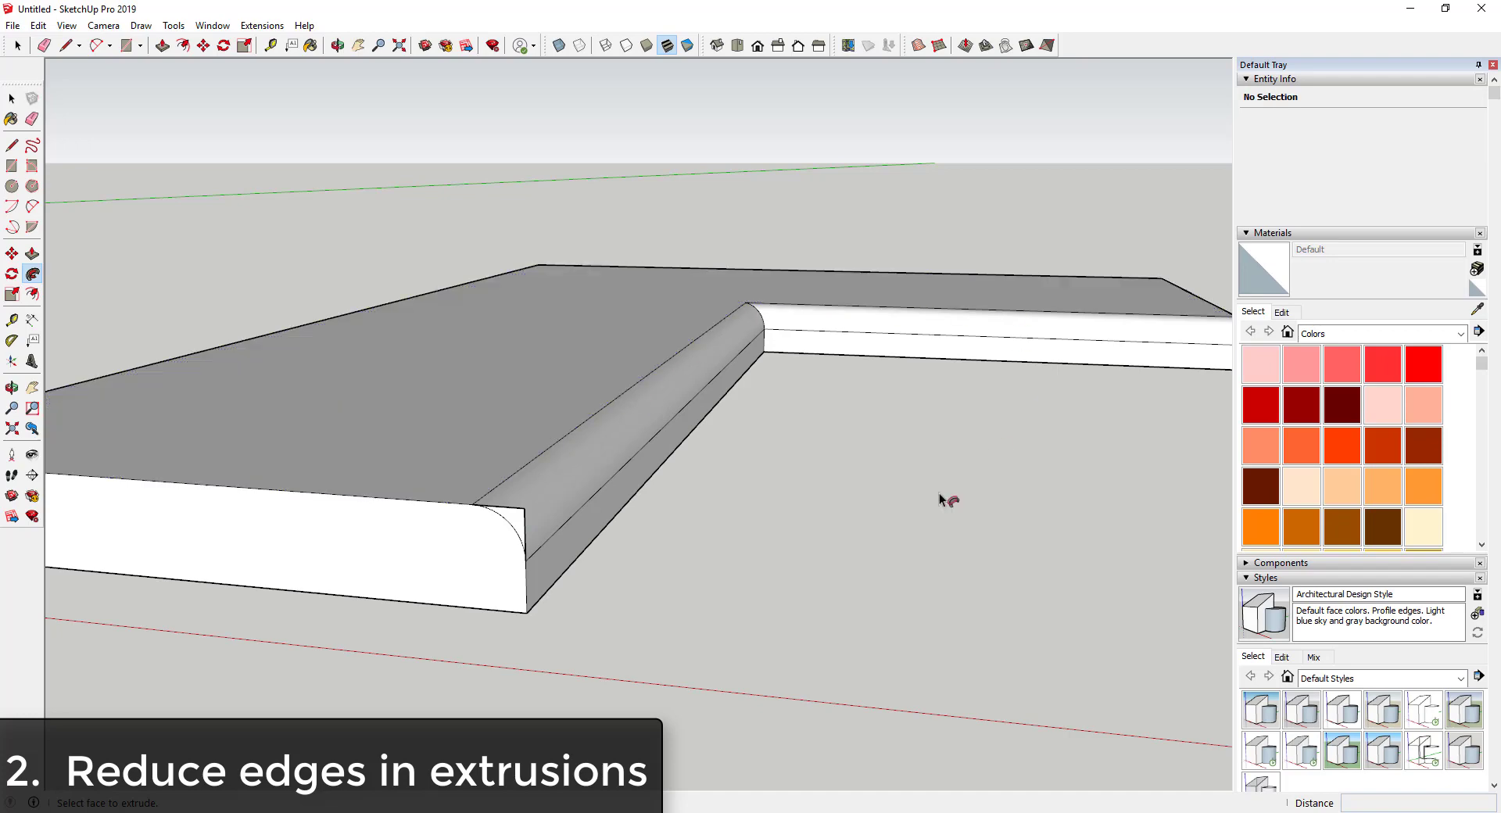
pyautogui.press('e')
pyautogui.scroll(-5, 556, 506)
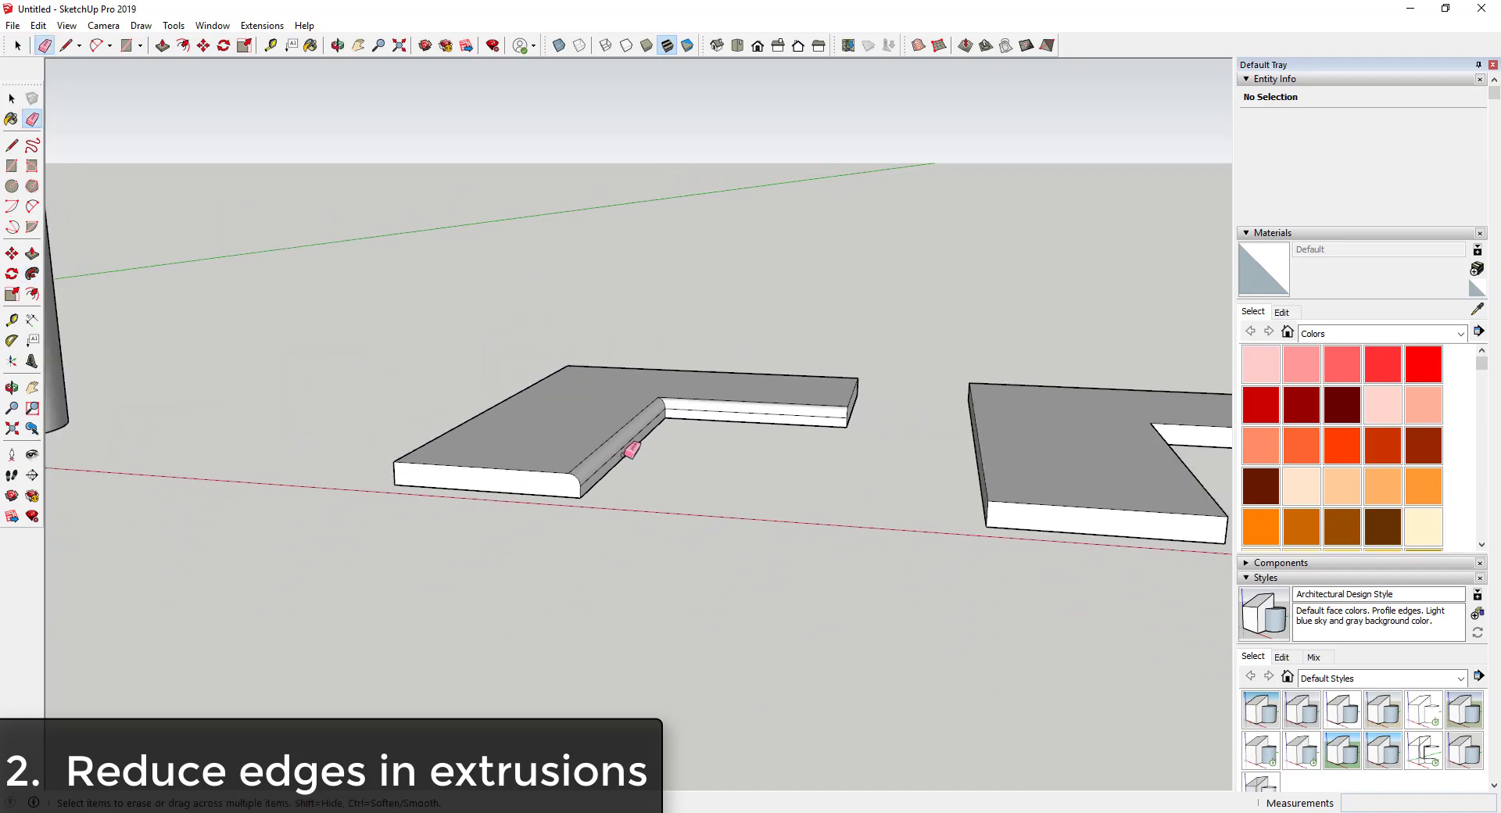
pyautogui.moveTo(632, 450)
pyautogui.mouseDown(button='middle')
pyautogui.moveTo(607, 500)
pyautogui.moveTo(553, 486)
pyautogui.moveTo(586, 513)
pyautogui.moveTo(646, 456)
pyautogui.mouseUp(button='middle')
pyautogui.press('space')
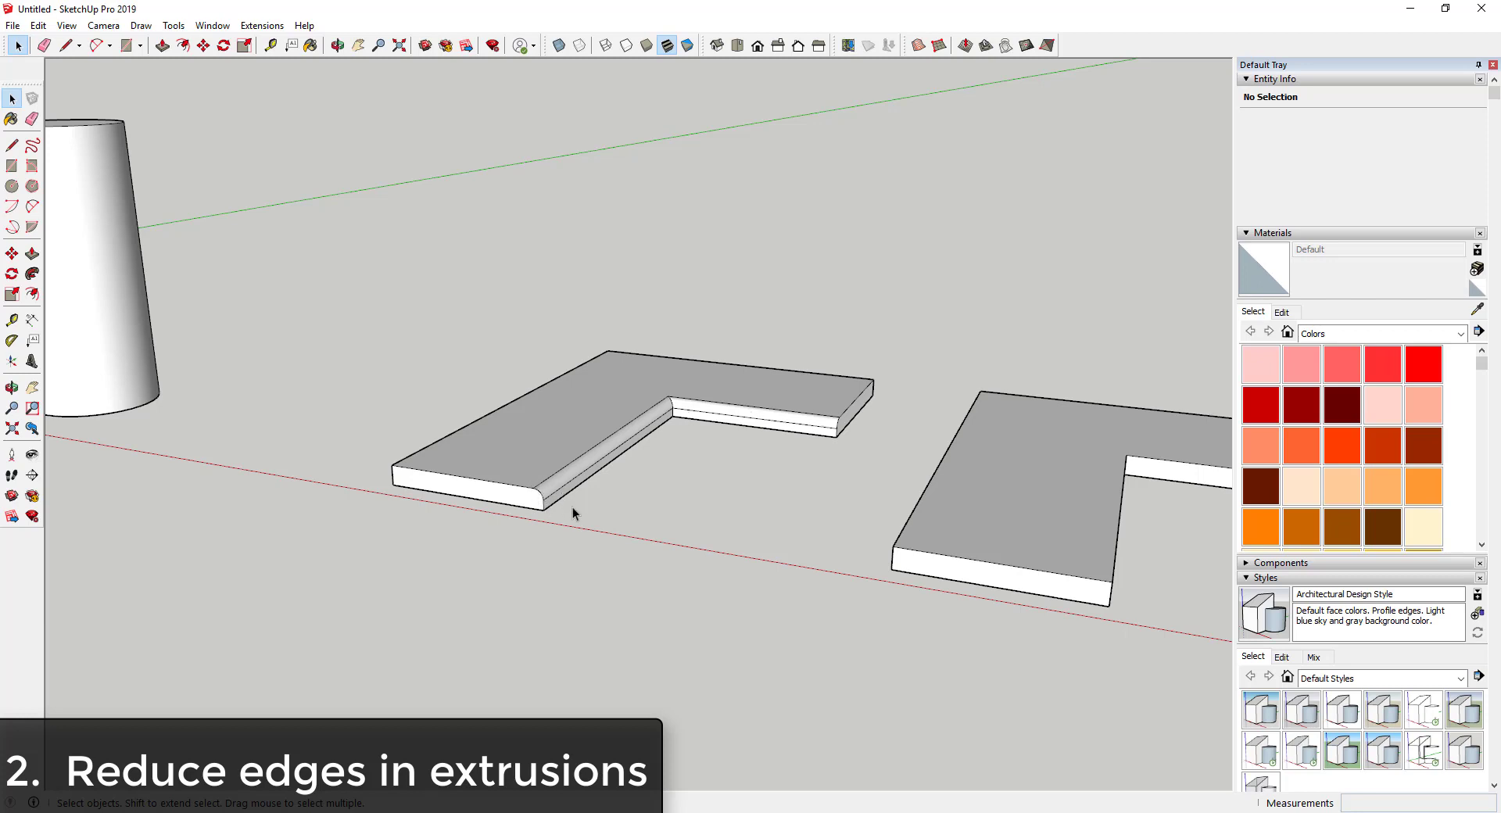
# Display hidden geometry and examine the segments along the original slab's rounded edge
pyautogui.click(67, 25)
pyautogui.click(94, 83)
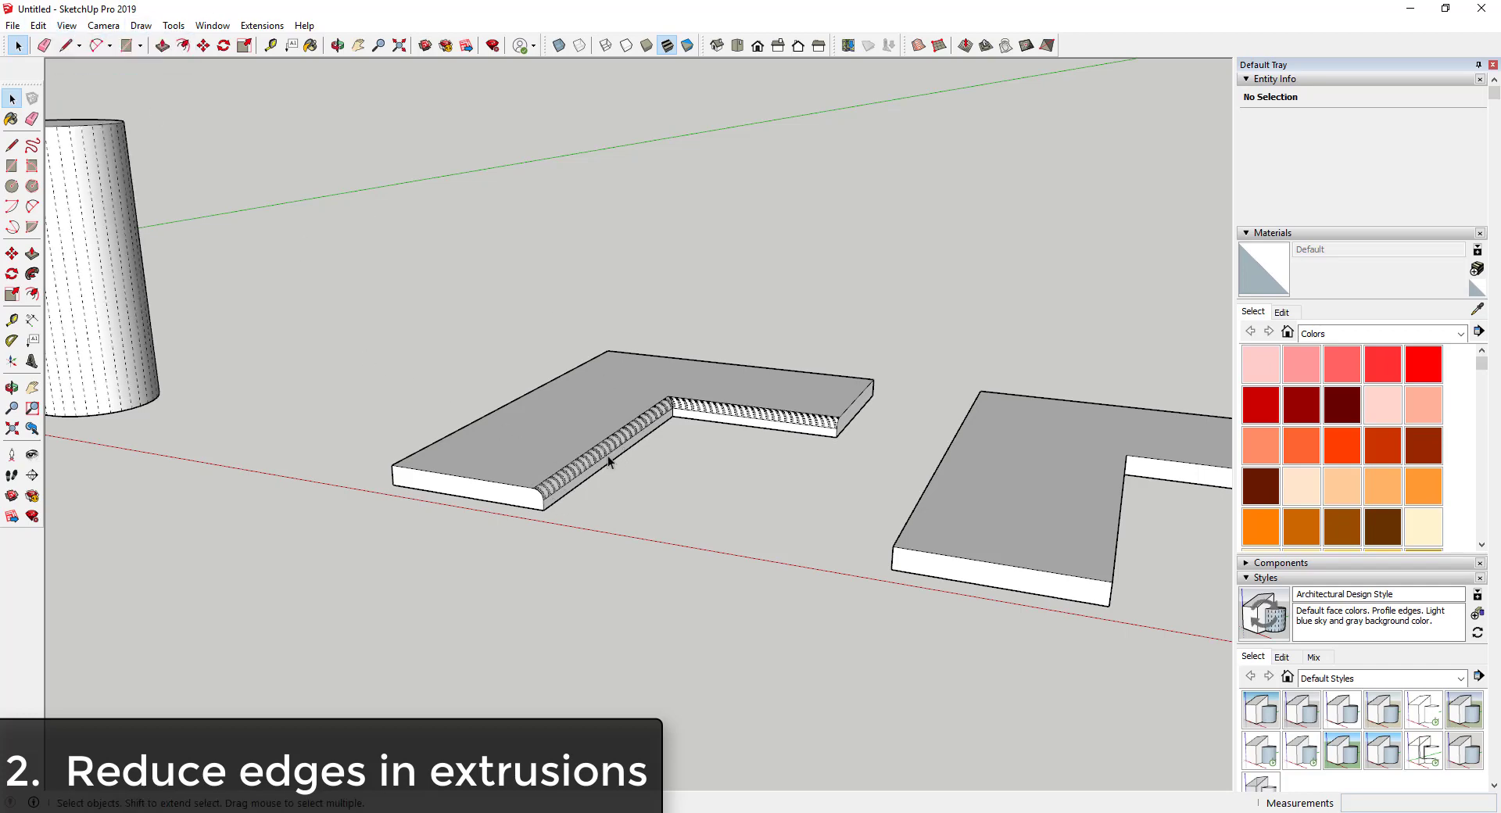
pyautogui.scroll(8, 609, 457)
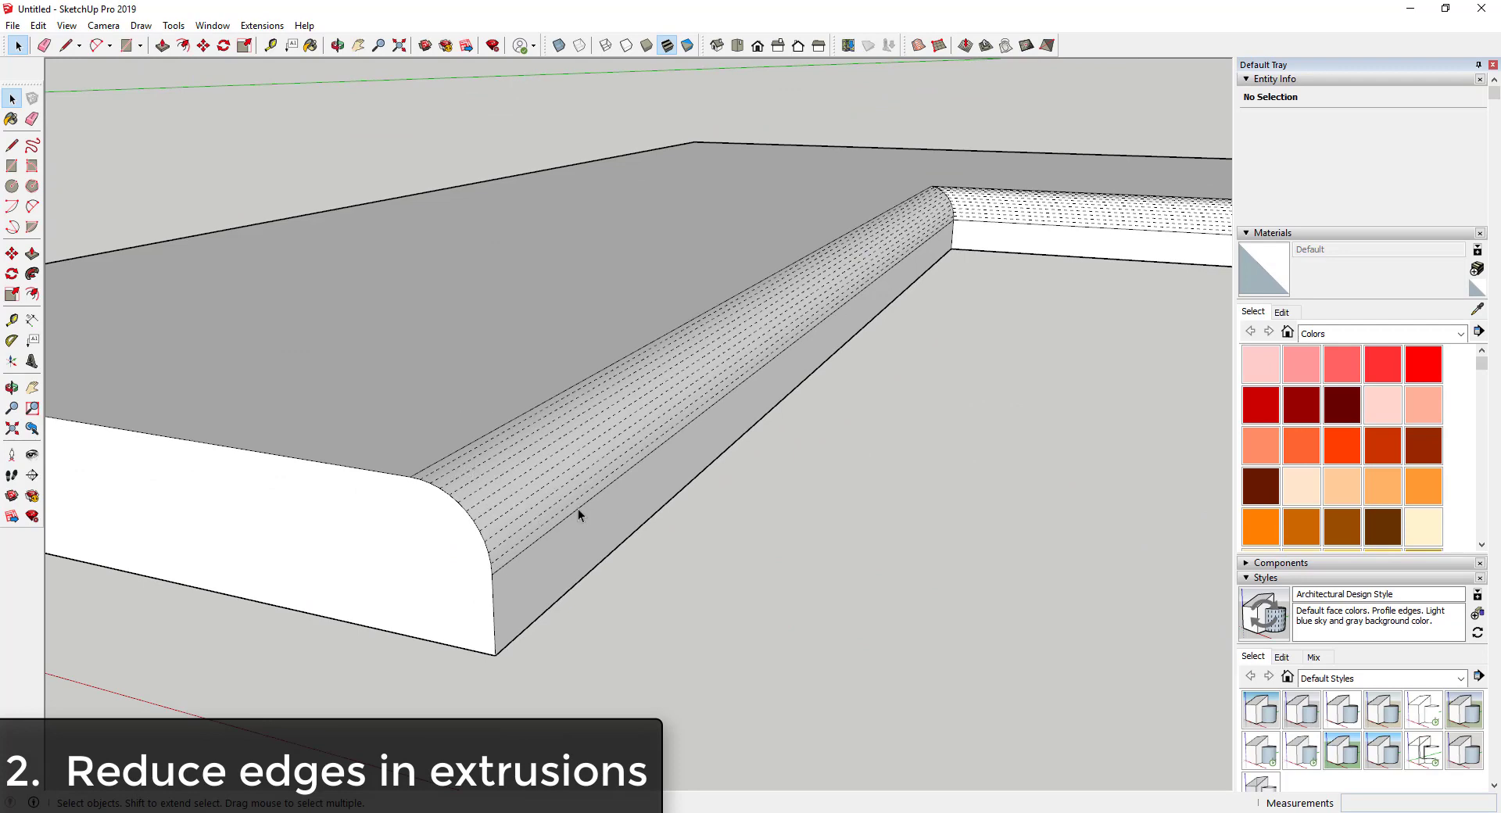
pyautogui.scroll(-6, 563, 508)
# Draw a diagonal line about 2 3/16" long across the upper inner corner of the copied slab's front end face
pyautogui.keyDown('shift'); pyautogui.moveTo(755, 485); pyautogui.dragTo(337, 405, button='middle'); pyautogui.keyUp('shift')
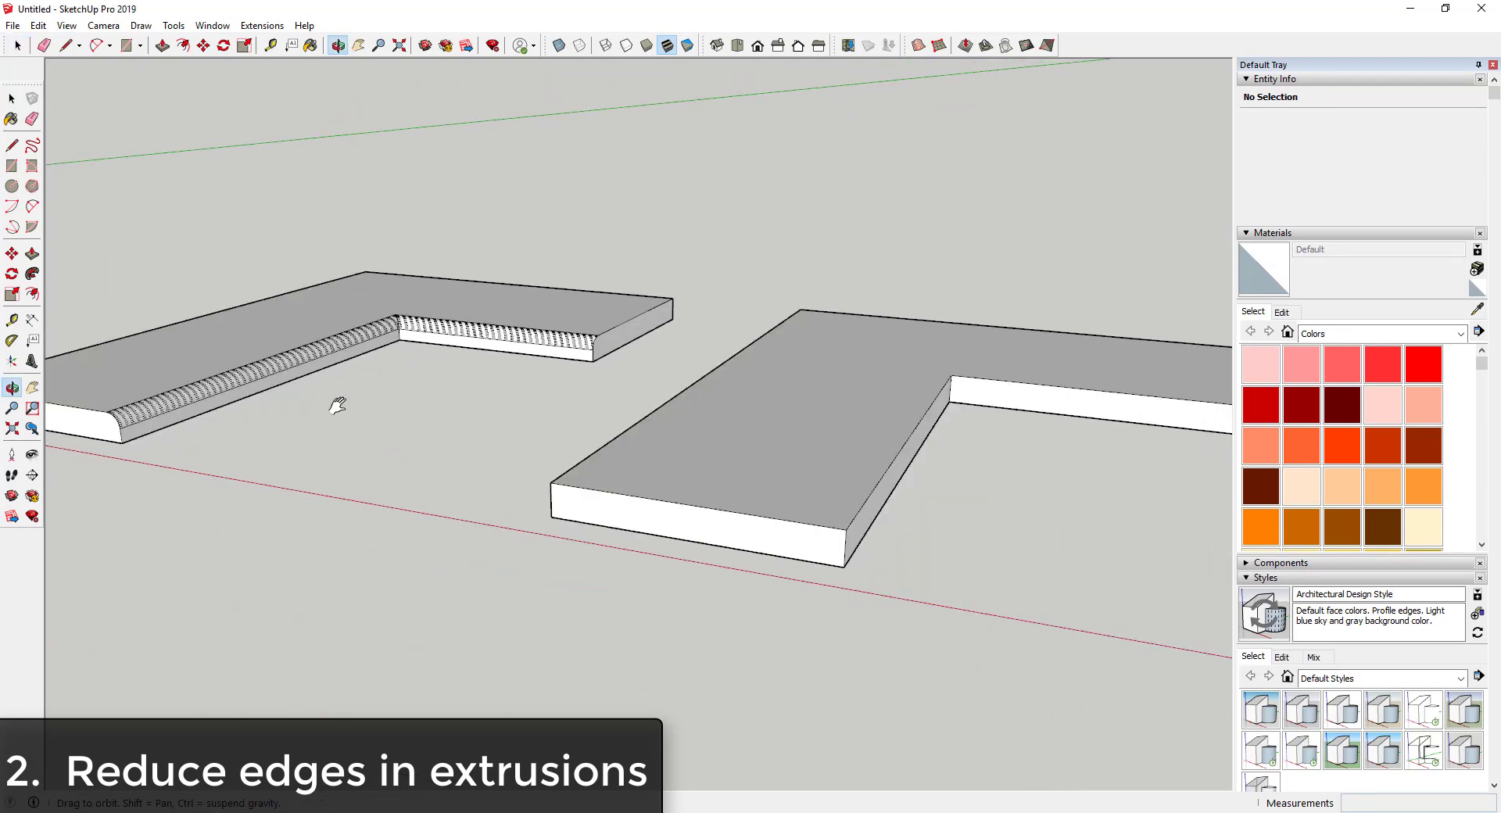
pyautogui.scroll(6, 788, 546)
pyautogui.press('l')
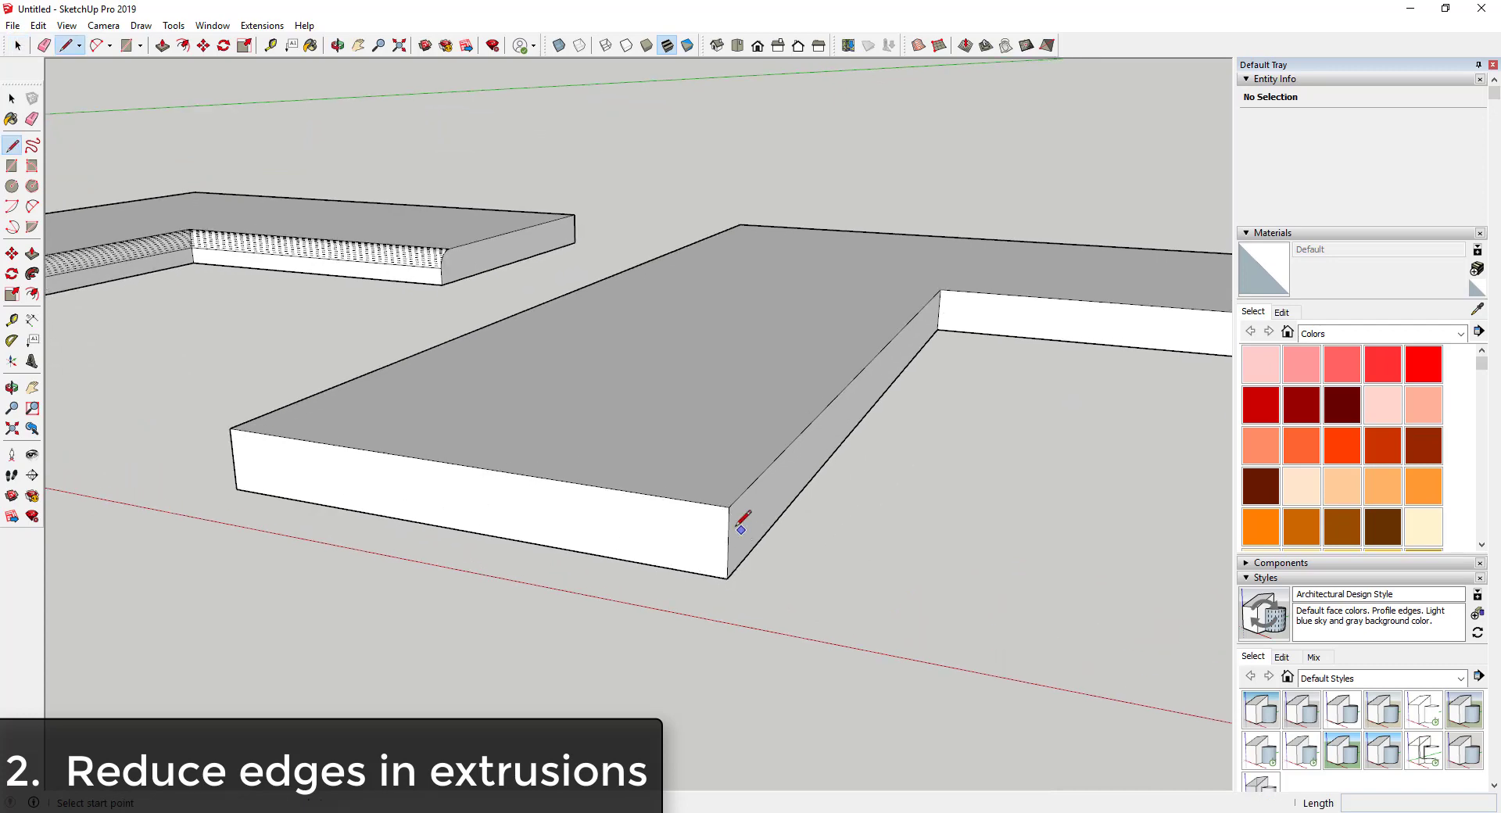
pyautogui.click(703, 505)
pyautogui.click(729, 535)
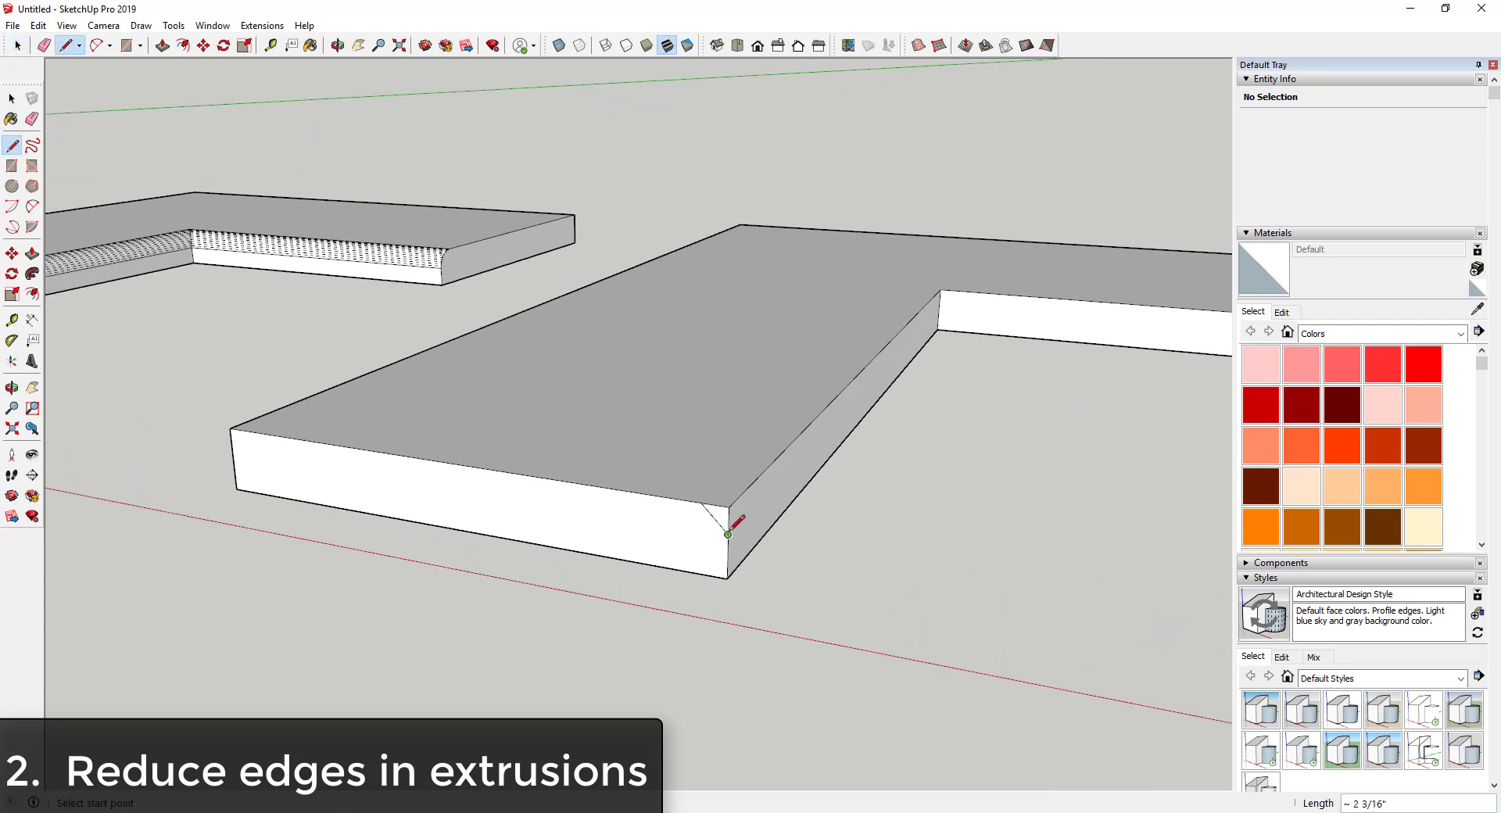
pyautogui.press('space')
# Use Follow Me to cut the triangular corner profile along the copied slab's two inner top edges, and erase the leftover corner edges
pyautogui.click(860, 372)
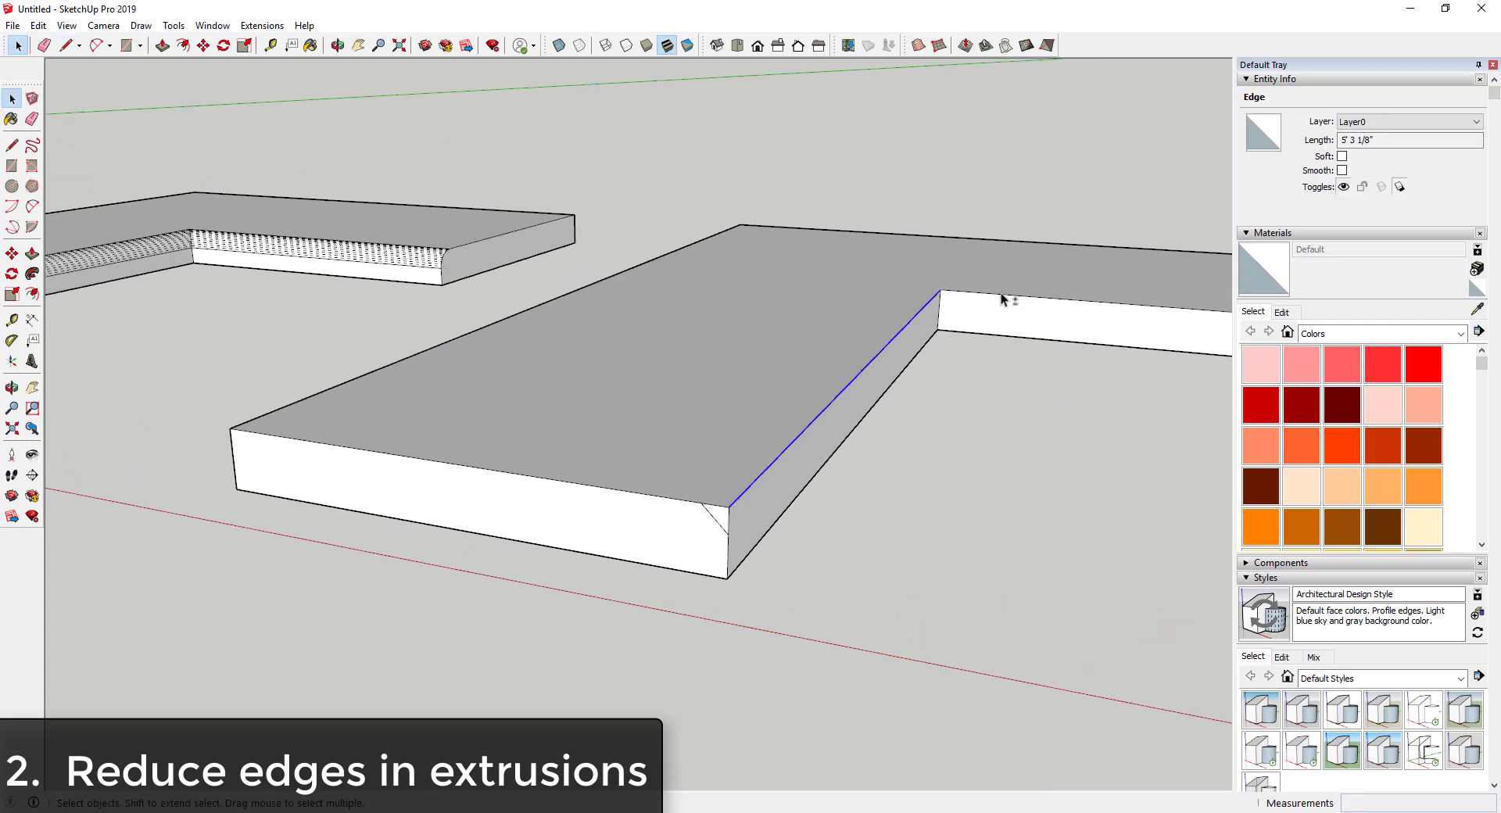
pyautogui.keyDown('shift'); pyautogui.click(1002, 301); pyautogui.keyUp('shift')
pyautogui.press('p')
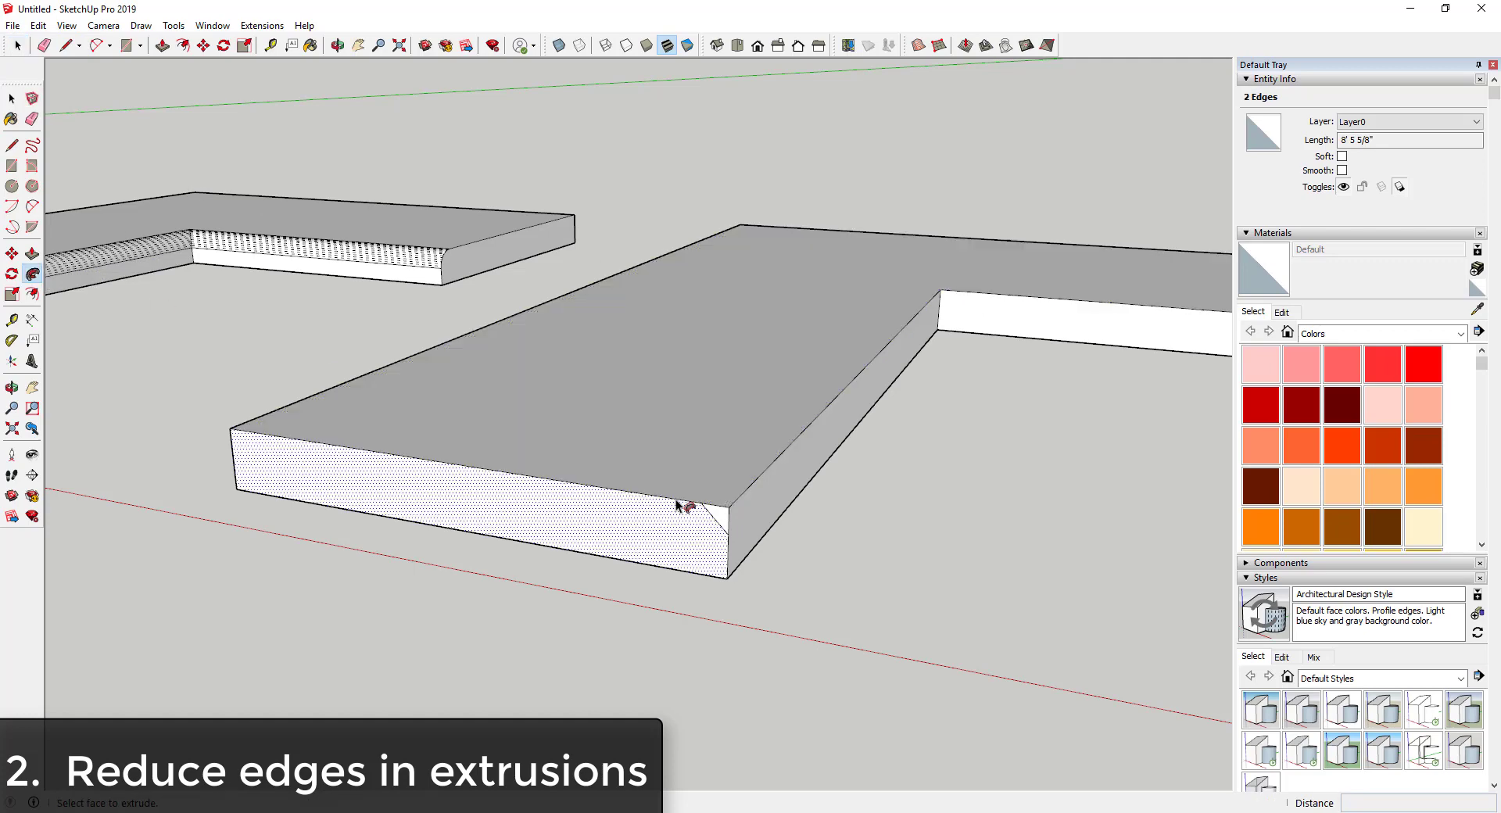
pyautogui.click(721, 516)
pyautogui.press('e')
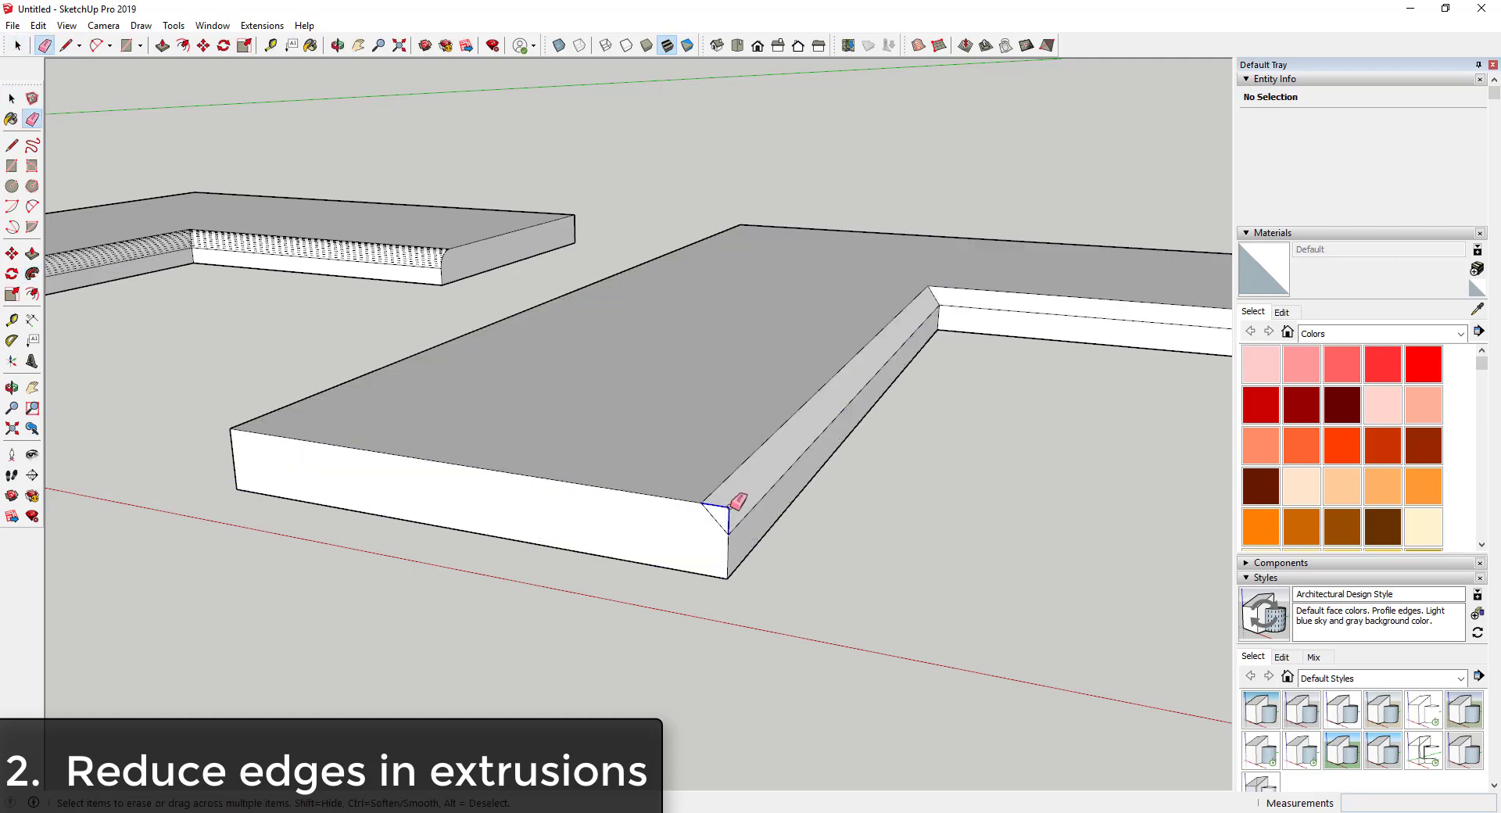
# Select the rounded slab and the chamfered slab in turn to compare their entity counts
pyautogui.scroll(-5, 767, 516)
pyautogui.press('space')
pyautogui.tripleClick(431, 368)
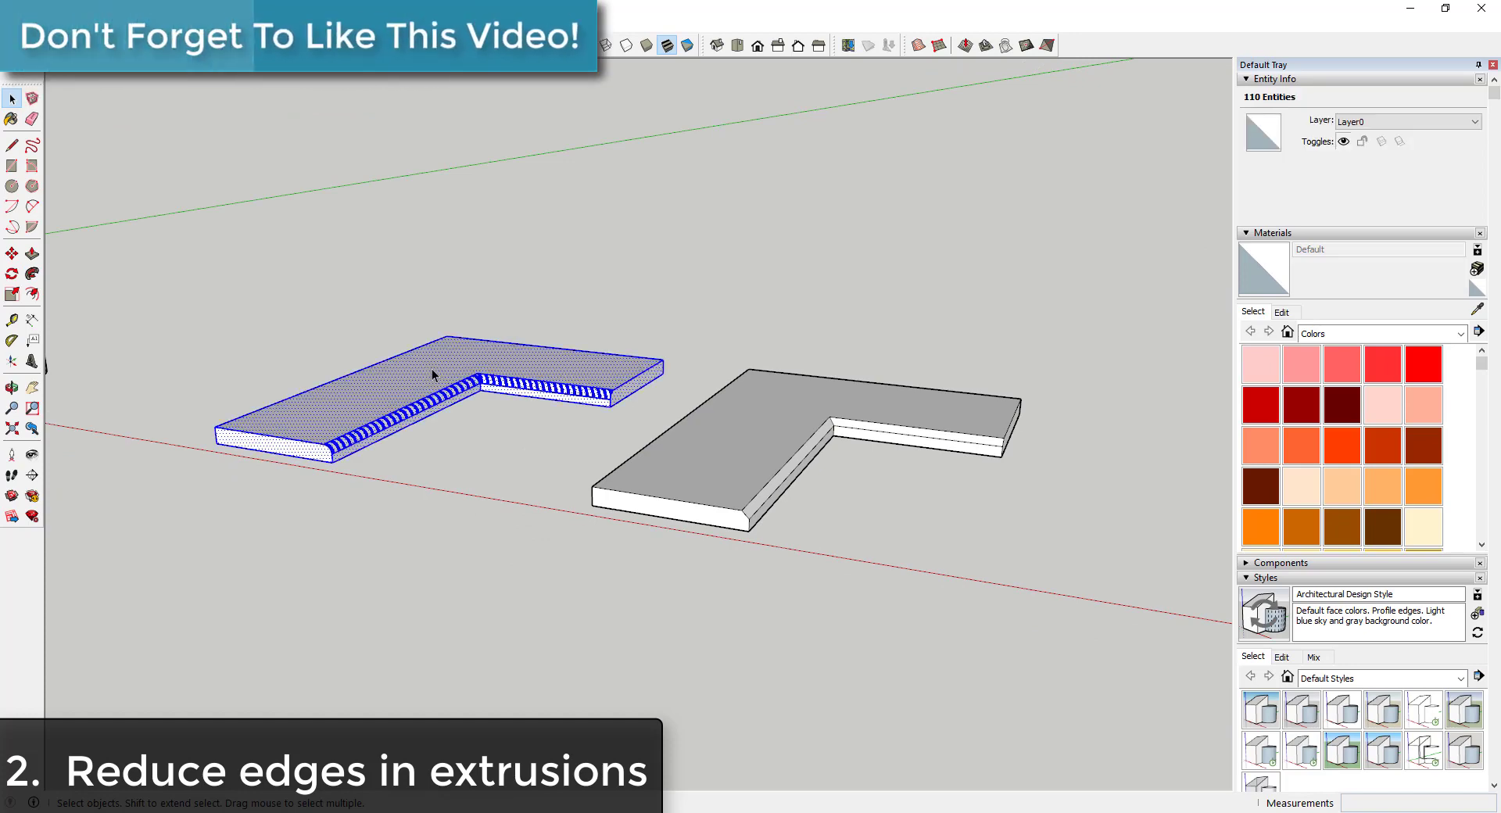
pyautogui.tripleClick(766, 452)
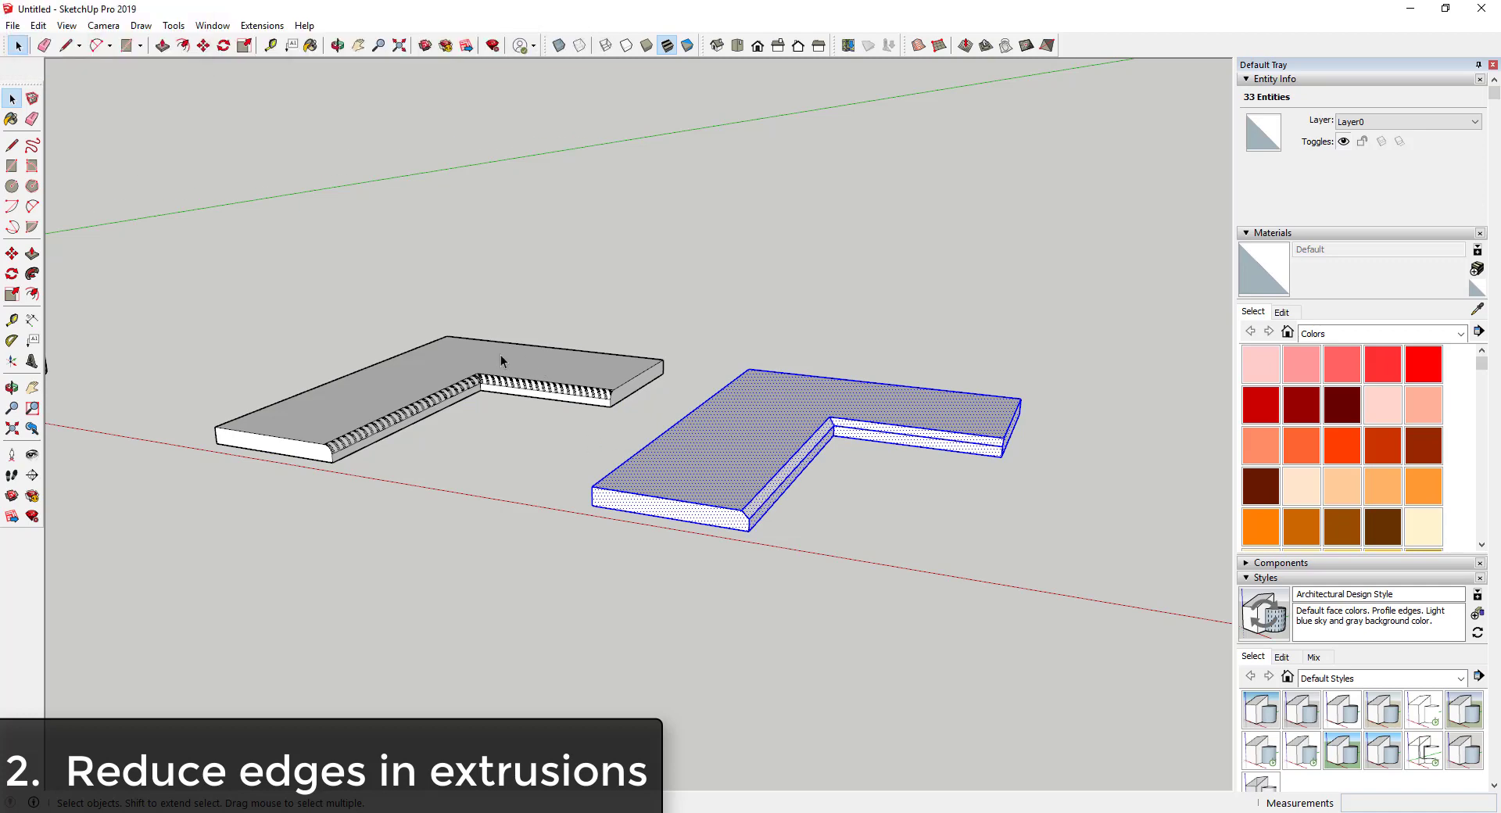
# Clear the selection and draw two 36-sided circles side by side on the ground beyond the slabs
pyautogui.keyDown('shift'); pyautogui.moveTo(1059, 466); pyautogui.dragTo(704, 442, button='middle'); pyautogui.keyUp('shift')
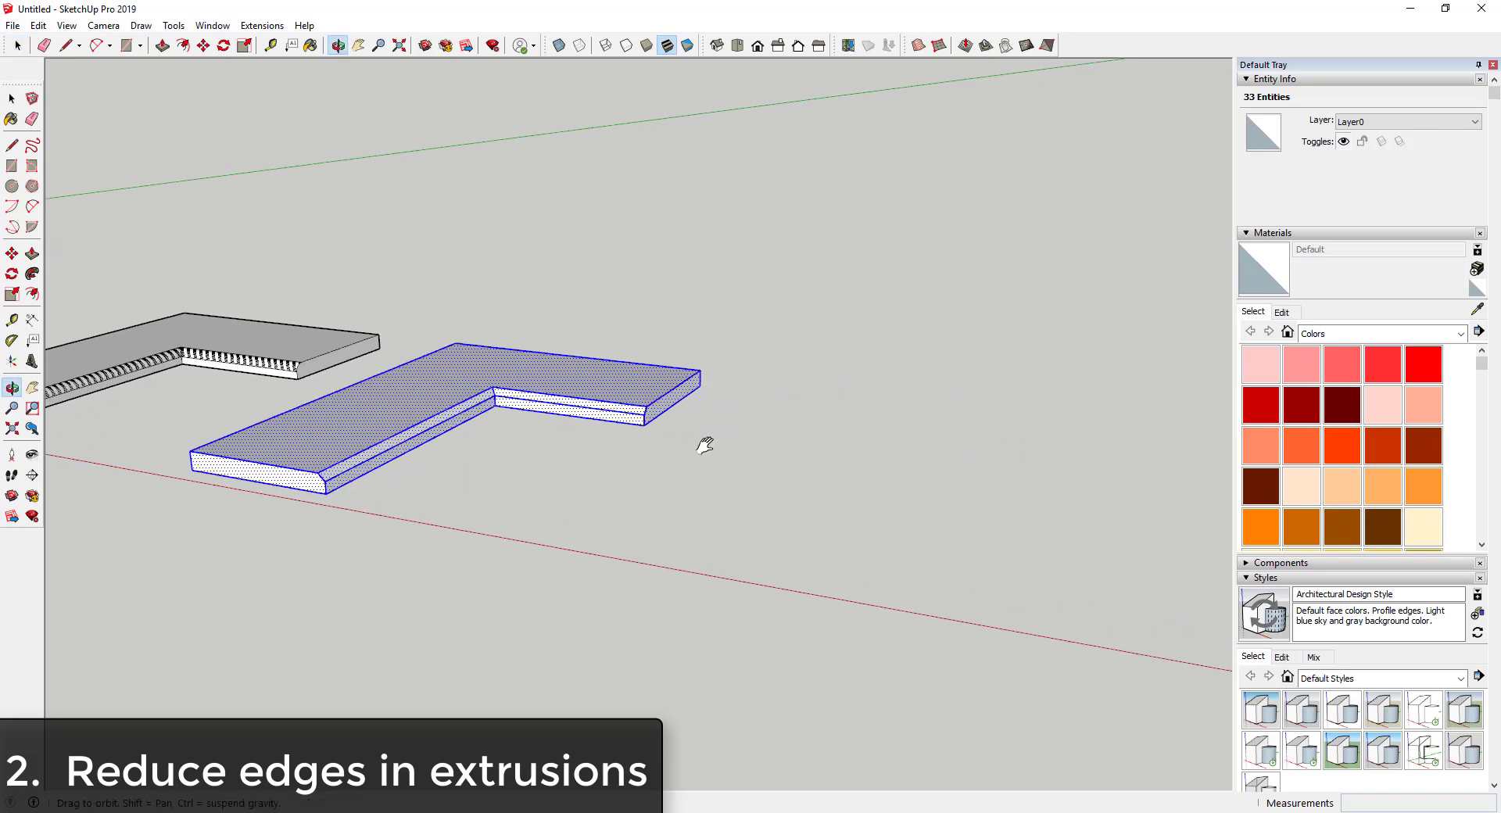
pyautogui.scroll(3, 804, 470)
pyautogui.scroll(-2, 757, 452)
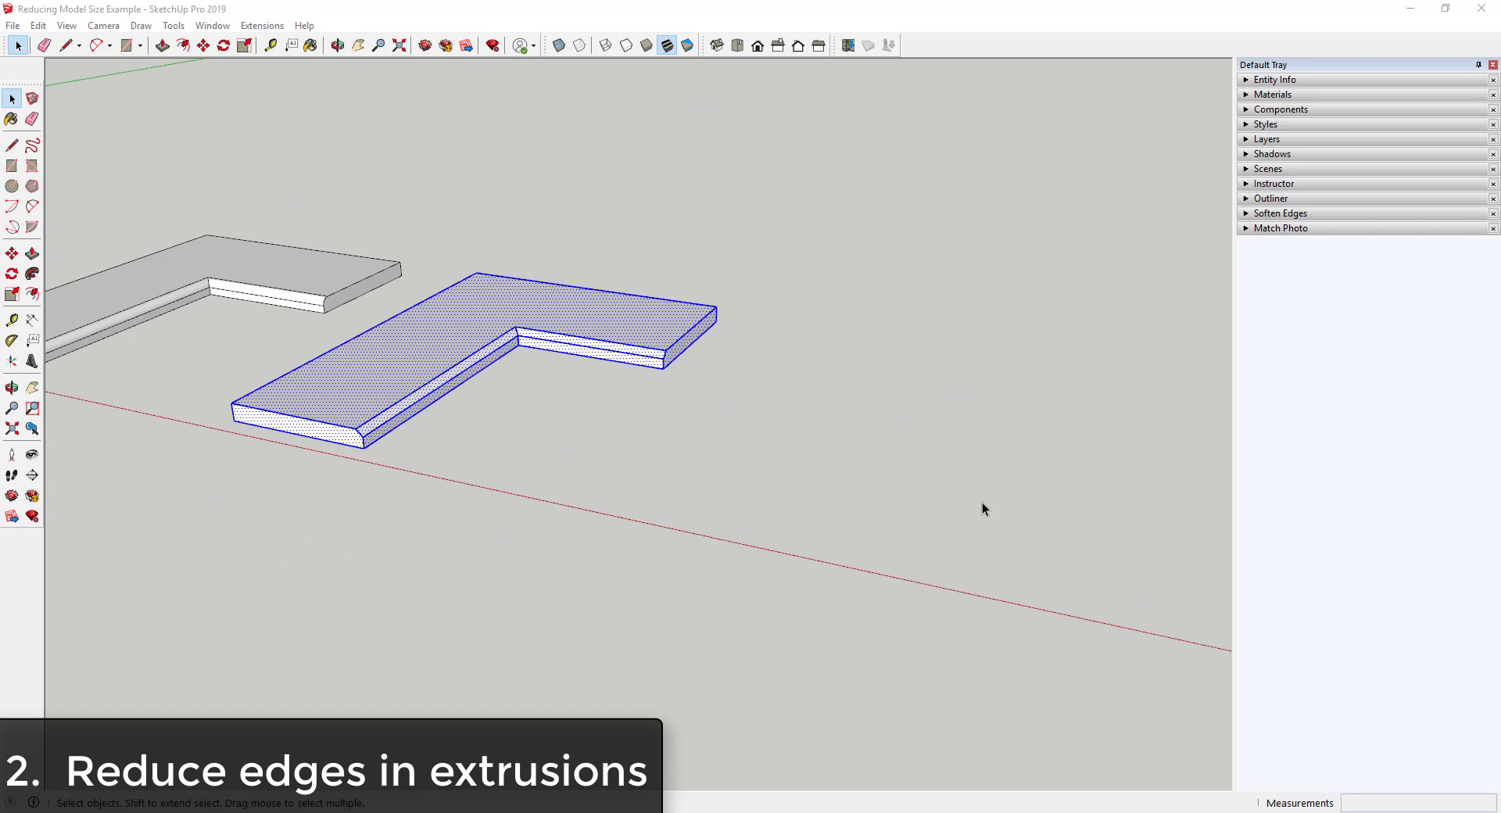
pyautogui.click(936, 488)
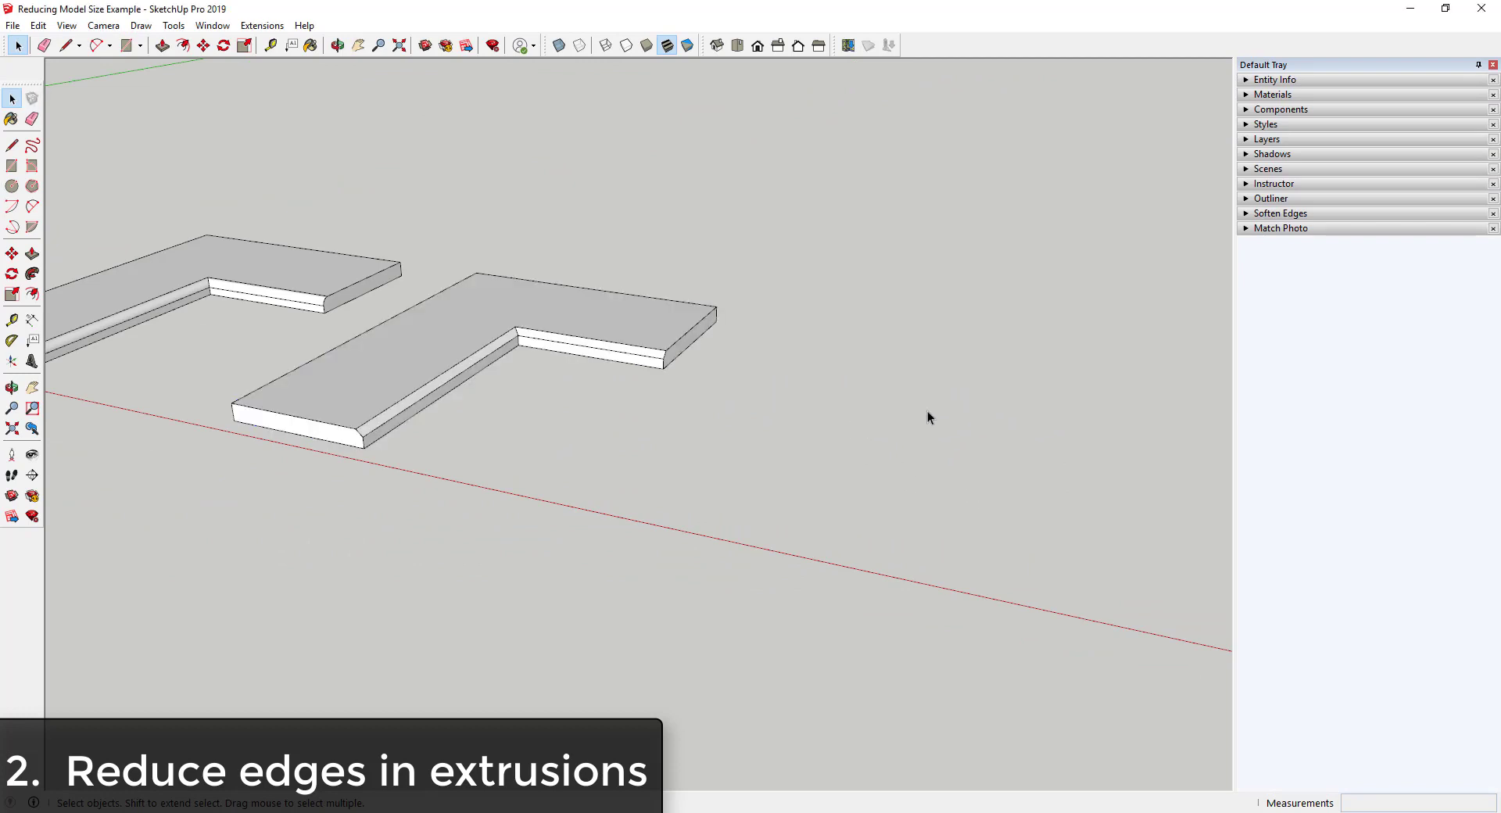
pyautogui.press('c')
pyautogui.click(957, 438)
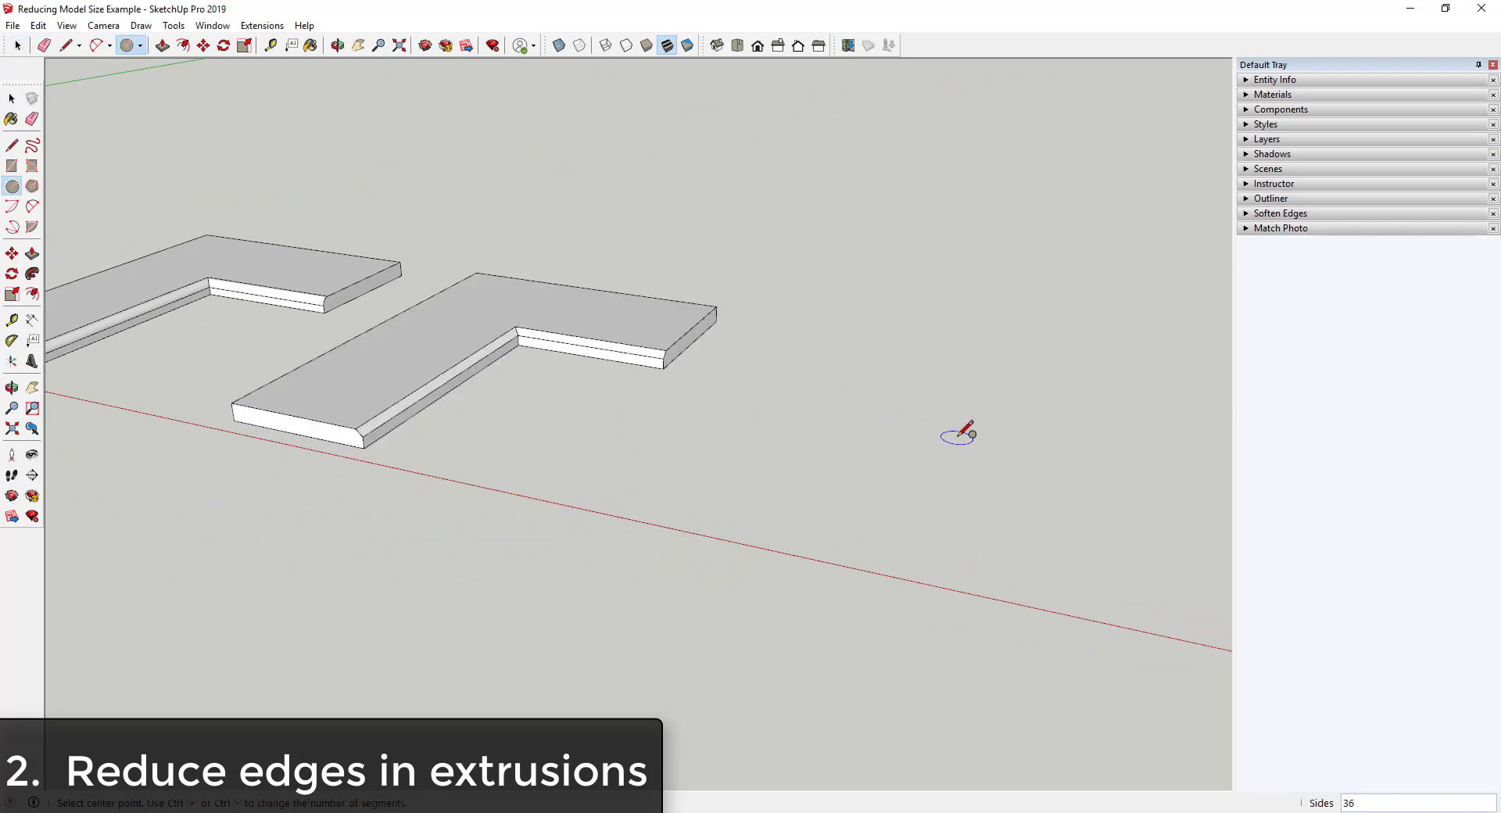
pyautogui.click(1095, 442)
pyautogui.scroll(-2, 1190, 379)
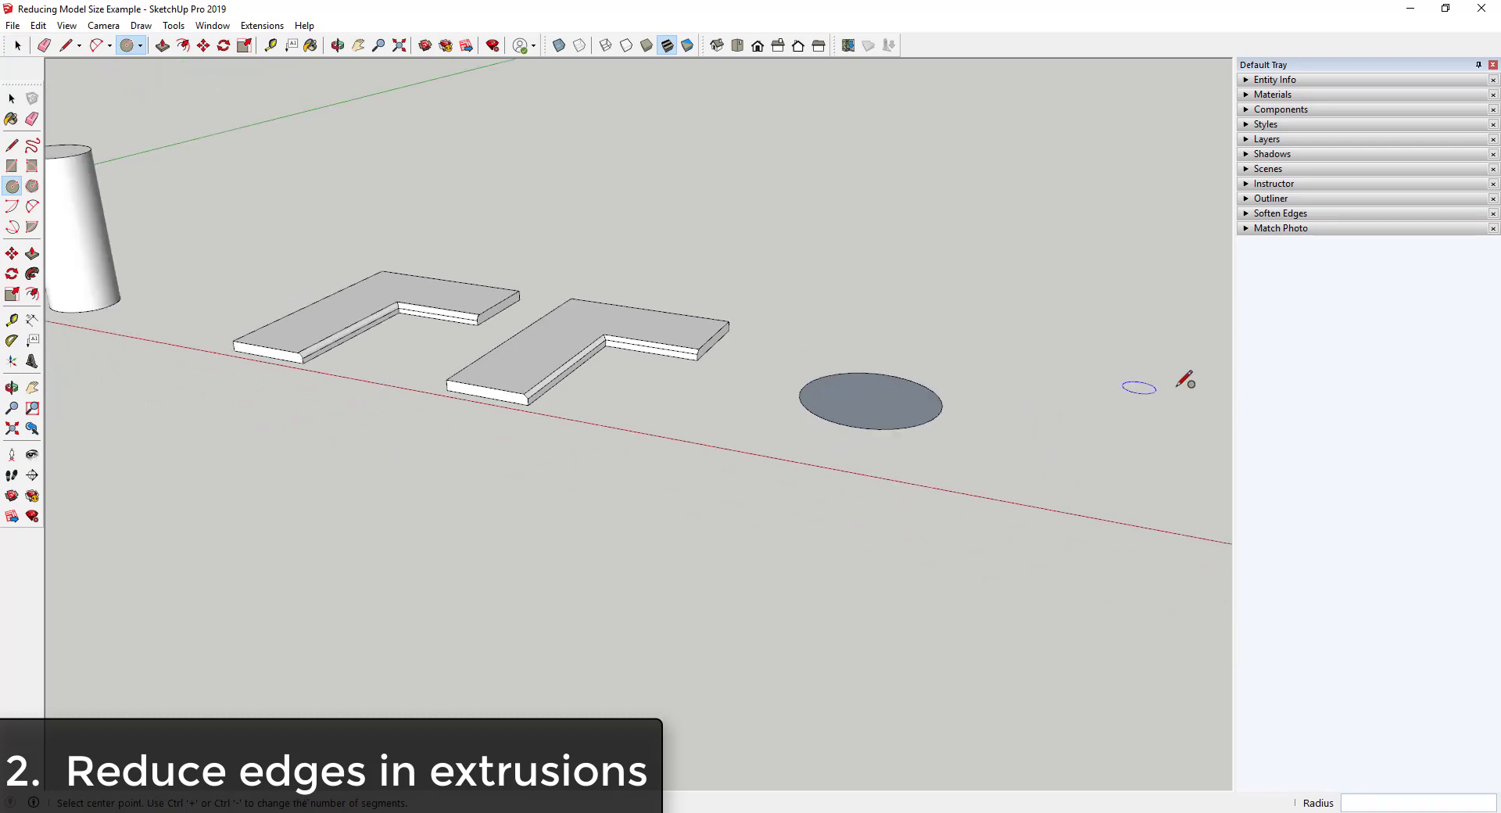
pyautogui.scroll(2, 1031, 432)
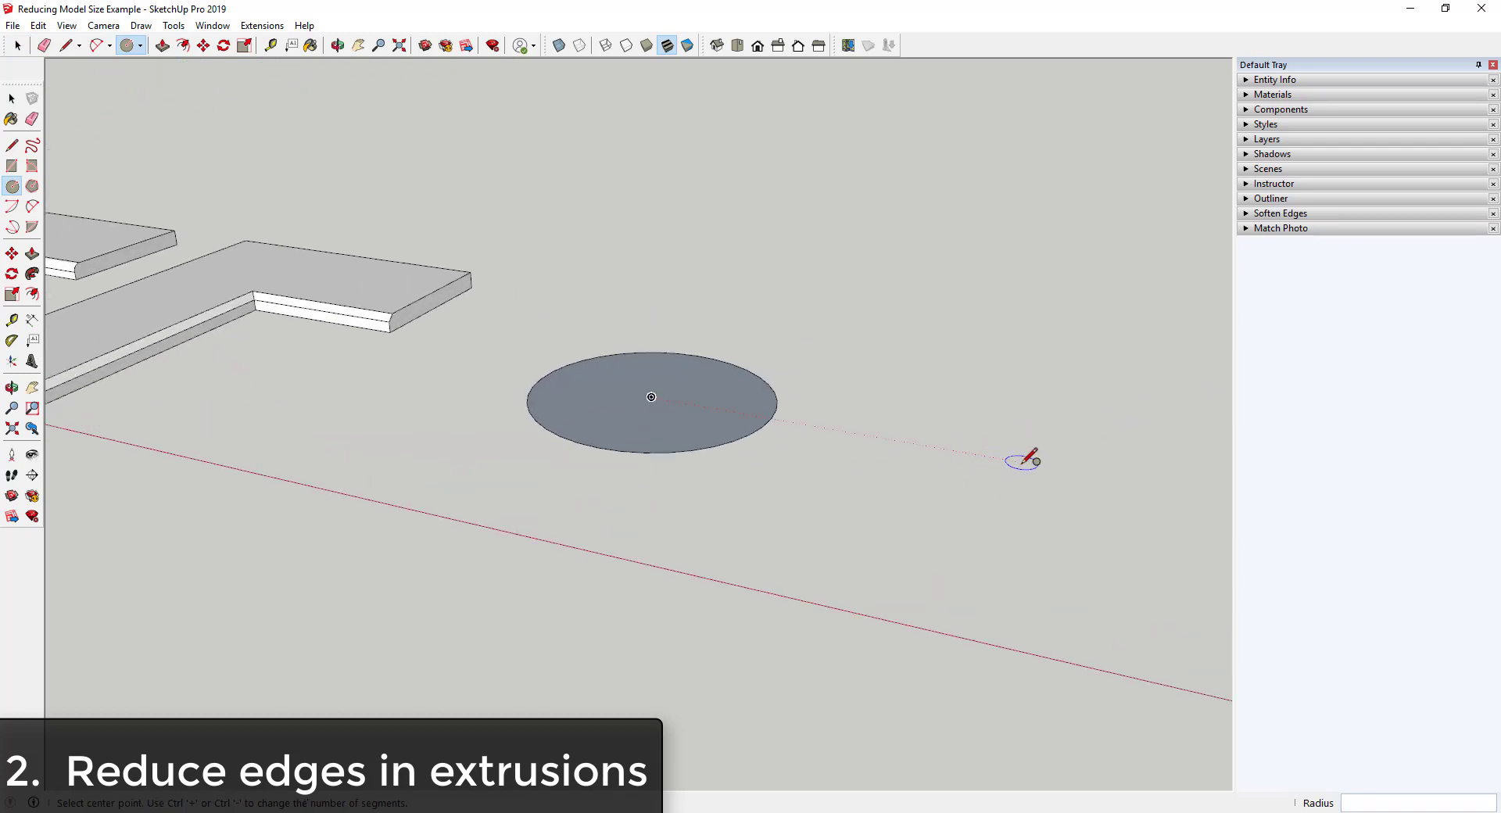
pyautogui.click(1023, 463)
pyautogui.click(1159, 473)
pyautogui.press('space')
# Delete the first circle's face, keeping its outline, and draw an upright 12-sided profile circle of about 3 7/16" radius centred on an outline endpoint
pyautogui.scroll(3, 547, 367)
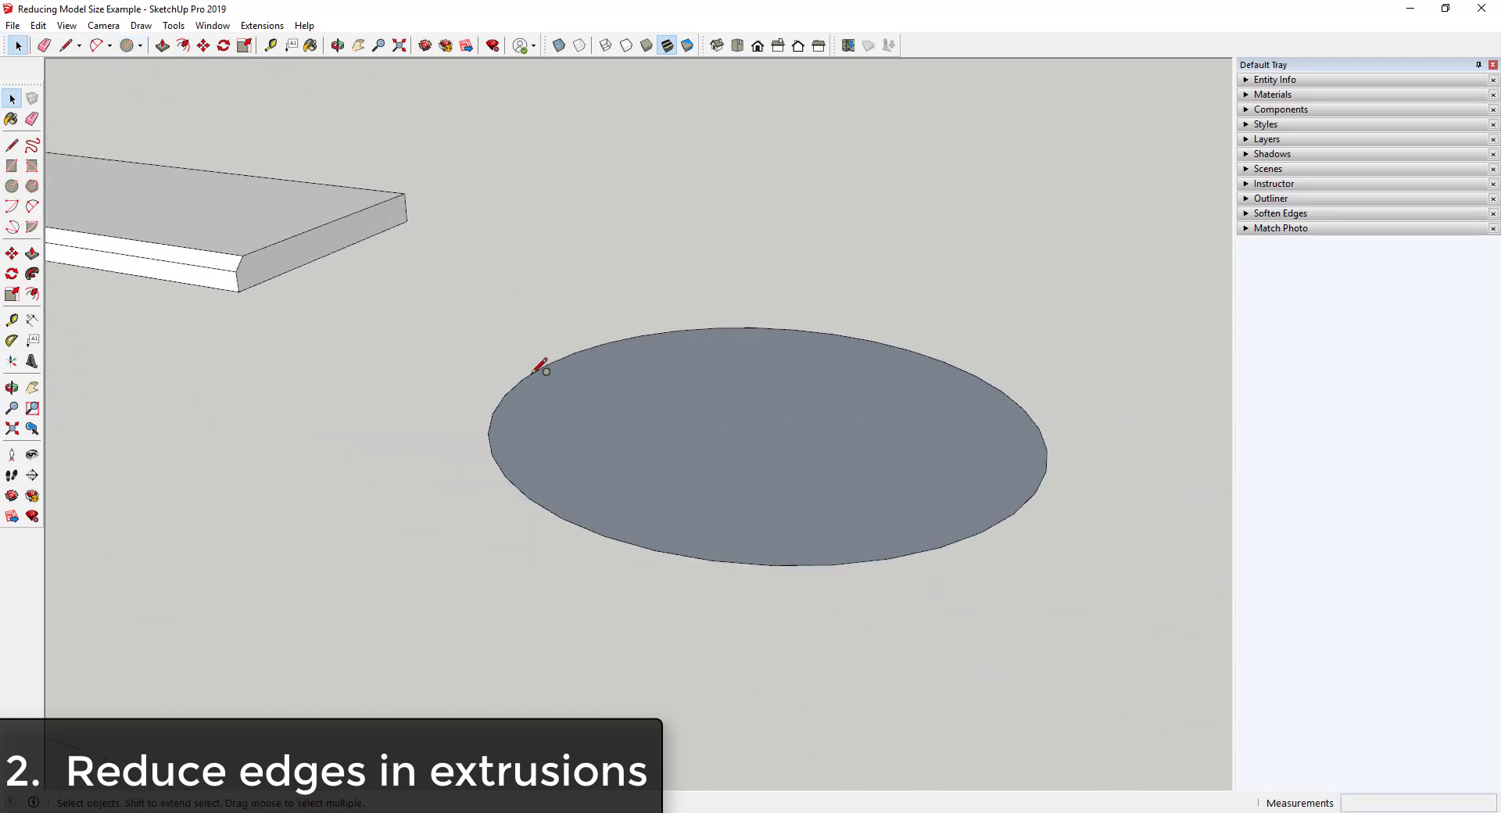
pyautogui.click(598, 396)
pyautogui.press('Delete')
pyautogui.press('c')
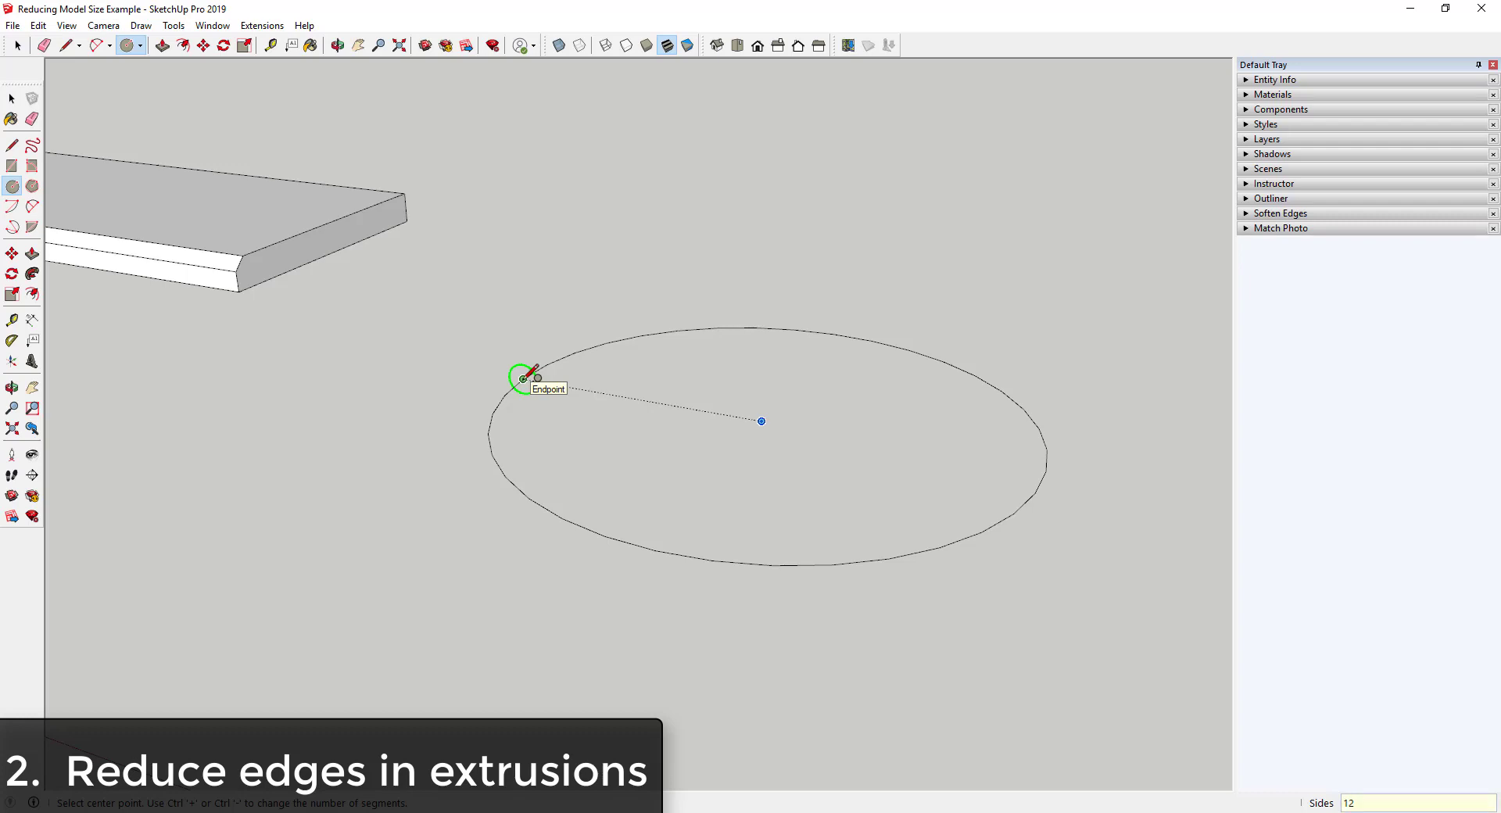
pyautogui.click(523, 379)
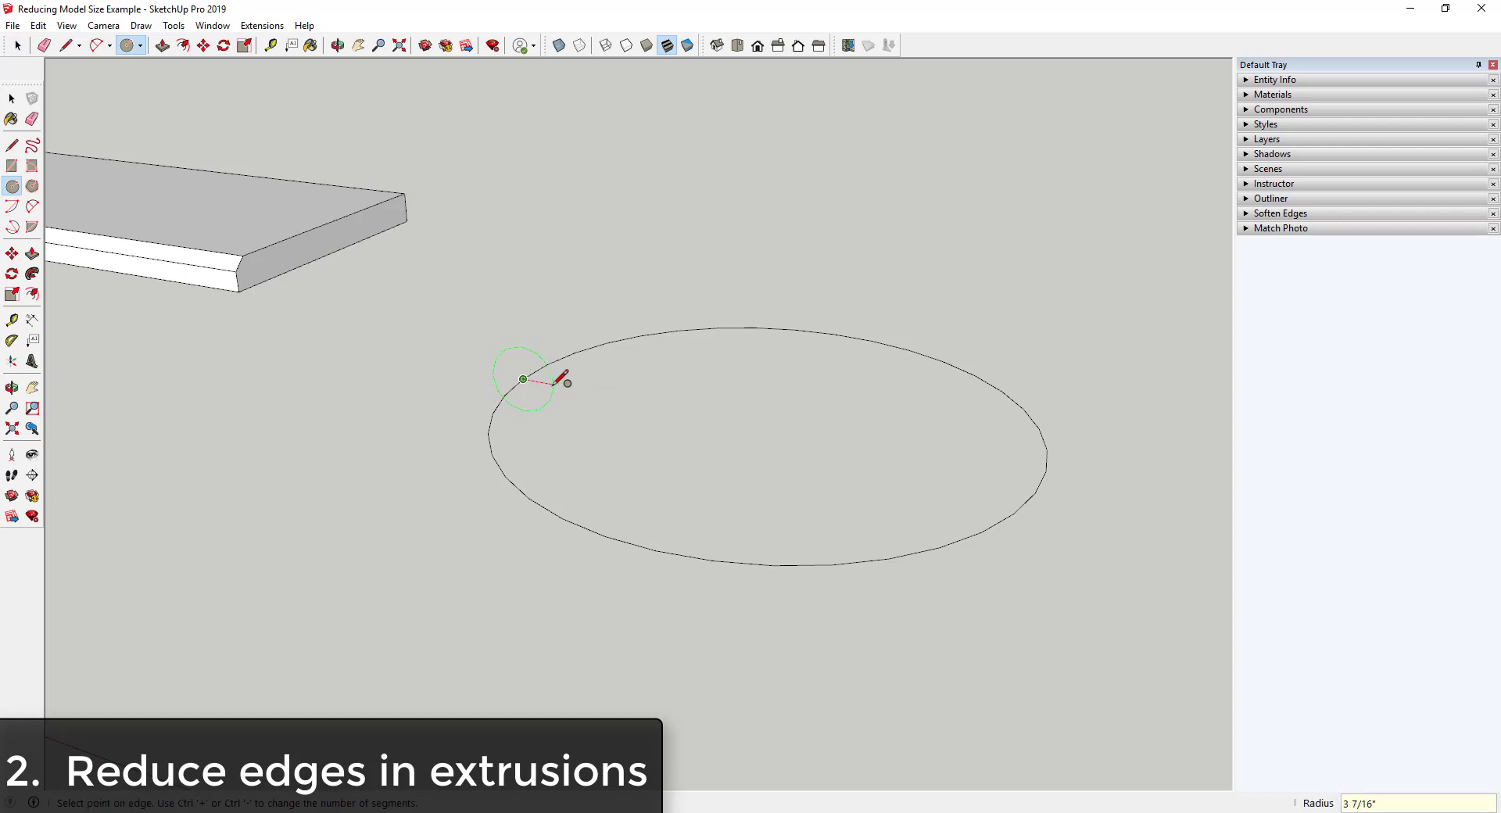
pyautogui.click(554, 384)
pyautogui.press('space')
# Use Follow Me to sweep the 12-sided profile around the first circle's outline into a ring
pyautogui.click(560, 361)
pyautogui.click(32, 274)
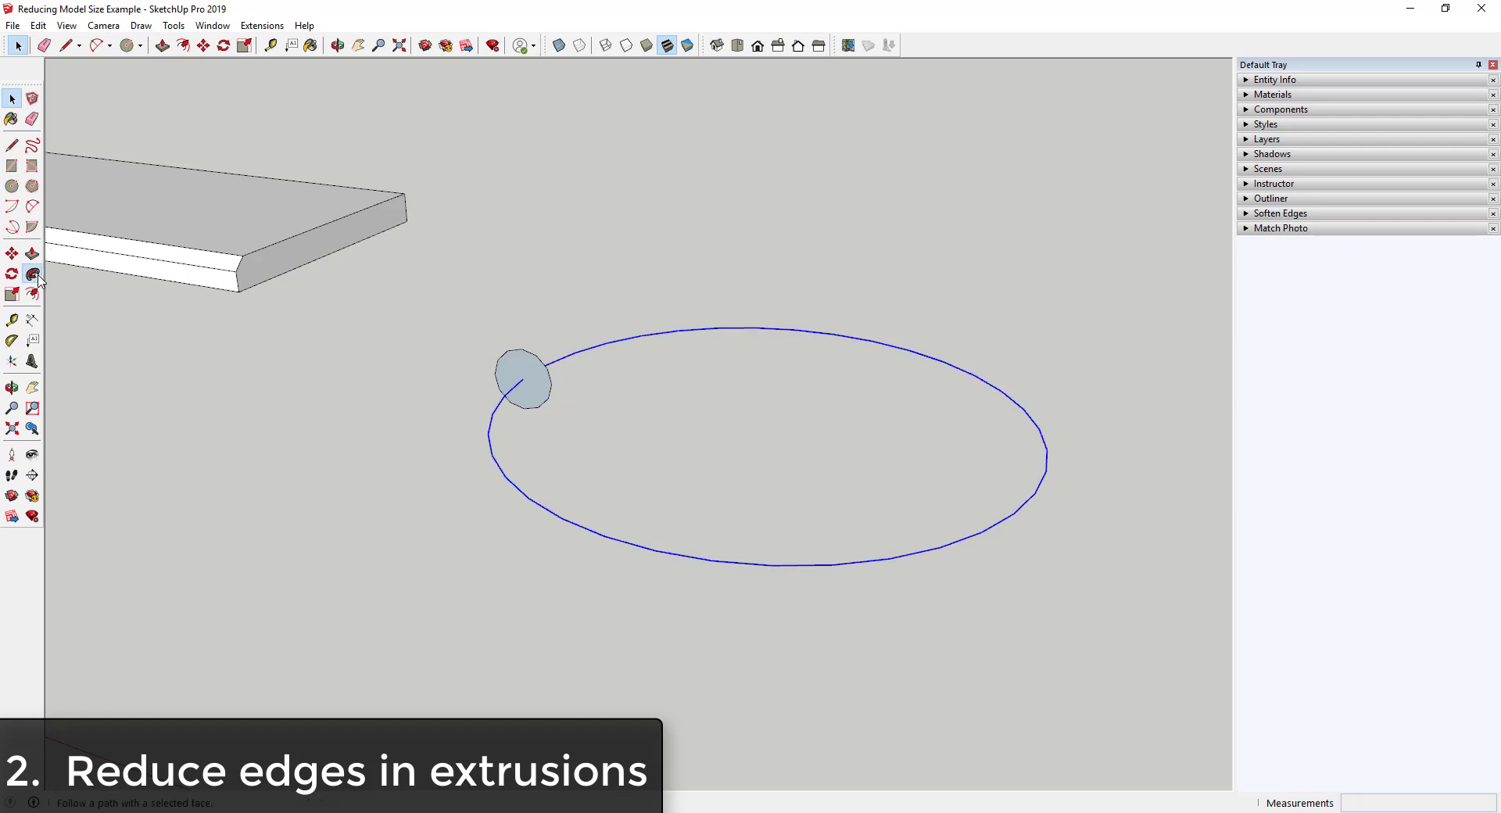
pyautogui.click(530, 369)
pyautogui.press('space')
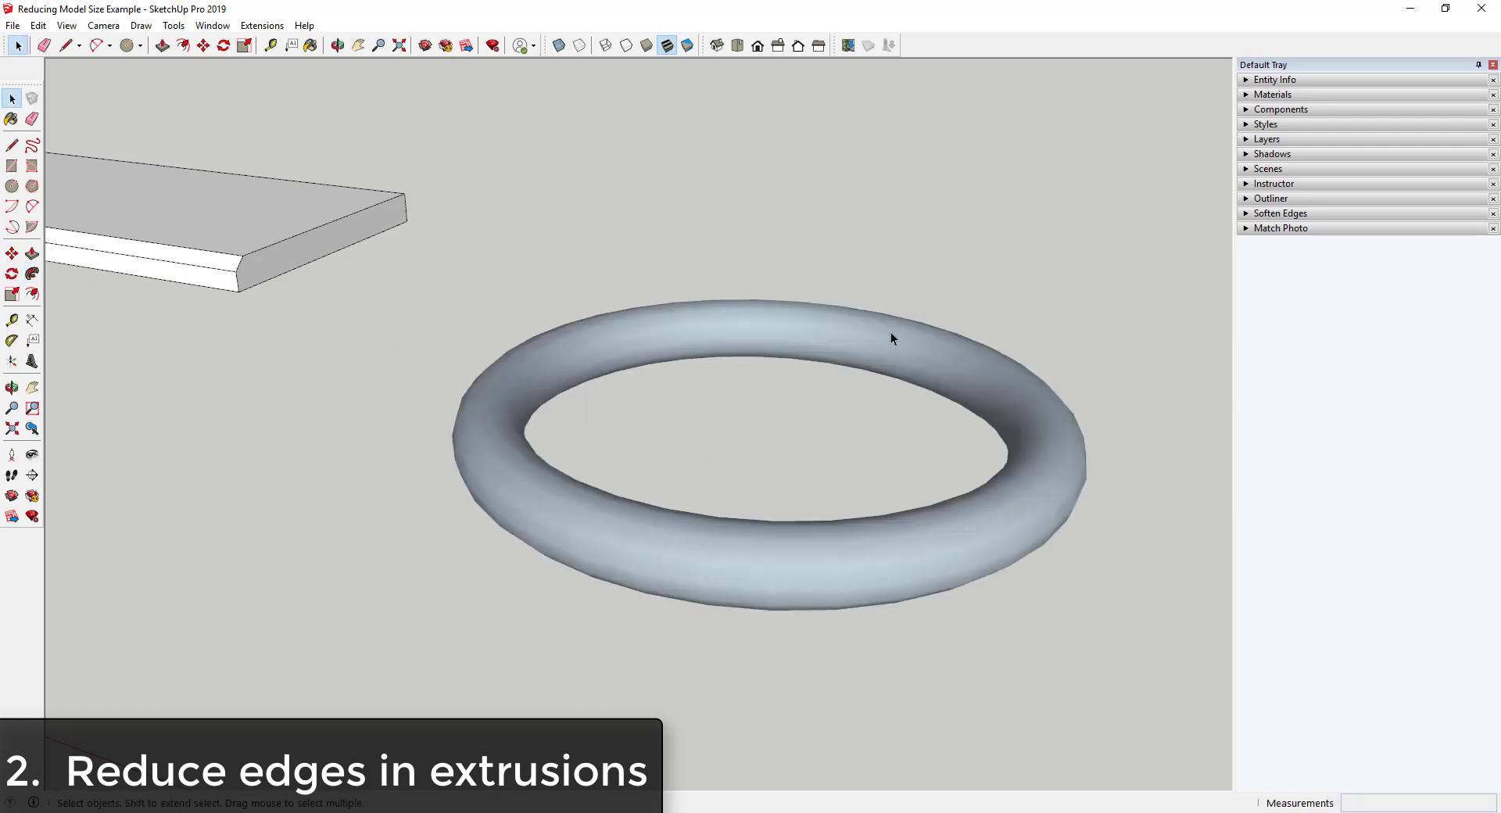
# Delete the second circle's face, keeping only its outline as a path
pyautogui.scroll(-6, 730, 424)
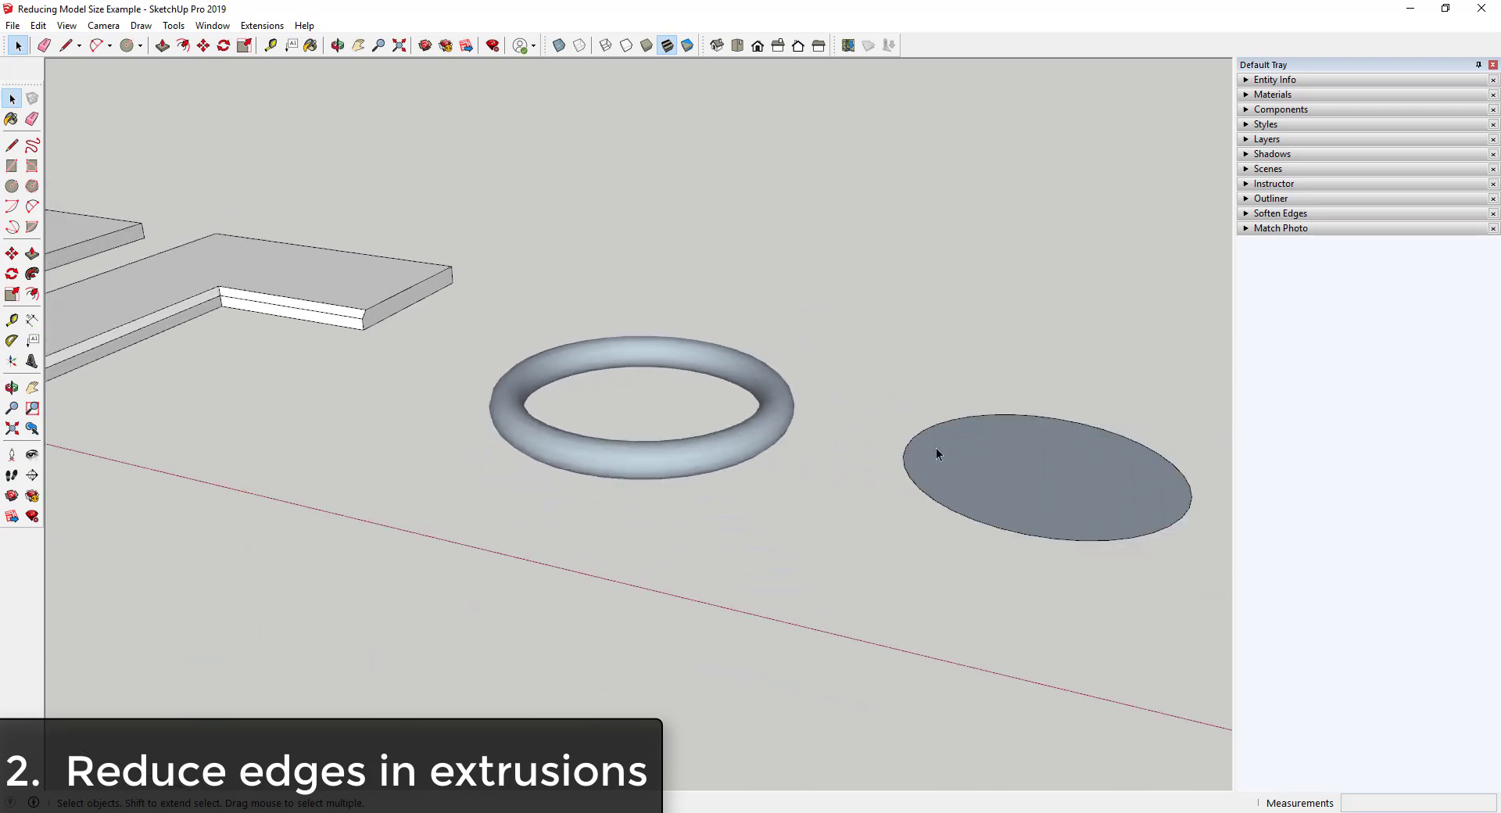
pyautogui.scroll(2, 936, 447)
pyautogui.press('c')
pyautogui.press('space')
pyautogui.click(947, 458)
pyautogui.press('Delete')
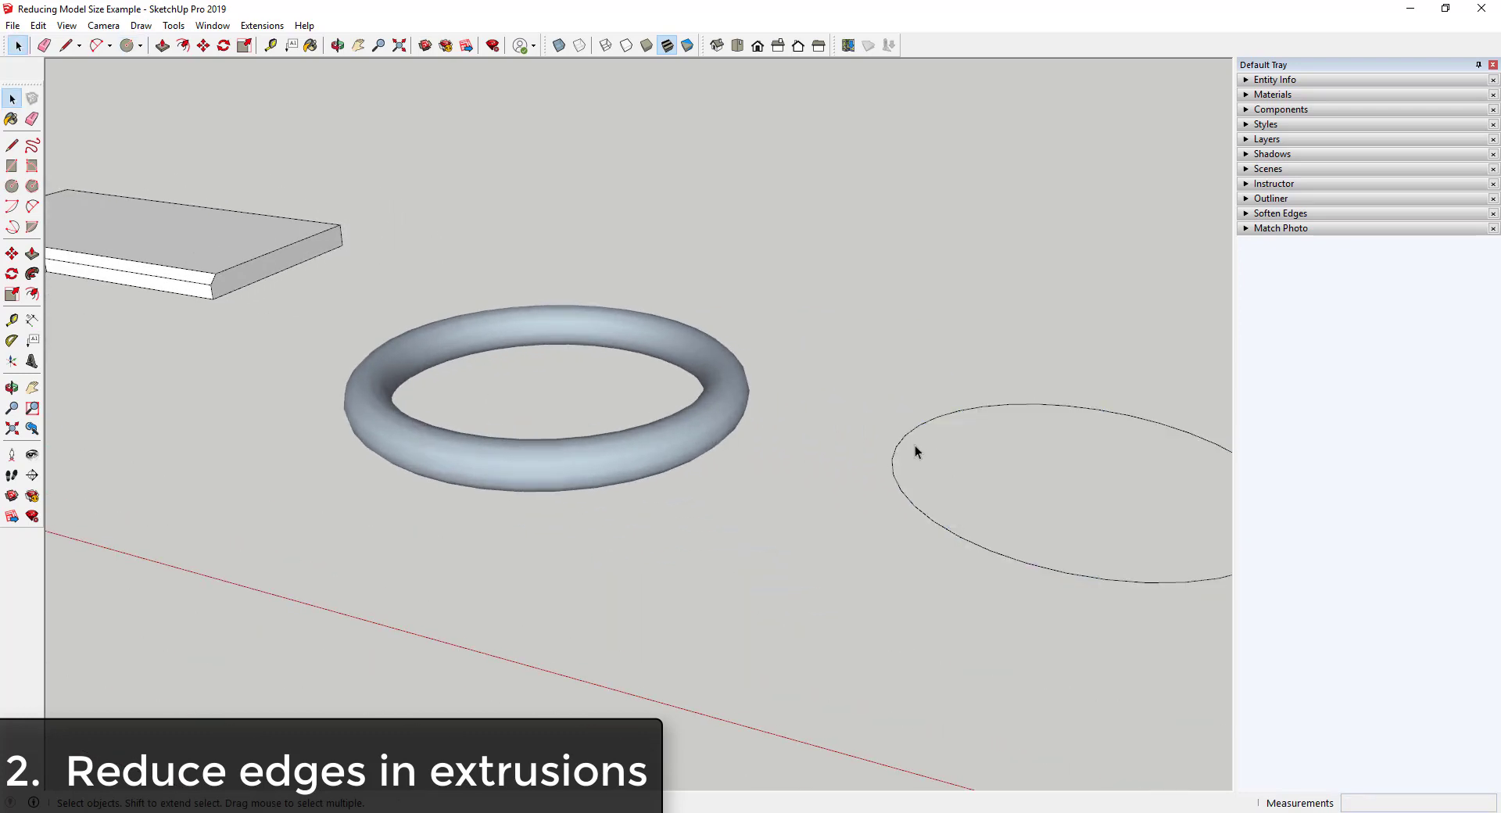
# Draw an upright 36-sided profile circle centred on an endpoint of the second circle's outline
pyautogui.press('c')
pyautogui.moveTo(897, 446)
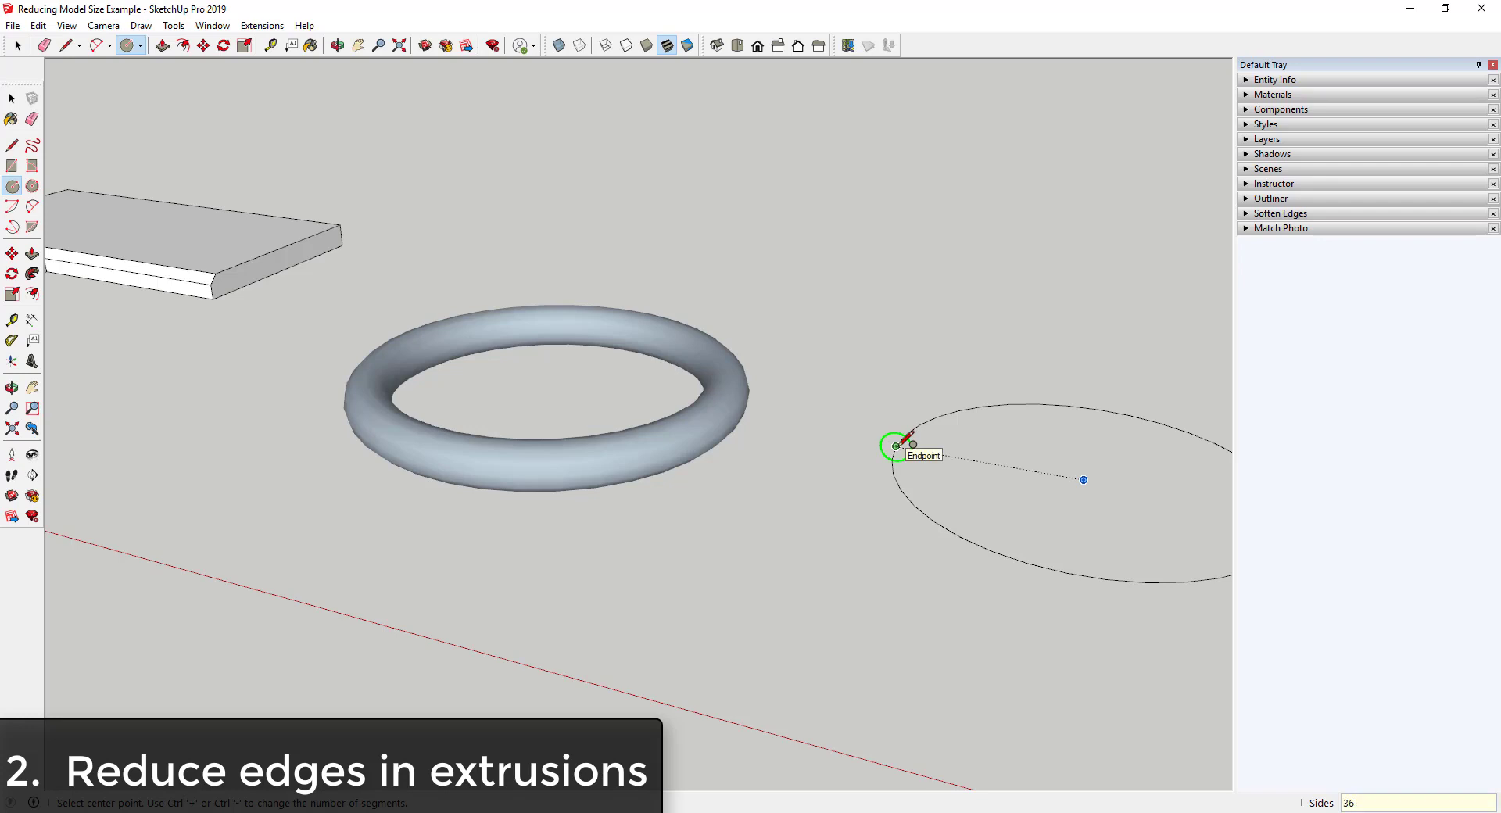
pyautogui.click(897, 446)
pyautogui.click(925, 431)
pyautogui.press('space')
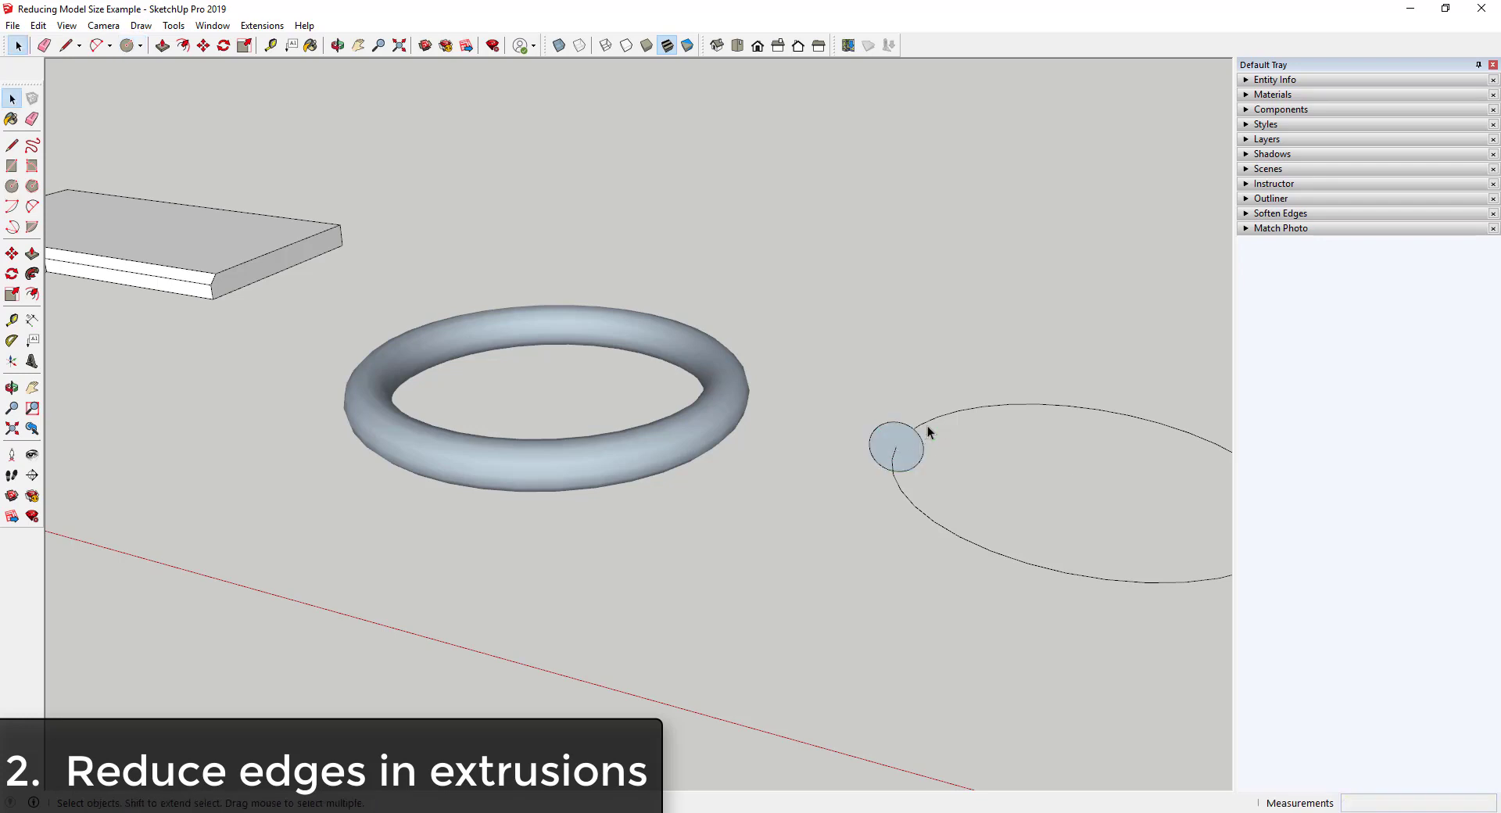
# Use Follow Me to sweep the 36-sided profile around the second circle's outline into a ring
pyautogui.click(927, 422)
pyautogui.click(32, 273)
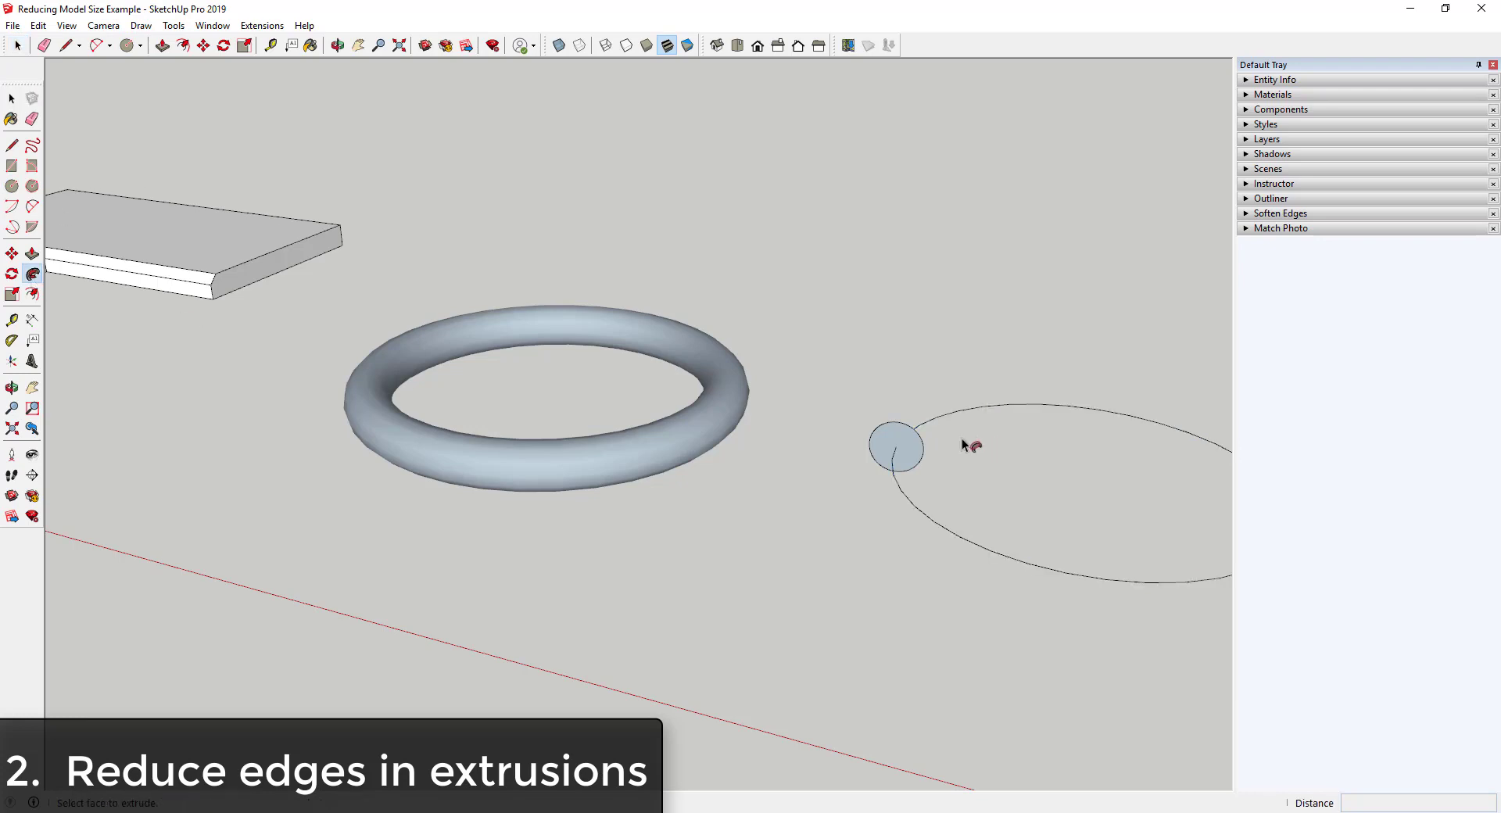
pyautogui.click(884, 434)
pyautogui.scroll(-3, 1054, 373)
pyautogui.scroll(3, 1148, 399)
pyautogui.press('space')
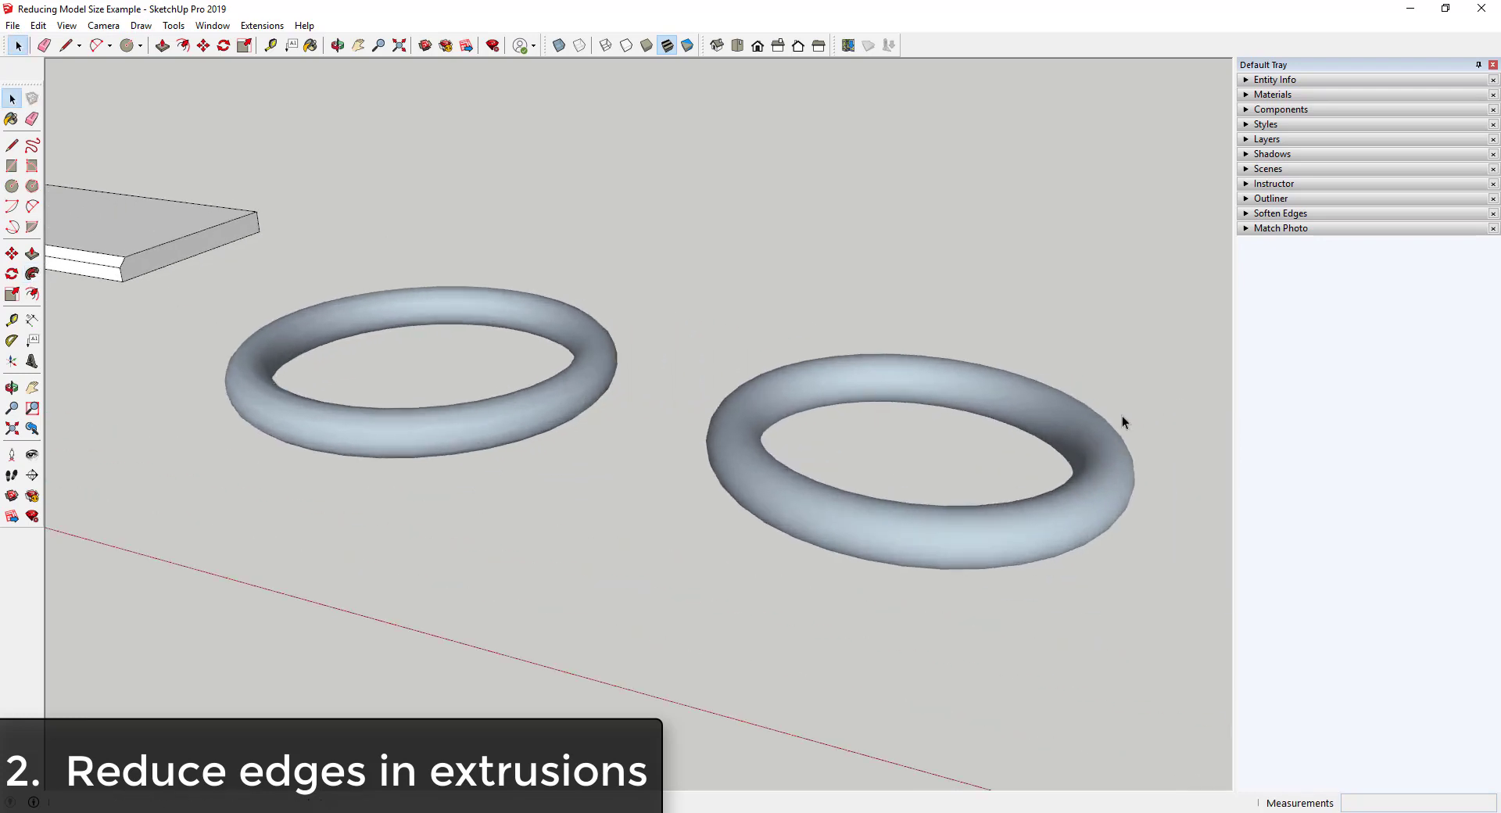
# Reverse the faces of both rings so their white front sides face outward
pyautogui.click(897, 532)
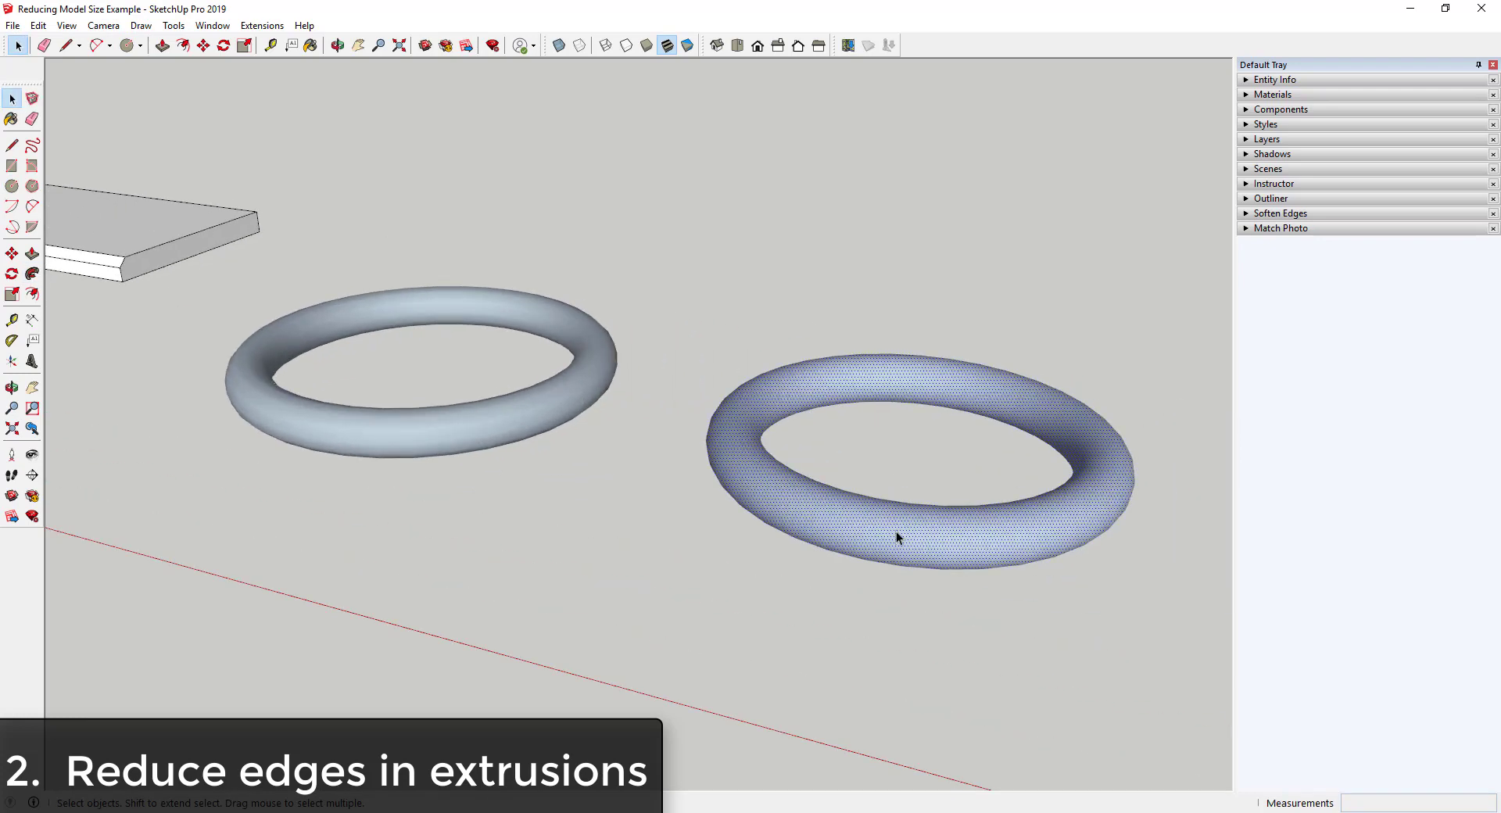
pyautogui.rightClick(896, 532)
pyautogui.click(962, 178)
pyautogui.rightClick(563, 396)
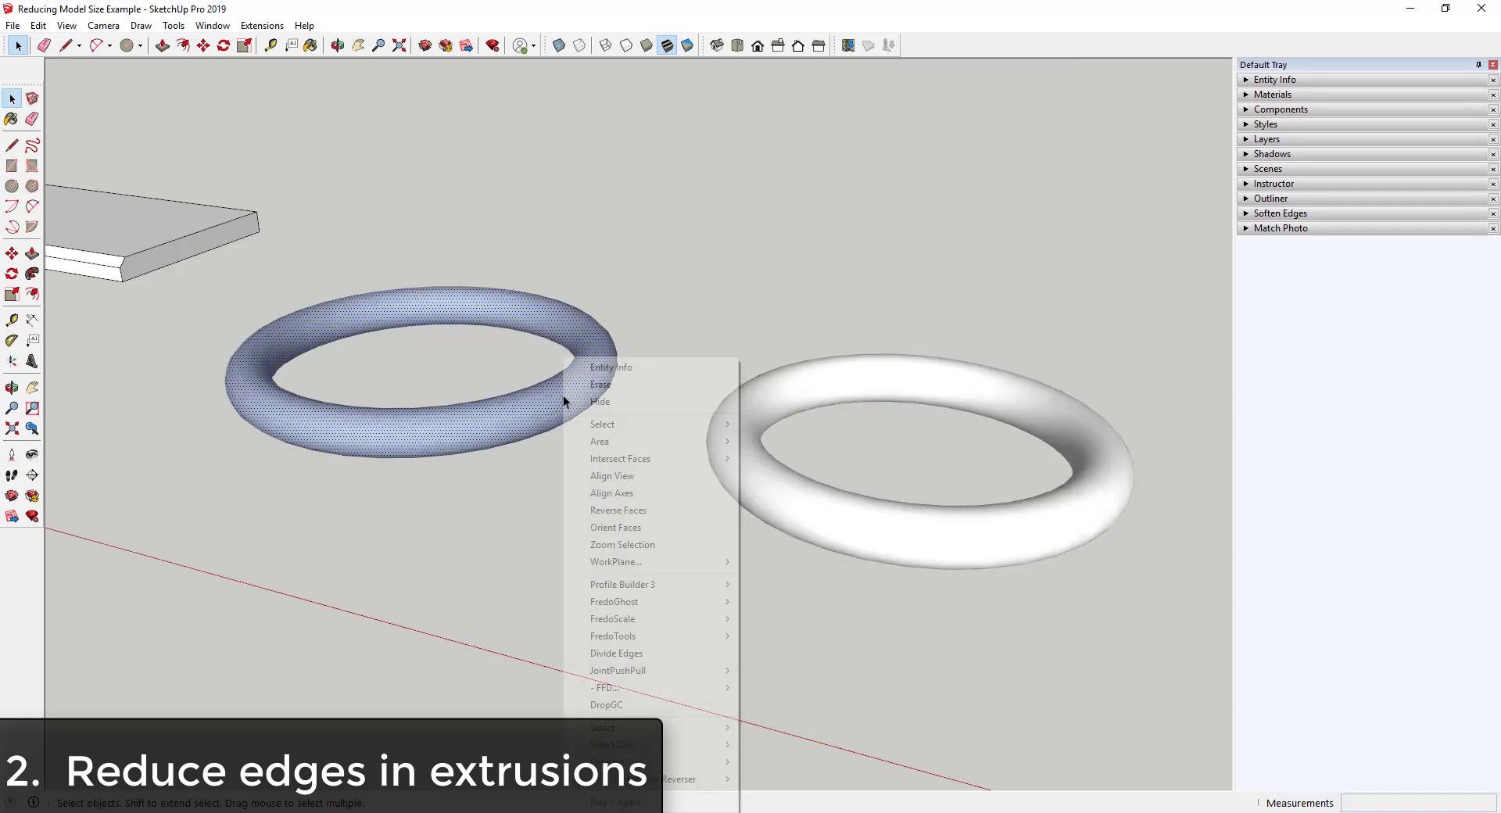
pyautogui.click(623, 513)
pyautogui.moveTo(852, 483); pyautogui.dragTo(789, 489, button='middle')
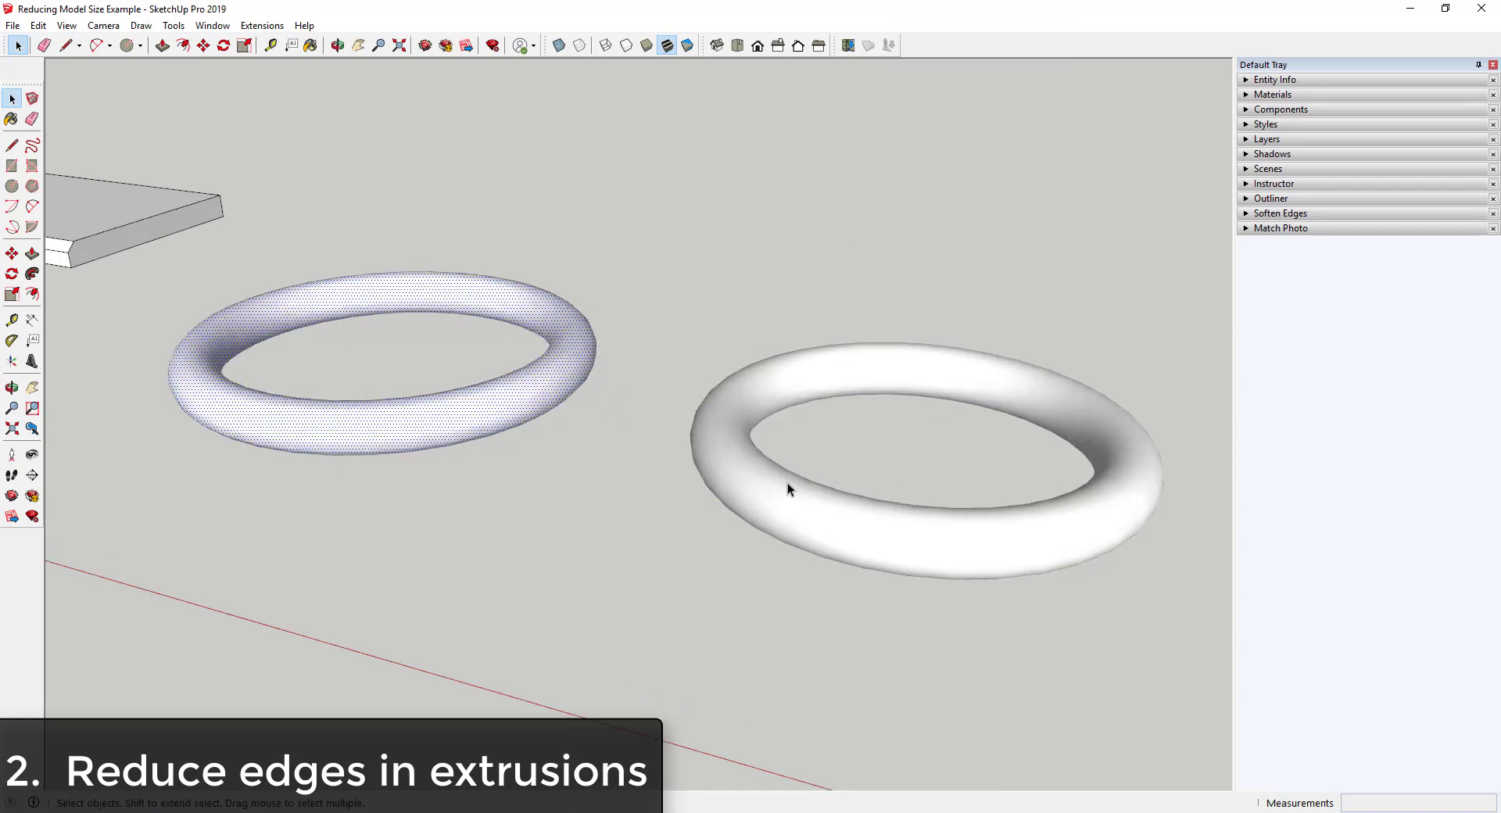
# Turn on the display of hidden geometry to show the facet edges of both rings
pyautogui.click(67, 26)
pyautogui.click(97, 83)
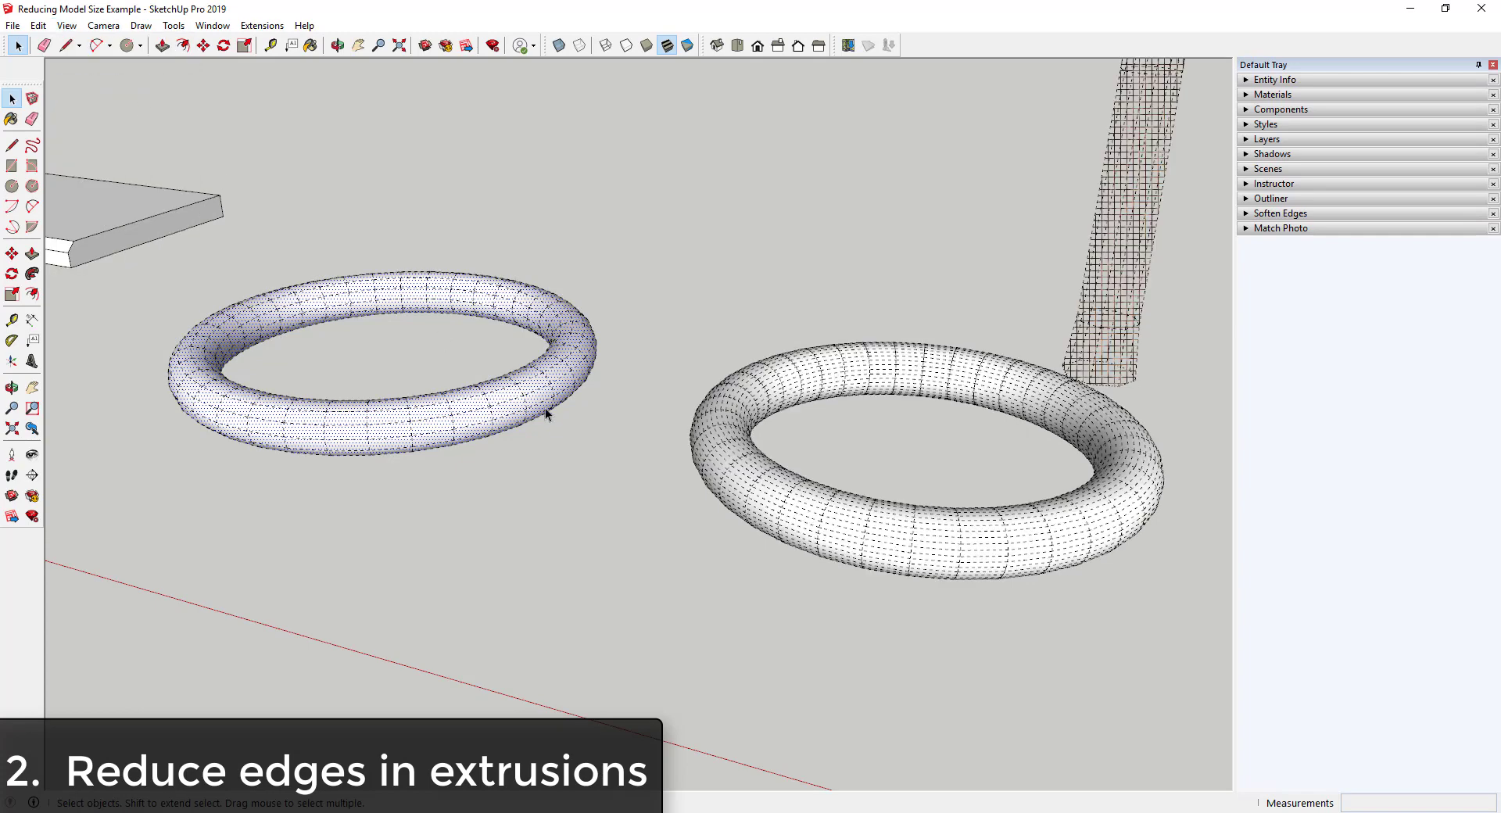
pyautogui.moveTo(746, 455); pyautogui.dragTo(807, 382, button='middle')
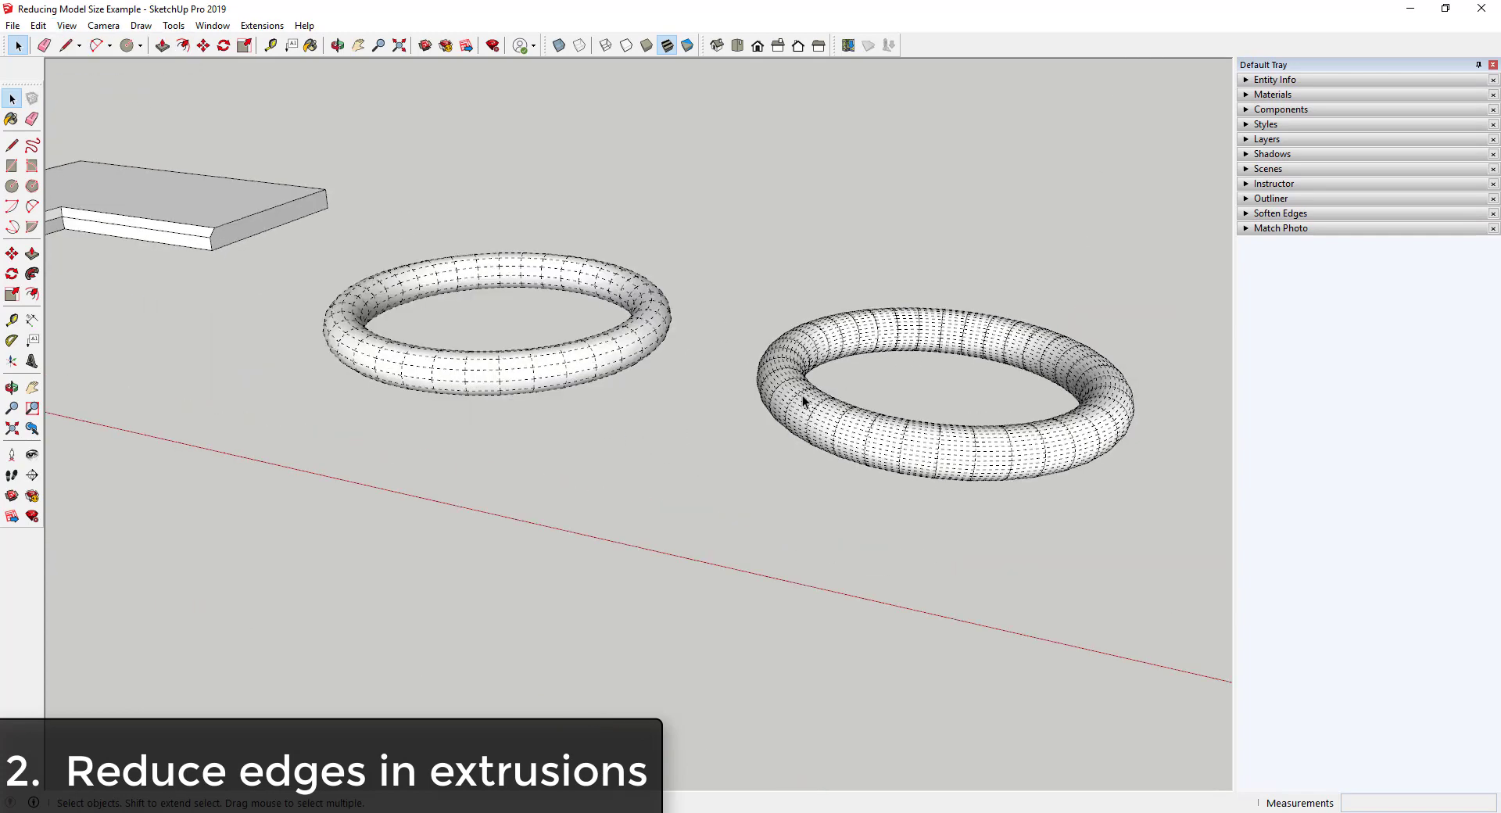
# Check the entity counts of the 12-sided and 36-sided rings in the entity information, clearing the selection when done
pyautogui.tripleClick(610, 374)
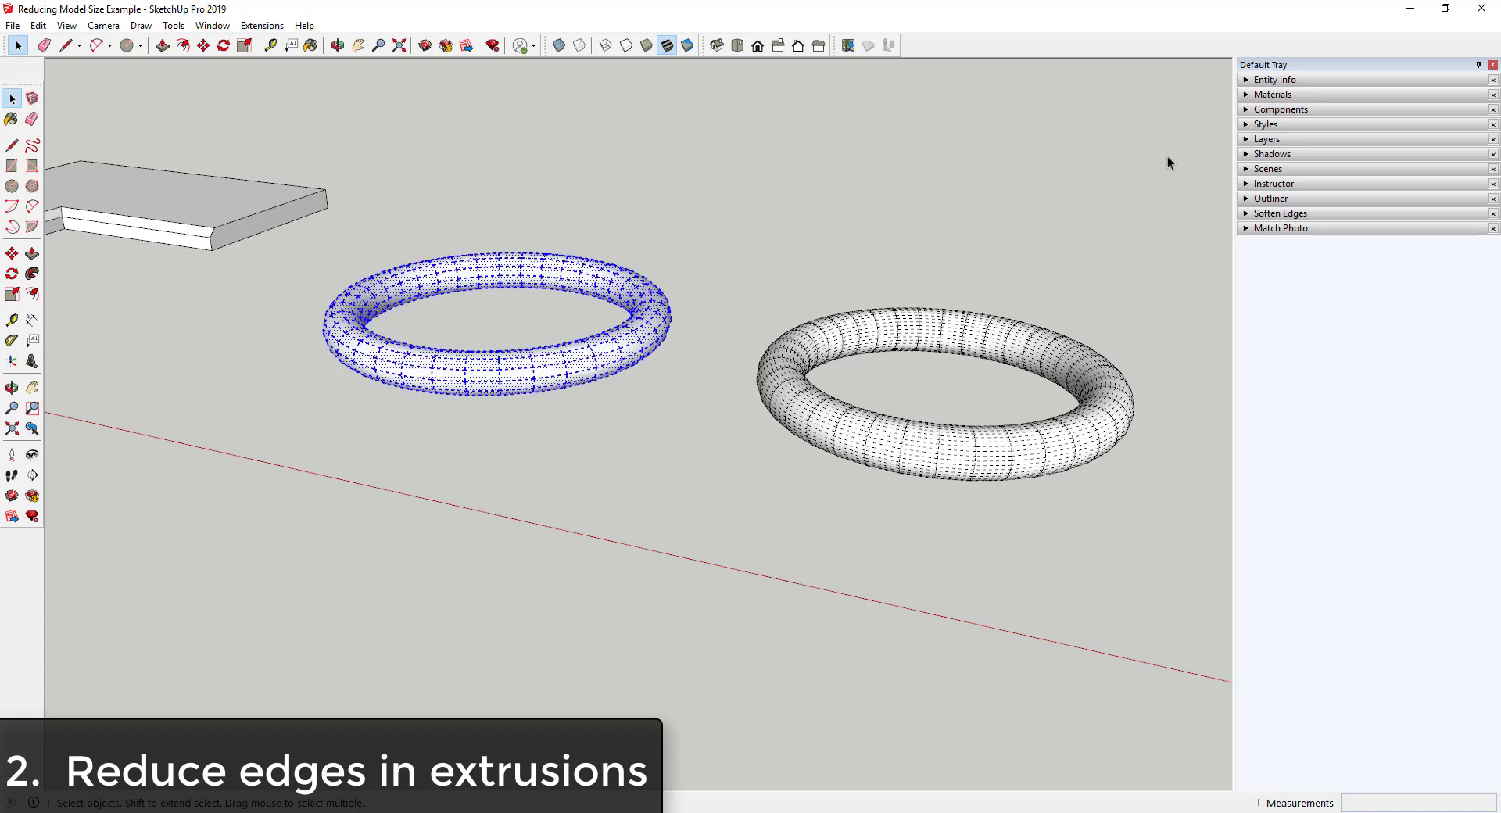
pyautogui.click(1251, 80)
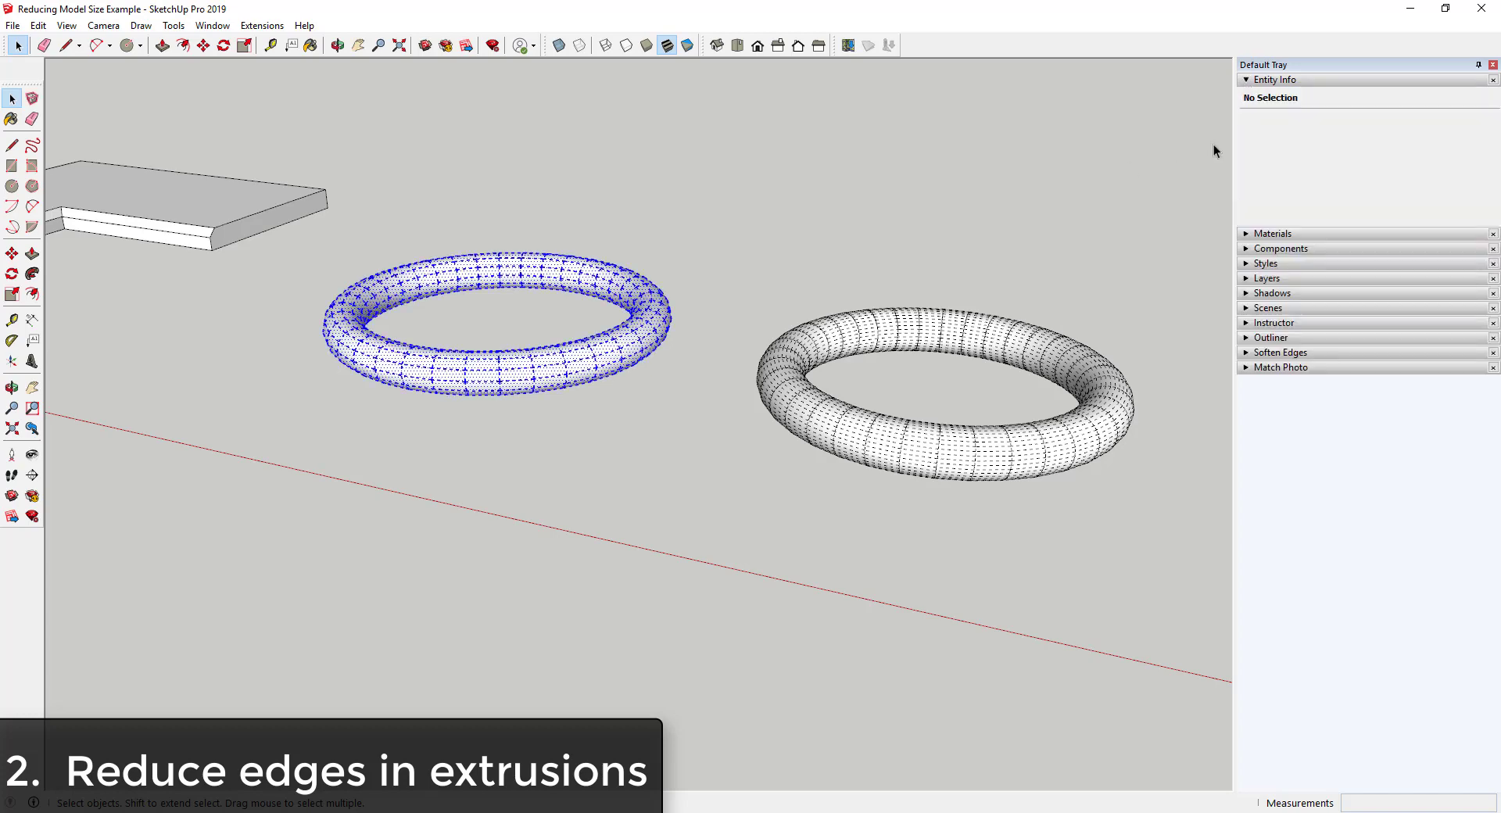
pyautogui.tripleClick(1022, 436)
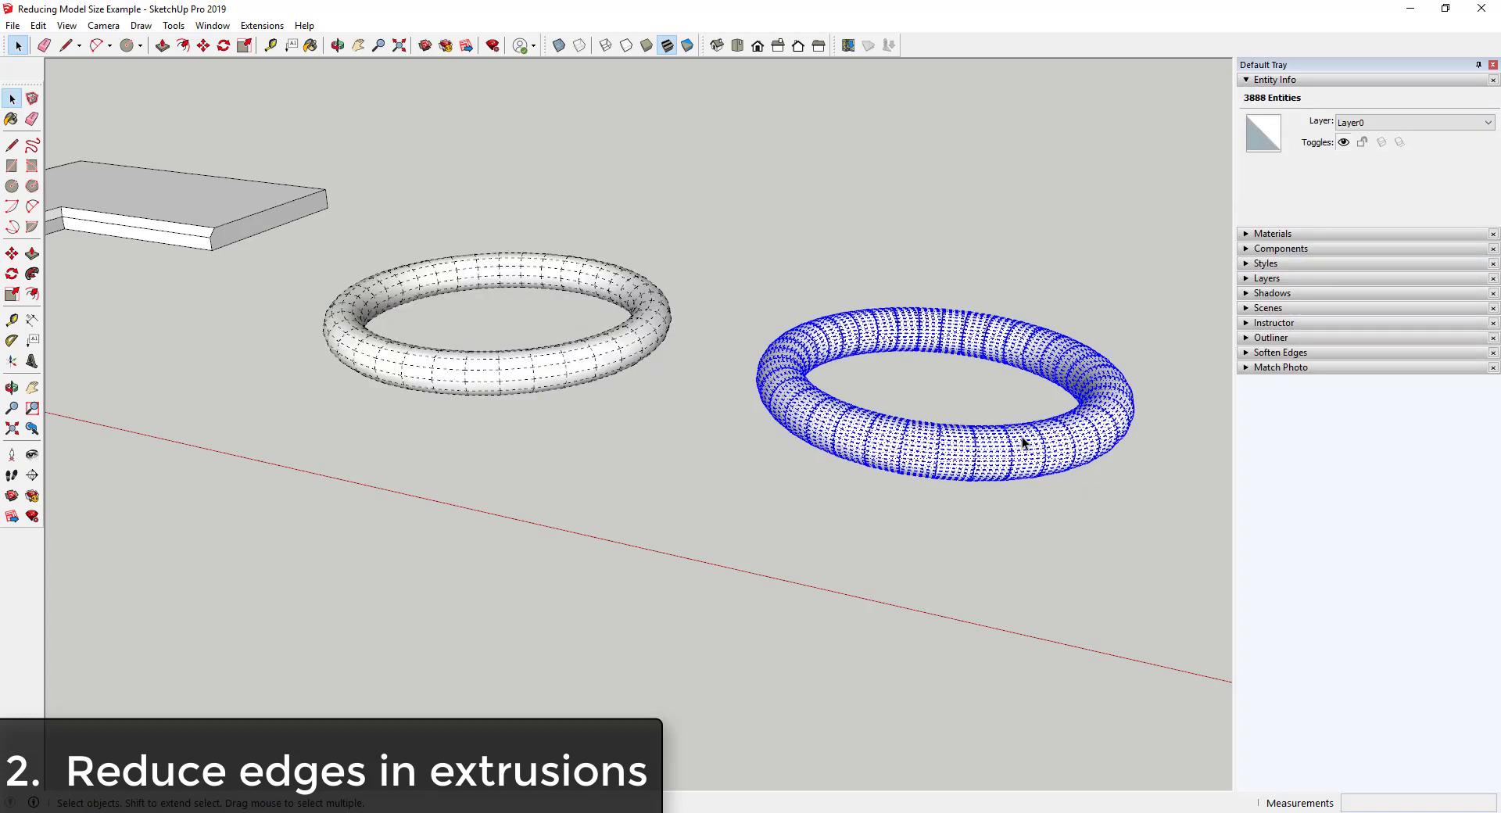
pyautogui.click(1023, 541)
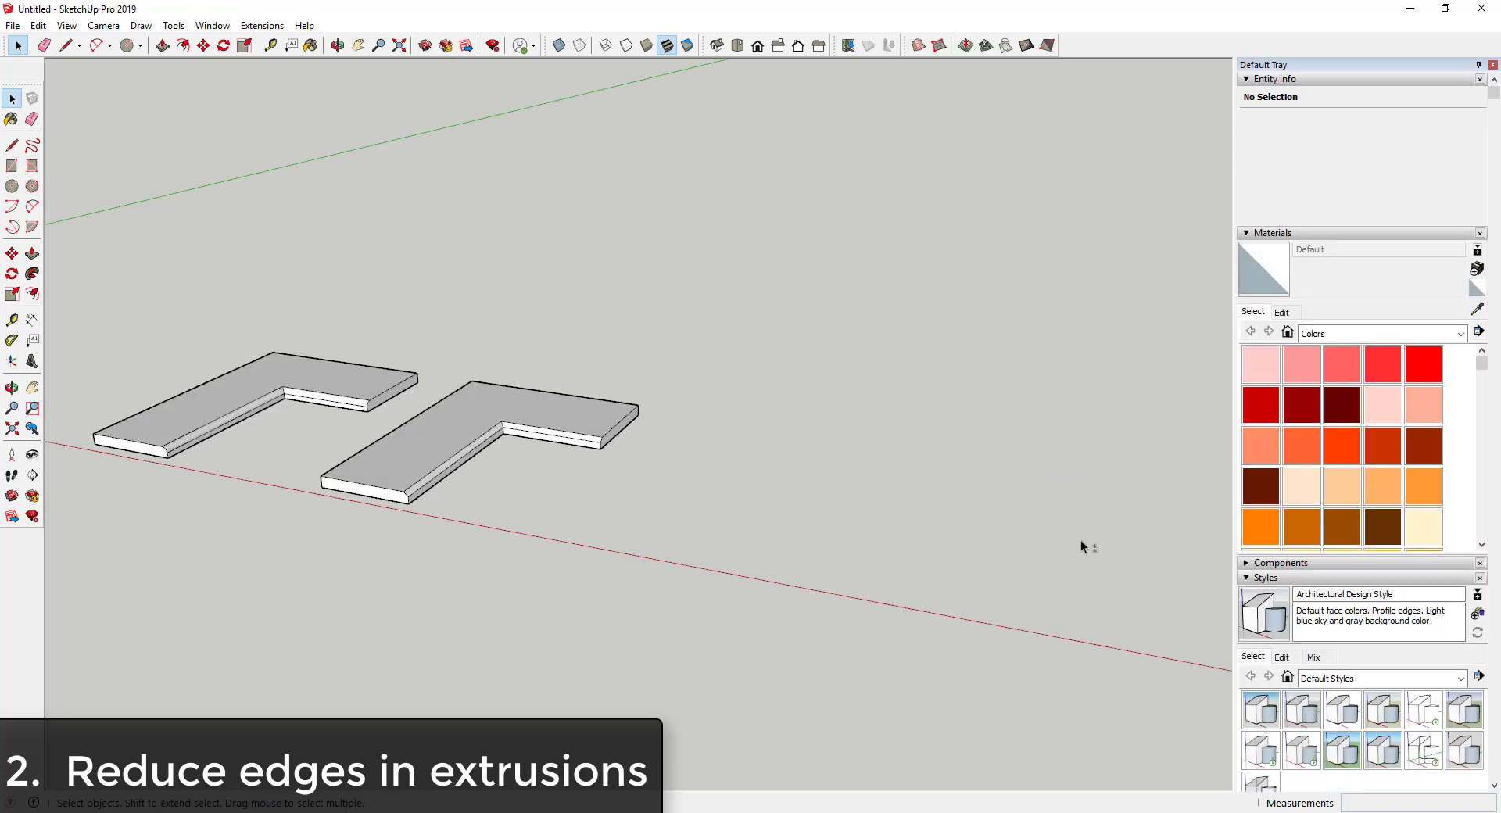
# Open the 3D Warehouse and browse its home page
pyautogui.scroll(3, 872, 459)
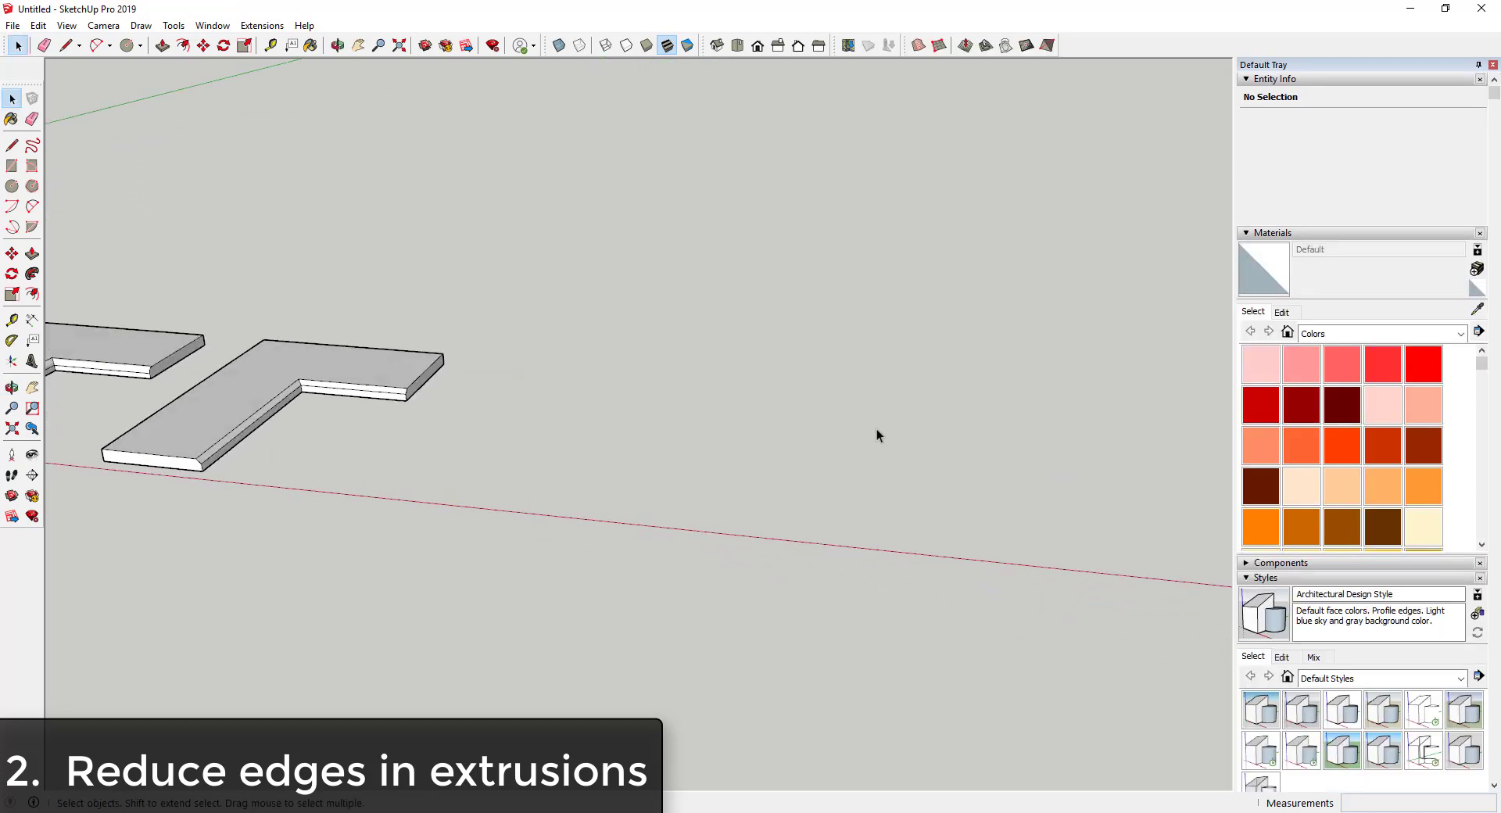
pyautogui.click(216, 25)
pyautogui.click(269, 166)
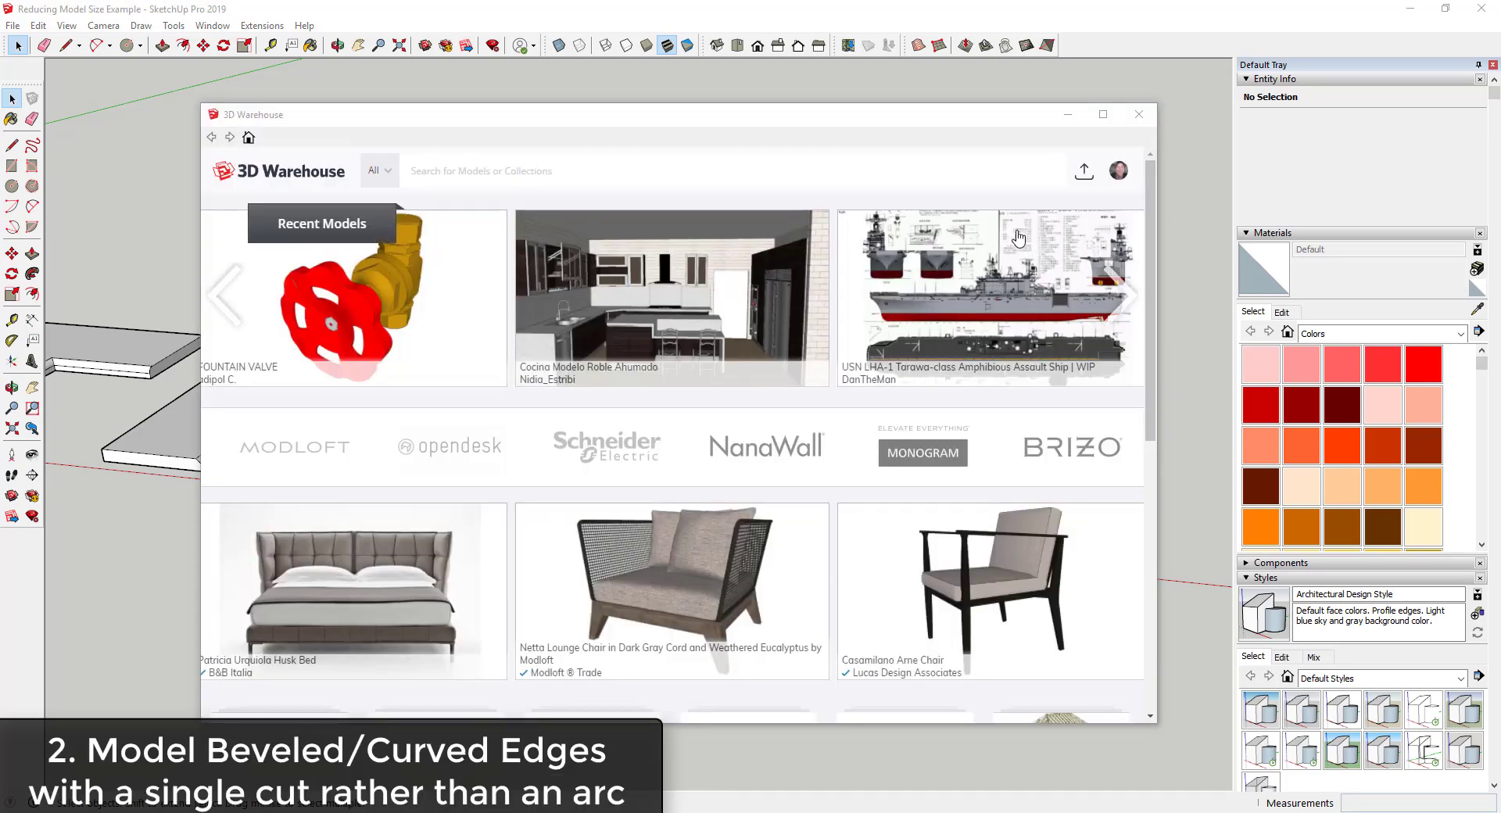
pyautogui.scroll(-5, 937, 437)
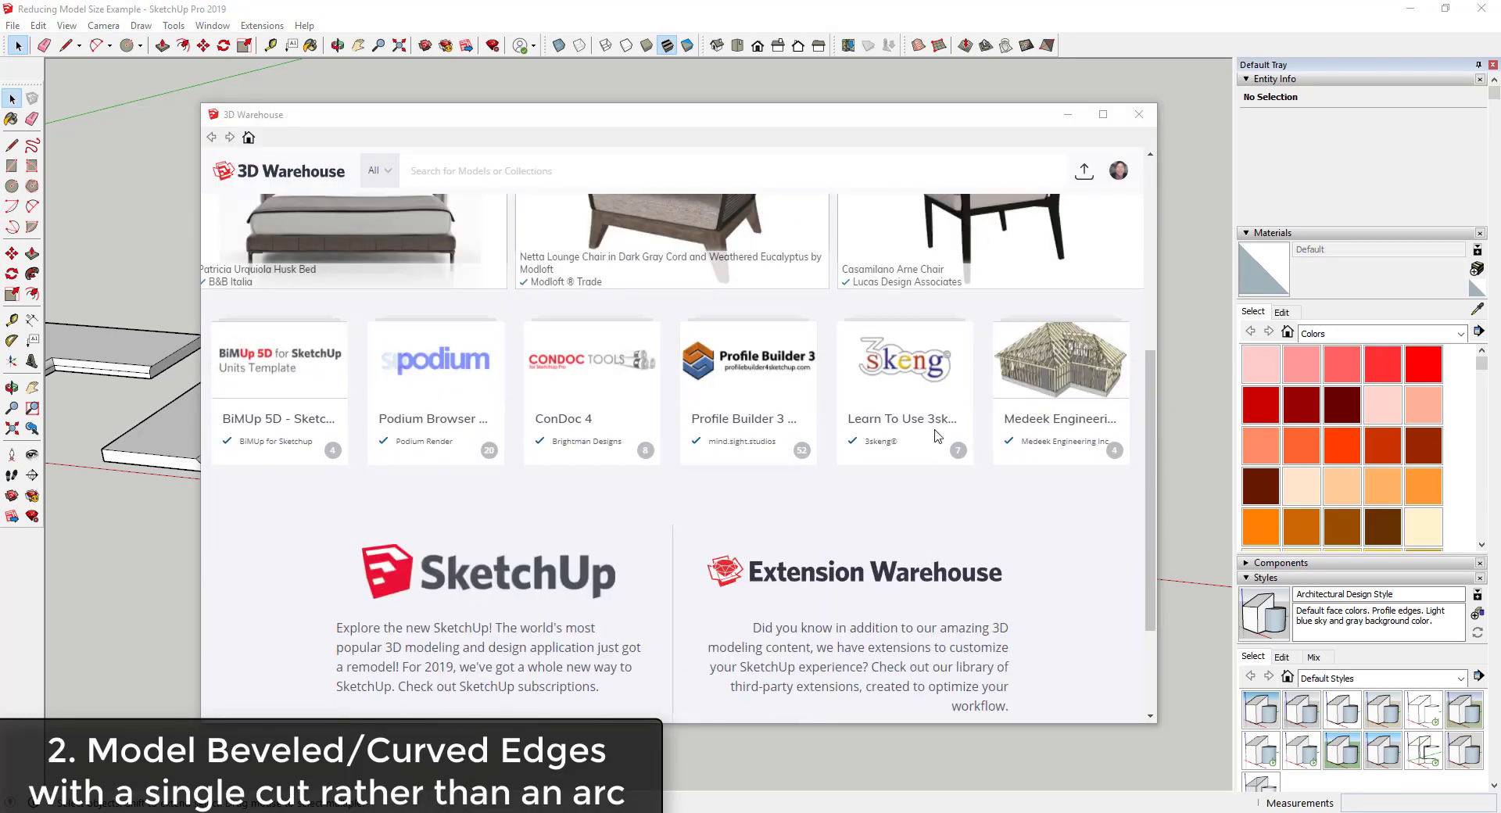
pyautogui.scroll(5, 938, 437)
# Search the 3D Warehouse for "trees" and sort the results by popularity
pyautogui.click(496, 171)
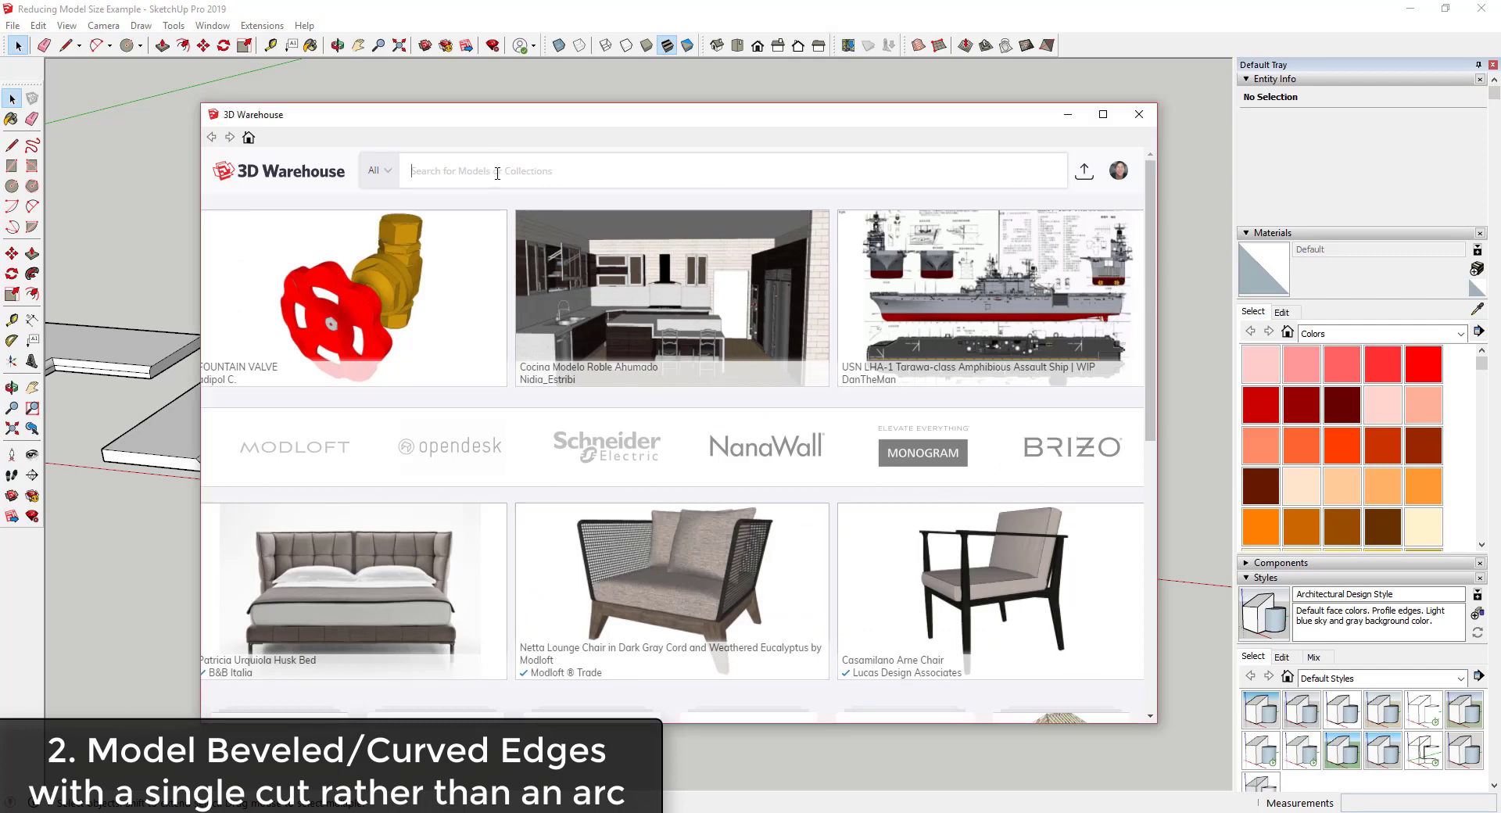
pyautogui.write('trees')
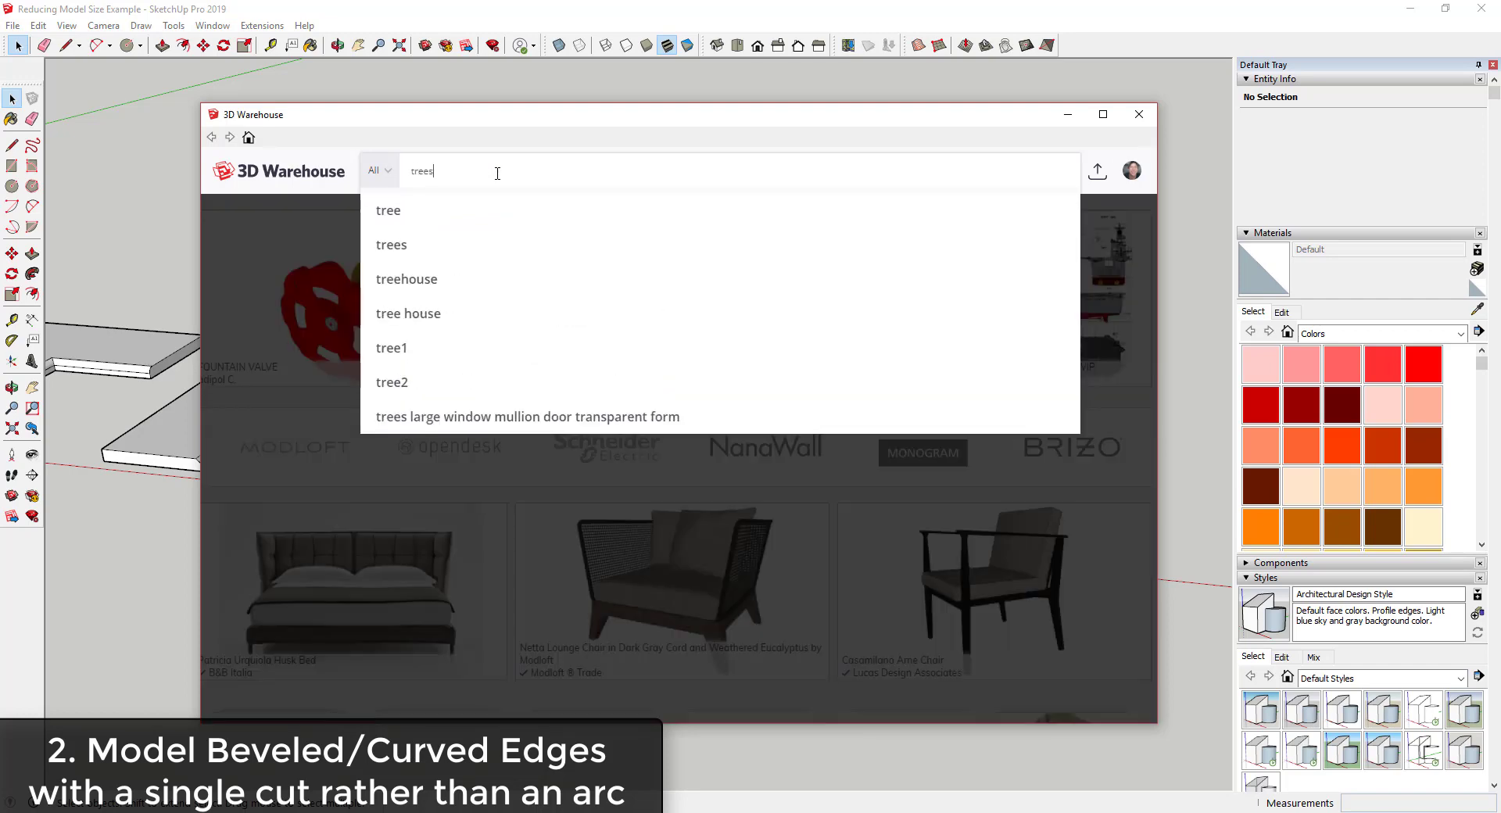
pyautogui.press('Return')
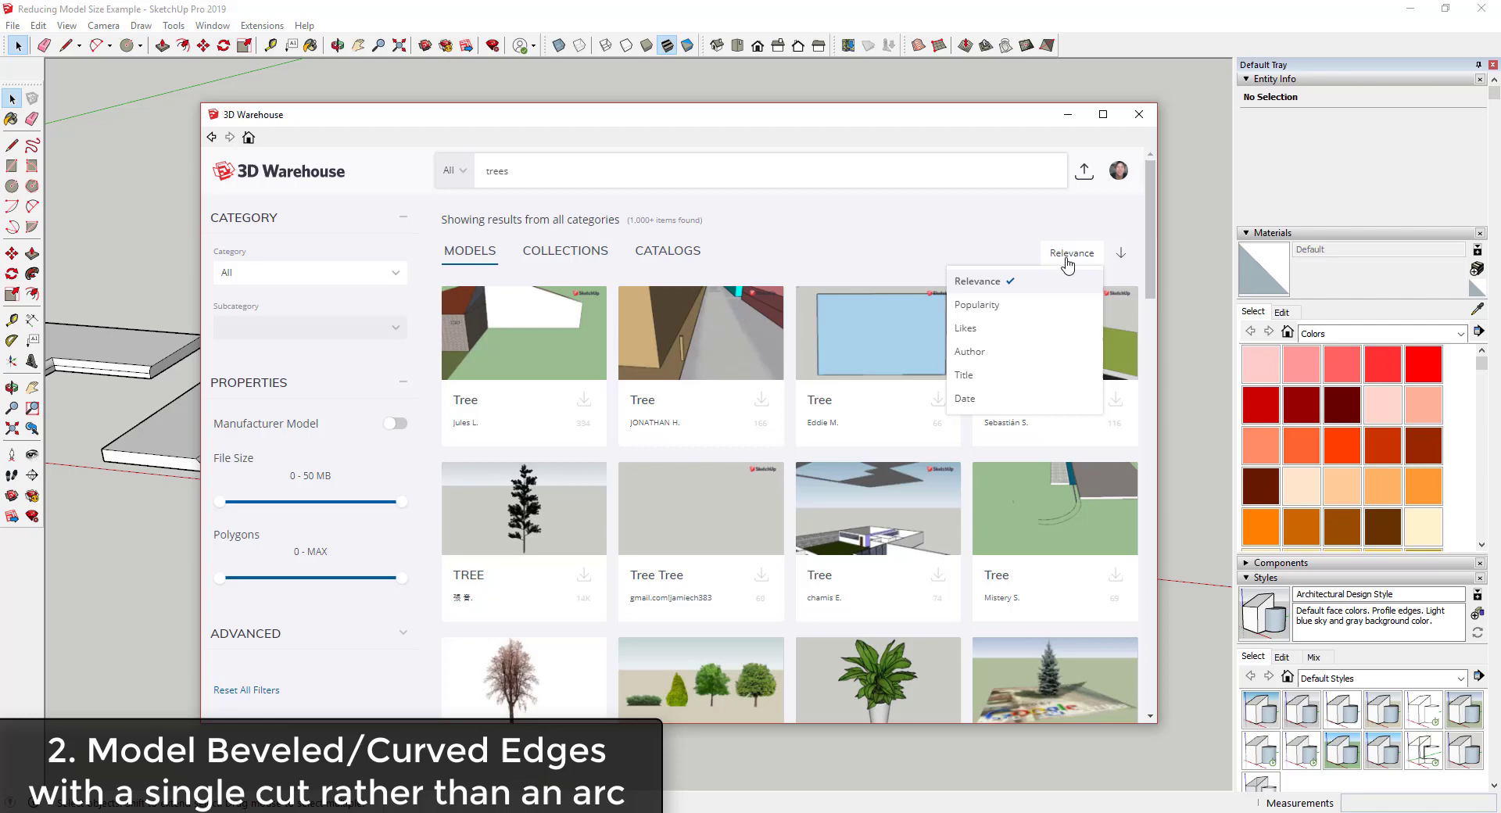
pyautogui.click(1007, 305)
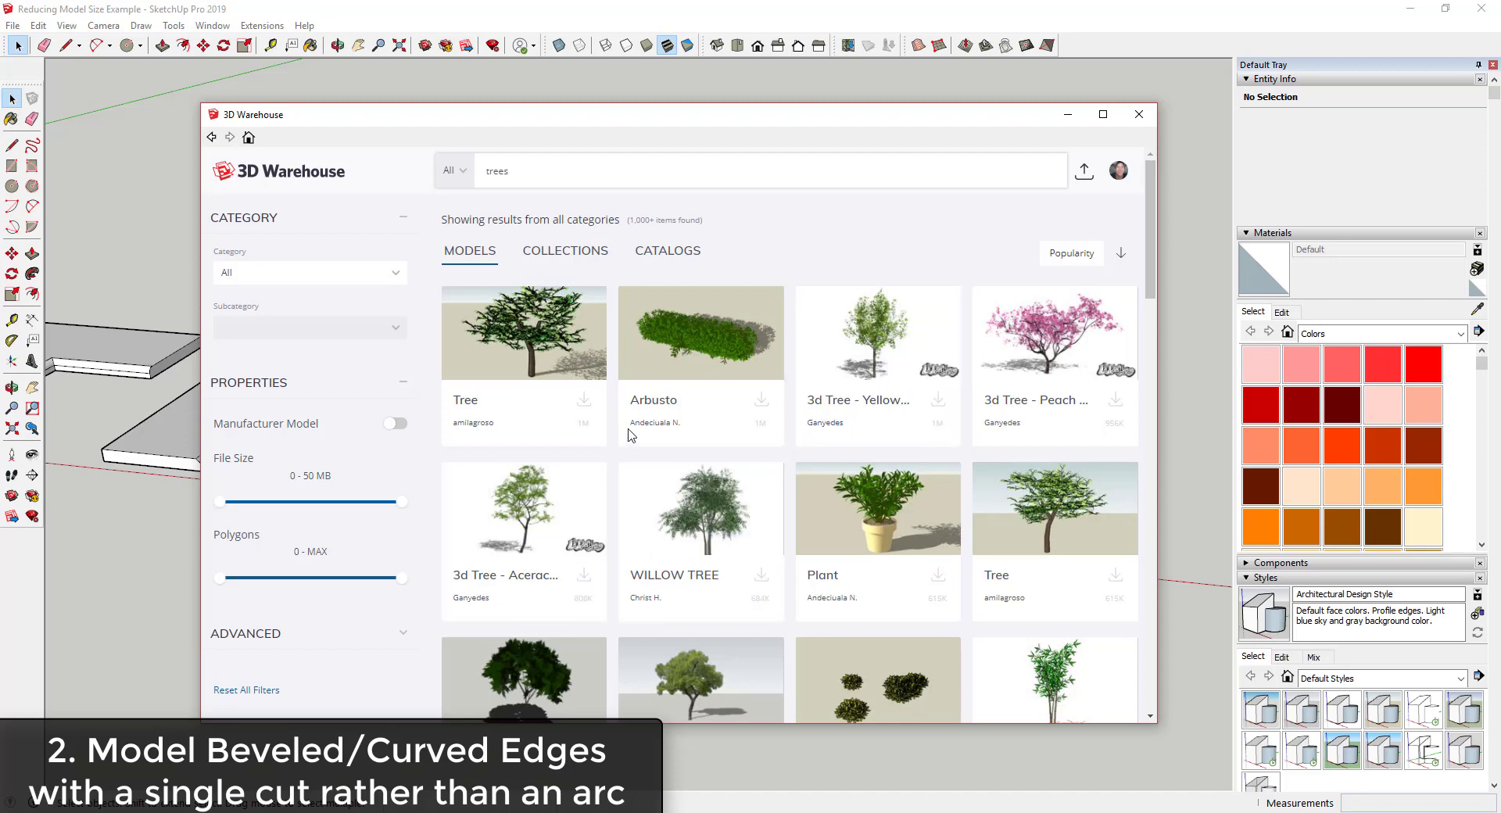
# Examine the polygon count and file size of the "3d tree - yellow&green tree" model, and return to the search results
pyautogui.moveTo(882, 340)
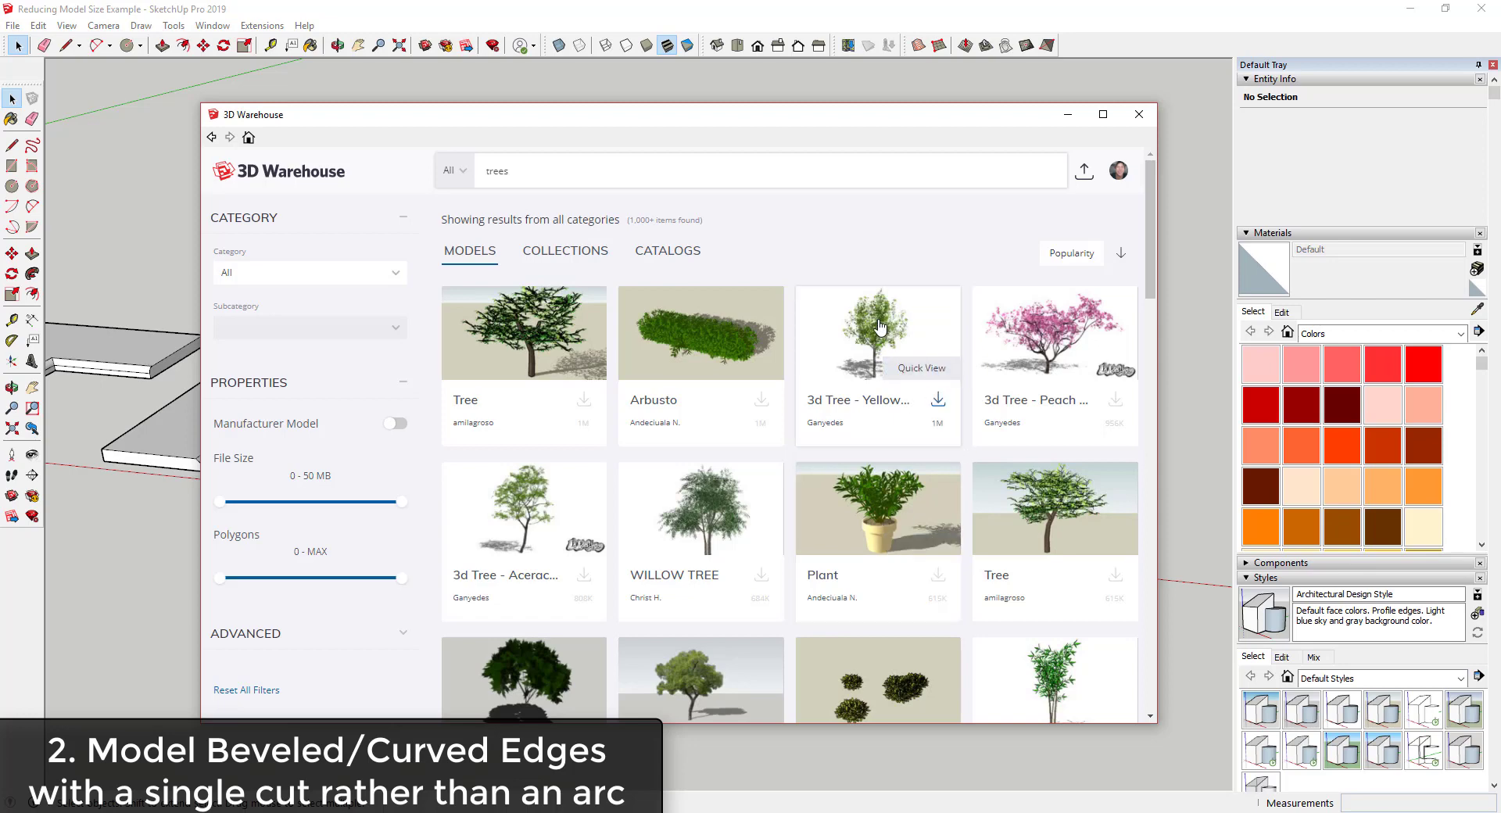
pyautogui.click(882, 330)
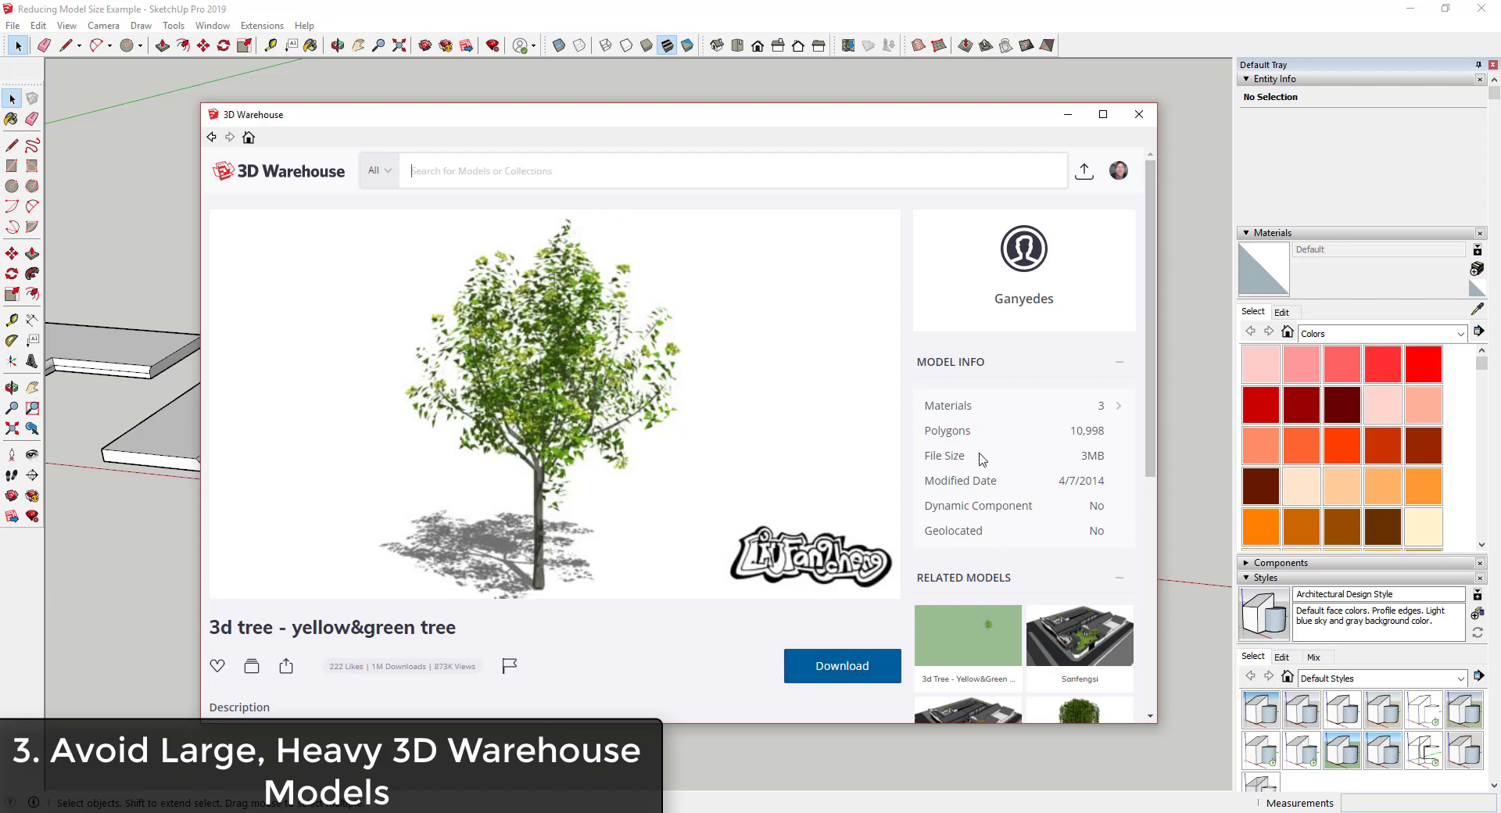
pyautogui.scroll(-1, 1008, 465)
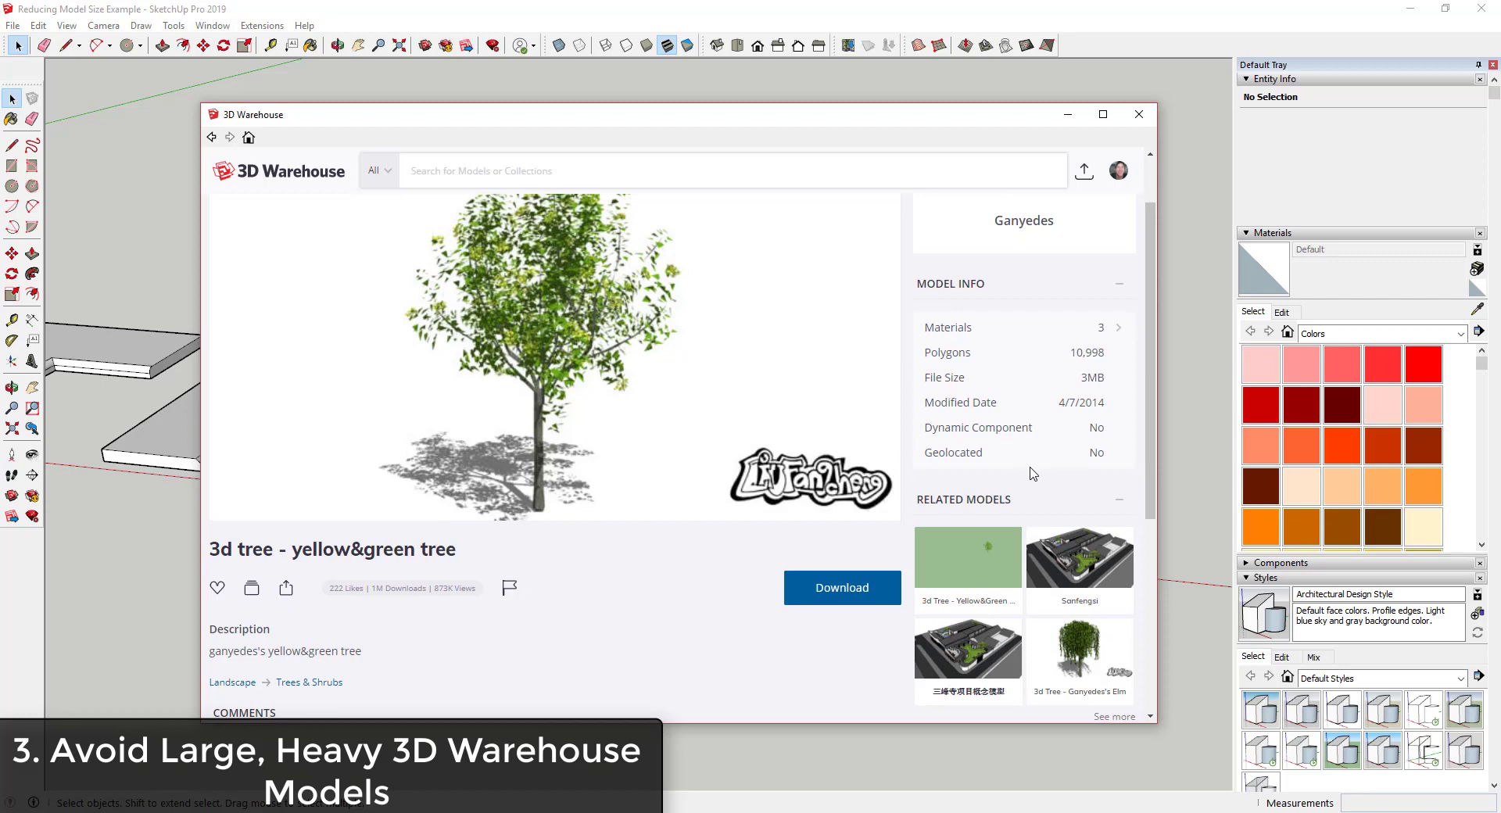
pyautogui.scroll(1, 1032, 473)
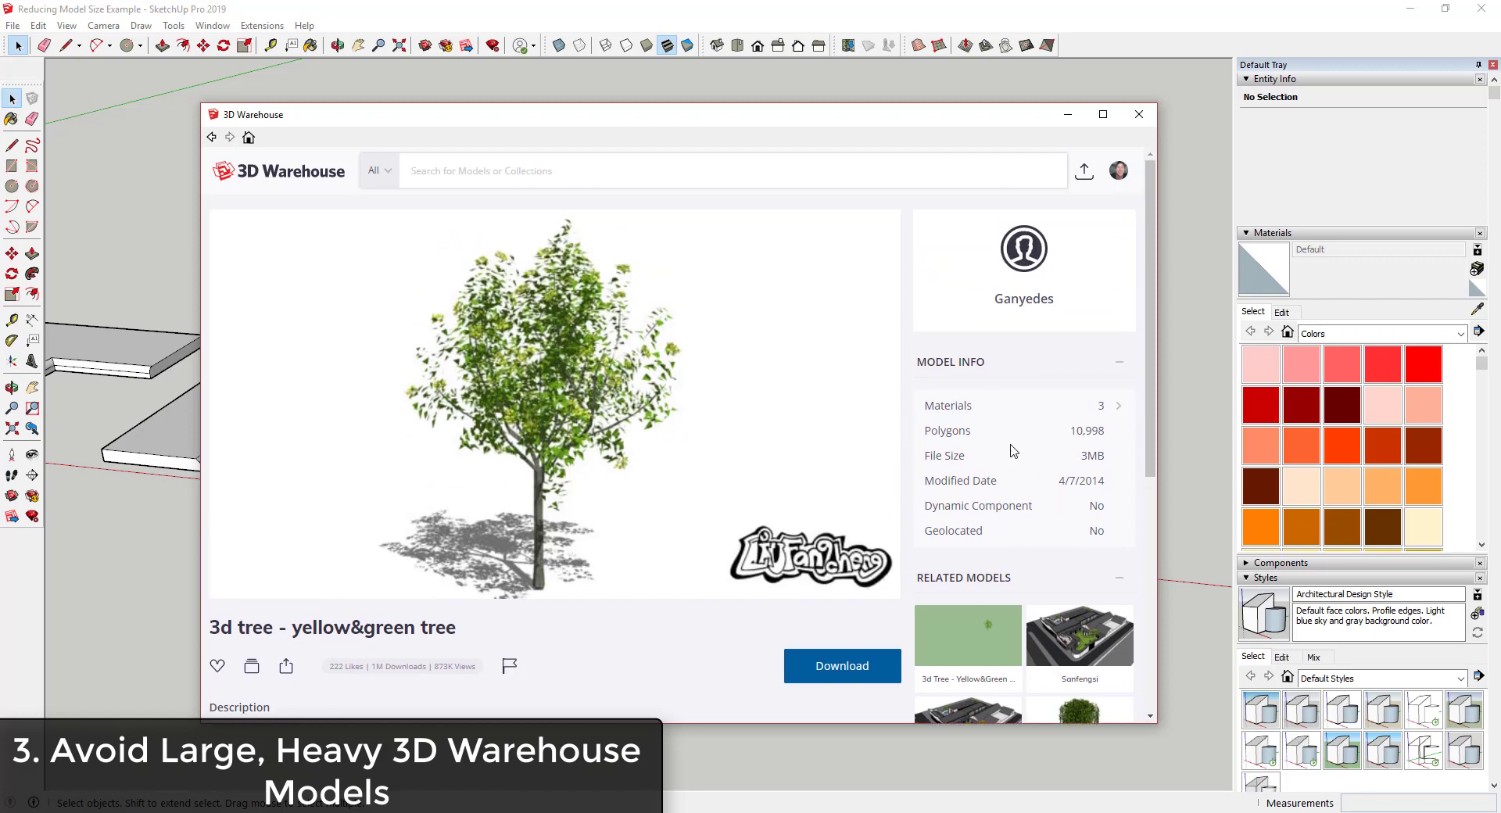
pyautogui.click(212, 138)
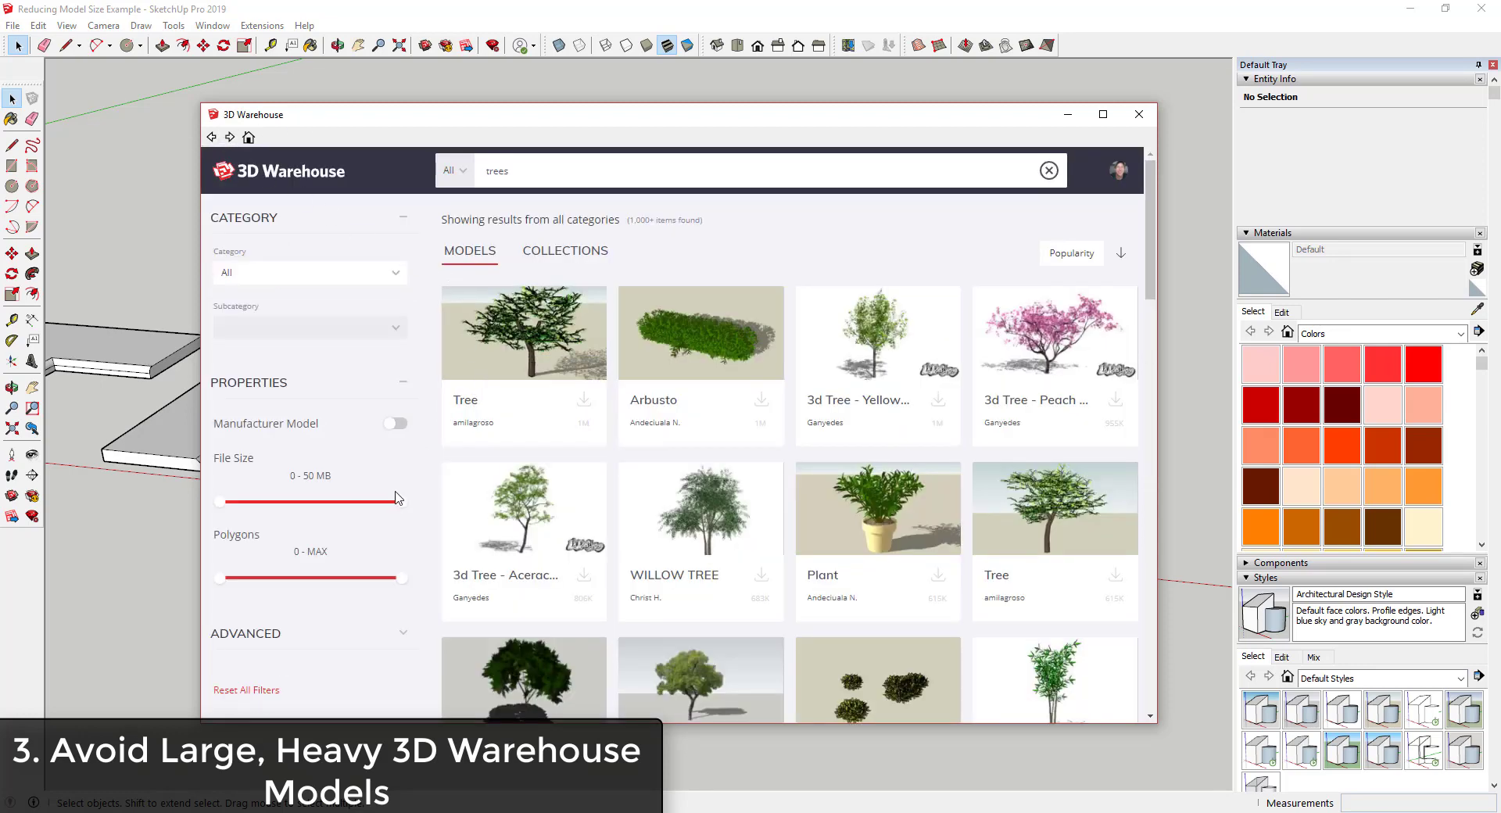
# Limit the tree search to a file size of 0 - 2 MB and browse the filtered models
pyautogui.moveTo(397, 498); pyautogui.dragTo(226, 509)
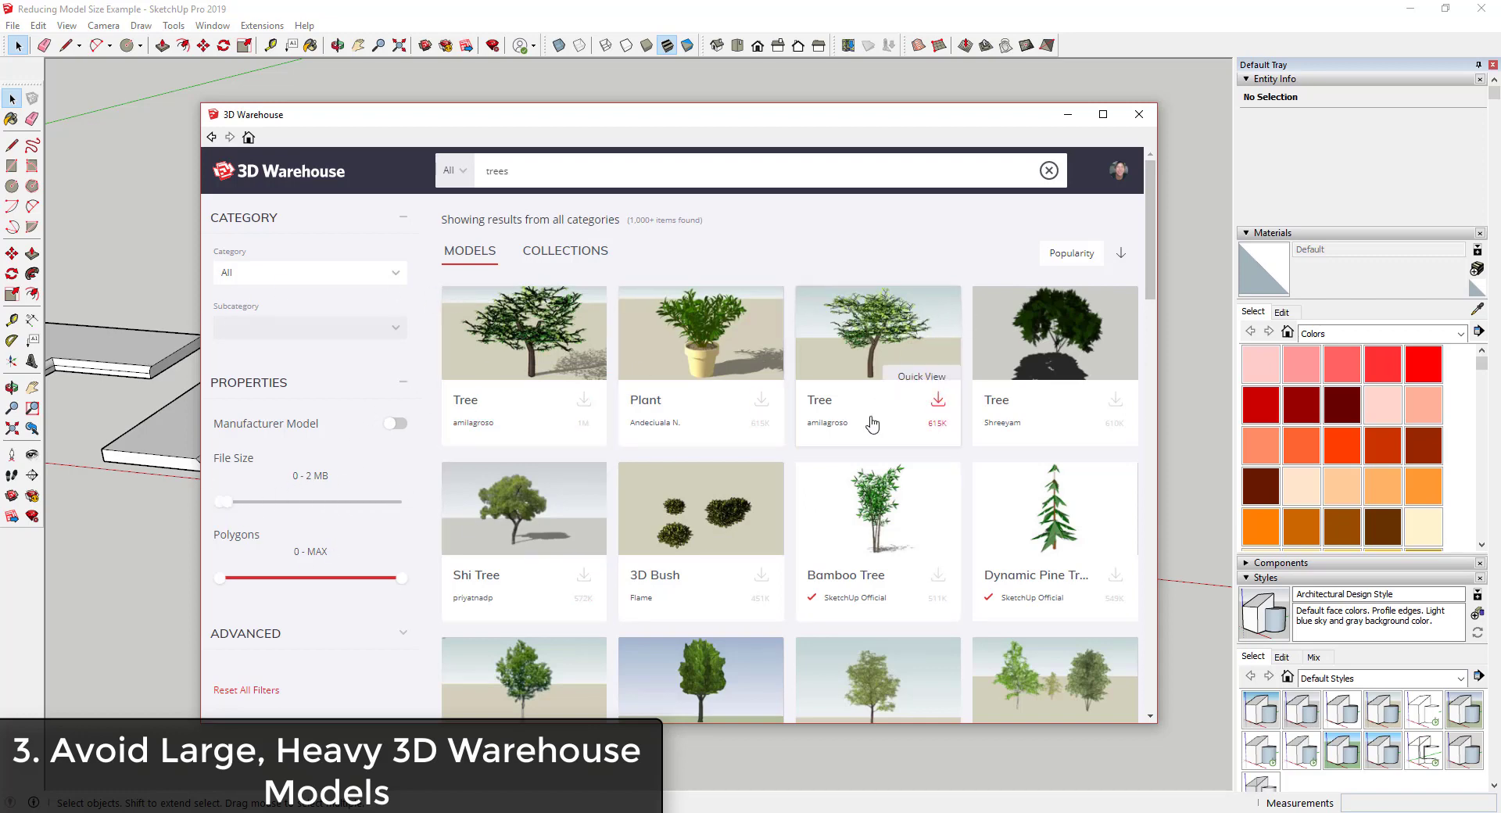
pyautogui.scroll(-1, 736, 496)
pyautogui.scroll(-3, 736, 493)
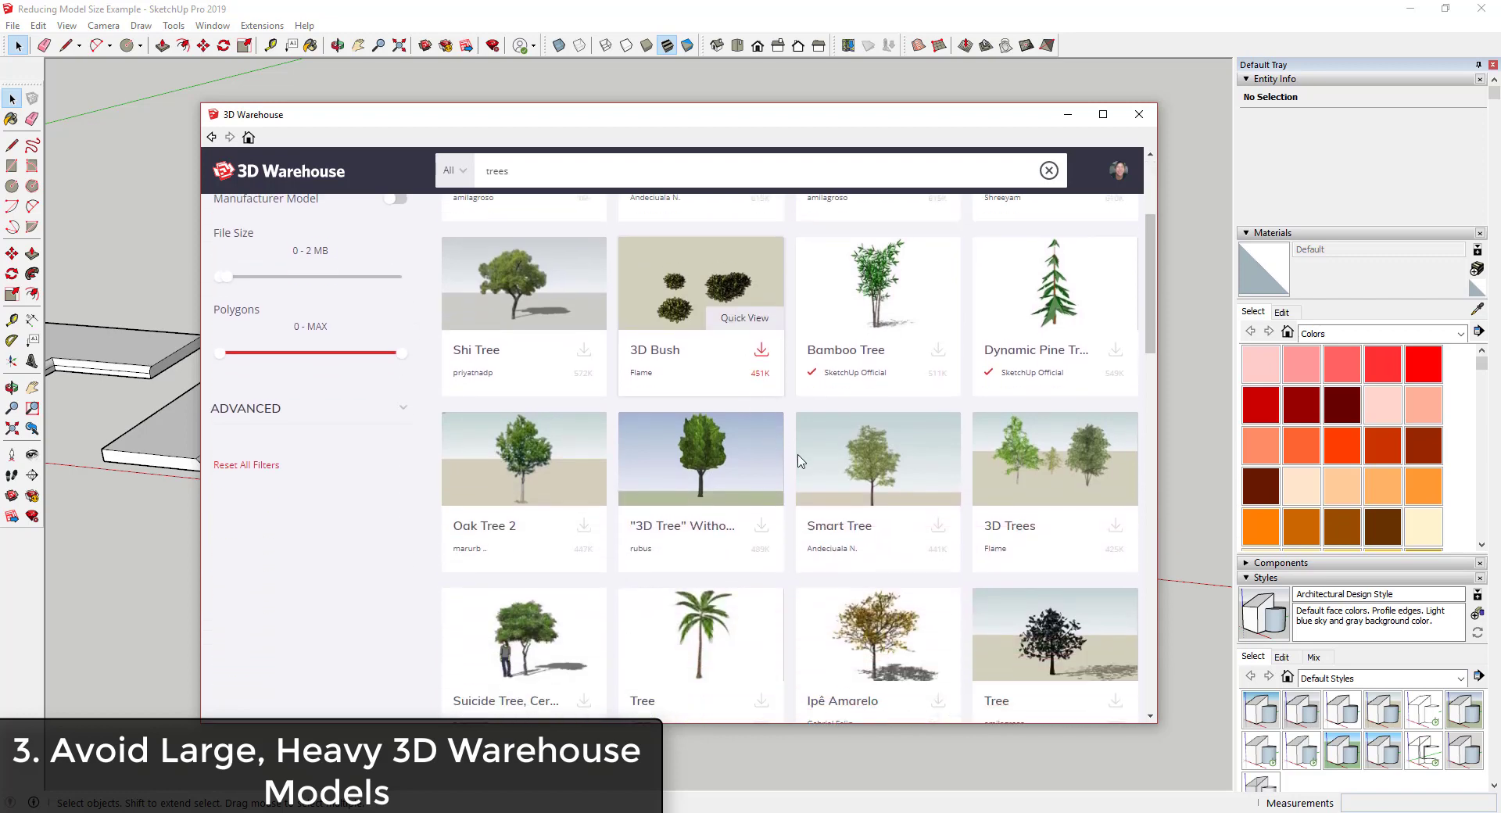
# Download the Smart Tree model directly into the open model, place it beside the L-shaped slabs, and deselect it
pyautogui.click(870, 443)
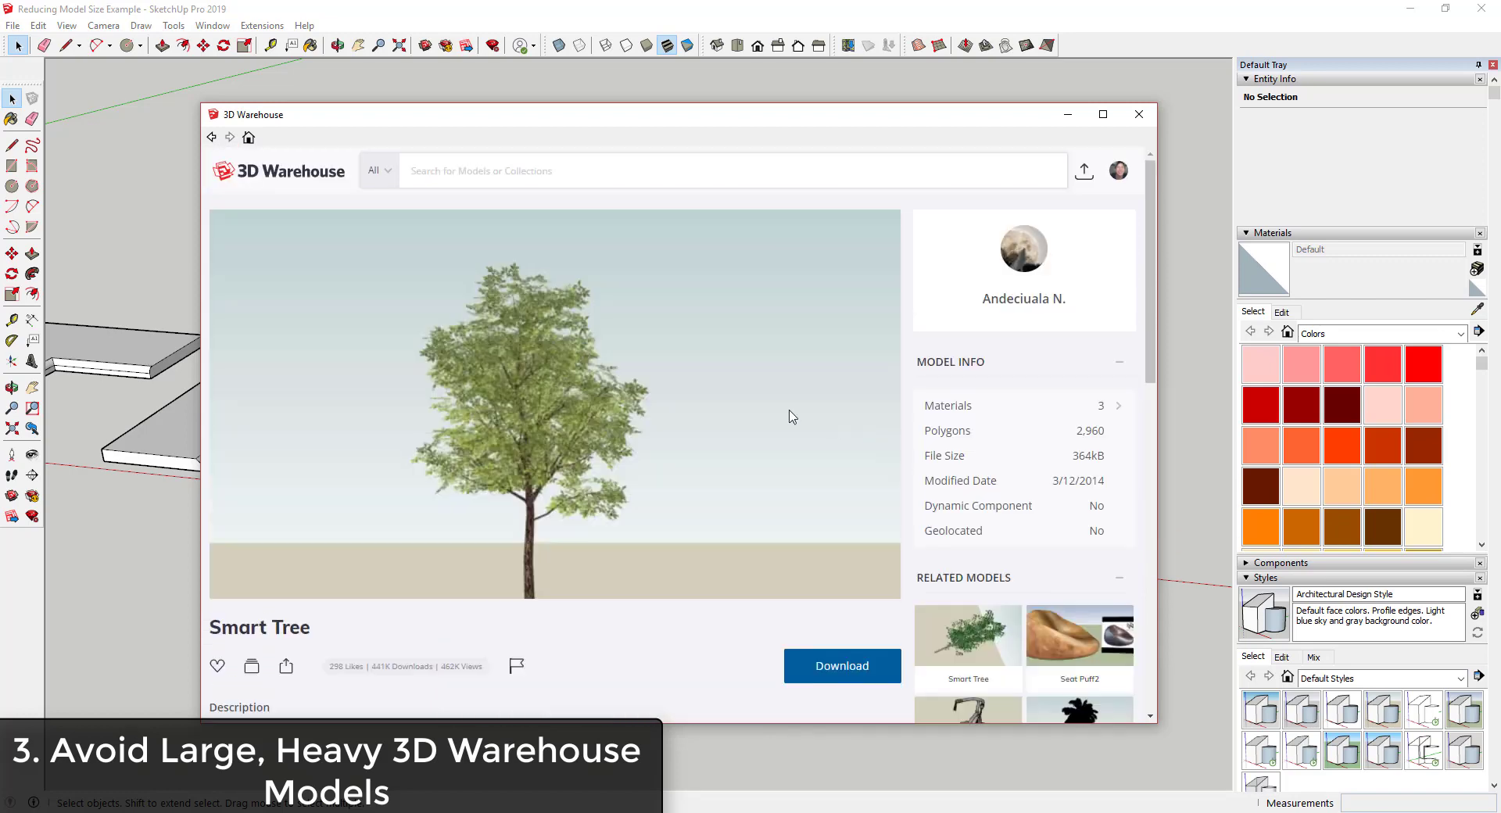
pyautogui.click(849, 671)
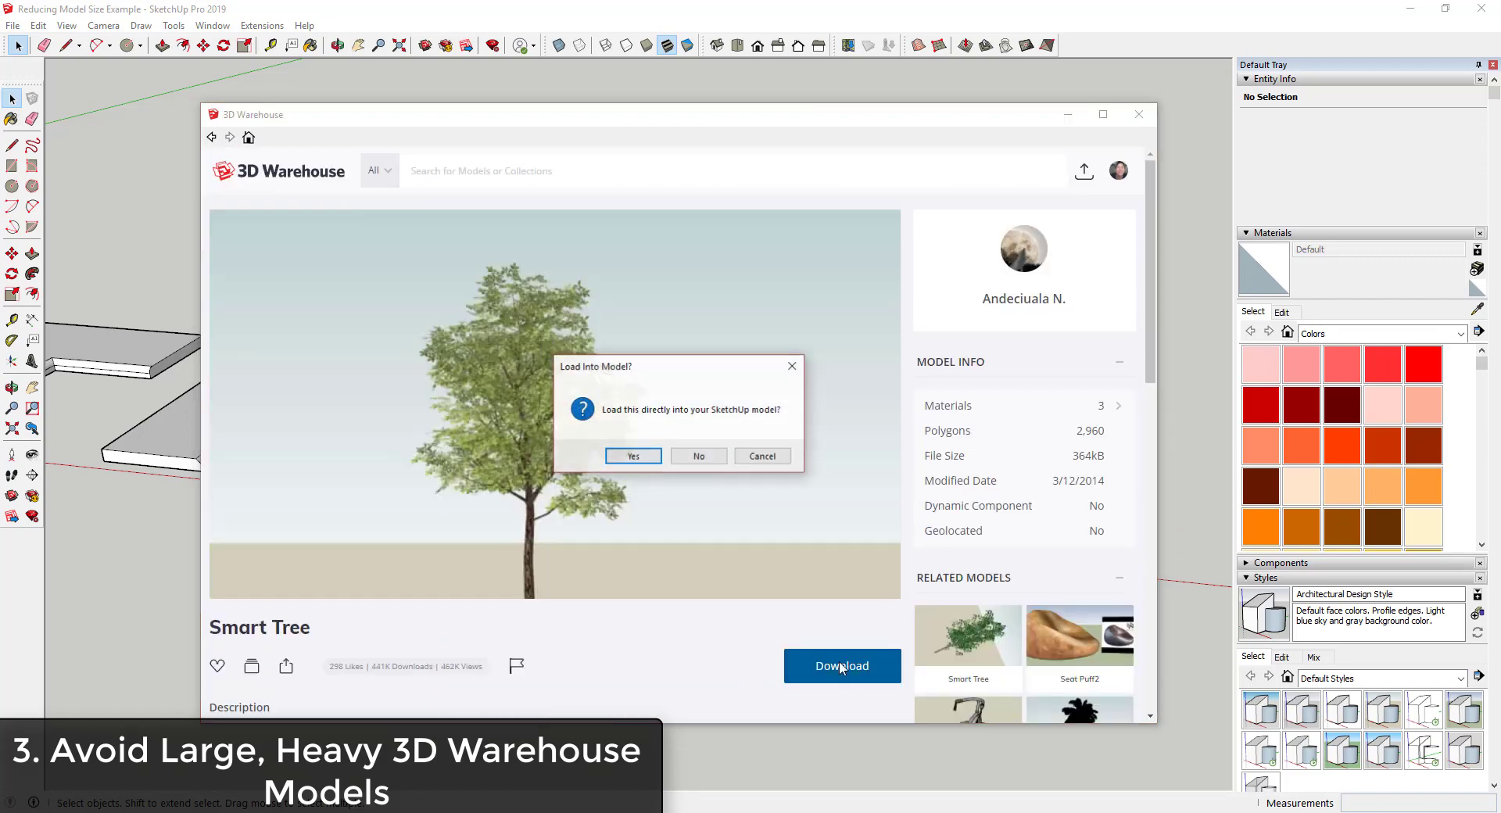
pyautogui.click(637, 457)
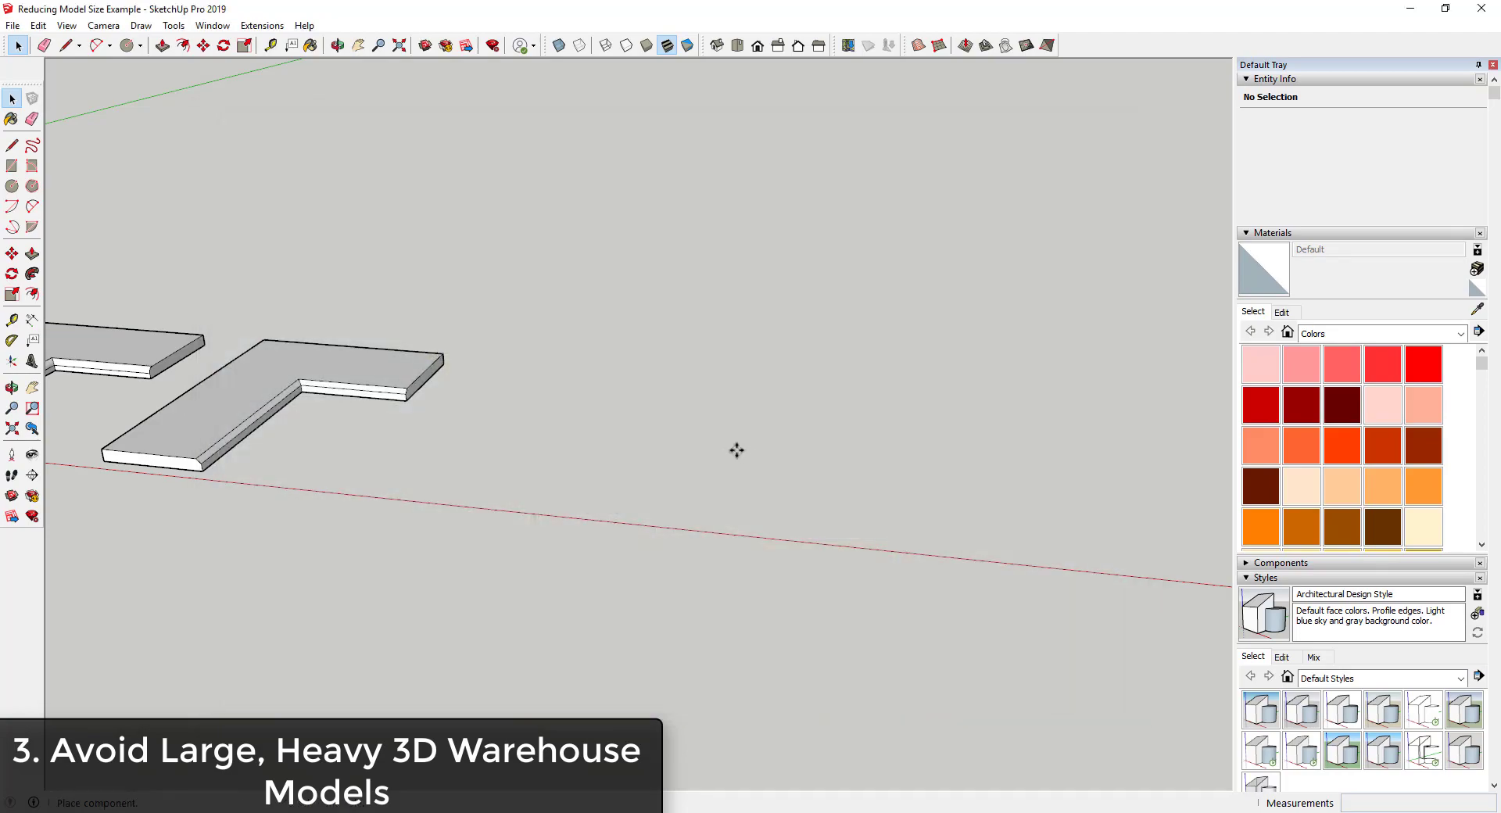
pyautogui.click(529, 429)
pyautogui.scroll(-3, 506, 372)
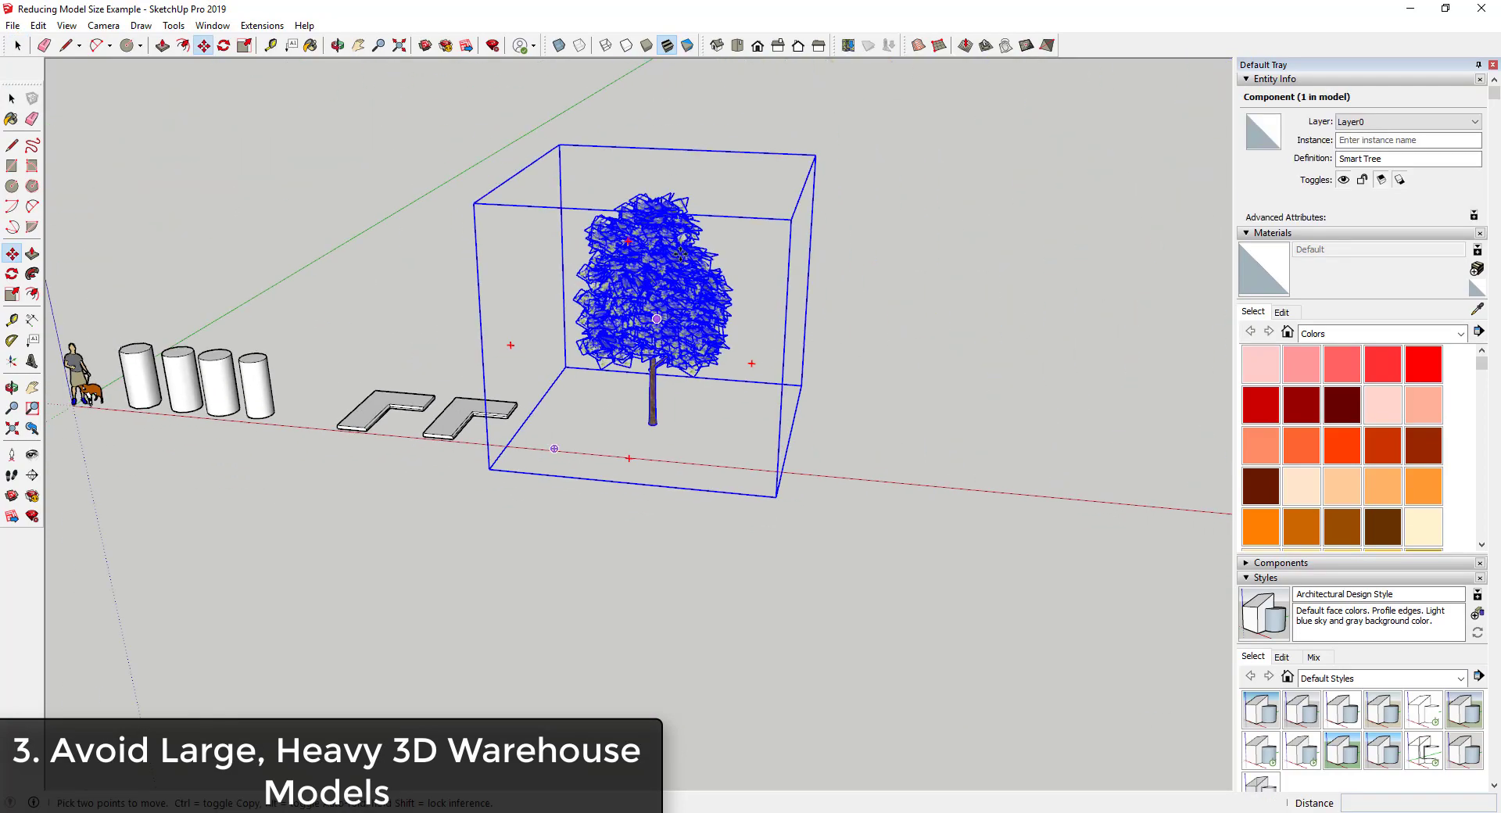
pyautogui.scroll(5, 723, 373)
pyautogui.press('m')
pyautogui.press('space')
pyautogui.click(799, 251)
# Inspect the tree's foliage up close, opening its nested components down to a single leaf and selecting all the leaf's geometry
pyautogui.scroll(5, 799, 250)
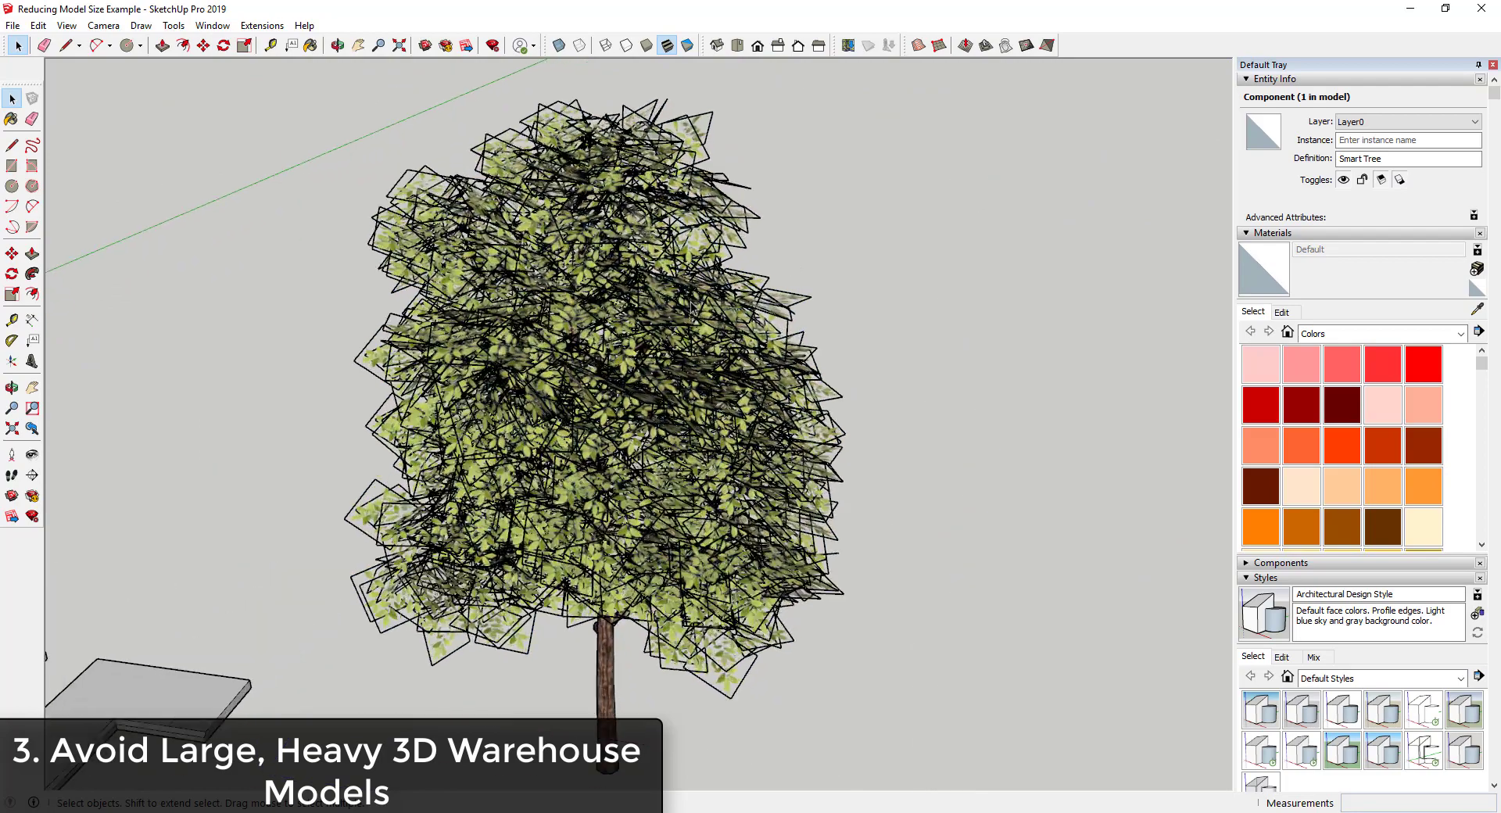
pyautogui.scroll(-3, 860, 297)
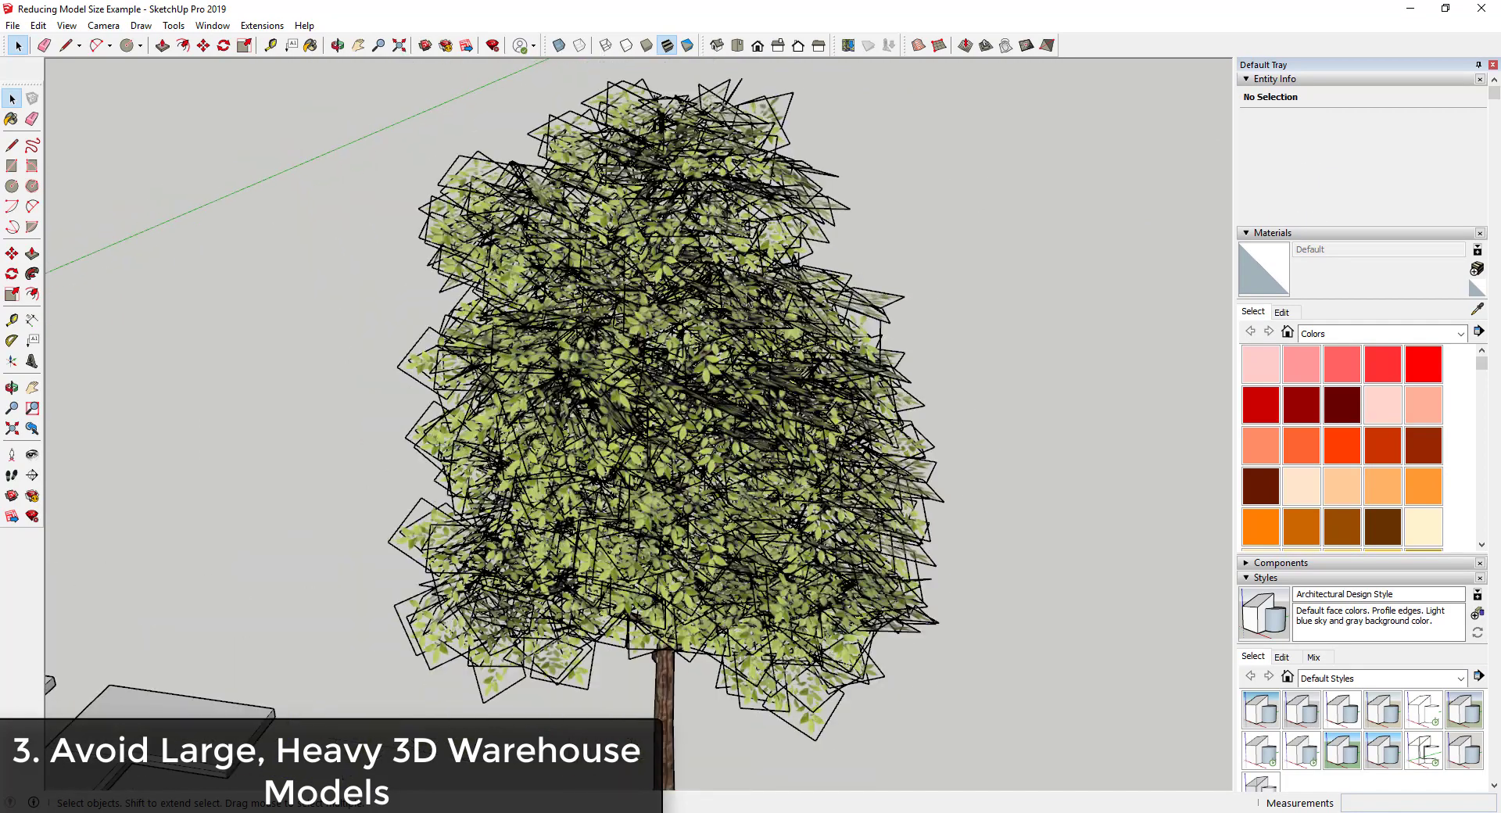
pyautogui.scroll(4, 826, 301)
pyautogui.click(907, 307)
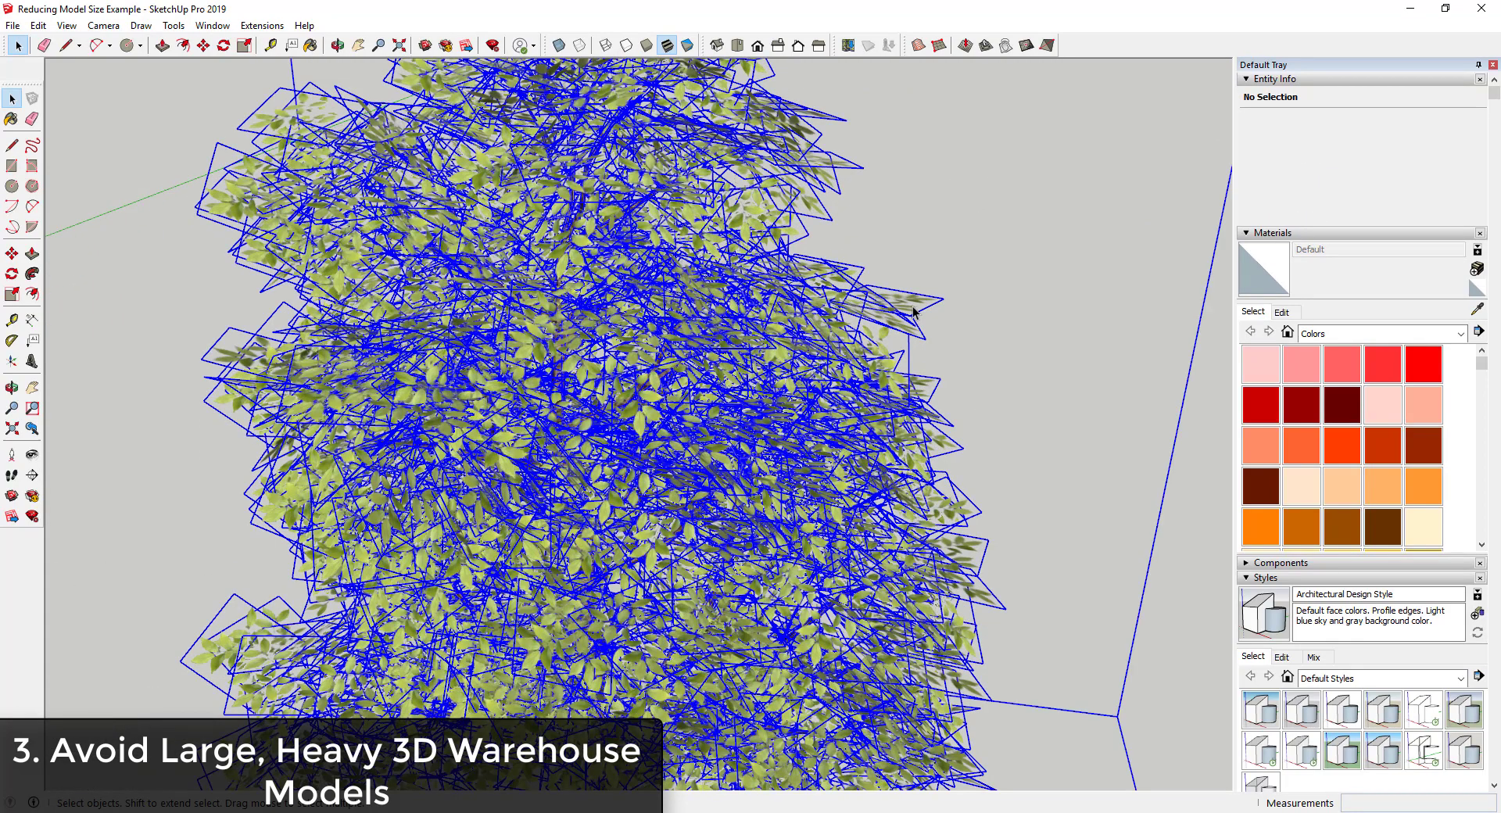
pyautogui.doubleClick(908, 306)
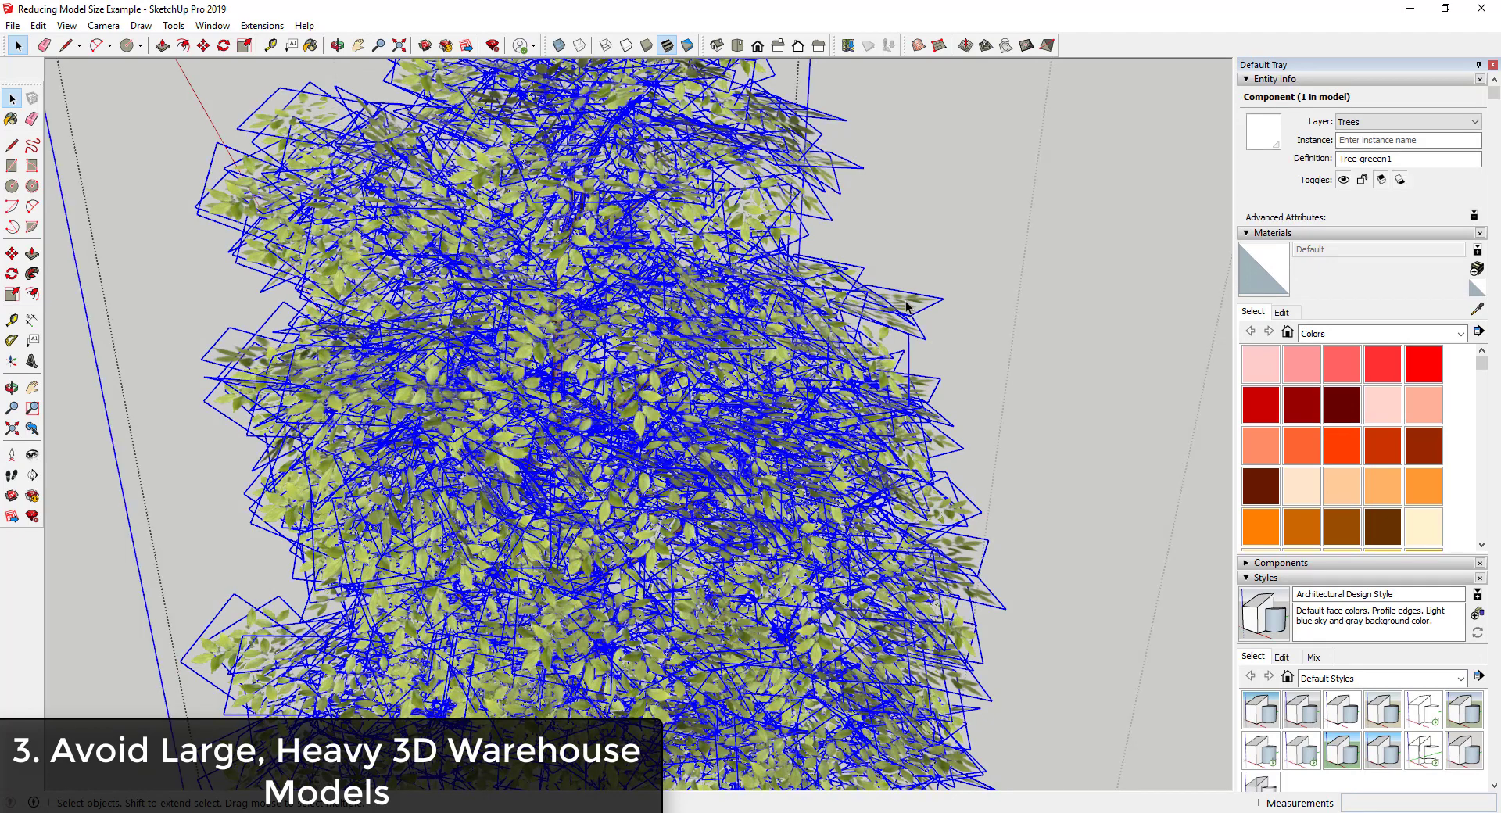
pyautogui.doubleClick(908, 307)
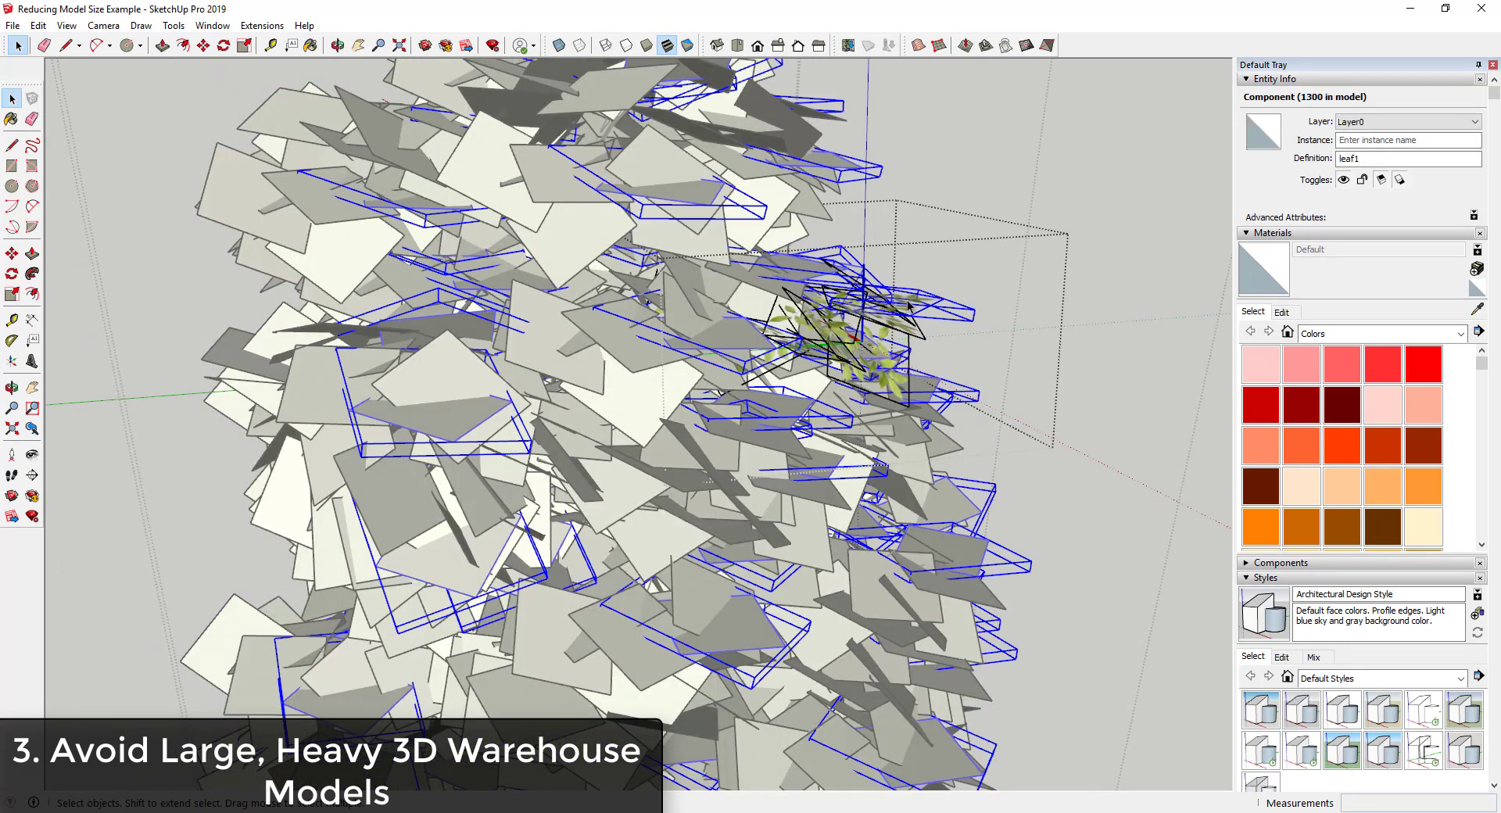
pyautogui.tripleClick(908, 306)
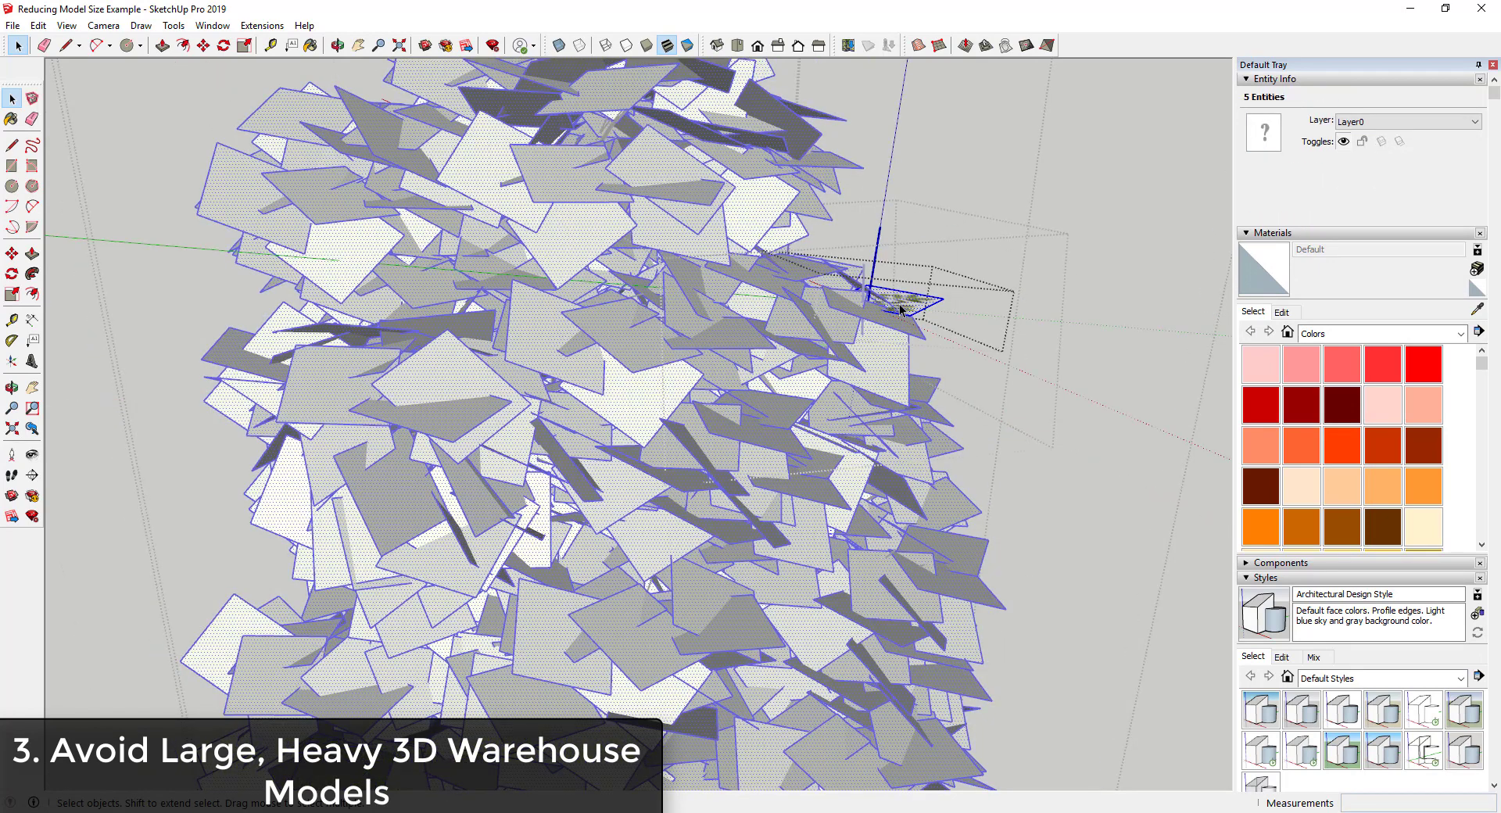
# Hide the edges around the tree's leaf face with the Eraser and close the tree's nested components
pyautogui.press('e')
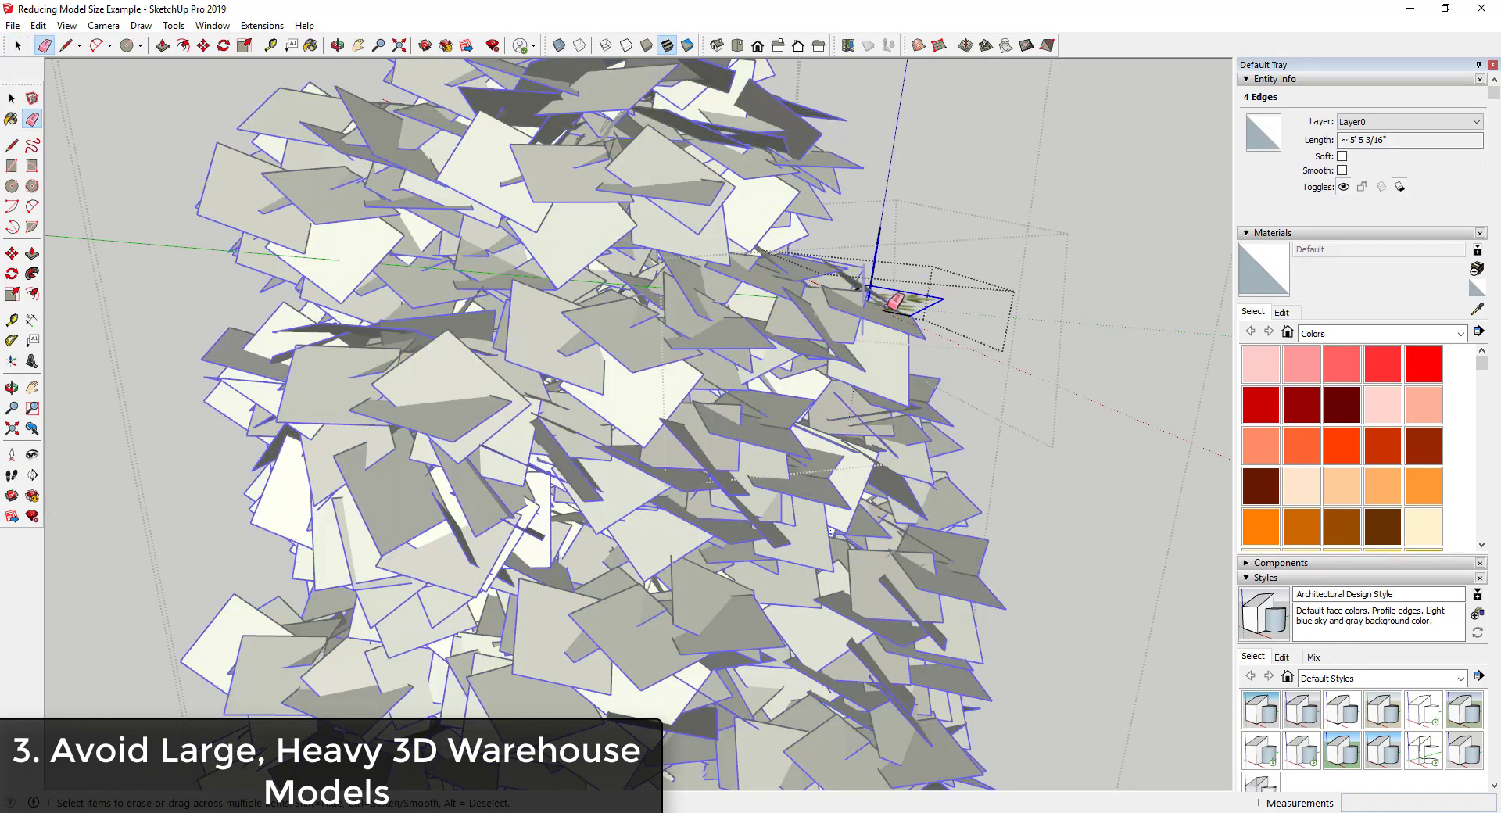
pyautogui.press('Delete')
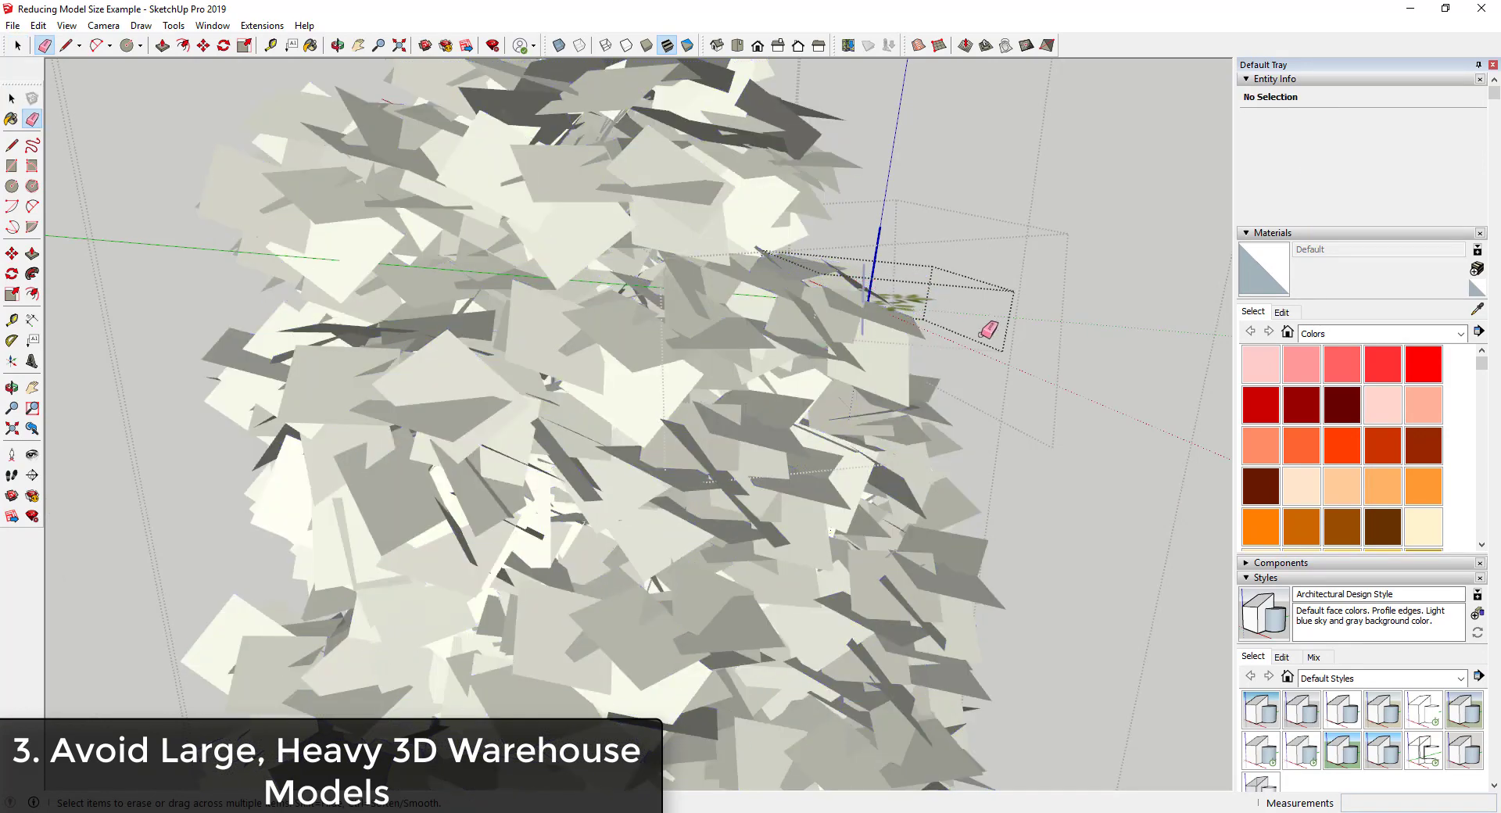
pyautogui.press('space')
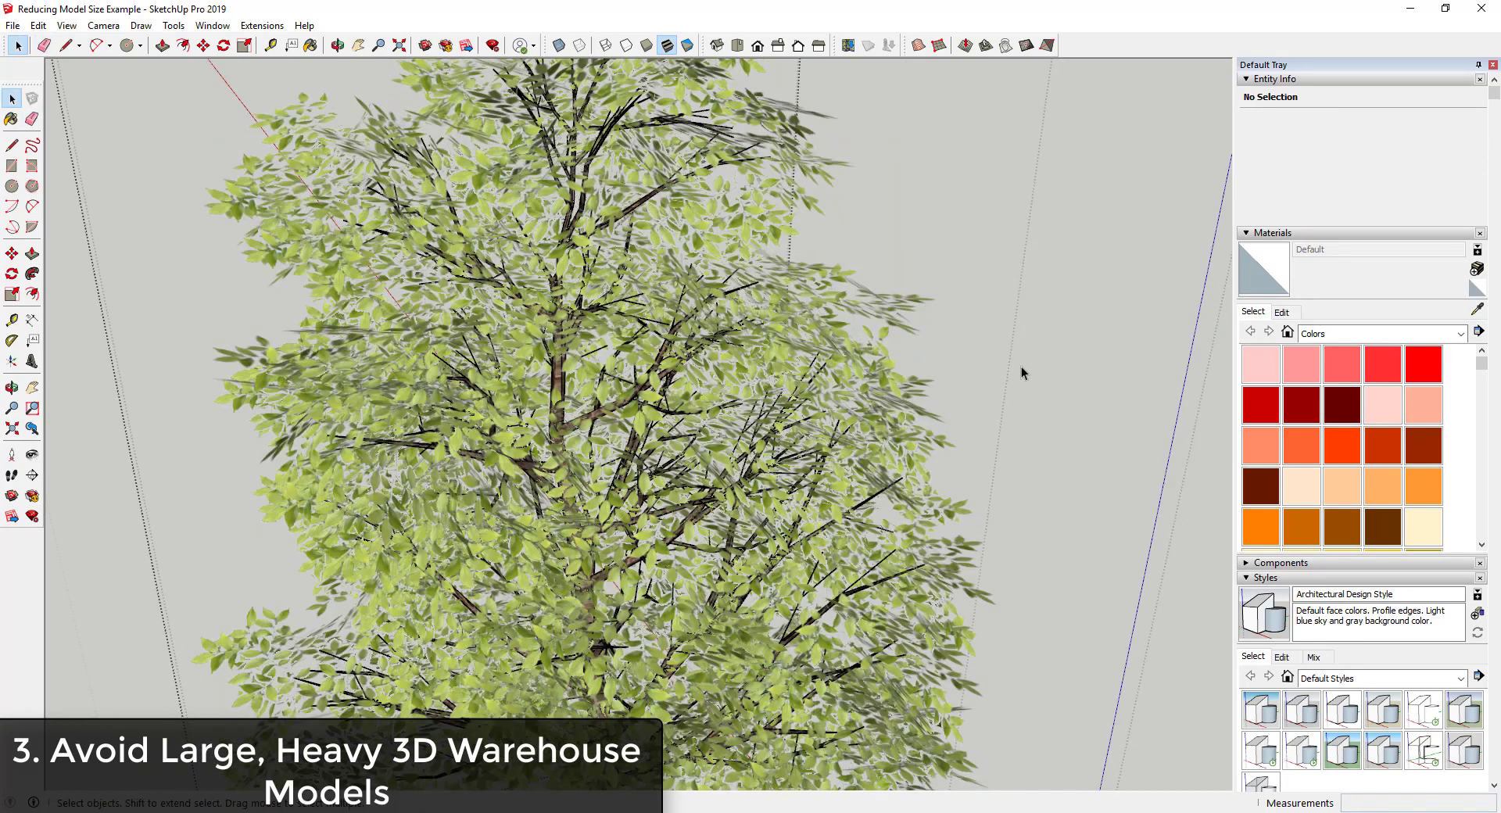
pyautogui.scroll(-3, 1021, 366)
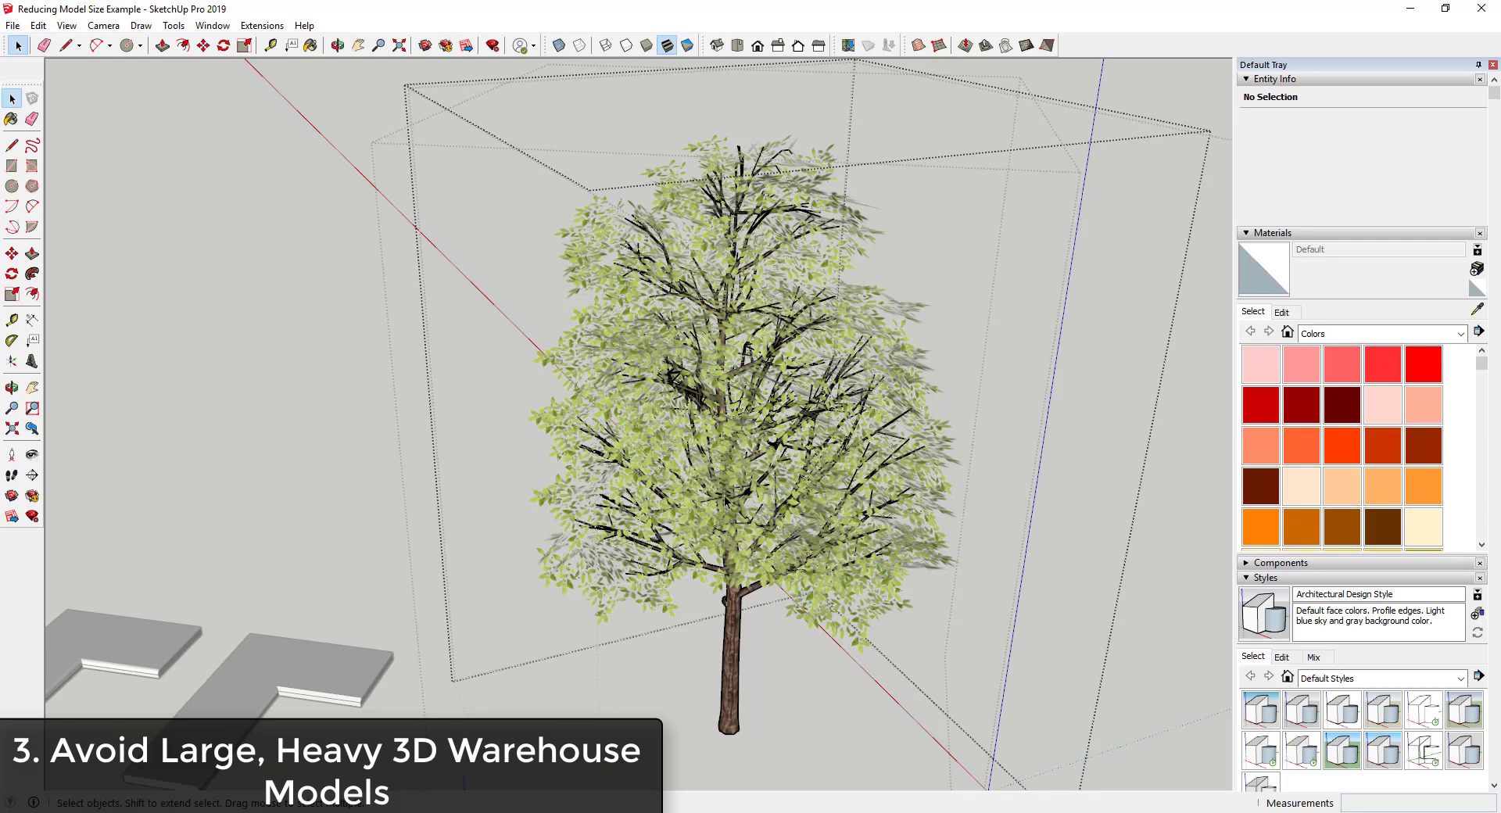
pyautogui.scroll(-3, 782, 498)
pyautogui.scroll(1, 969, 516)
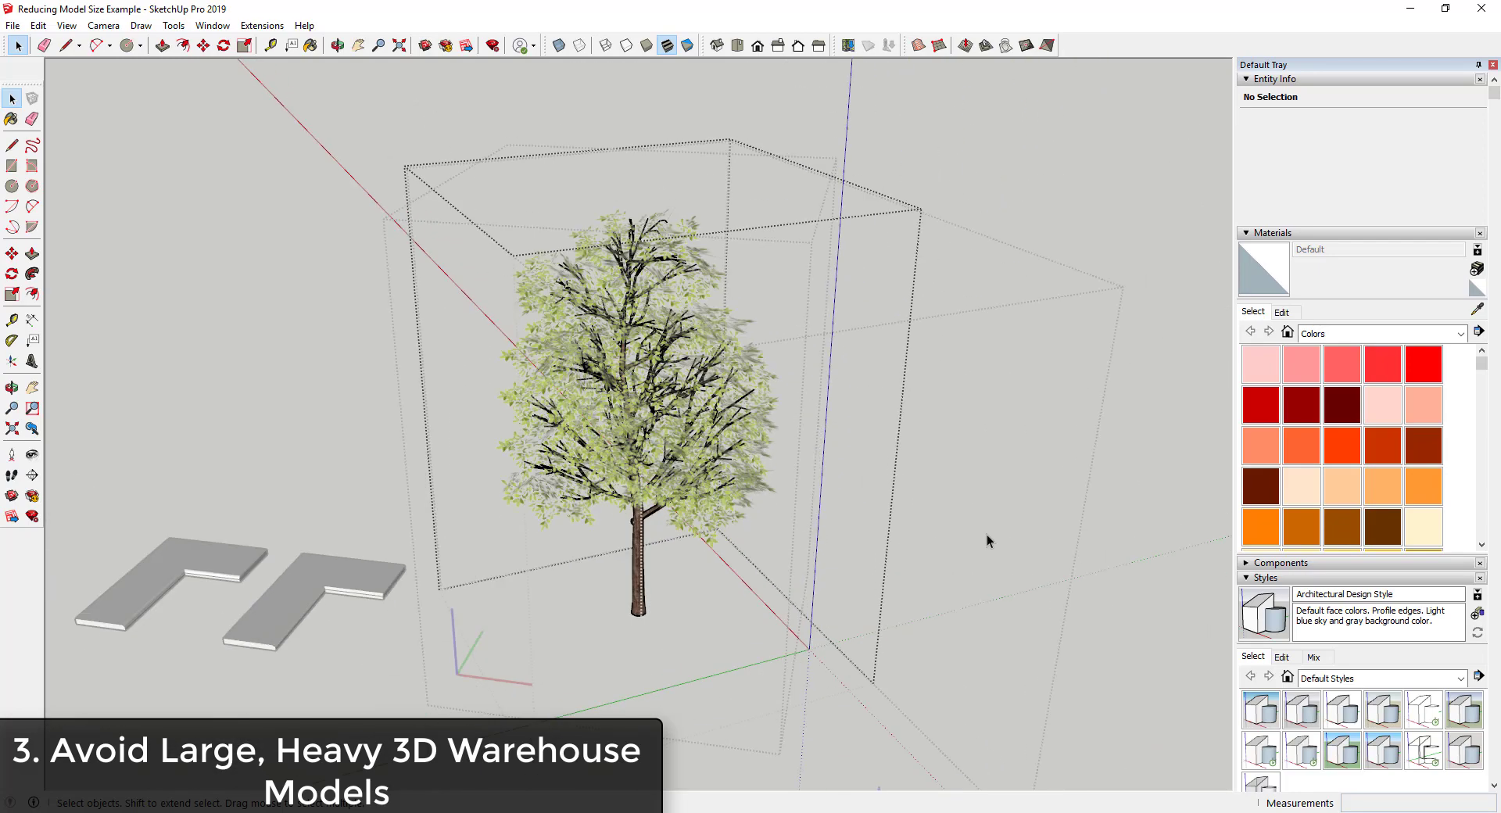
pyautogui.click(987, 535)
pyautogui.click(907, 495)
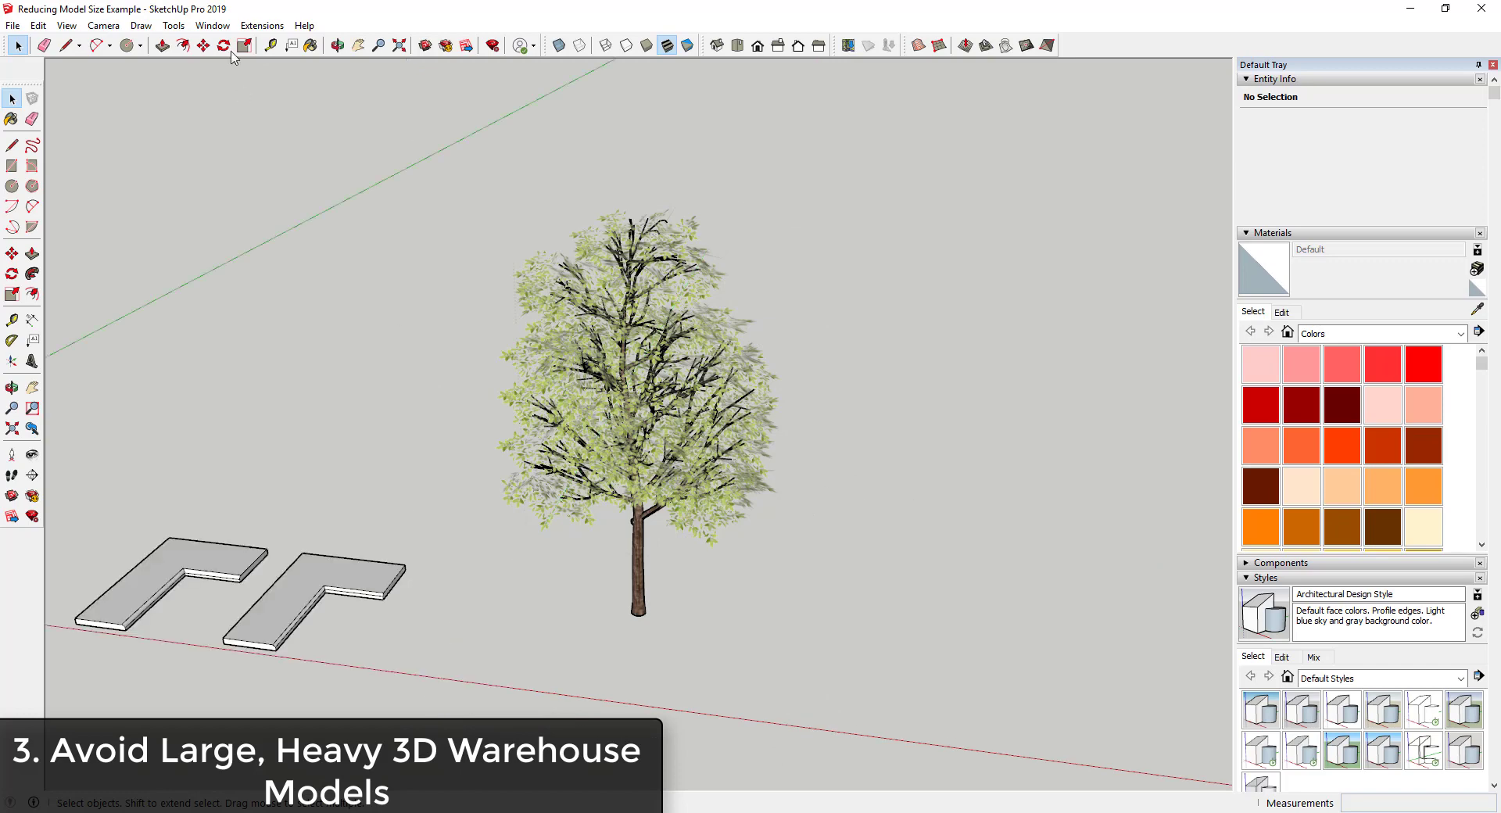
# Open 3D Warehouse and search for "tree"
pyautogui.click(212, 25)
pyautogui.click(227, 159)
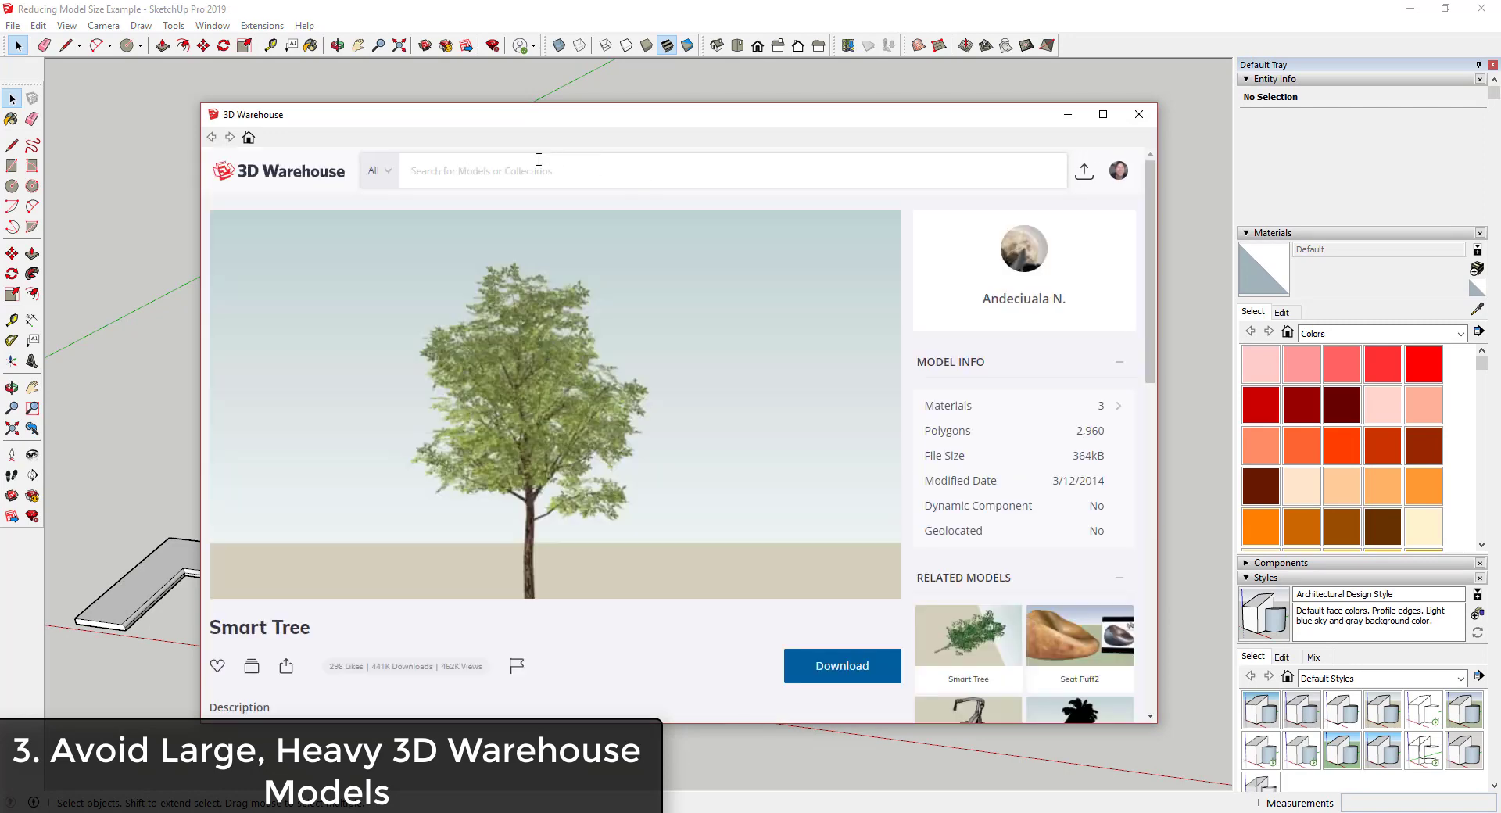
pyautogui.click(539, 160)
pyautogui.write('tree')
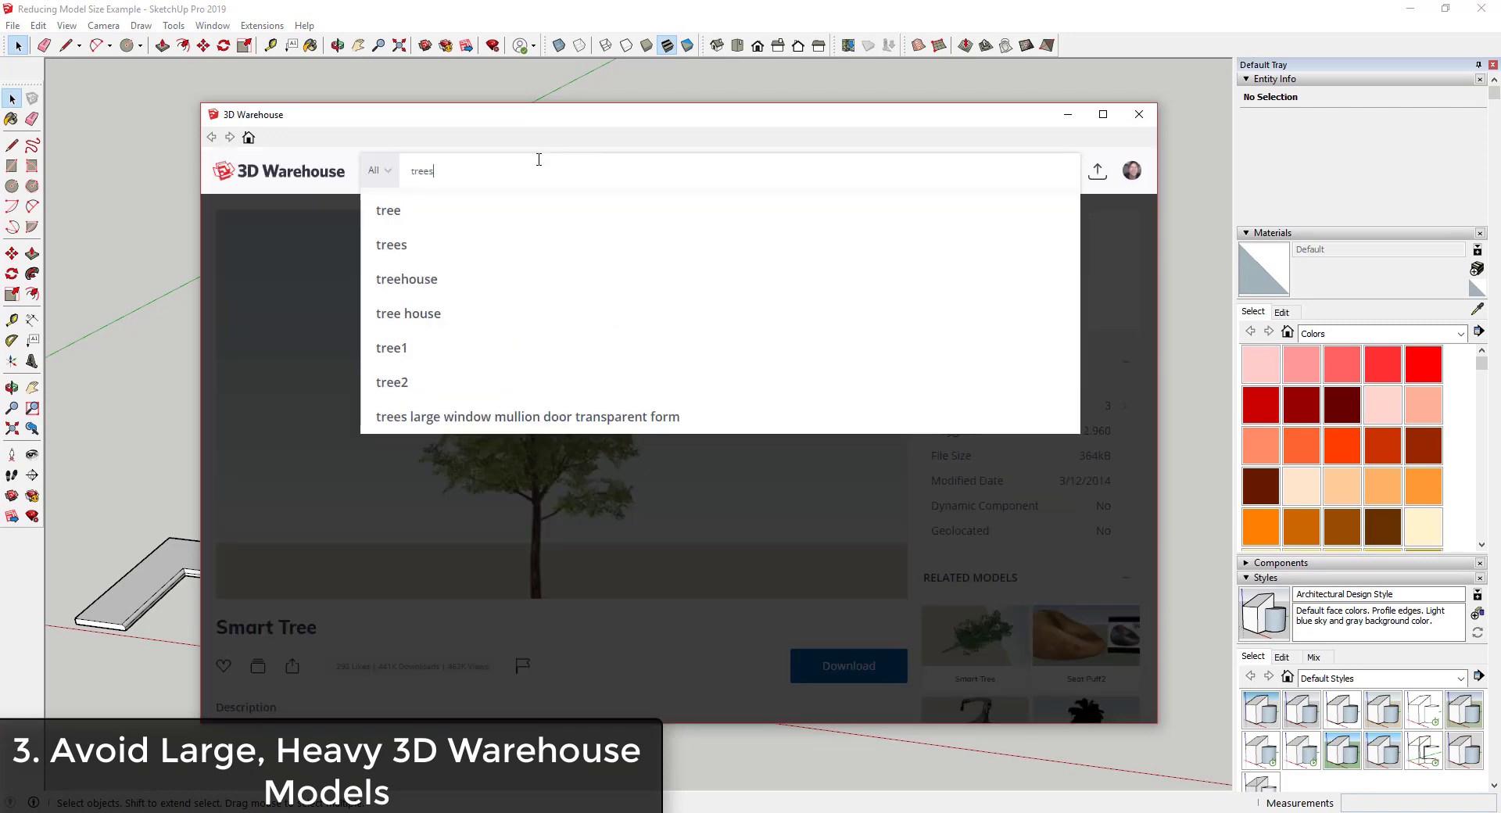
pyautogui.press('BackSpace')
pyautogui.press('Return')
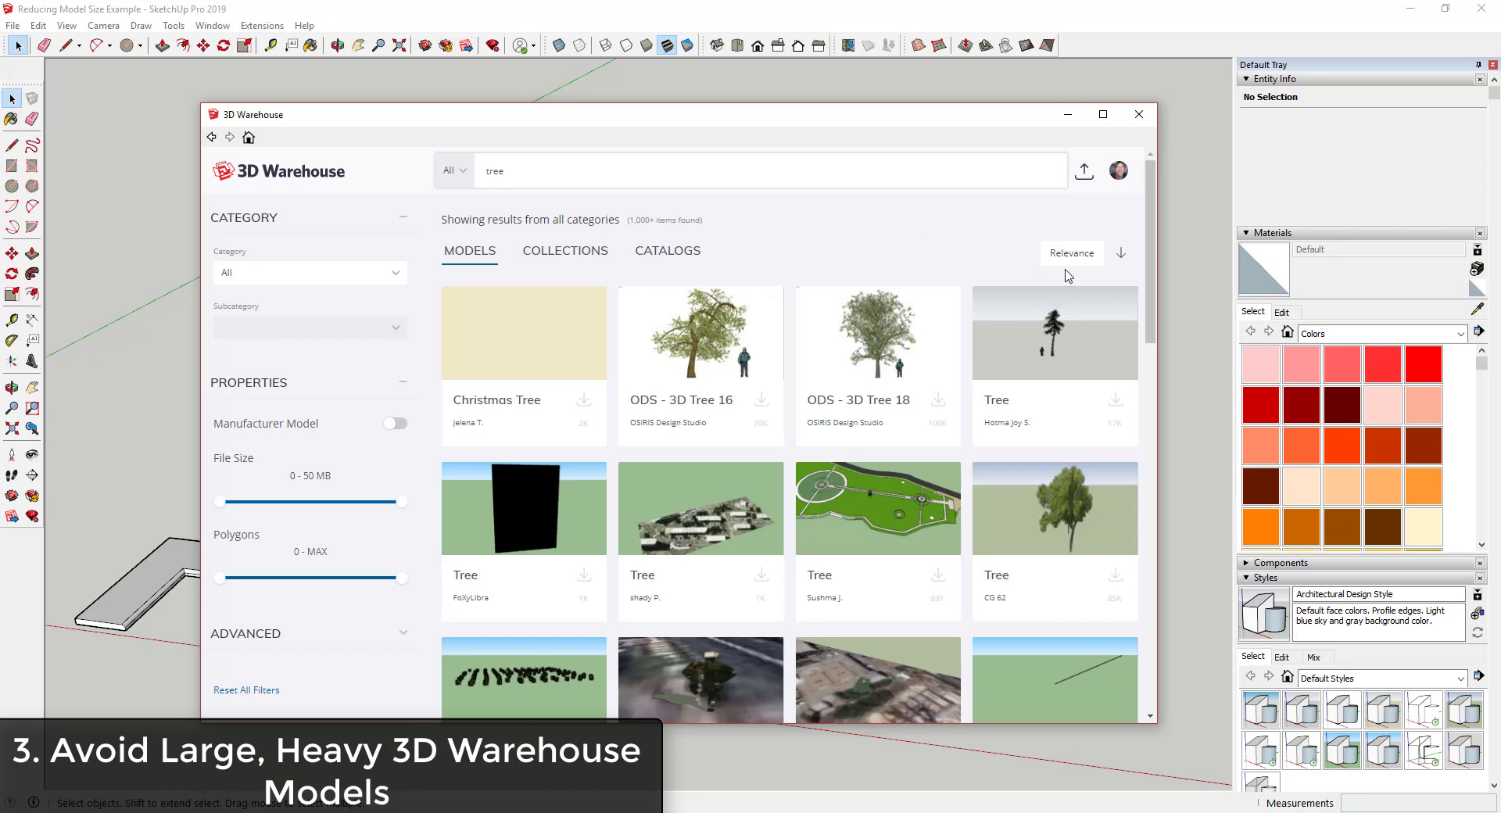
# Sort the tree results by popularity, limit the file size to 9 MB - 50 MB, and browse the filtered models
pyautogui.click(1079, 255)
pyautogui.click(1009, 301)
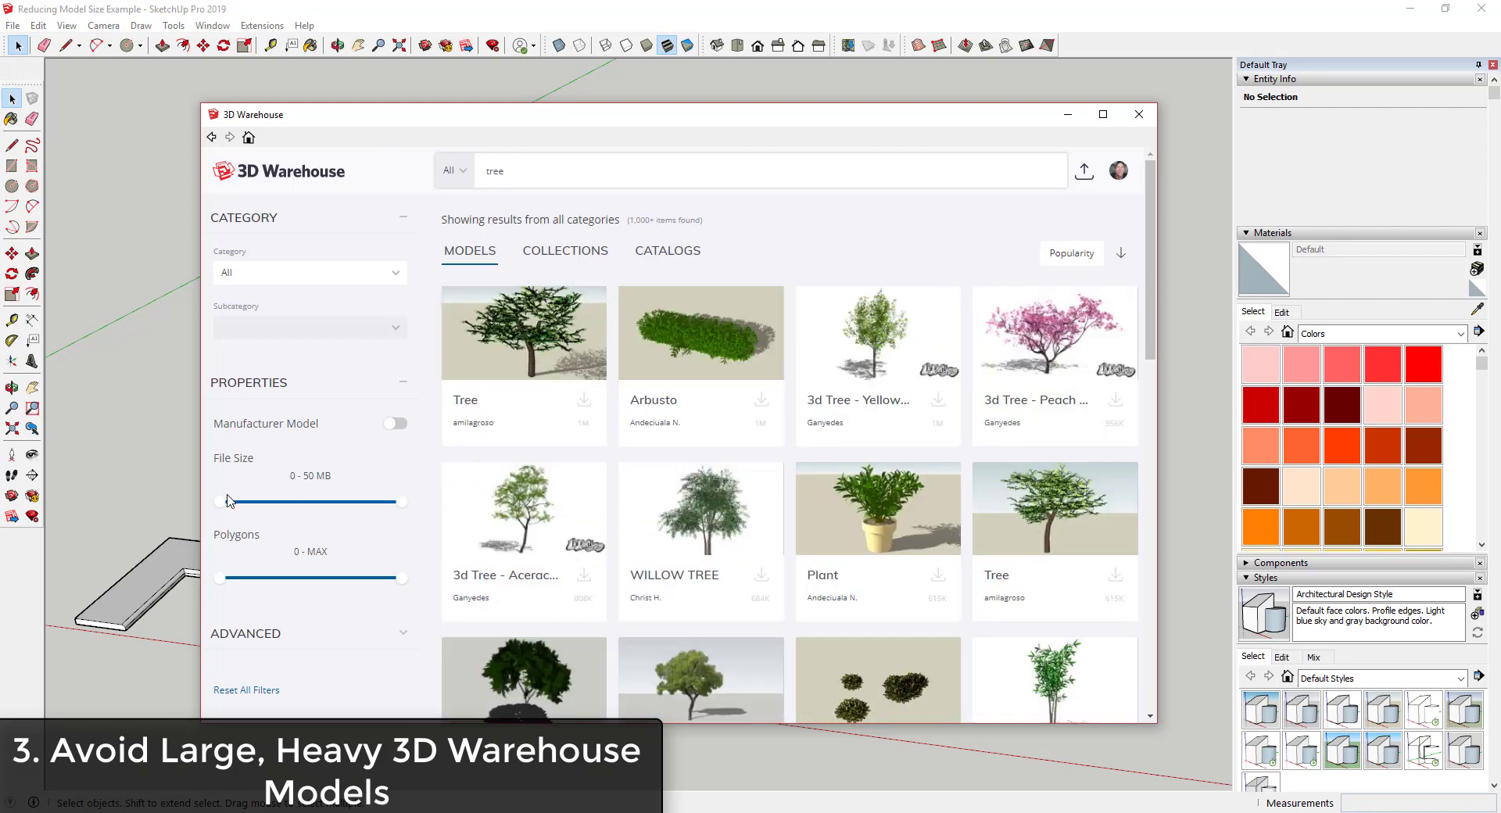
pyautogui.moveTo(228, 498); pyautogui.dragTo(252, 501)
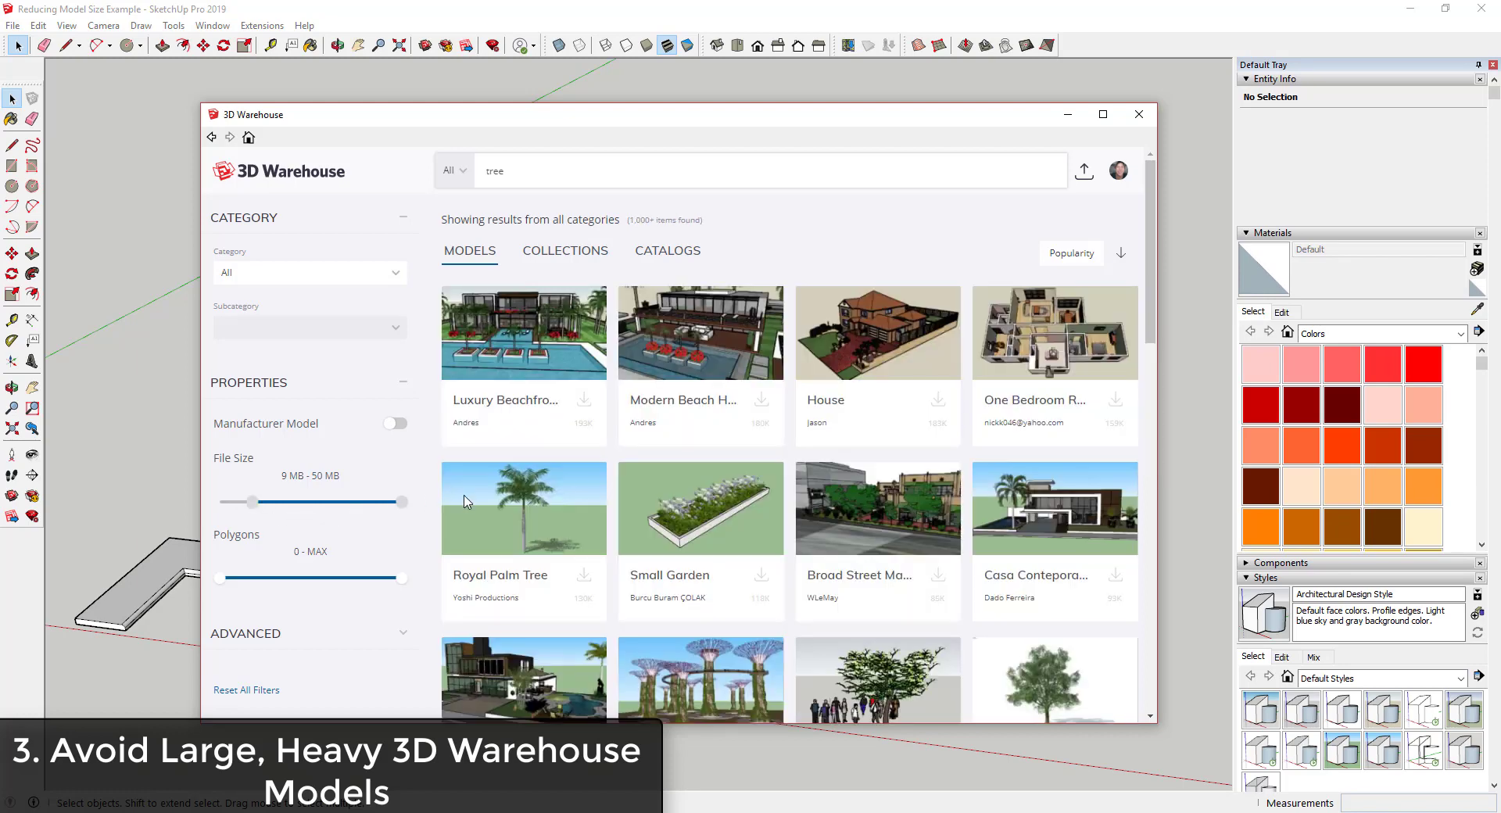
pyautogui.scroll(-3, 993, 470)
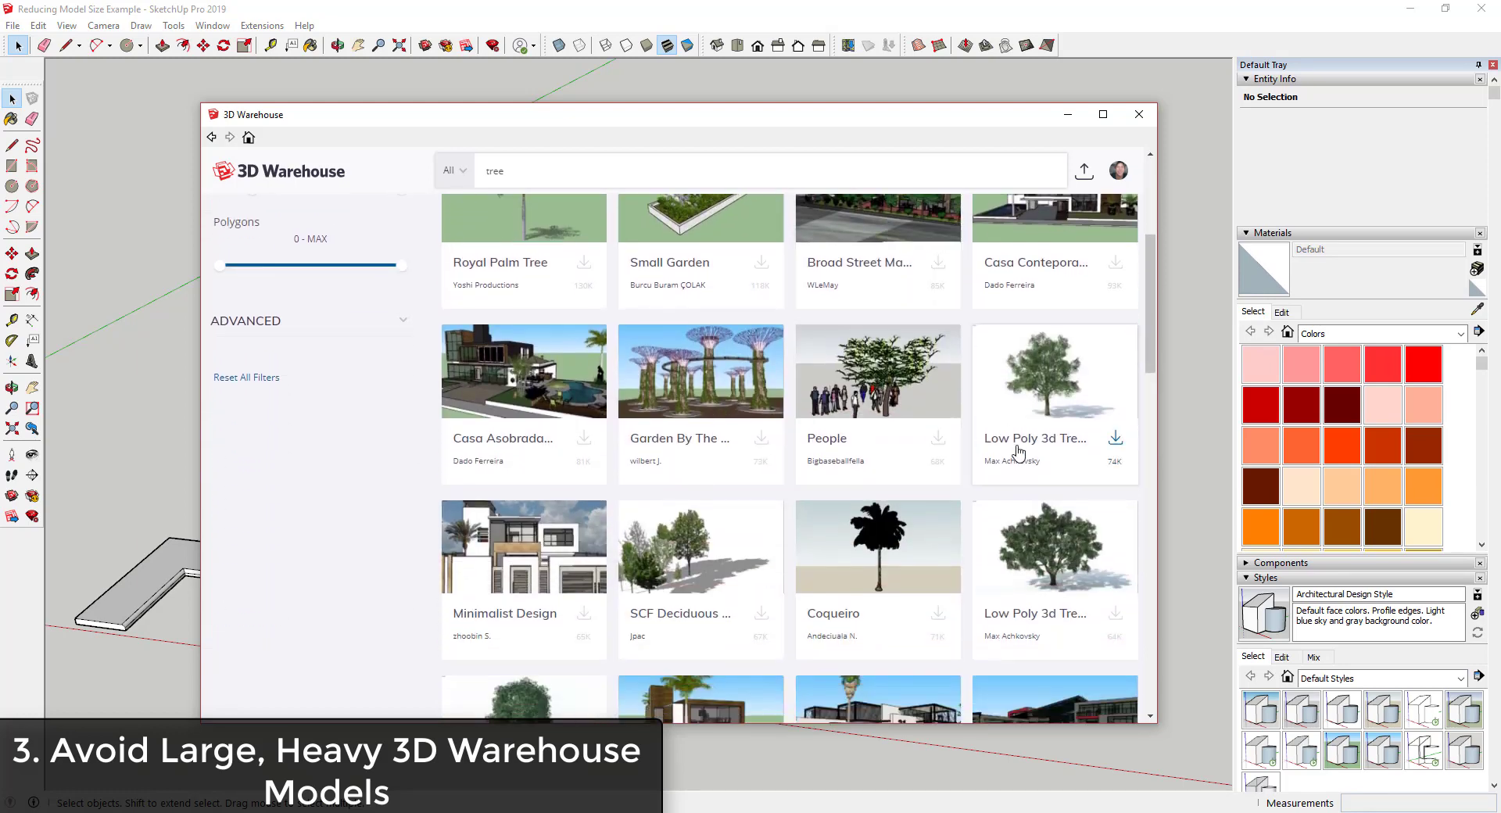
# Download the "Low poly 3d tree (017)" model directly into the open model and place it beside the first tree
pyautogui.click(1048, 397)
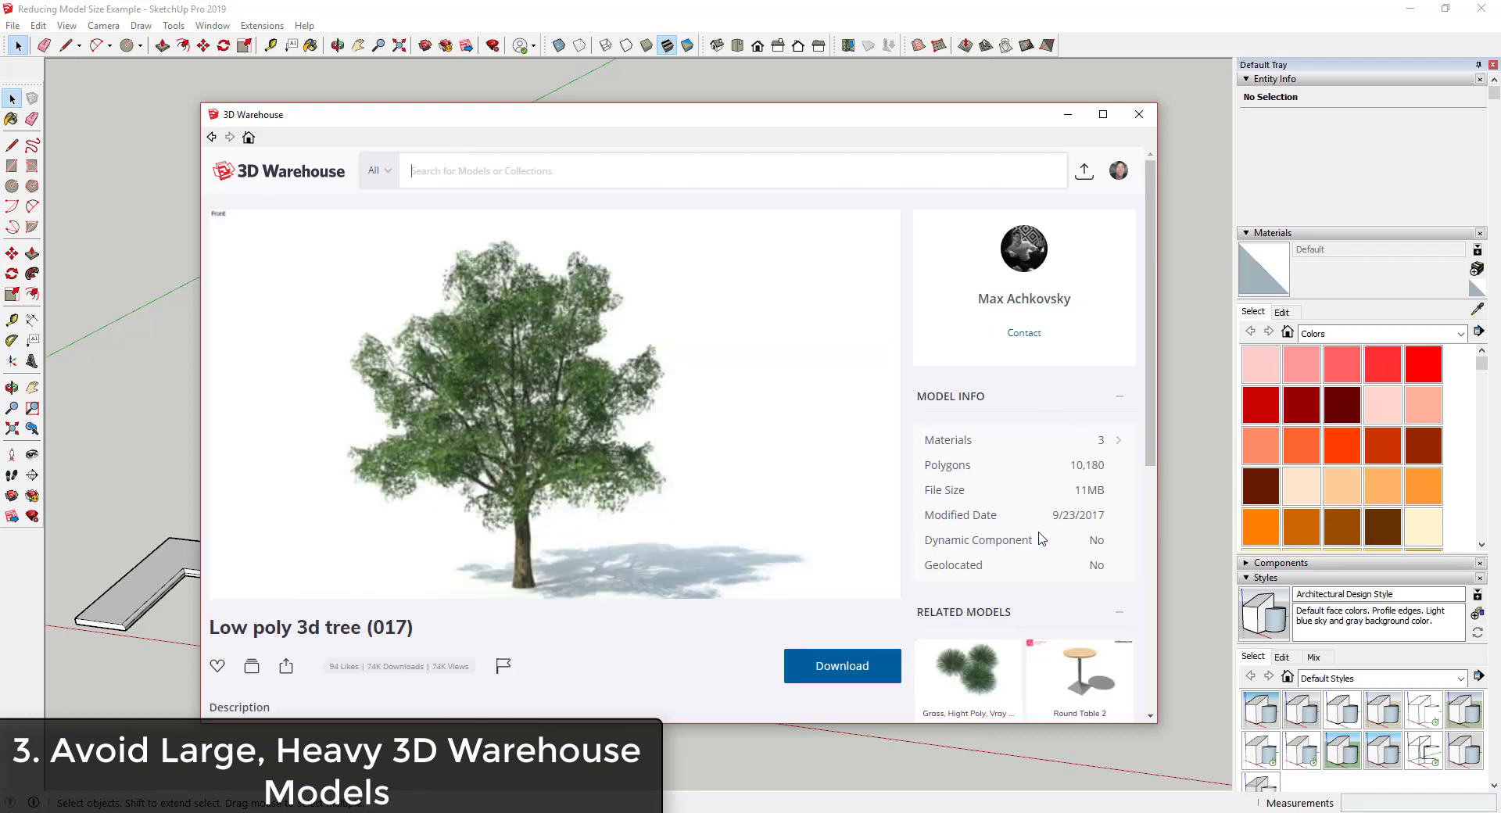
pyautogui.click(843, 675)
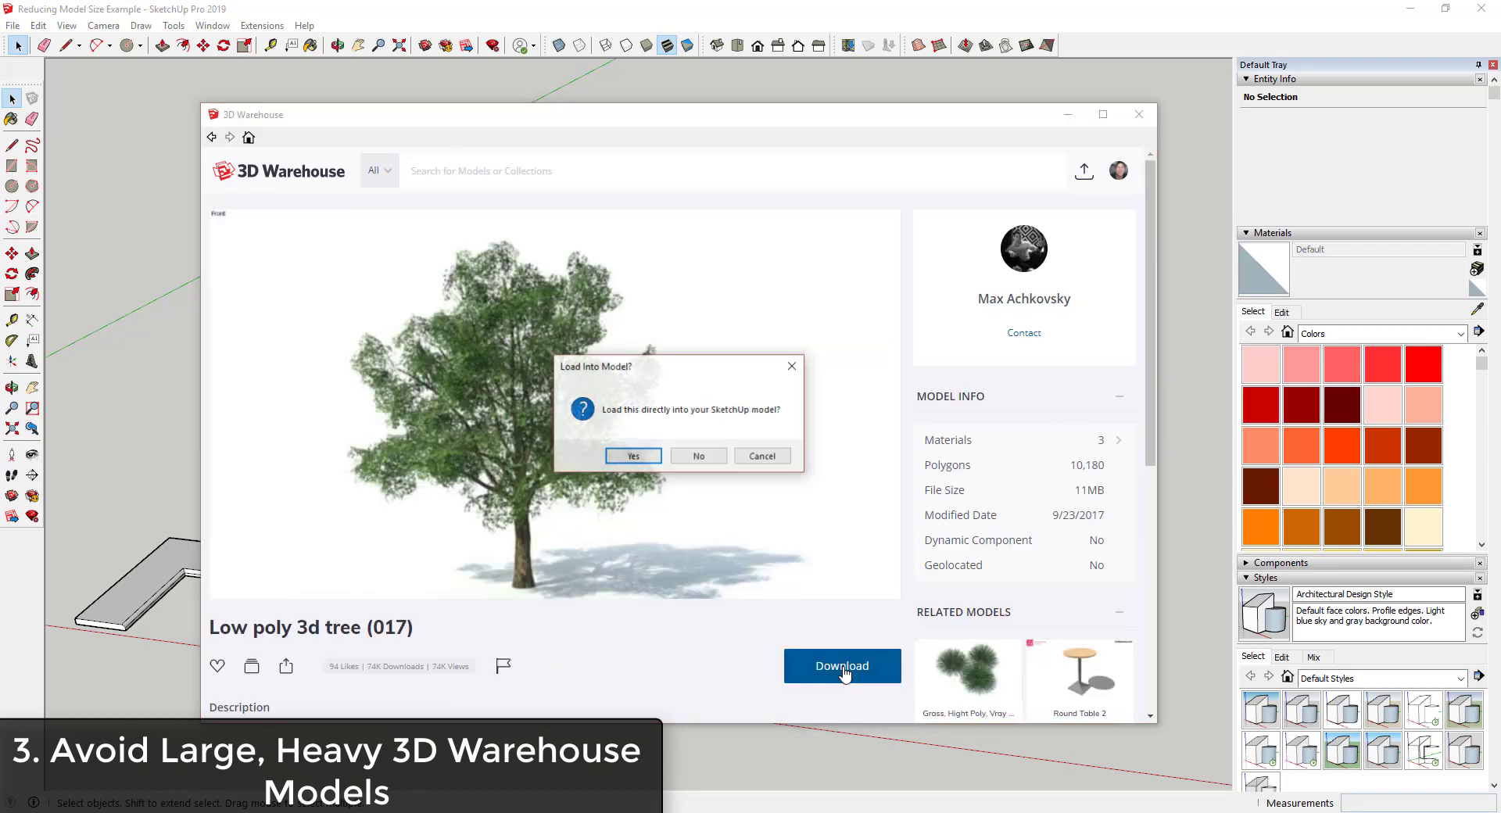
pyautogui.click(633, 457)
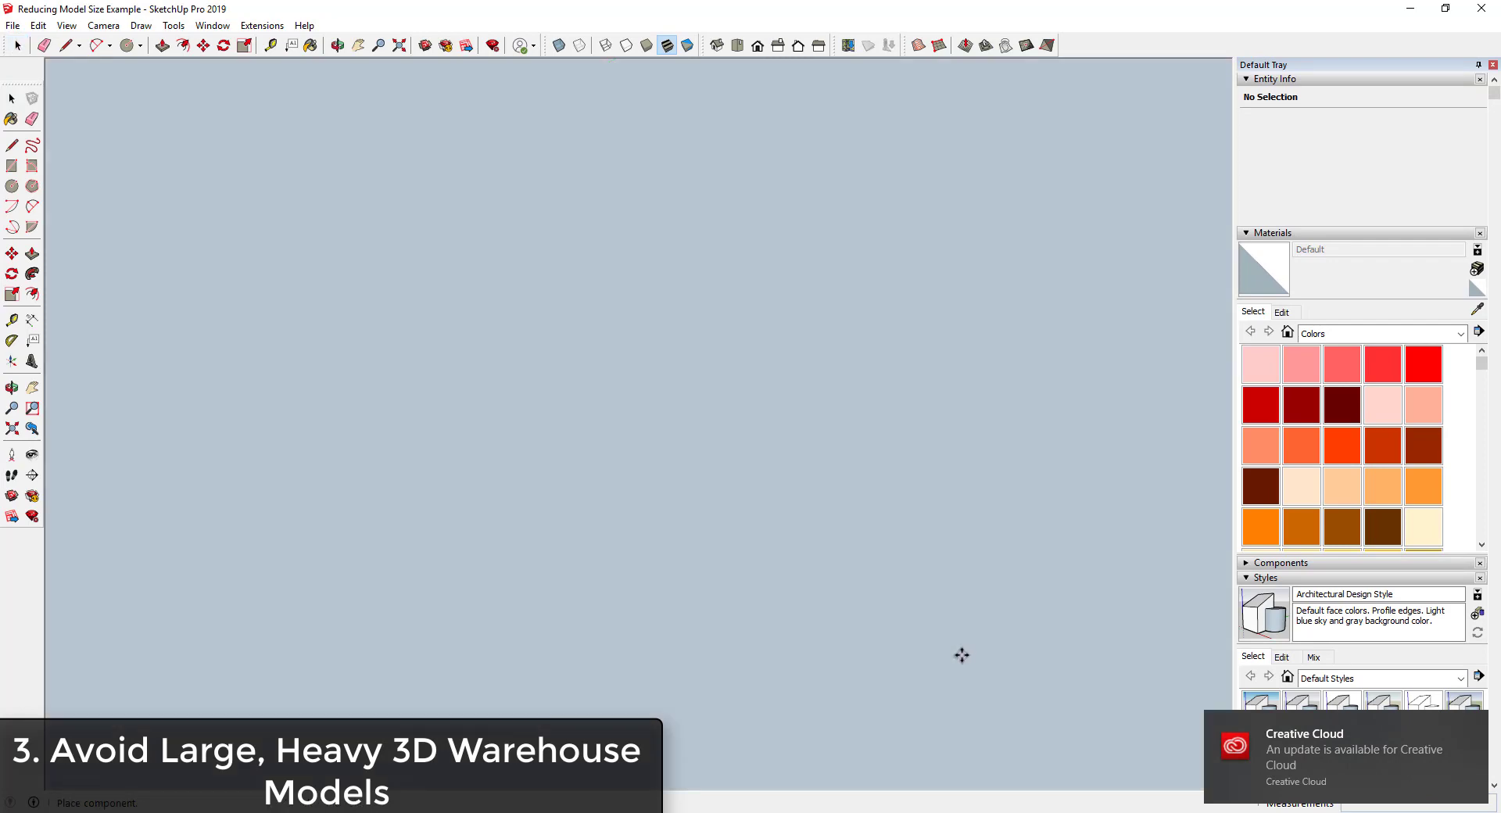
pyautogui.click(961, 651)
pyautogui.moveTo(1086, 493); pyautogui.dragTo(848, 498, button='middle')
pyautogui.moveTo(848, 498); pyautogui.dragTo(770, 492)
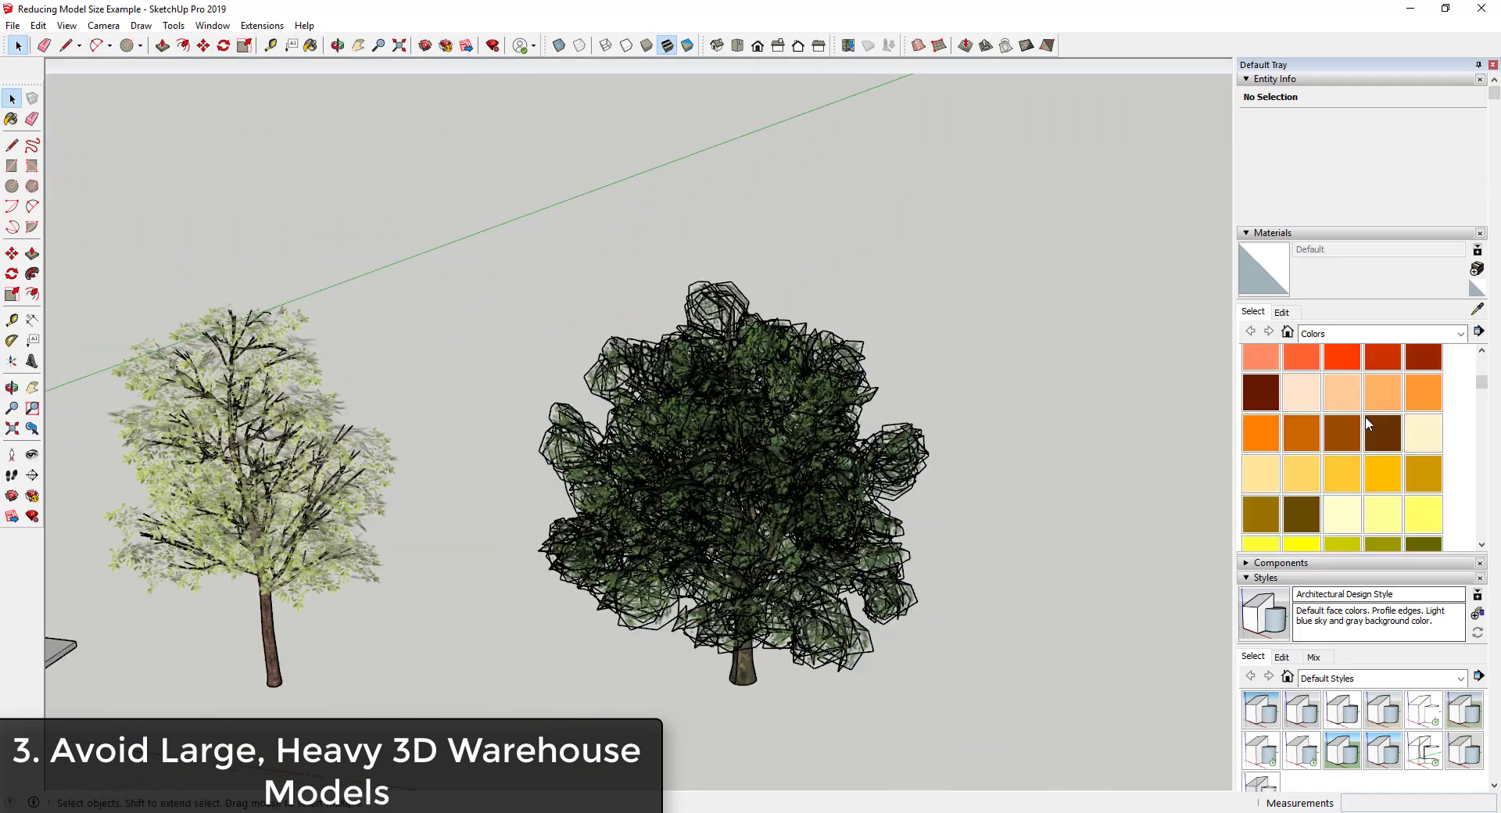
# Turn off Profiles in the current style's edge settings
pyautogui.click(1283, 470)
pyautogui.click(1250, 491)
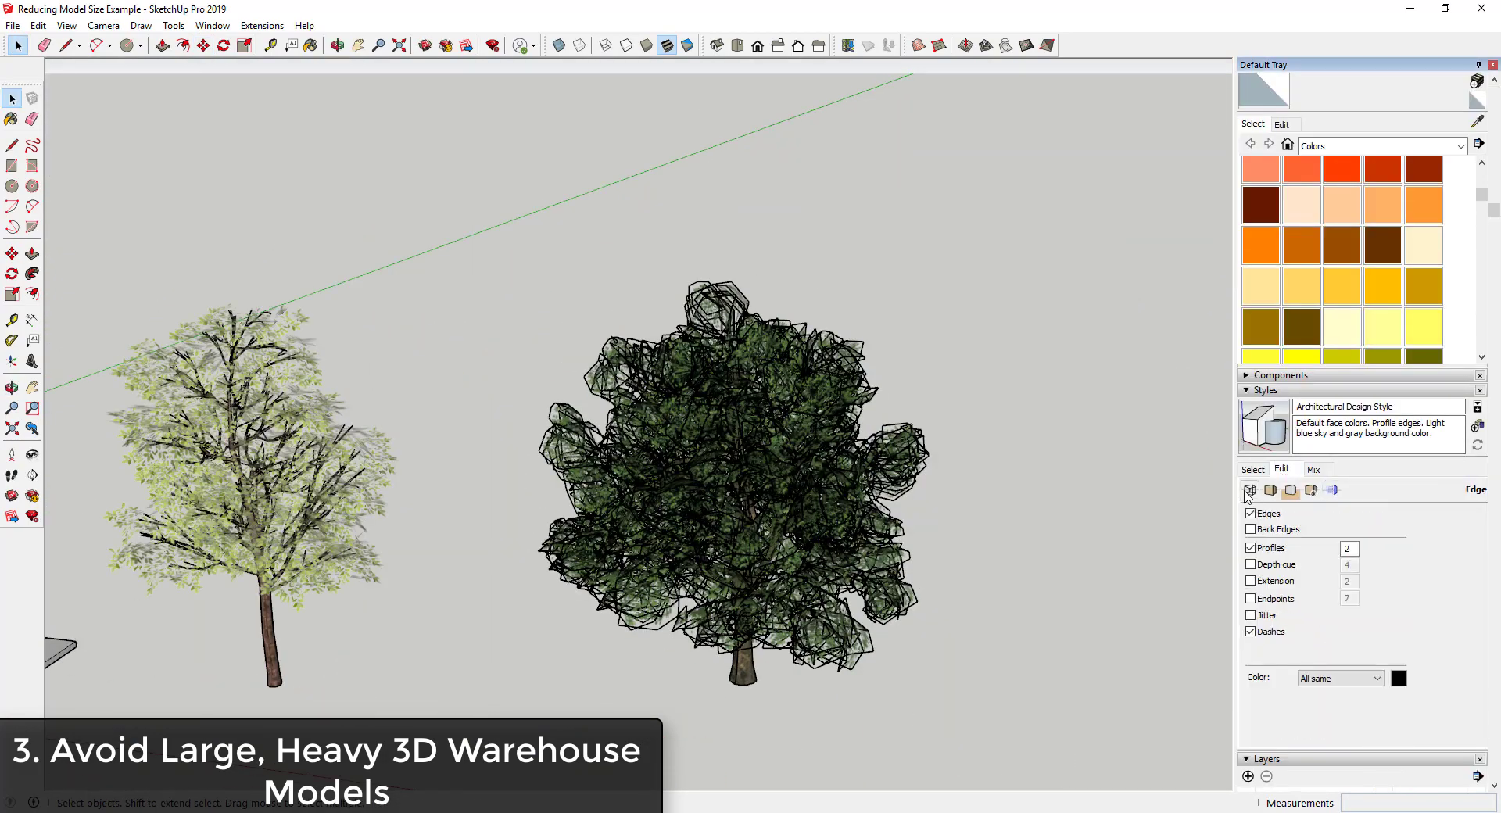
pyautogui.click(1253, 549)
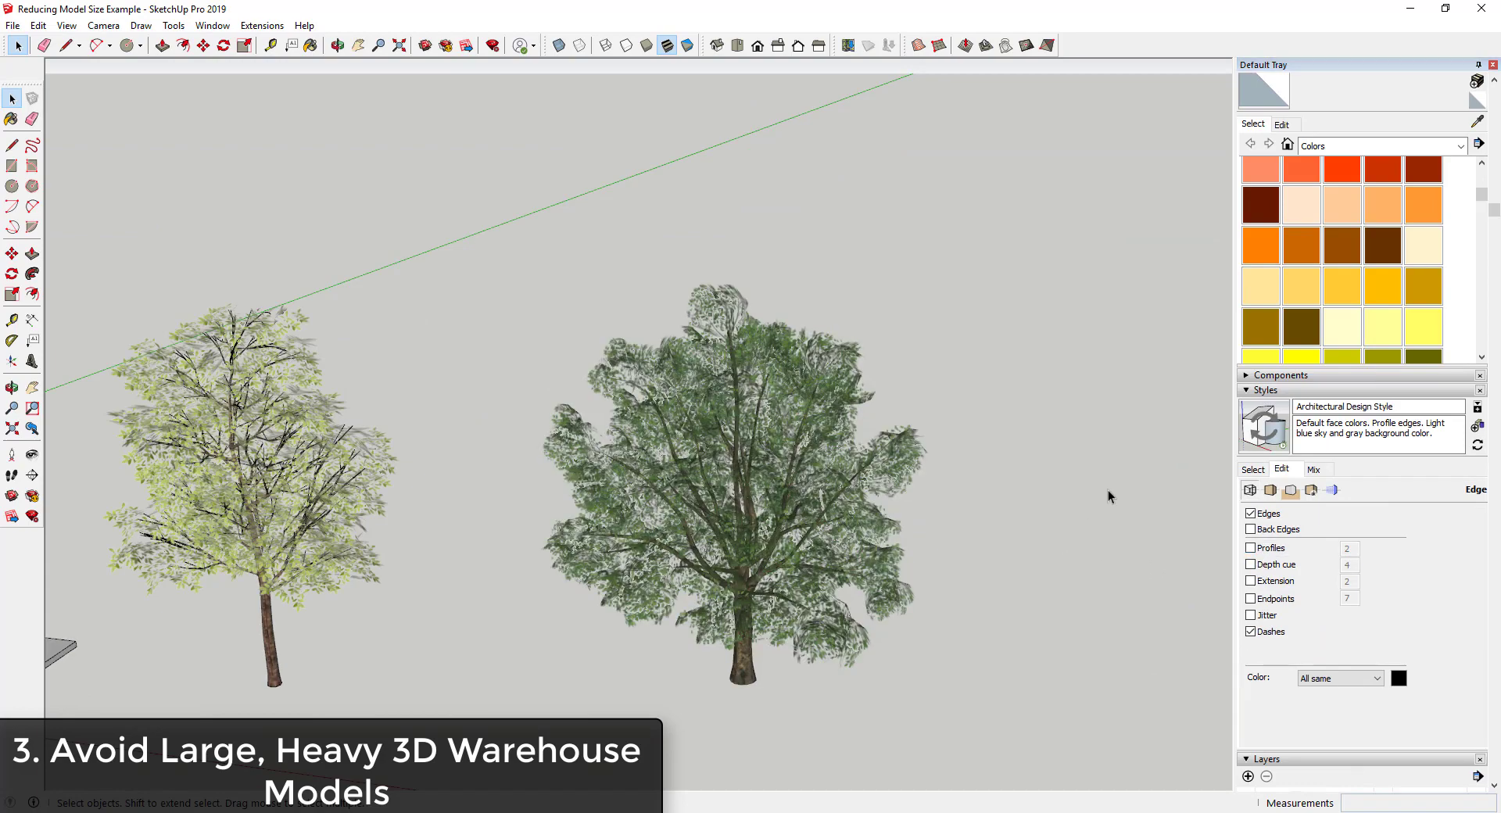
# Compare the two trees side by side, selecting the dark green tree and the lighter tree in turn
pyautogui.moveTo(1109, 490); pyautogui.dragTo(939, 478, button='middle')
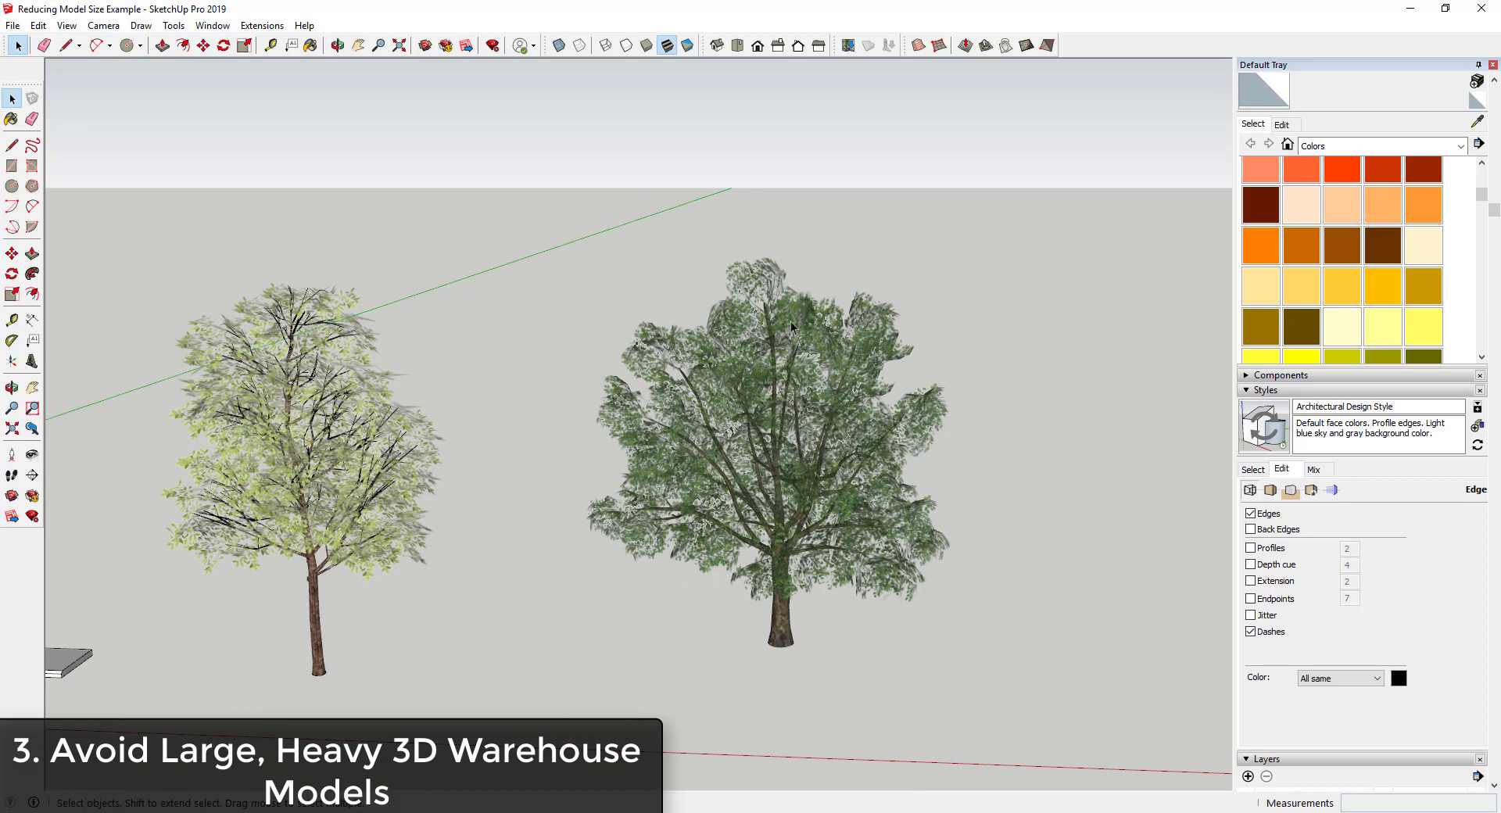
pyautogui.moveTo(767, 565); pyautogui.dragTo(622, 512, button='middle')
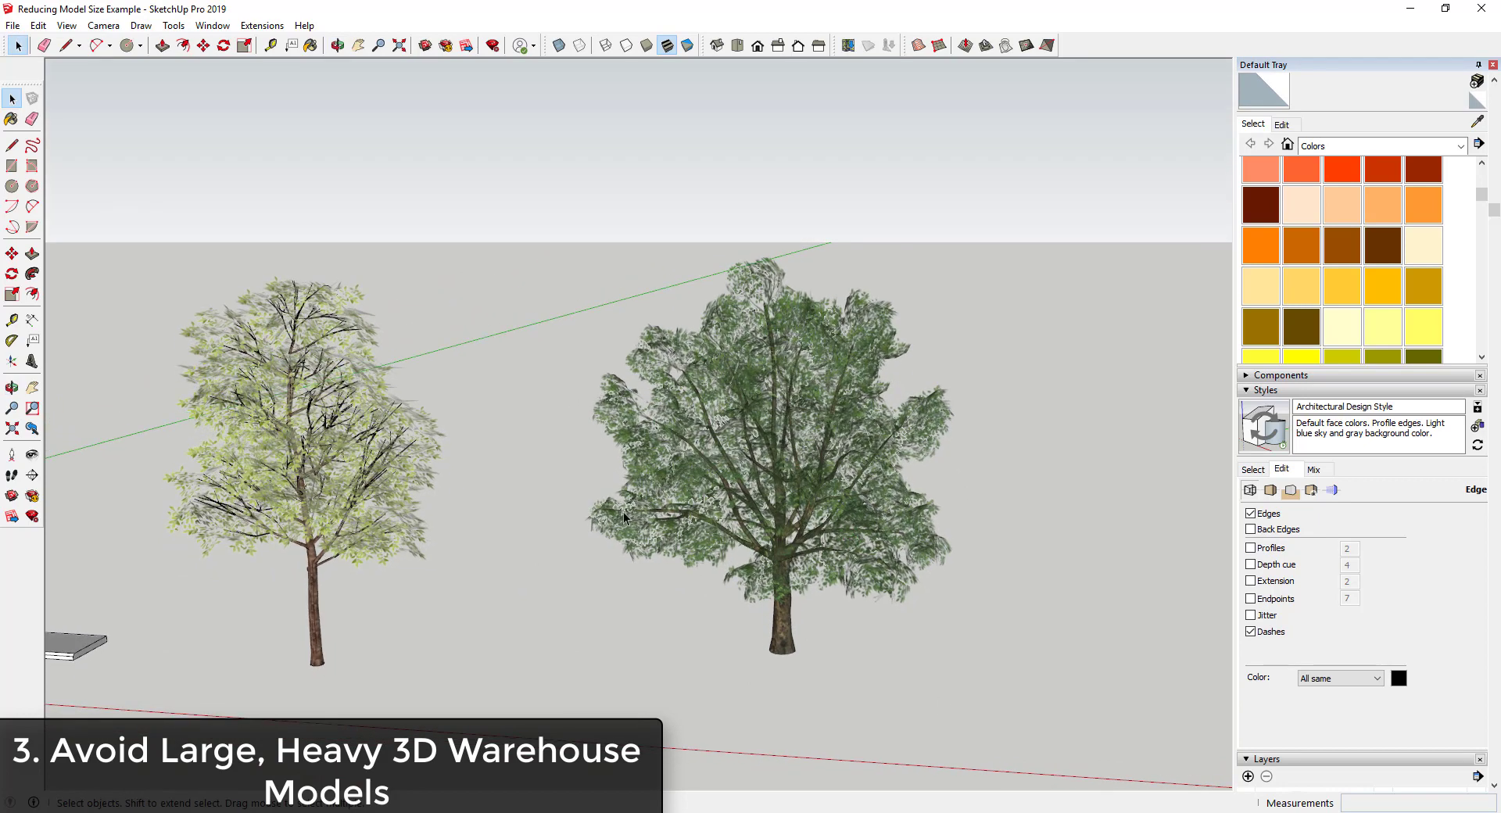
pyautogui.click(760, 513)
pyautogui.click(328, 474)
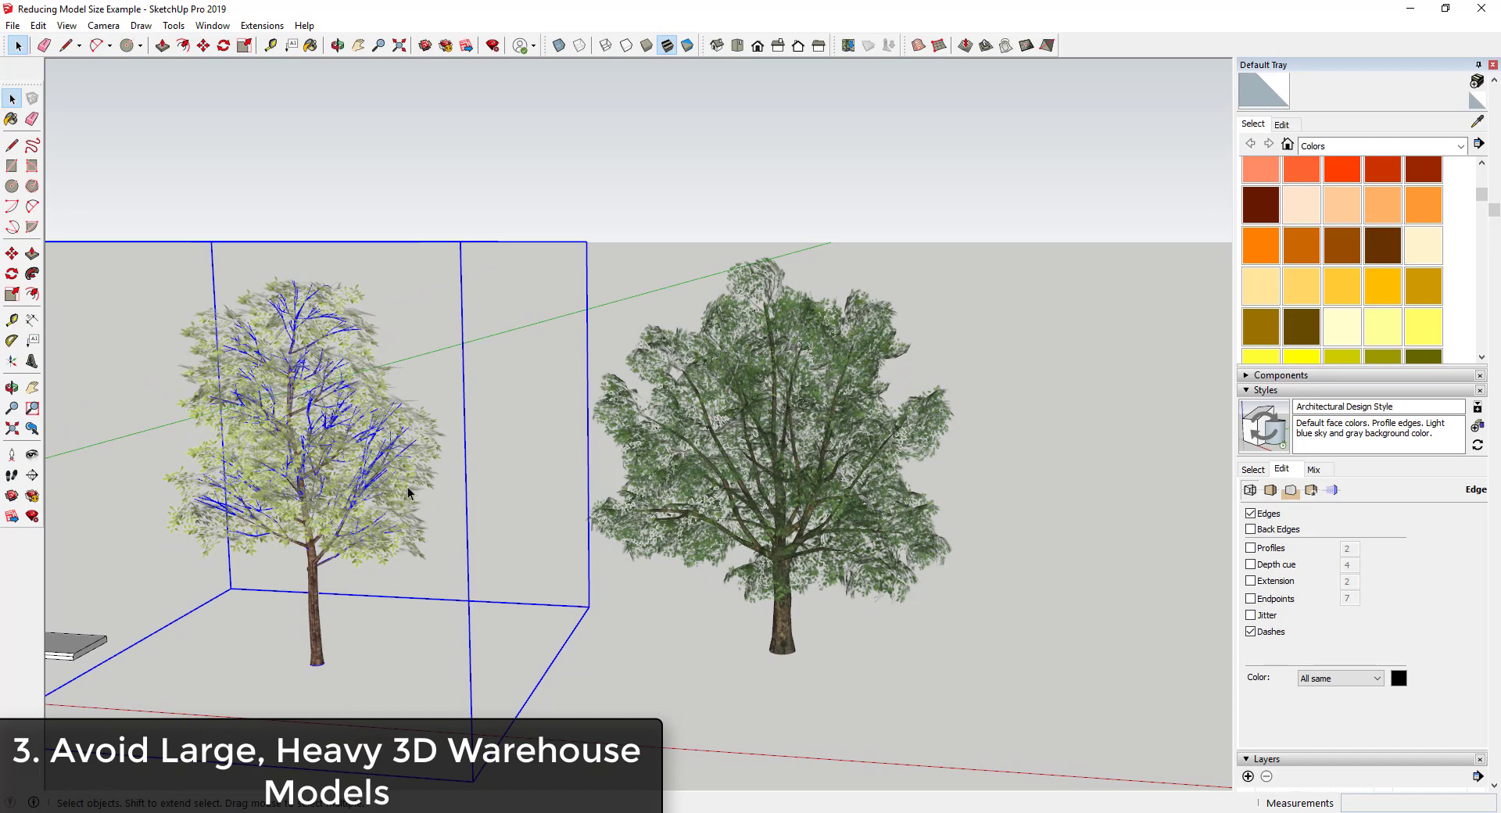
# Draw a large rectangle on the empty ground beside the dark green tree, along the red axis
pyautogui.scroll(-2, 931, 588)
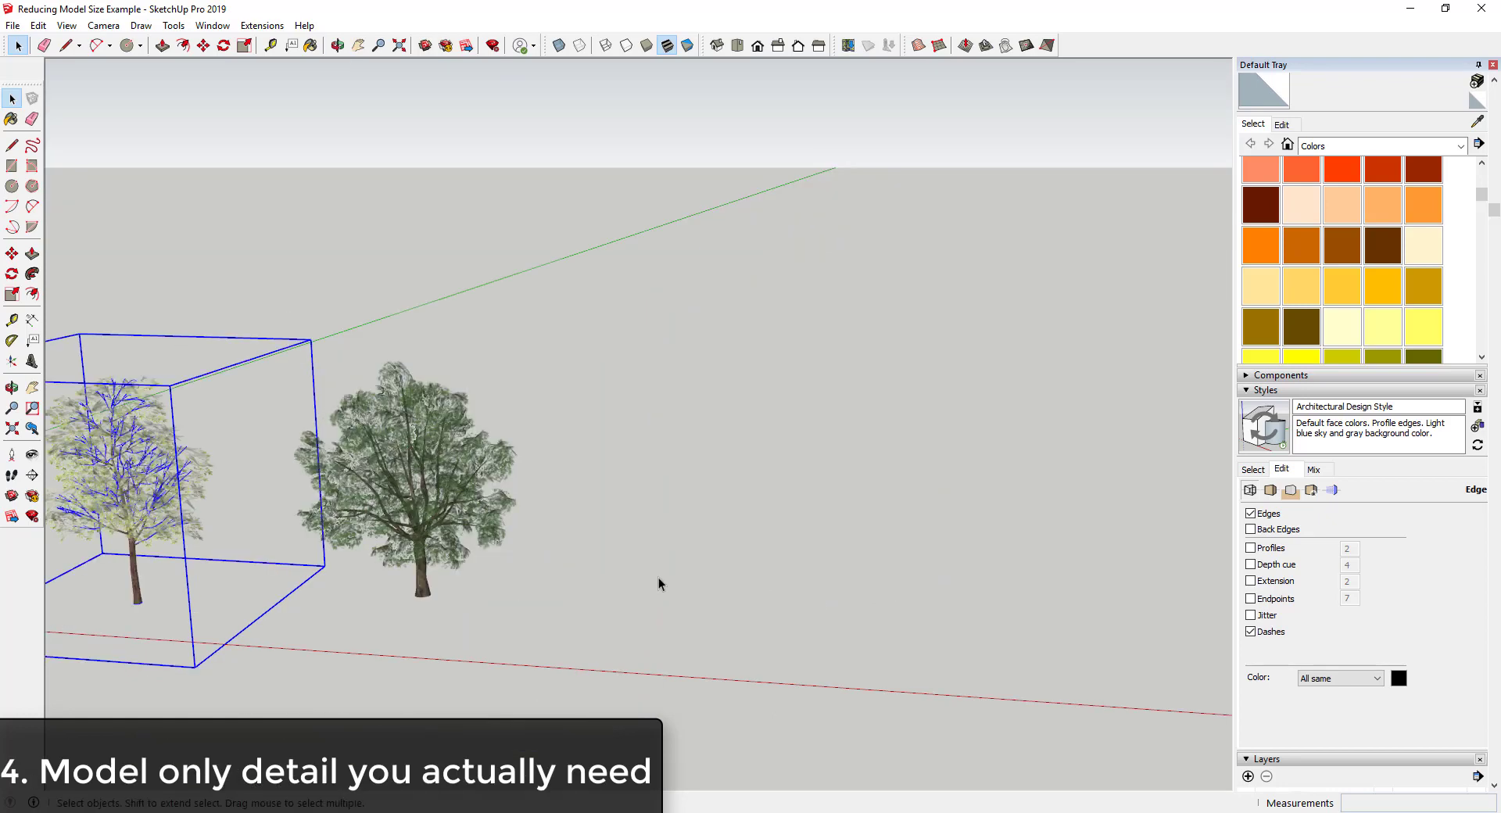
pyautogui.moveTo(694, 560); pyautogui.dragTo(735, 590, button='middle')
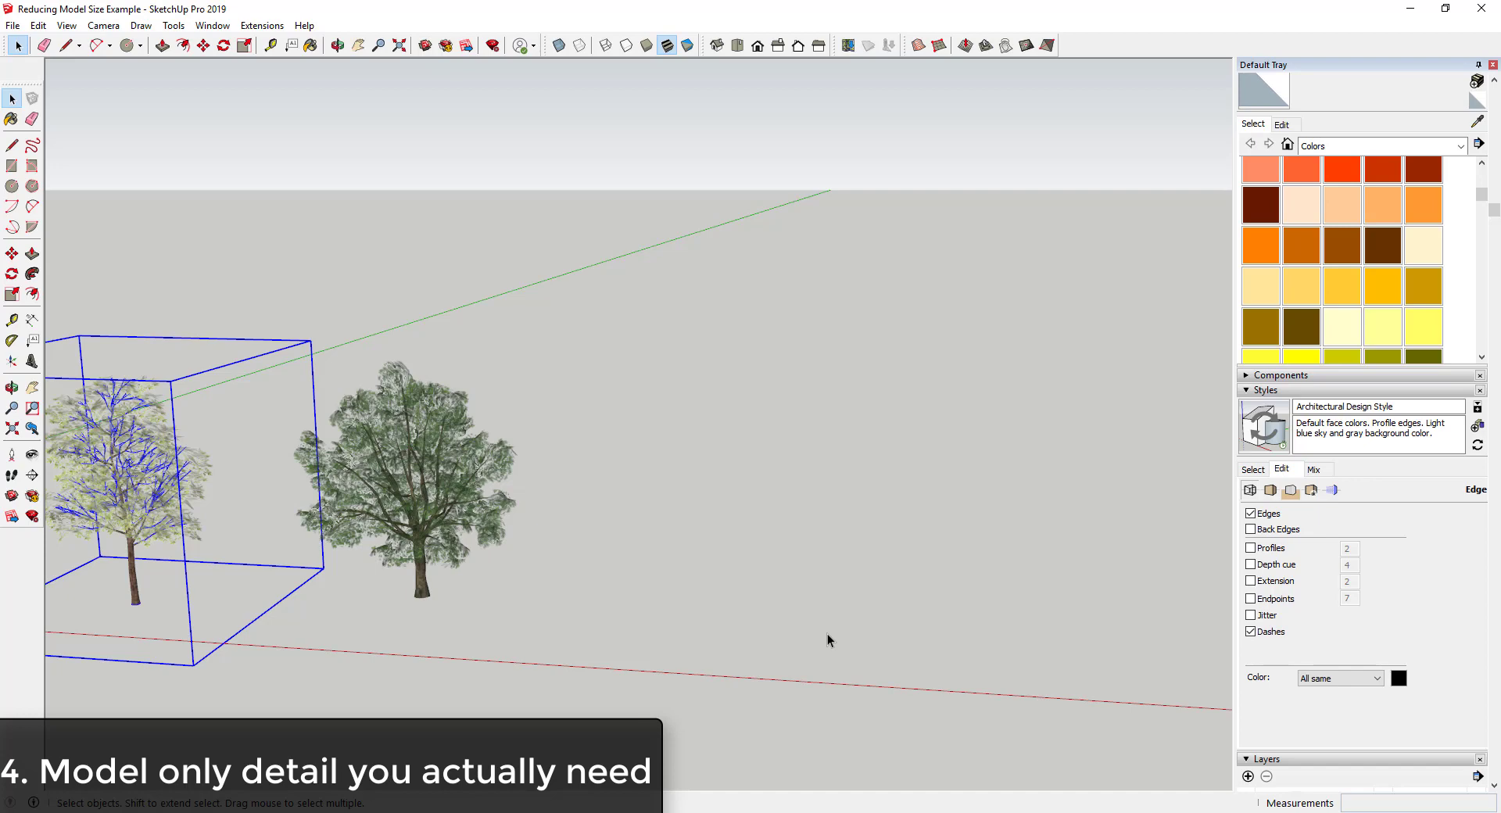
pyautogui.press('o')
pyautogui.moveTo(772, 653)
pyautogui.mouseDown()
pyautogui.moveTo(784, 654)
pyautogui.moveTo(767, 657)
pyautogui.mouseUp()
pyautogui.press('space')
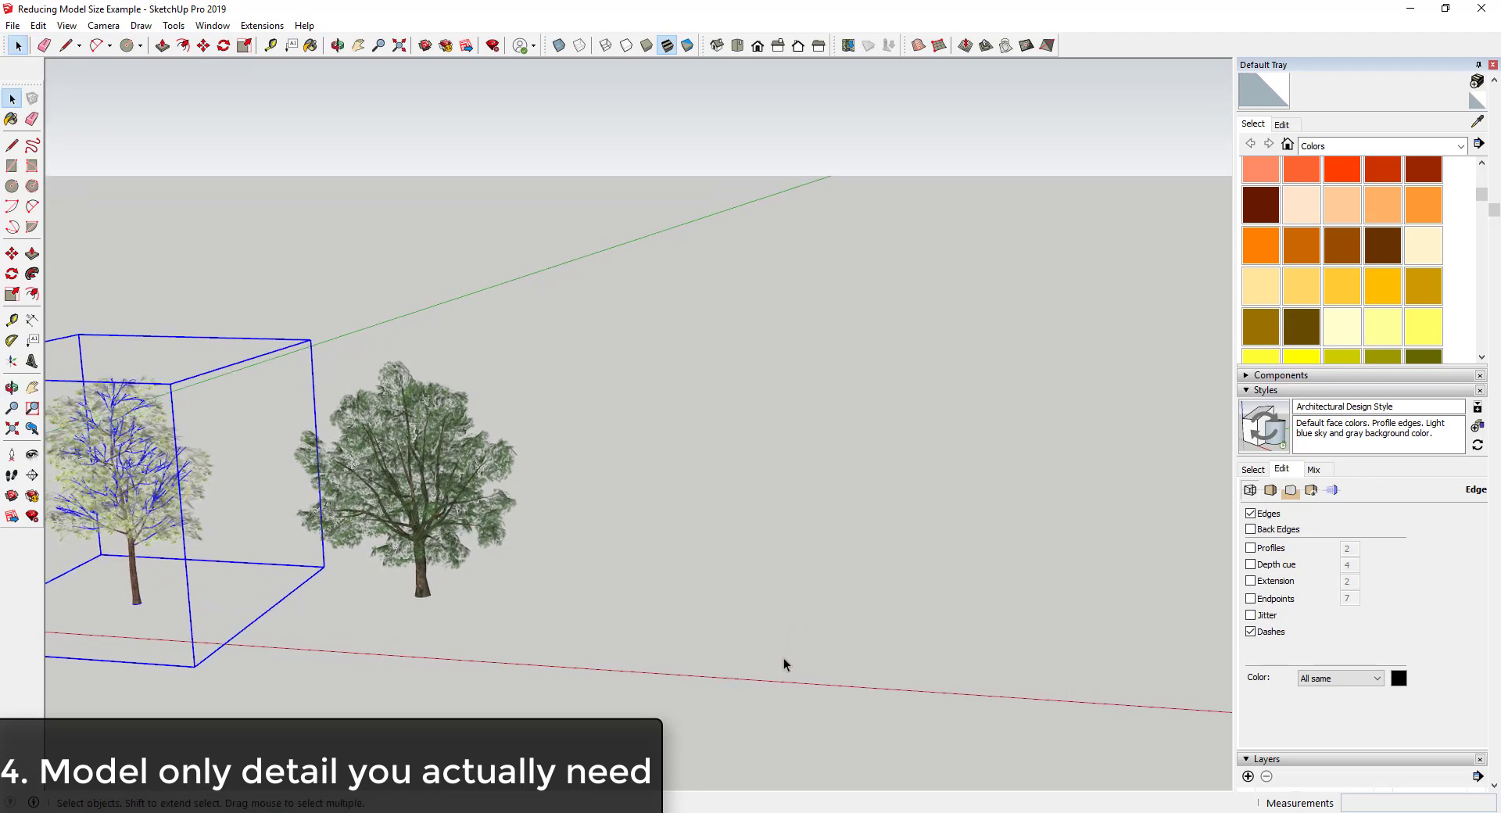
pyautogui.moveTo(784, 664); pyautogui.dragTo(750, 659, button='middle')
pyautogui.press('r')
pyautogui.click(742, 672)
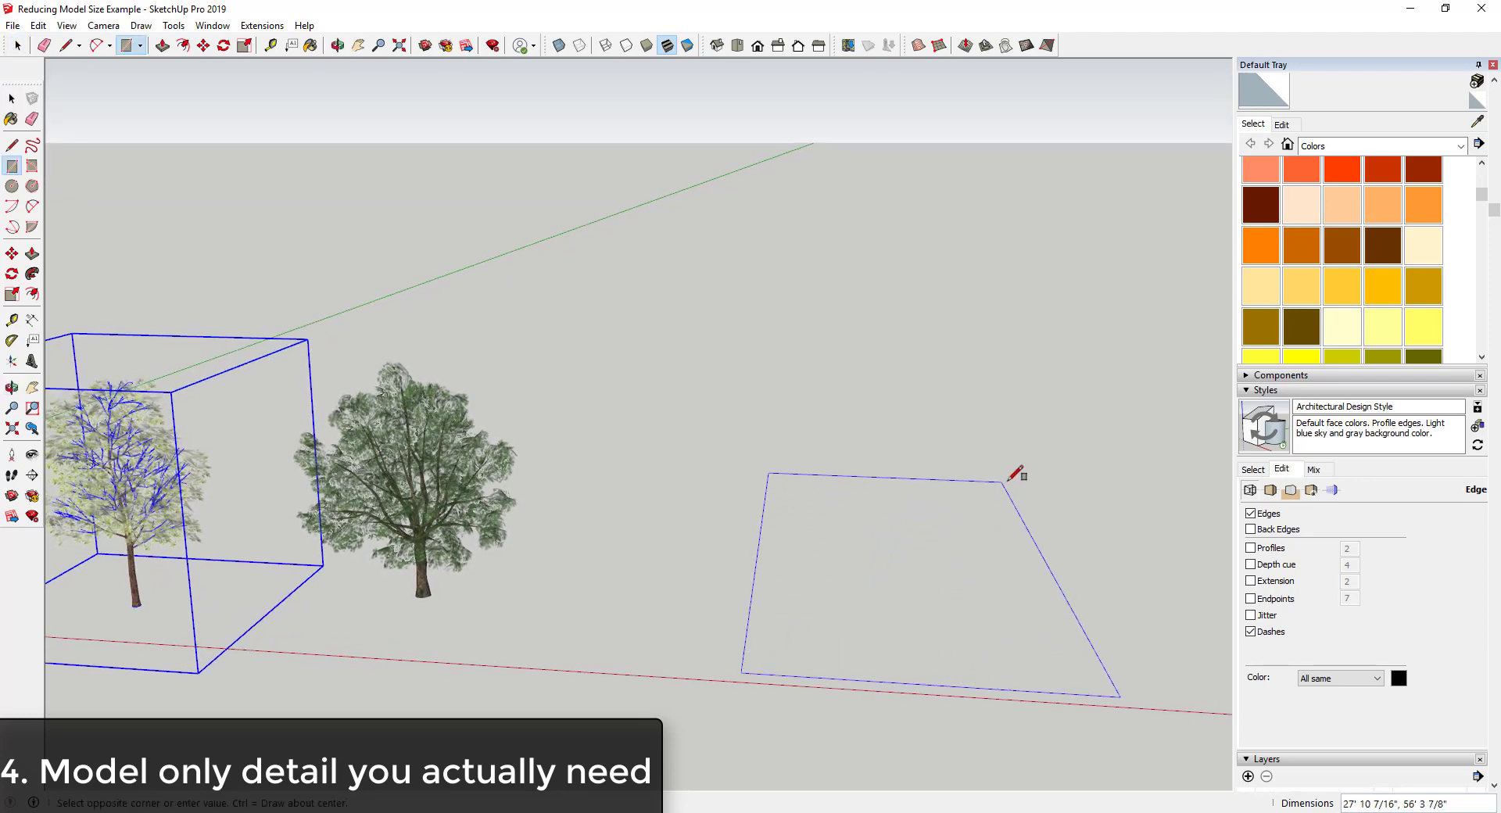
pyautogui.click(1079, 475)
pyautogui.keyDown('shift'); pyautogui.moveTo(1042, 529); pyautogui.dragTo(825, 553, button='middle'); pyautogui.keyUp('shift')
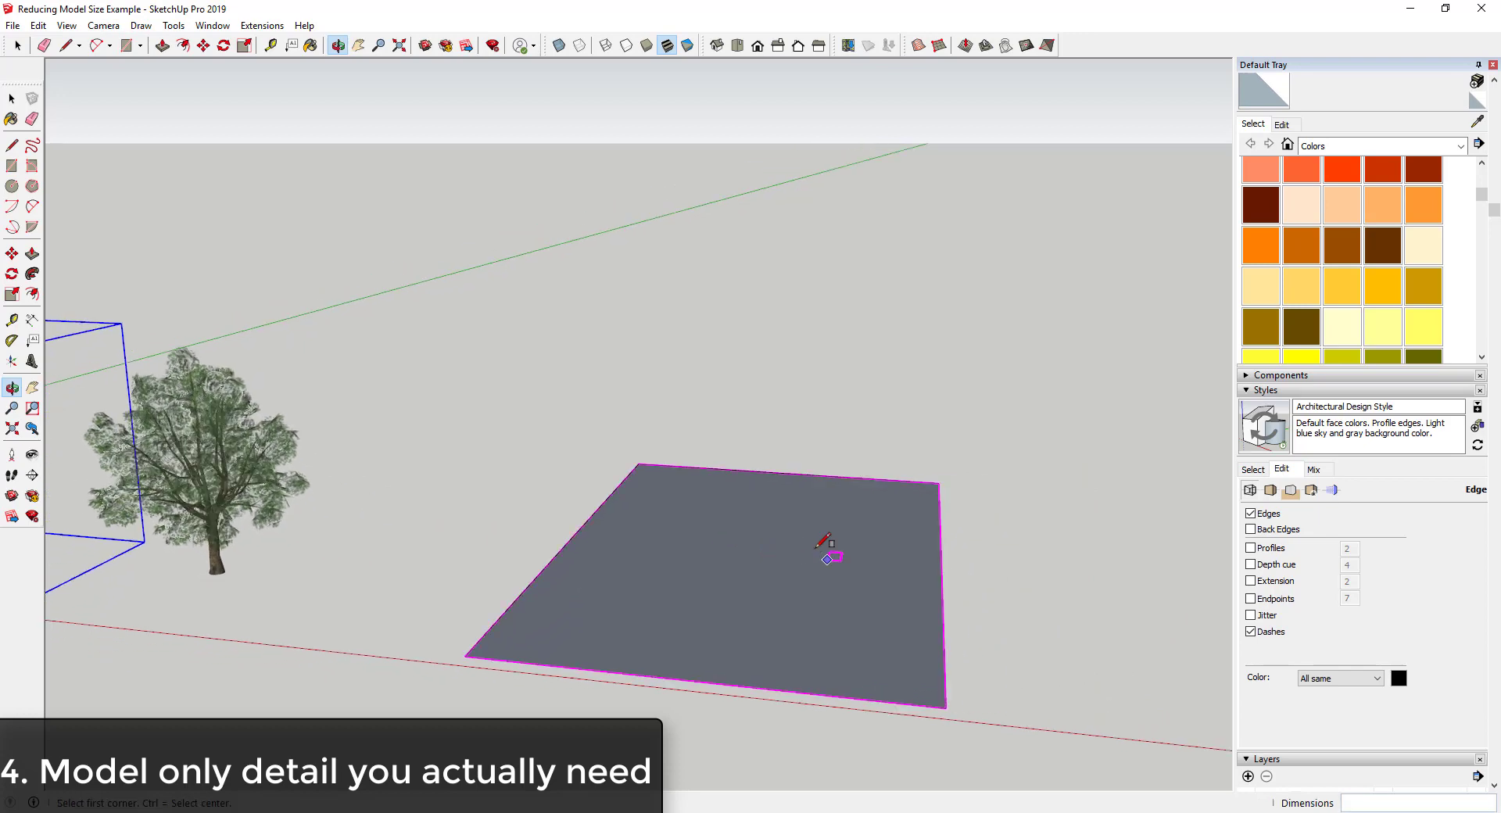
# Turn the style's Profiles back on and hide the dark green tree
pyautogui.press('space')
pyautogui.click(1251, 548)
pyautogui.rightClick(208, 441)
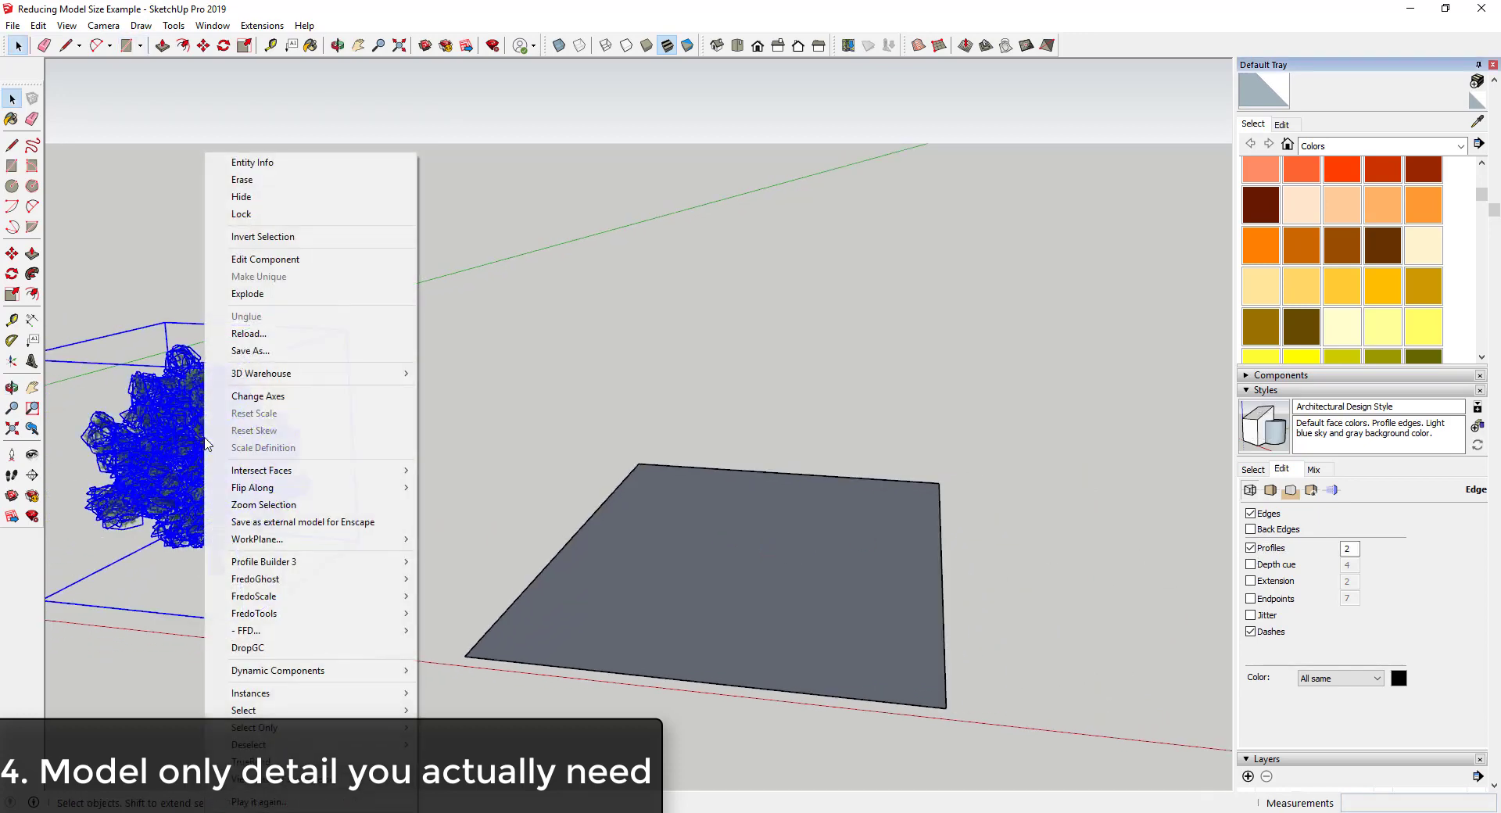
pyautogui.click(242, 201)
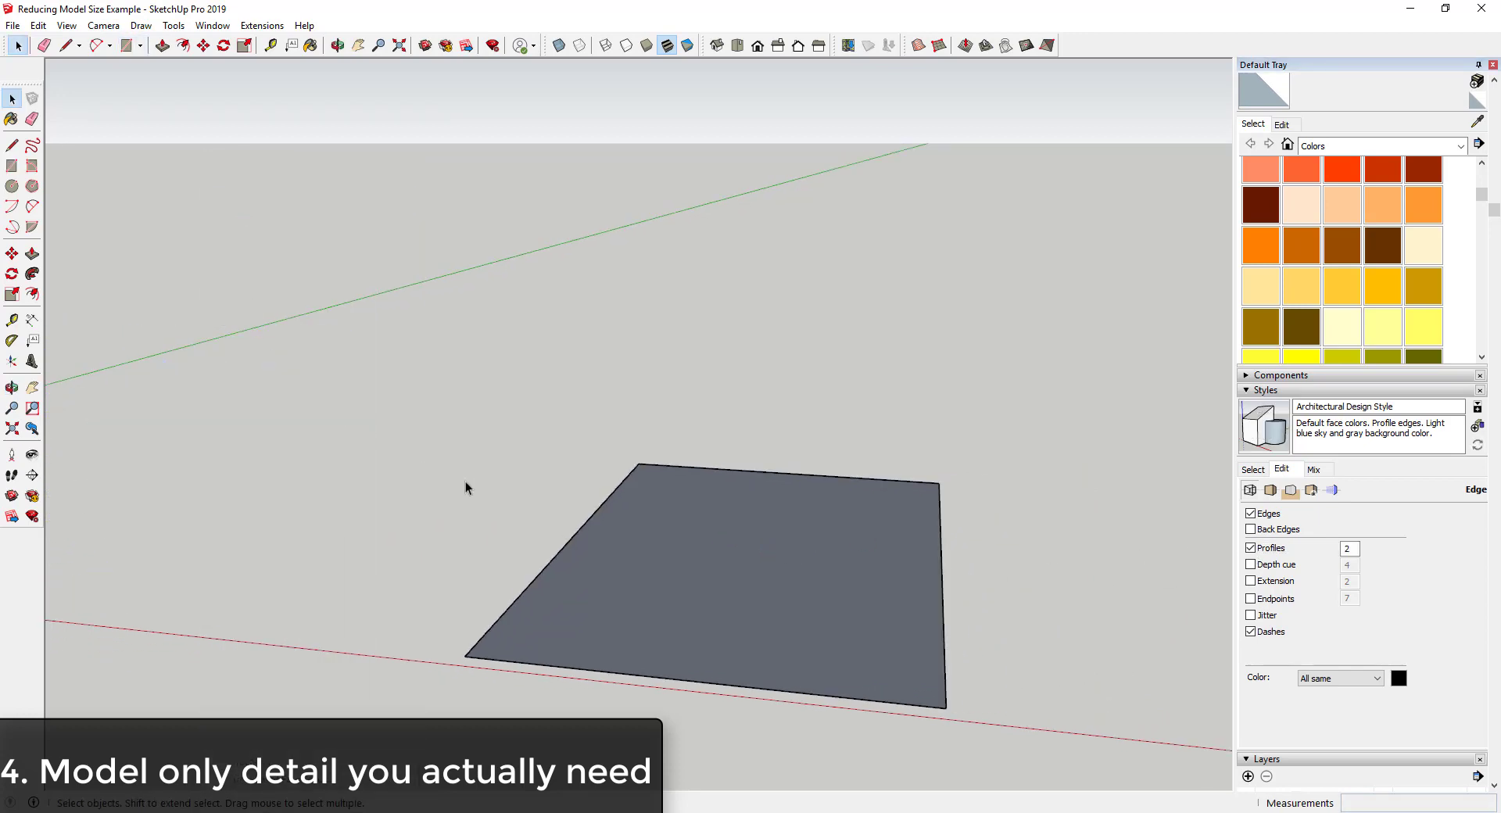
# Copy the rectangle's face along the red axis, leaving a gap between the original and the copy
pyautogui.moveTo(469, 488); pyautogui.dragTo(838, 611, button='middle')
pyautogui.click(635, 527)
pyautogui.scroll(-5, 635, 533)
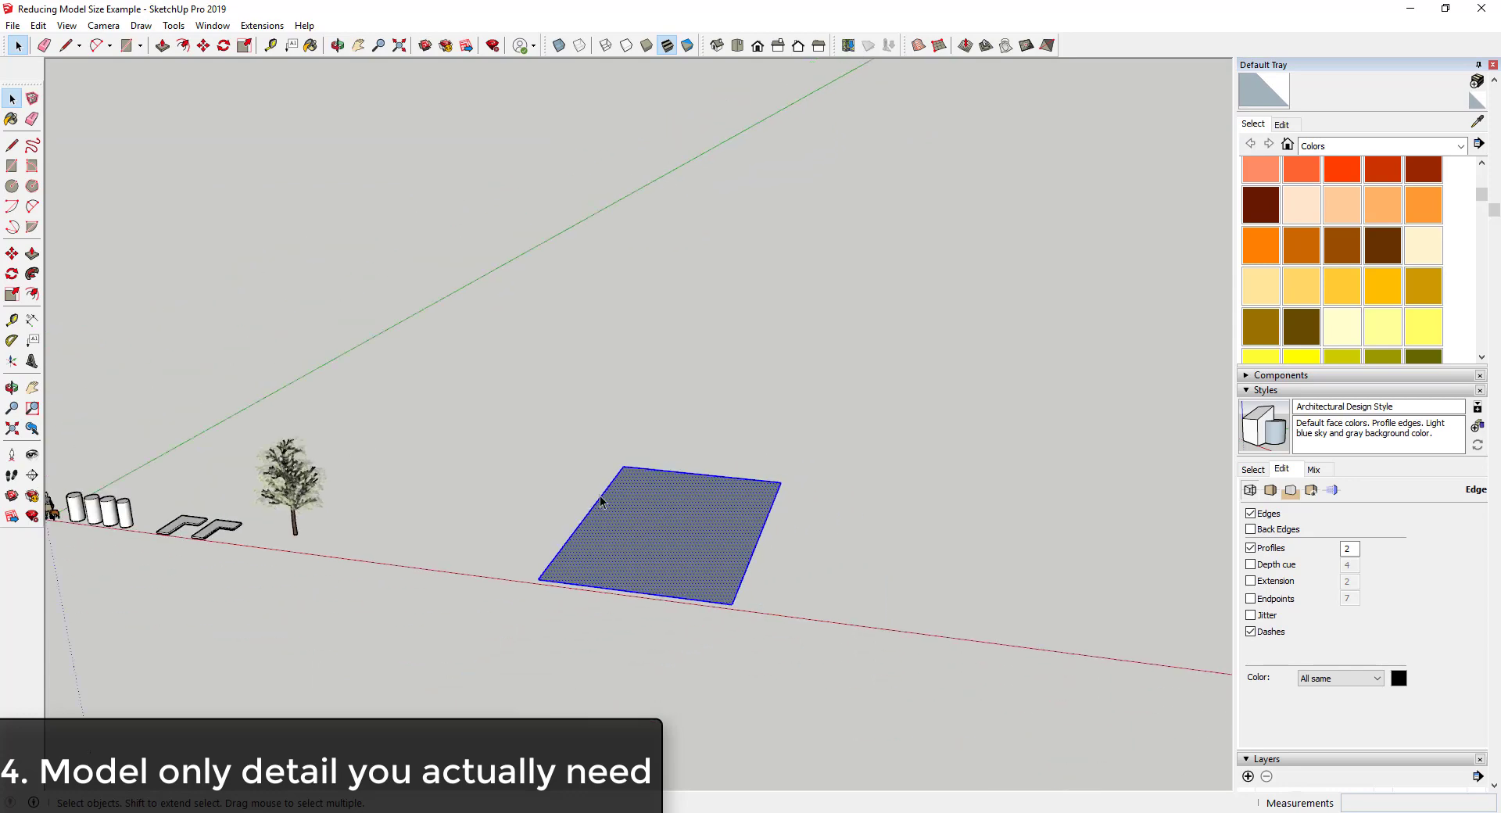
pyautogui.press('m')
pyautogui.click(660, 561)
pyautogui.press('ctrl')
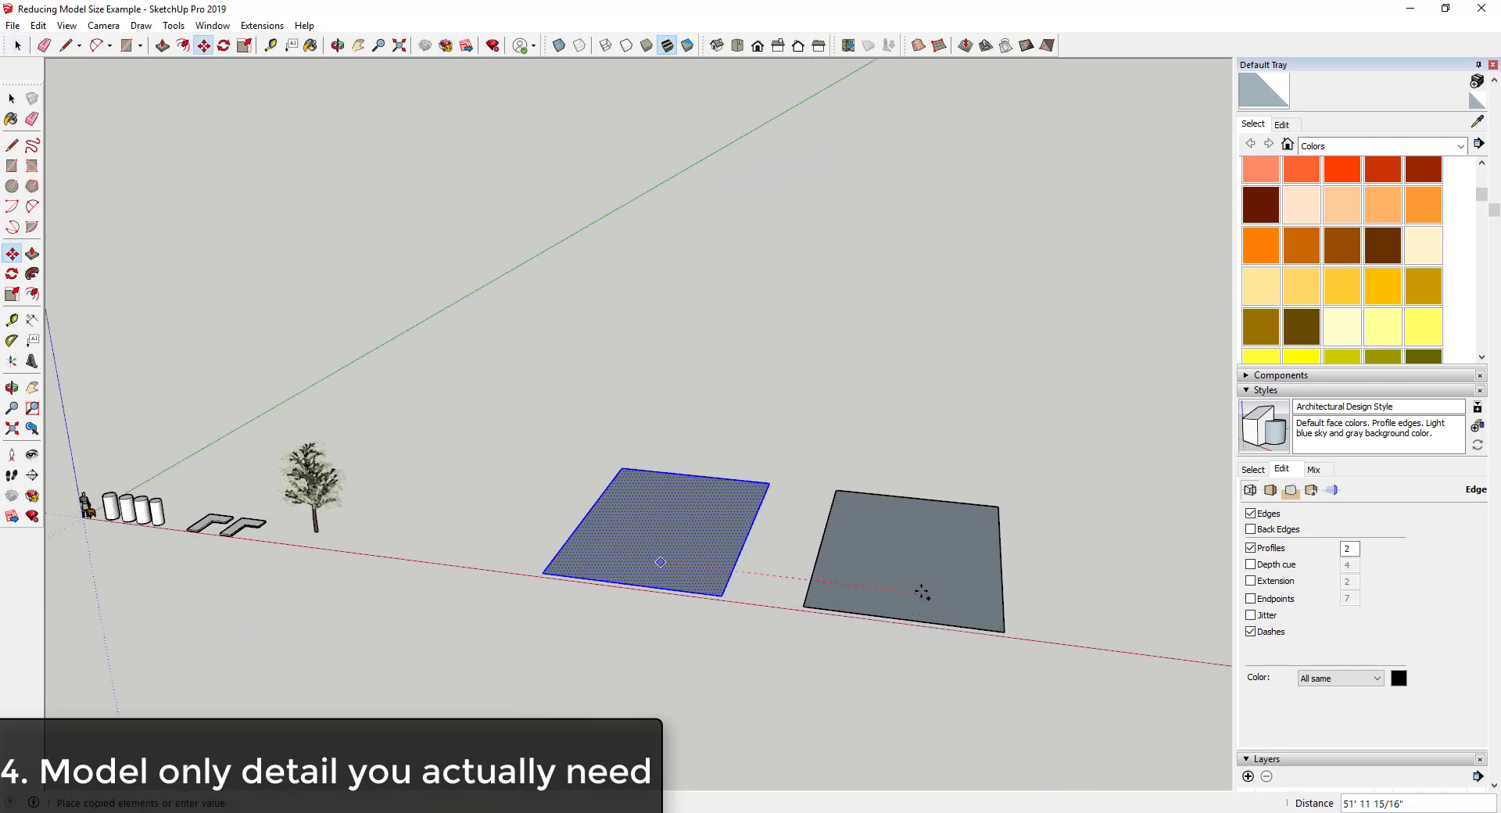
pyautogui.click(905, 592)
pyautogui.press('space')
# Try to offset the original rectangle's outline inward by about 1' 3"
pyautogui.scroll(4, 677, 528)
pyautogui.click(728, 540)
pyautogui.press('f')
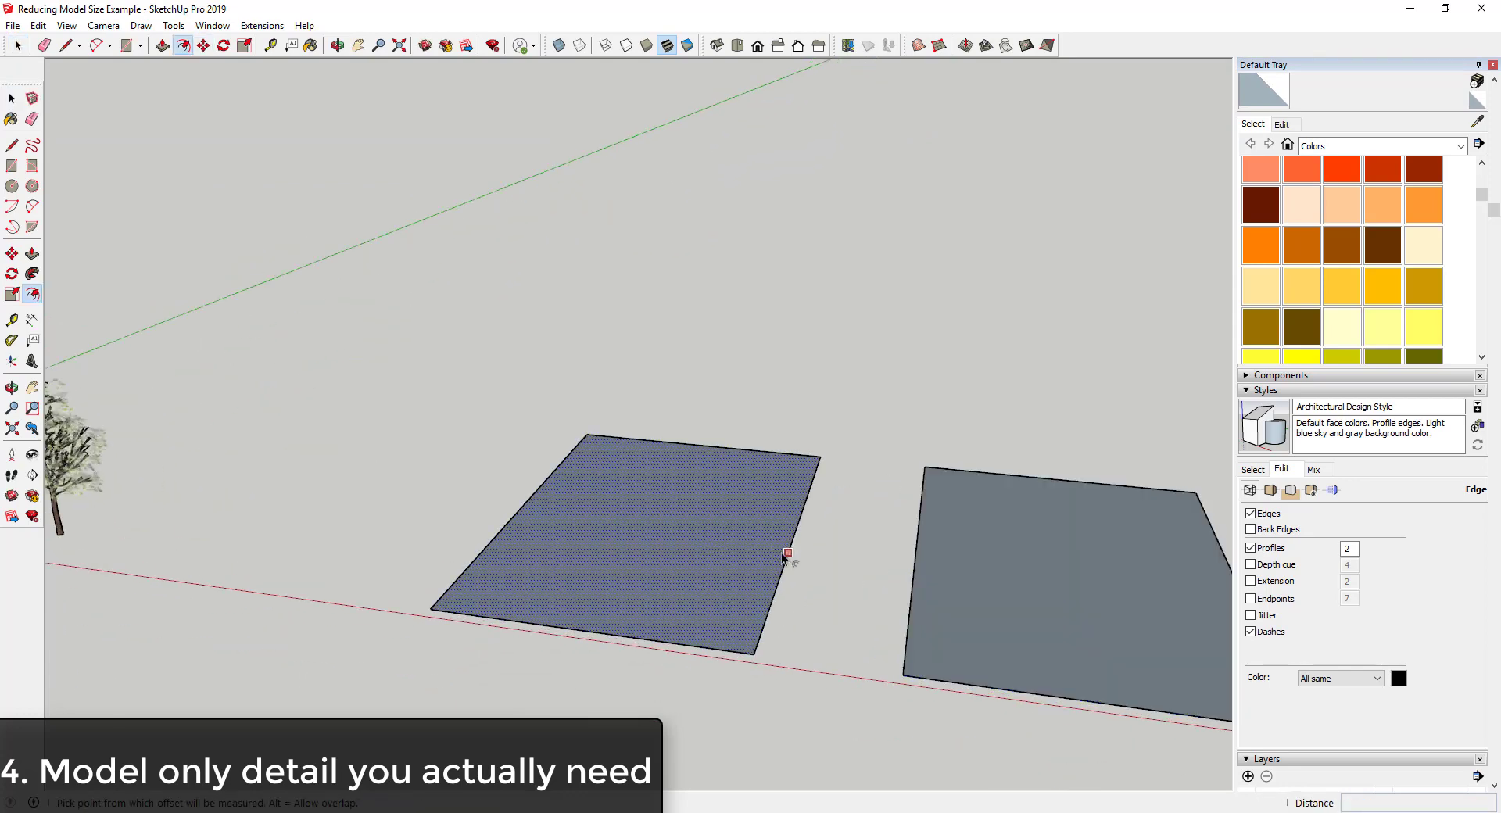
pyautogui.click(781, 552)
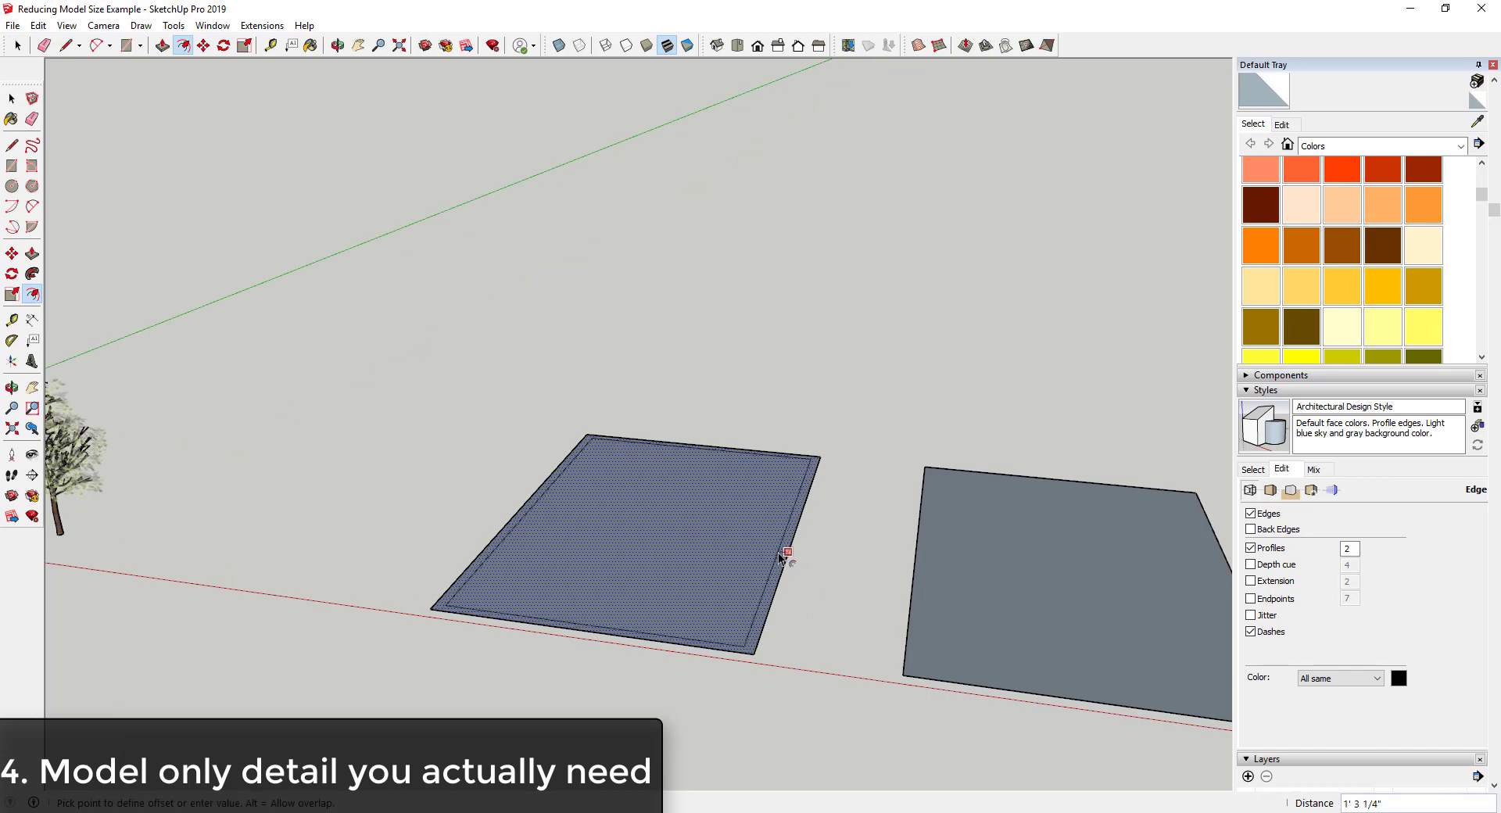
pyautogui.click(781, 557)
pyautogui.press('space')
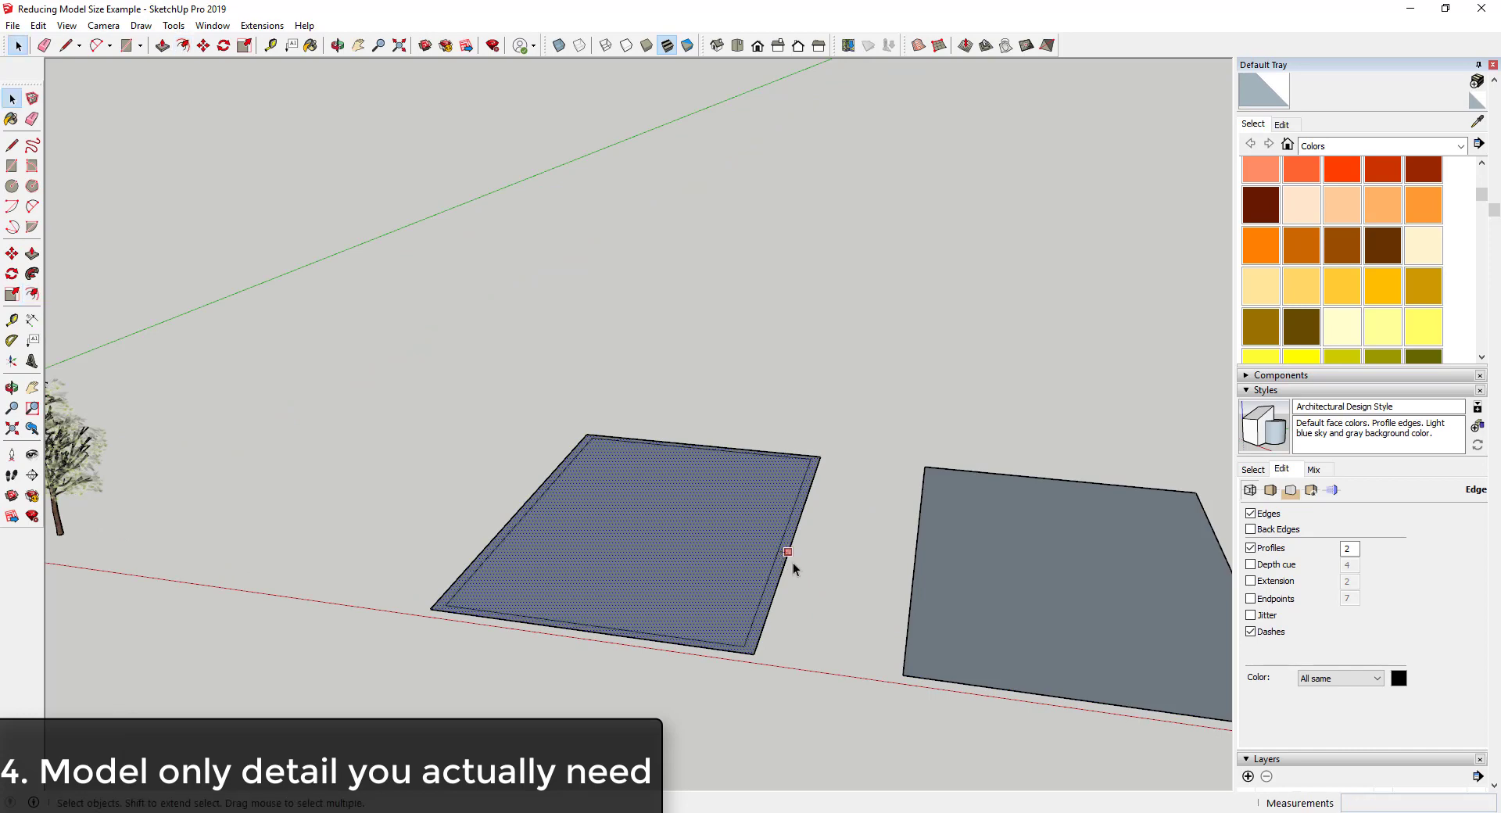
pyautogui.hotkey('ctrl', 'z')
# Offset the original rectangle's outline inward by 6"
pyautogui.press('f')
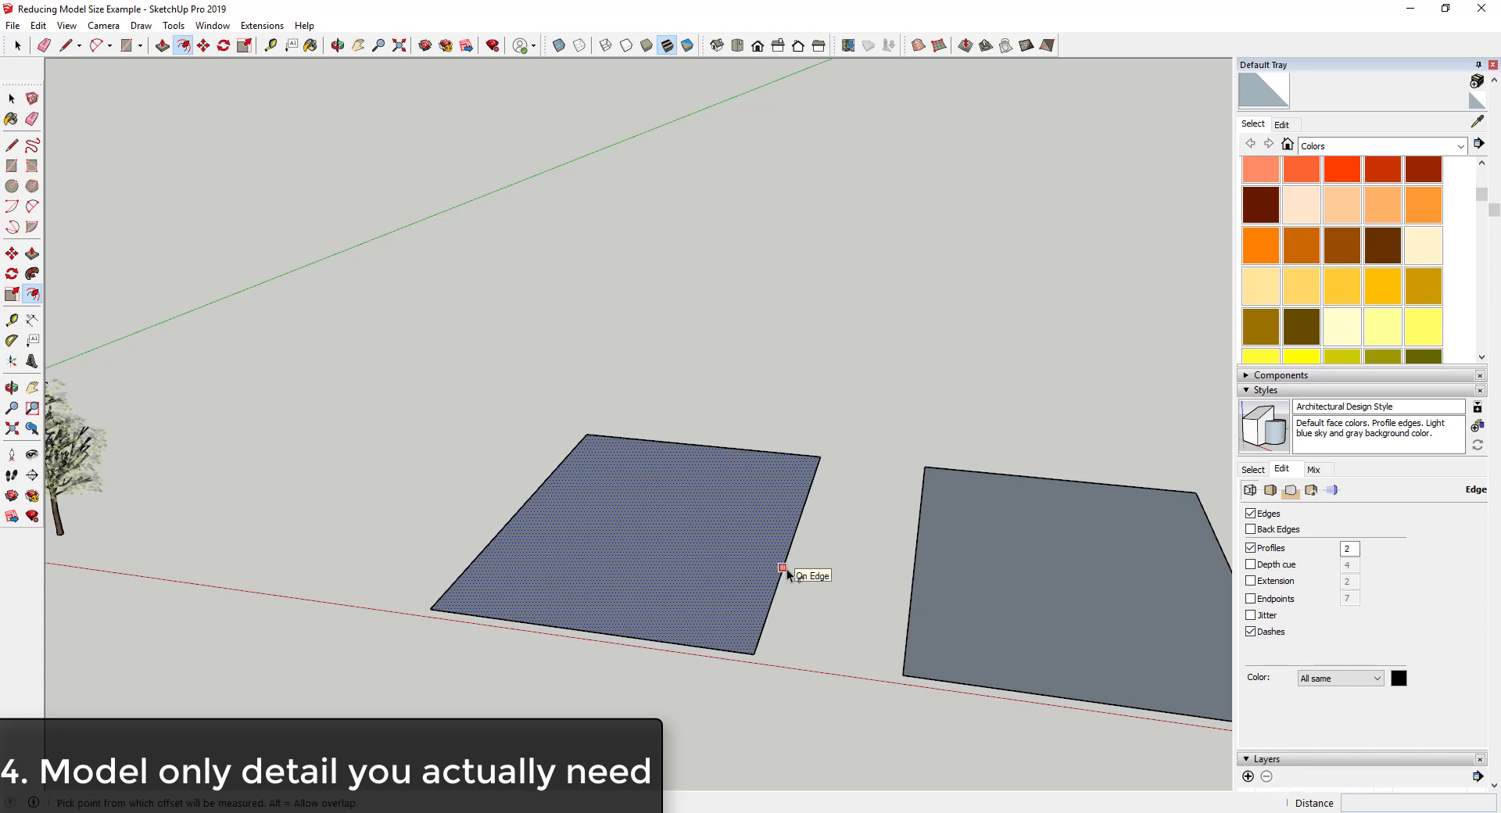
pyautogui.click(786, 574)
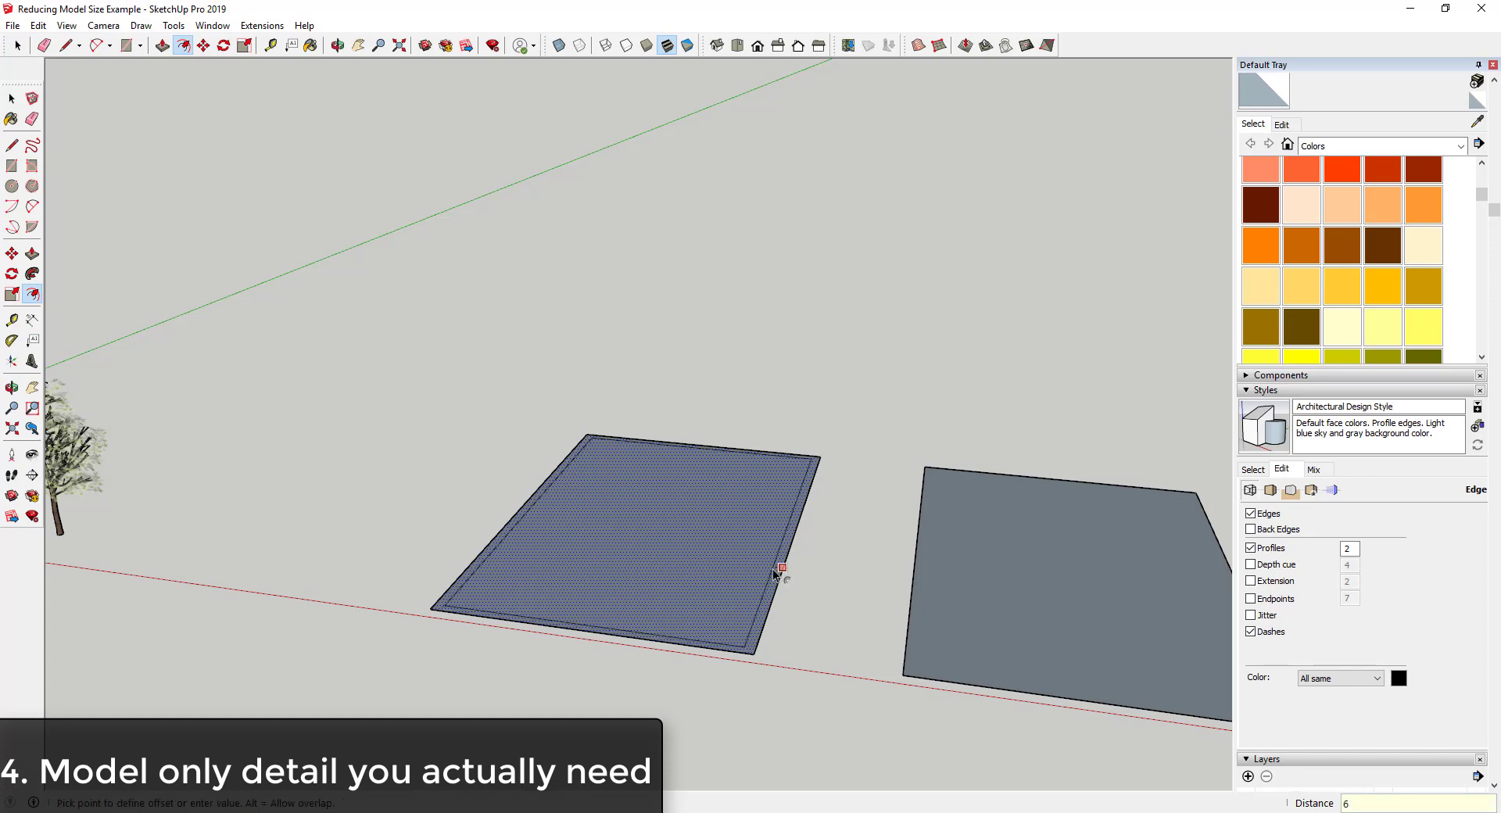
pyautogui.press('Return')
pyautogui.press('space')
# Pull the narrow border of the original rectangle upward to form four solid walls around the floor
pyautogui.press('p')
pyautogui.click(779, 579)
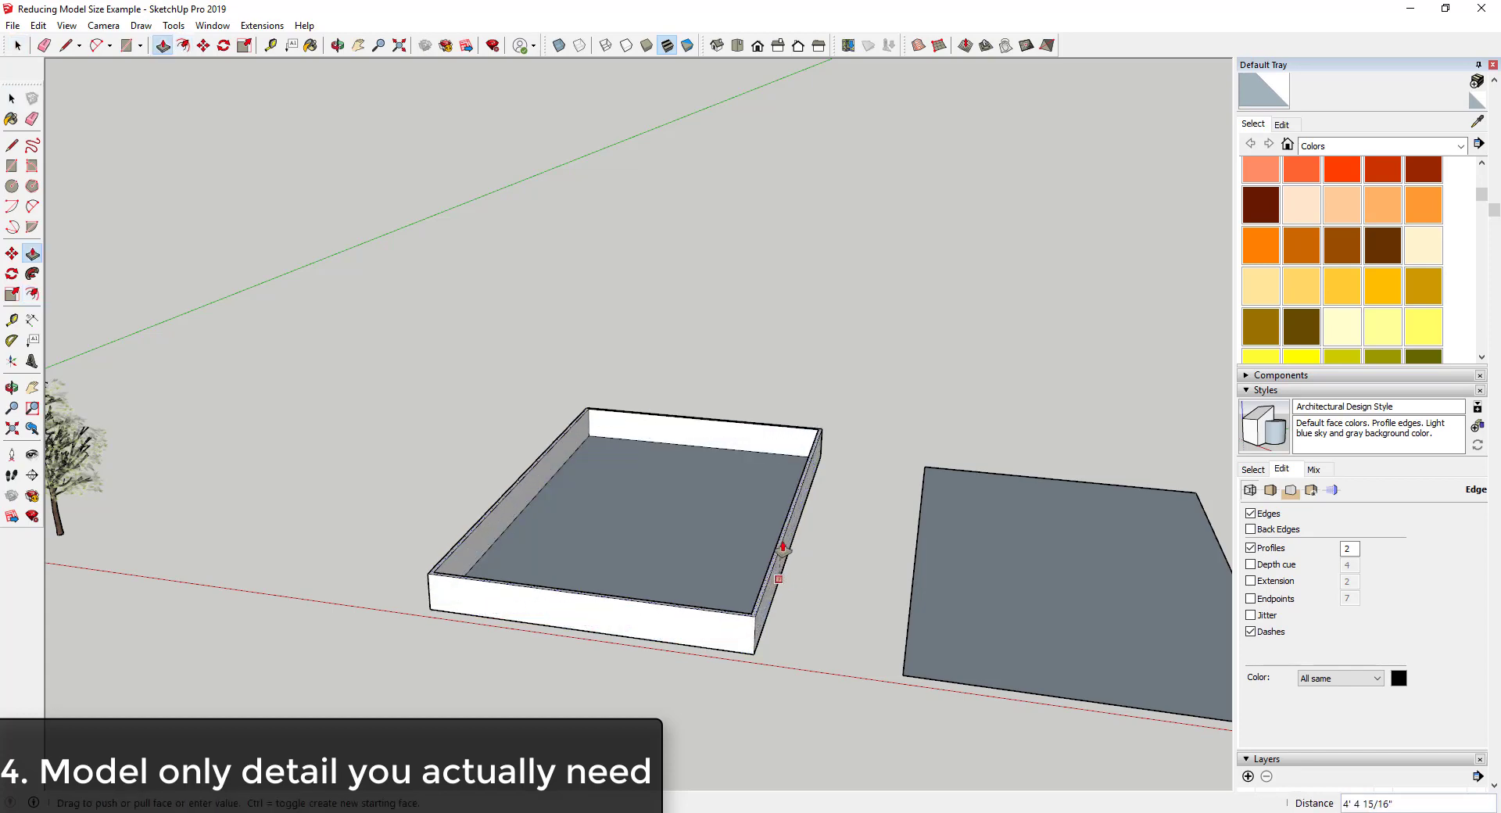
pyautogui.click(790, 487)
pyautogui.press('space')
# Hide the Sandbox toolbar and display the Profile Builder 3 toolbar
pyautogui.moveTo(771, 528); pyautogui.dragTo(447, 541, button='middle')
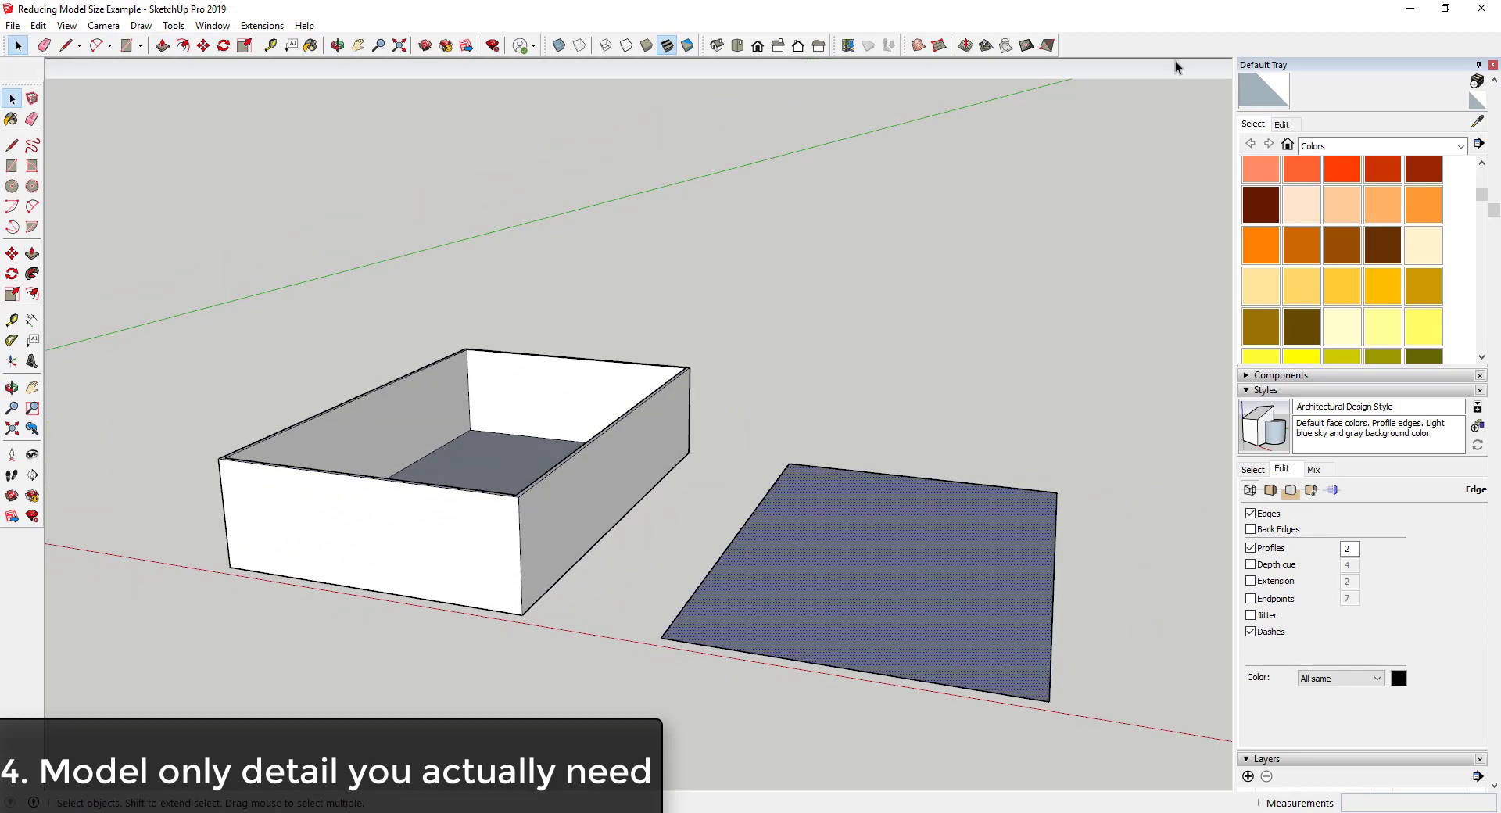
pyautogui.rightClick(1089, 52)
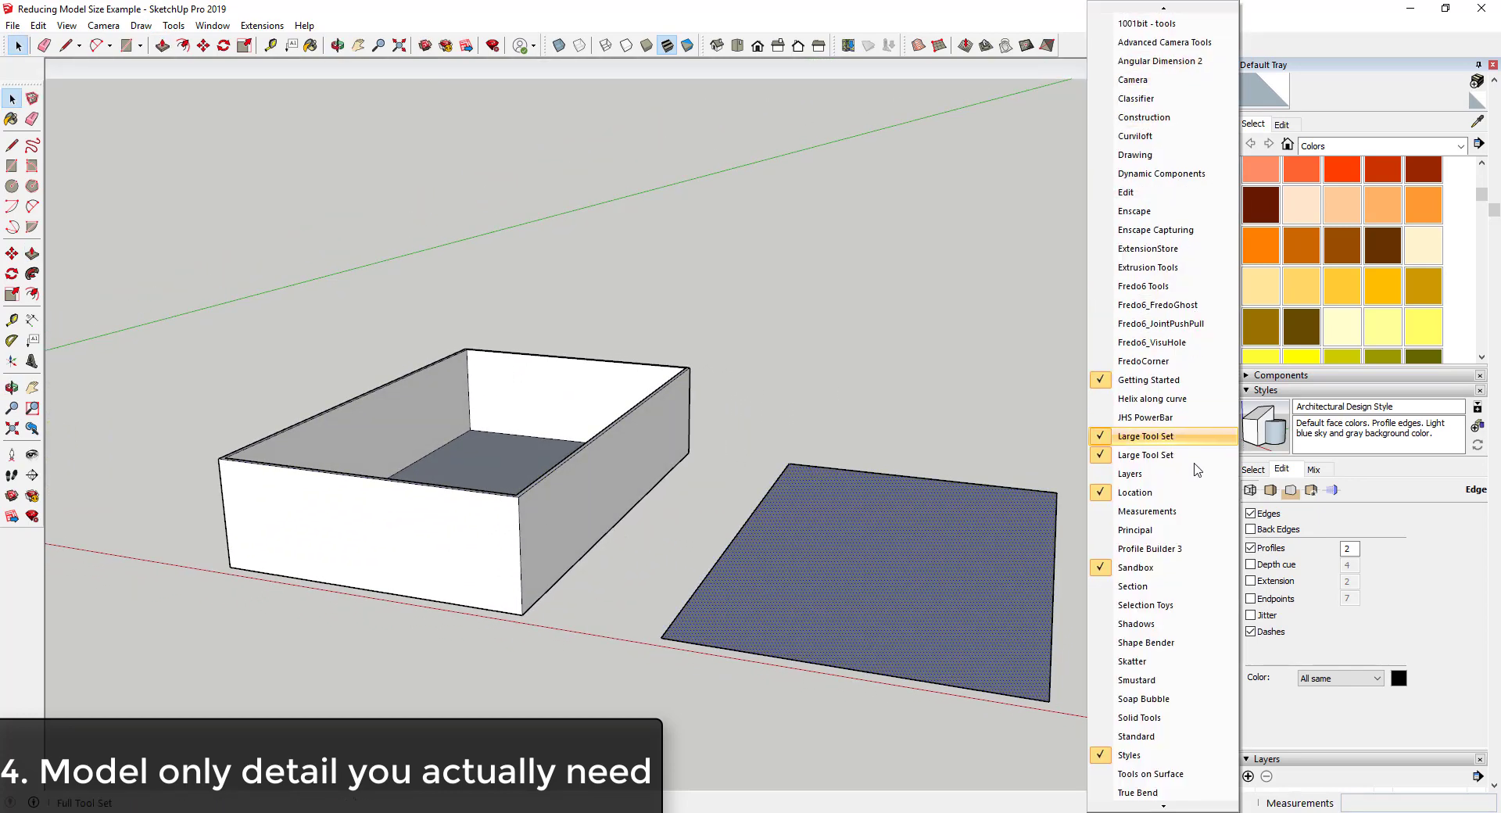
pyautogui.click(1176, 549)
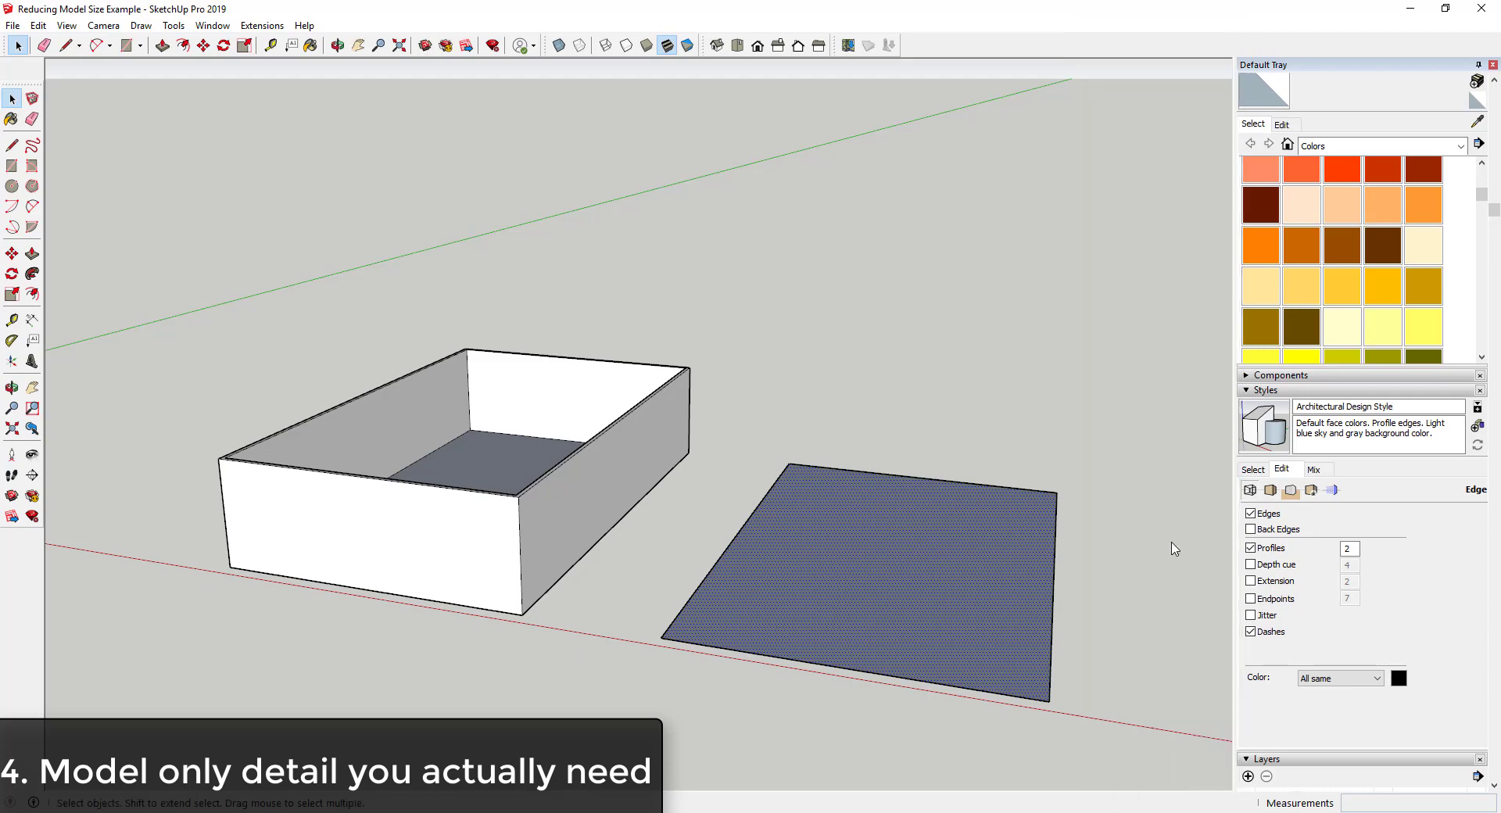
pyautogui.rightClick(1053, 46)
pyautogui.click(1134, 538)
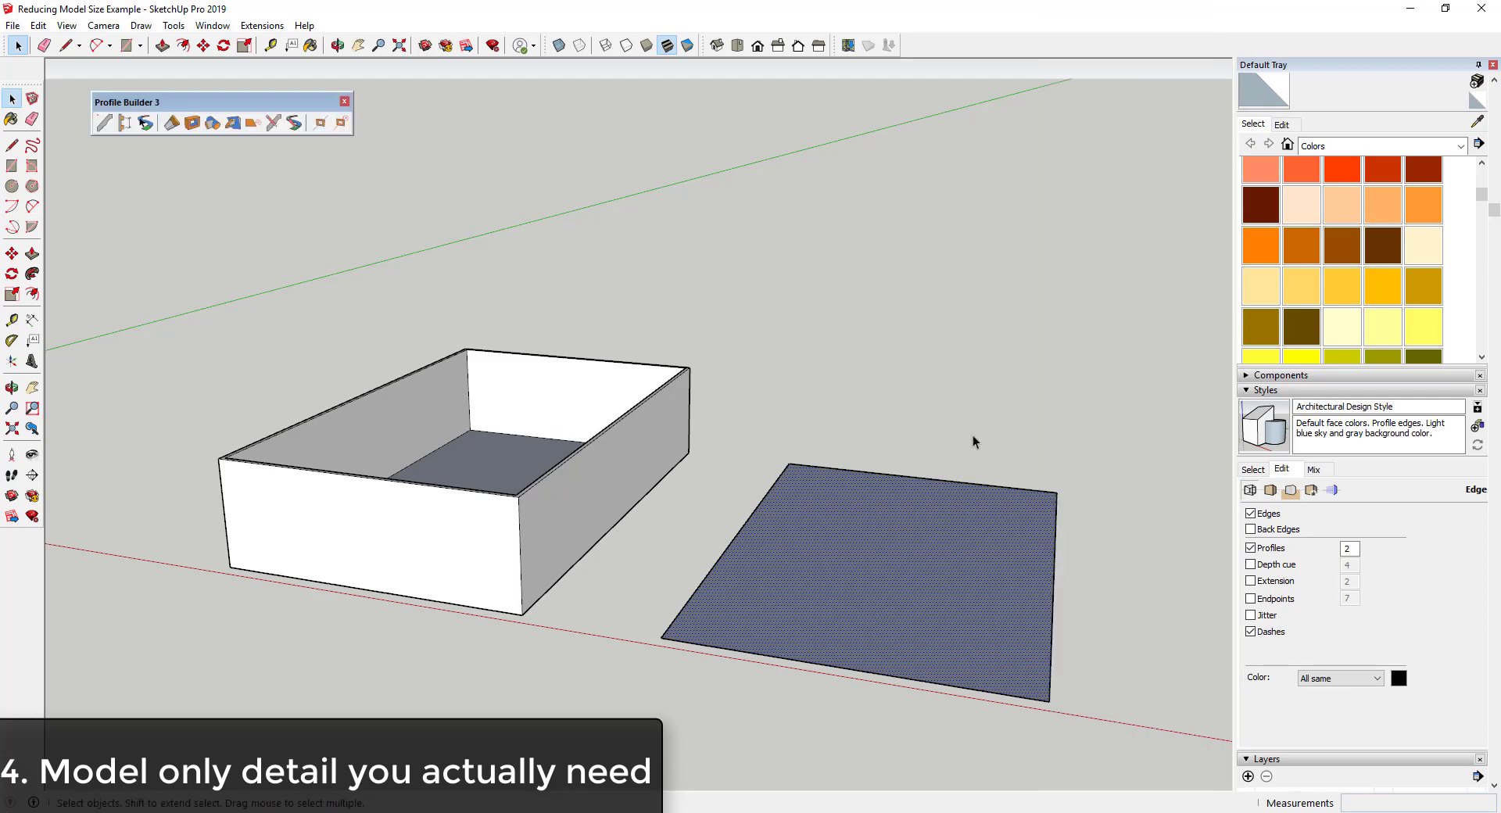
# Load the Wall Construction assembly in Profile Builder 3 and build it around the selected copied rectangle
pyautogui.click(125, 123)
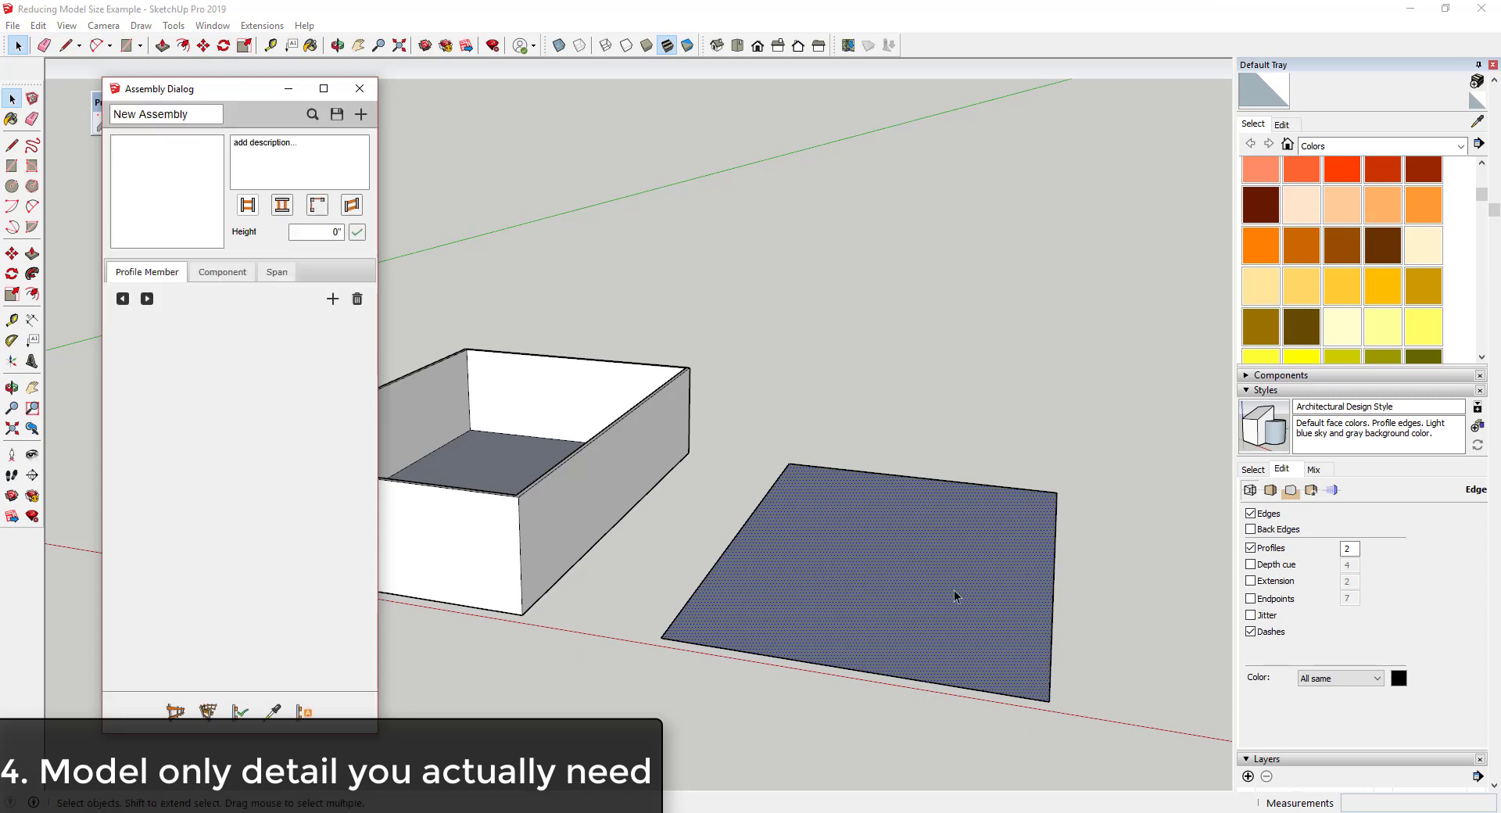
pyautogui.click(312, 114)
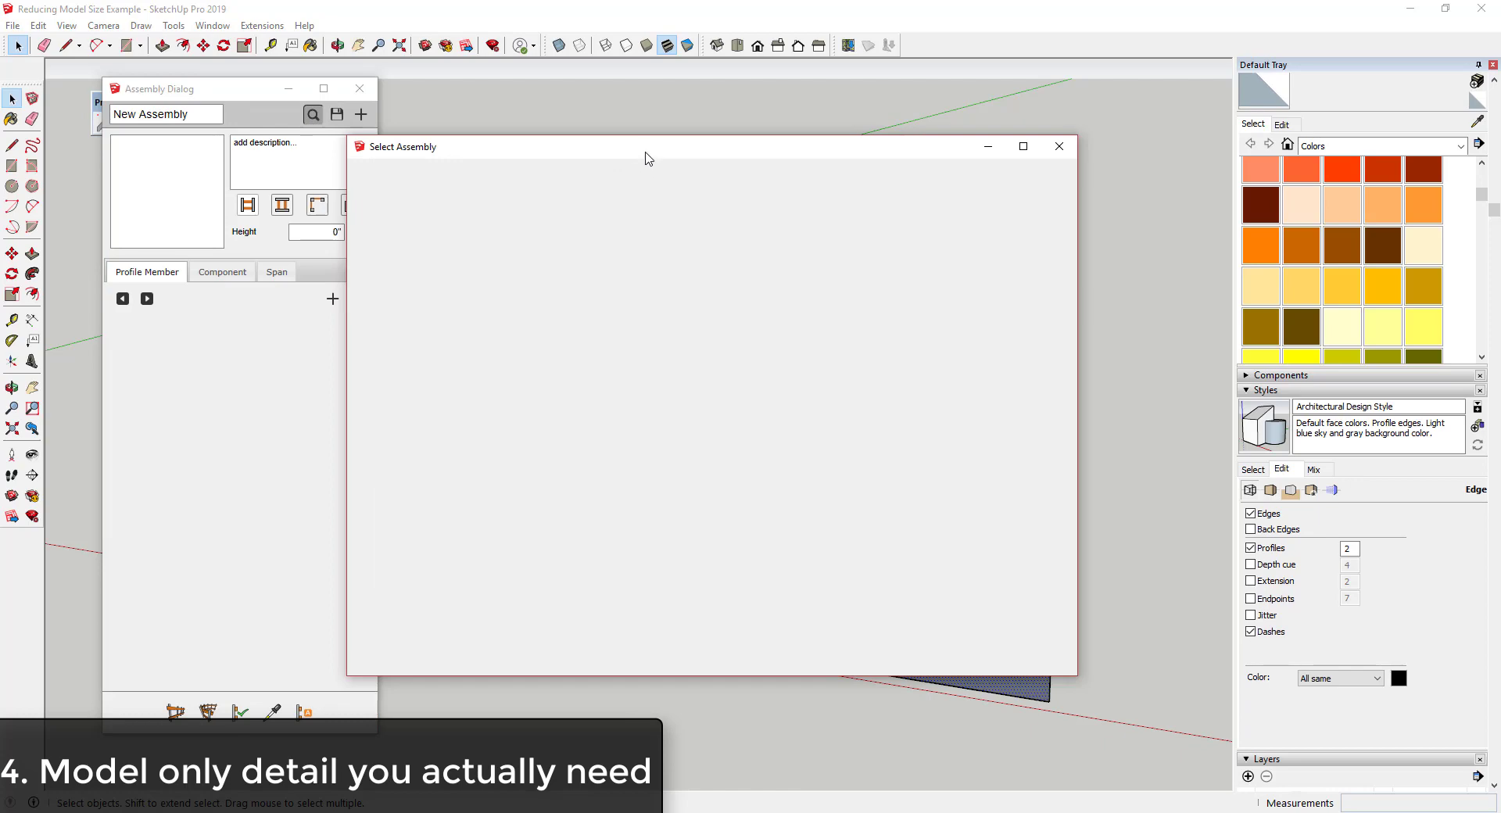
pyautogui.scroll(-3, 737, 372)
pyautogui.scroll(3, 737, 372)
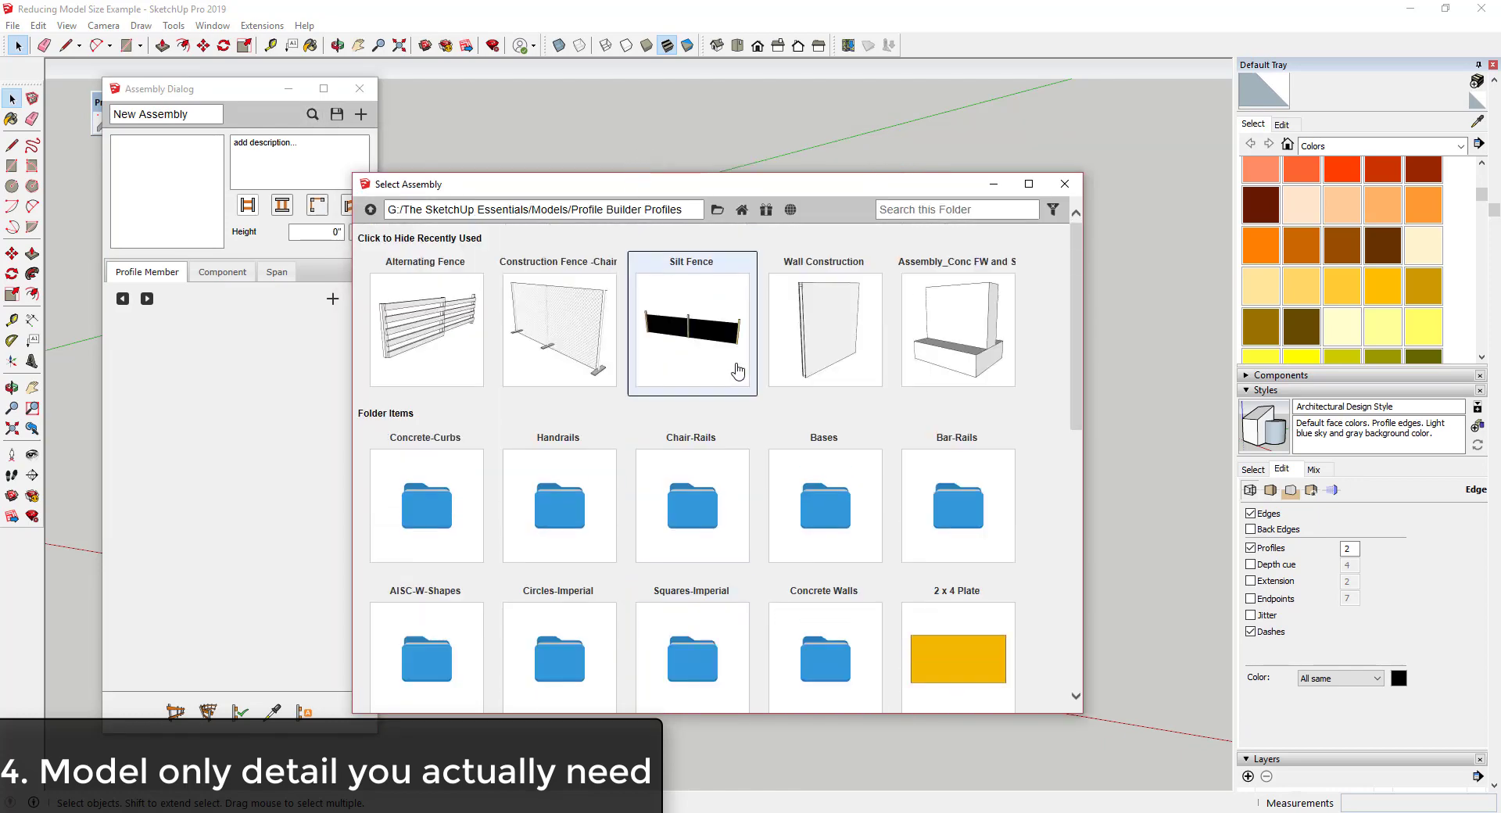
pyautogui.click(834, 327)
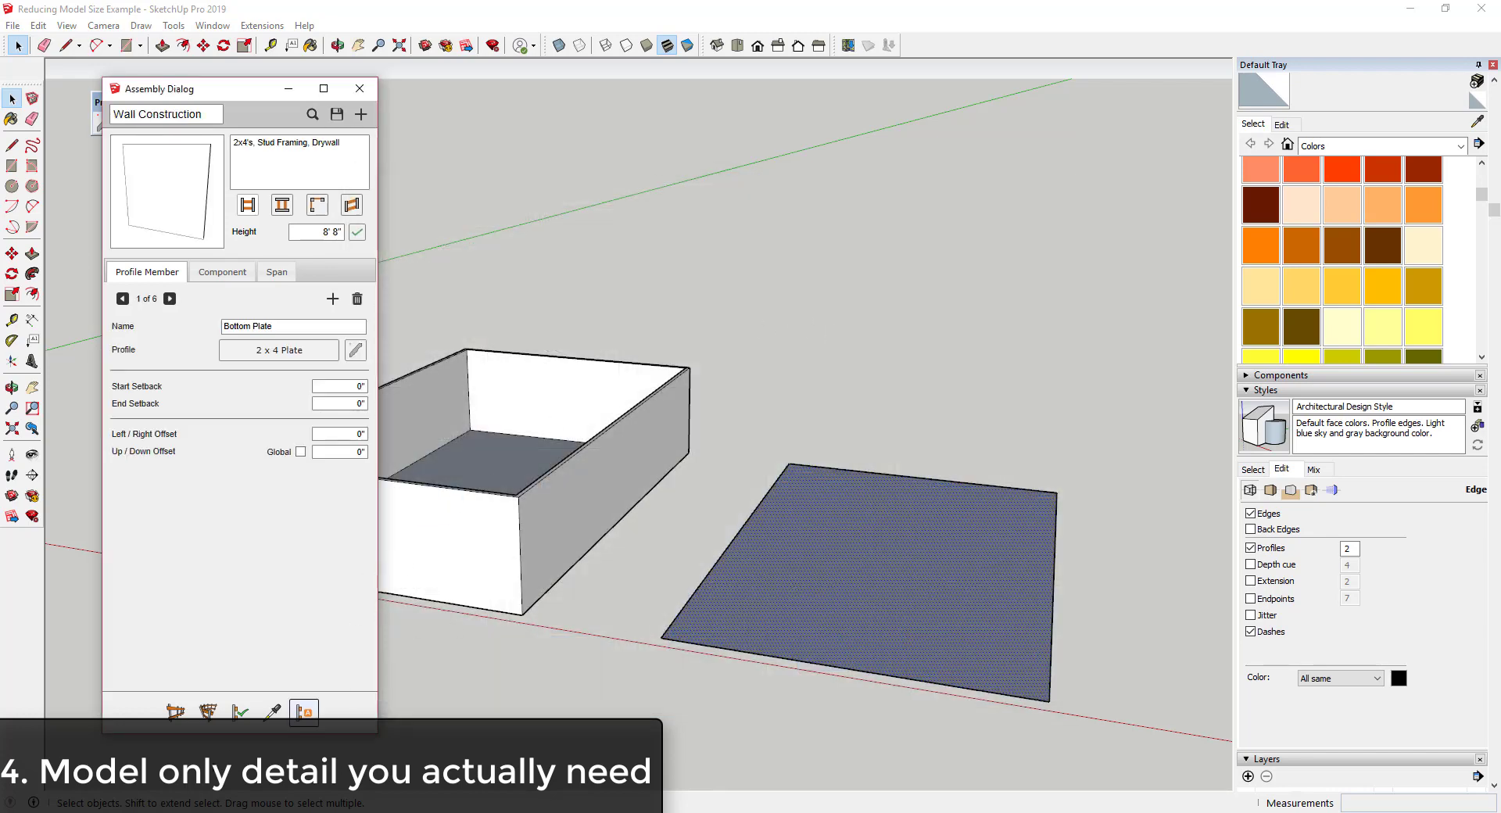
pyautogui.click(208, 712)
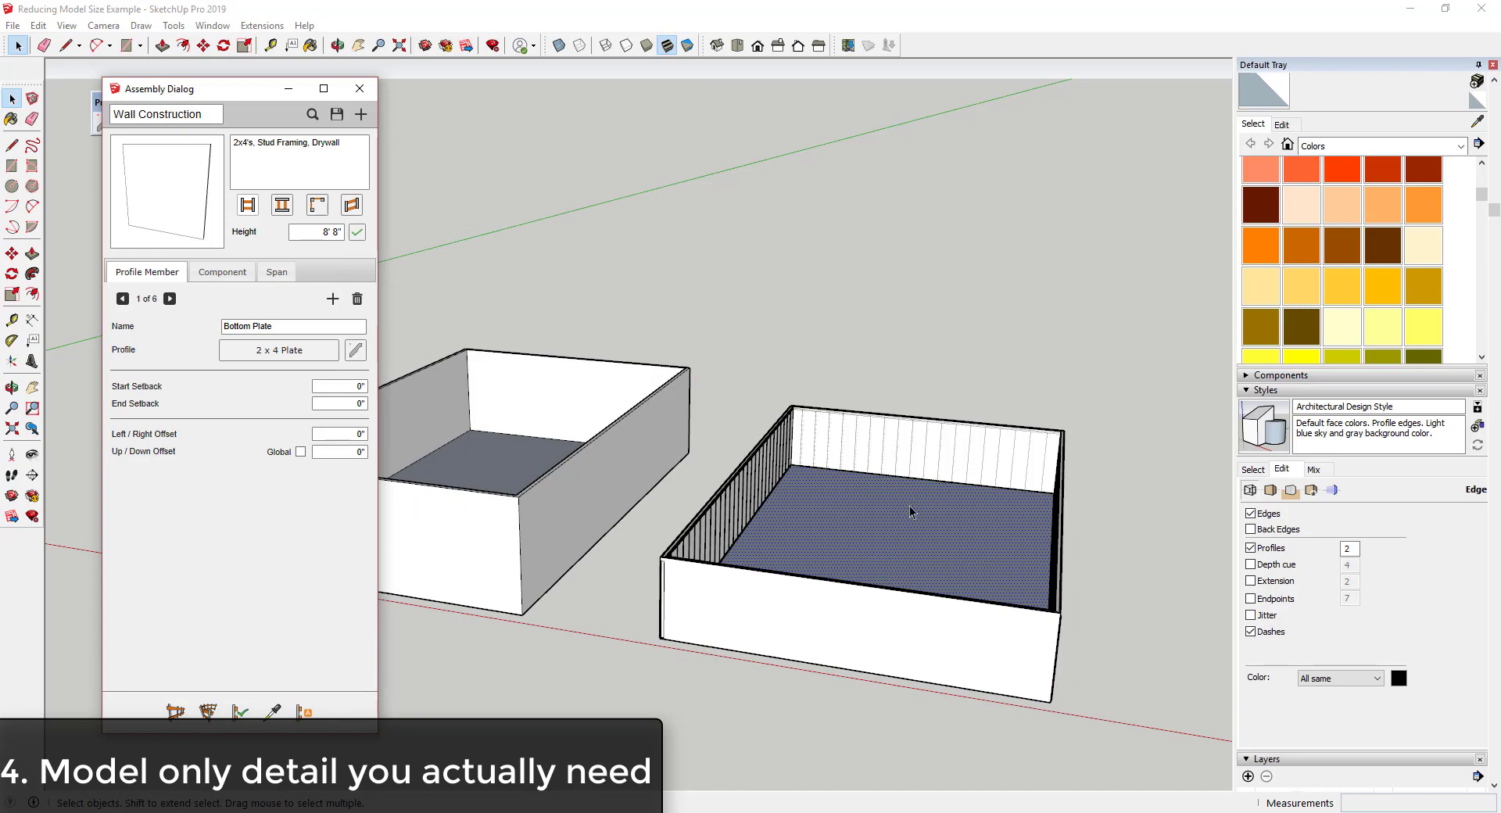
# Examine the top edges and corners of the framed assembly walls against those of the plain extruded walls
pyautogui.scroll(6, 909, 505)
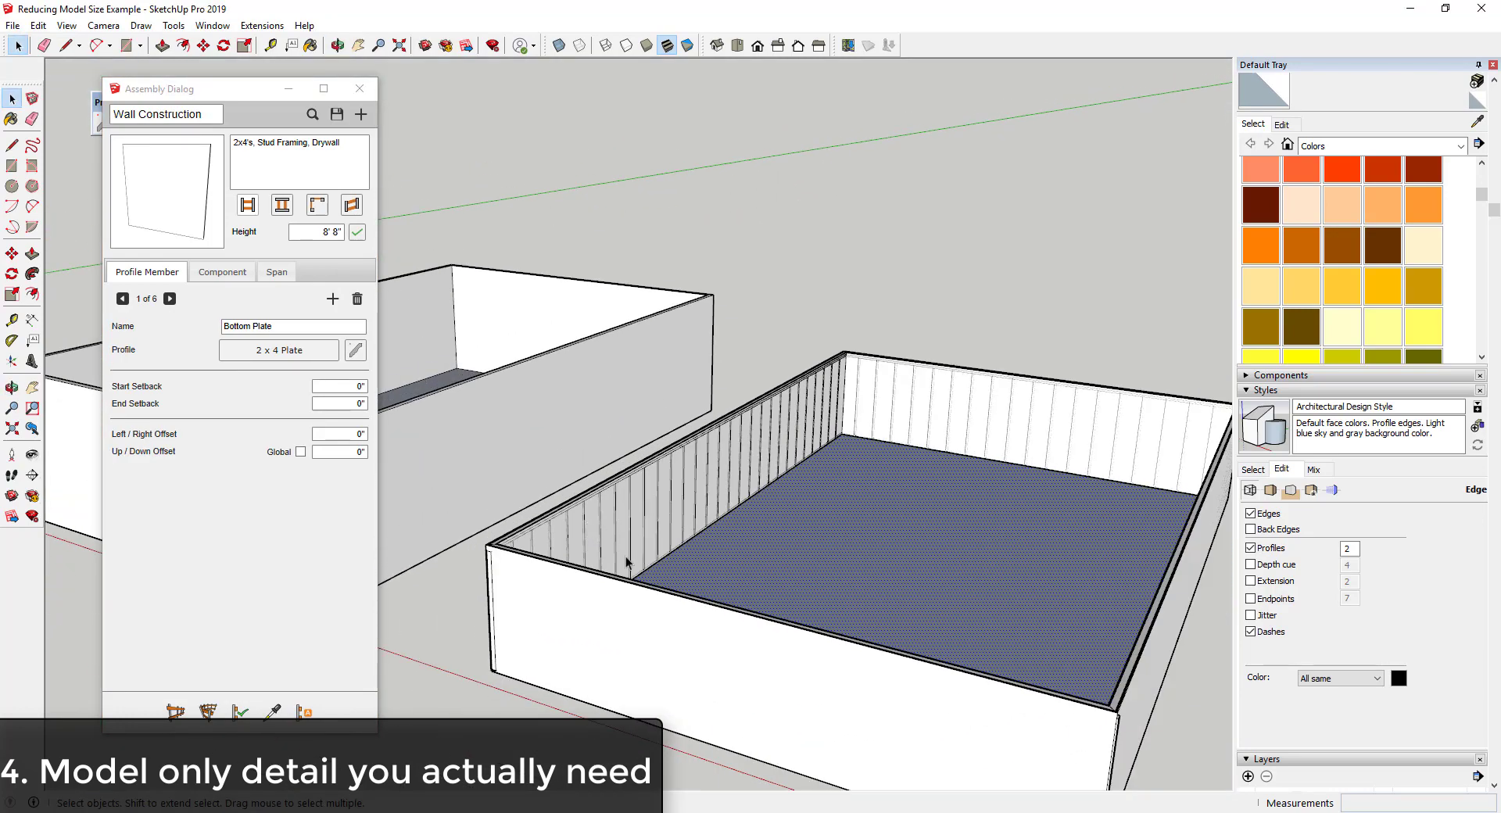
pyautogui.scroll(8, 626, 556)
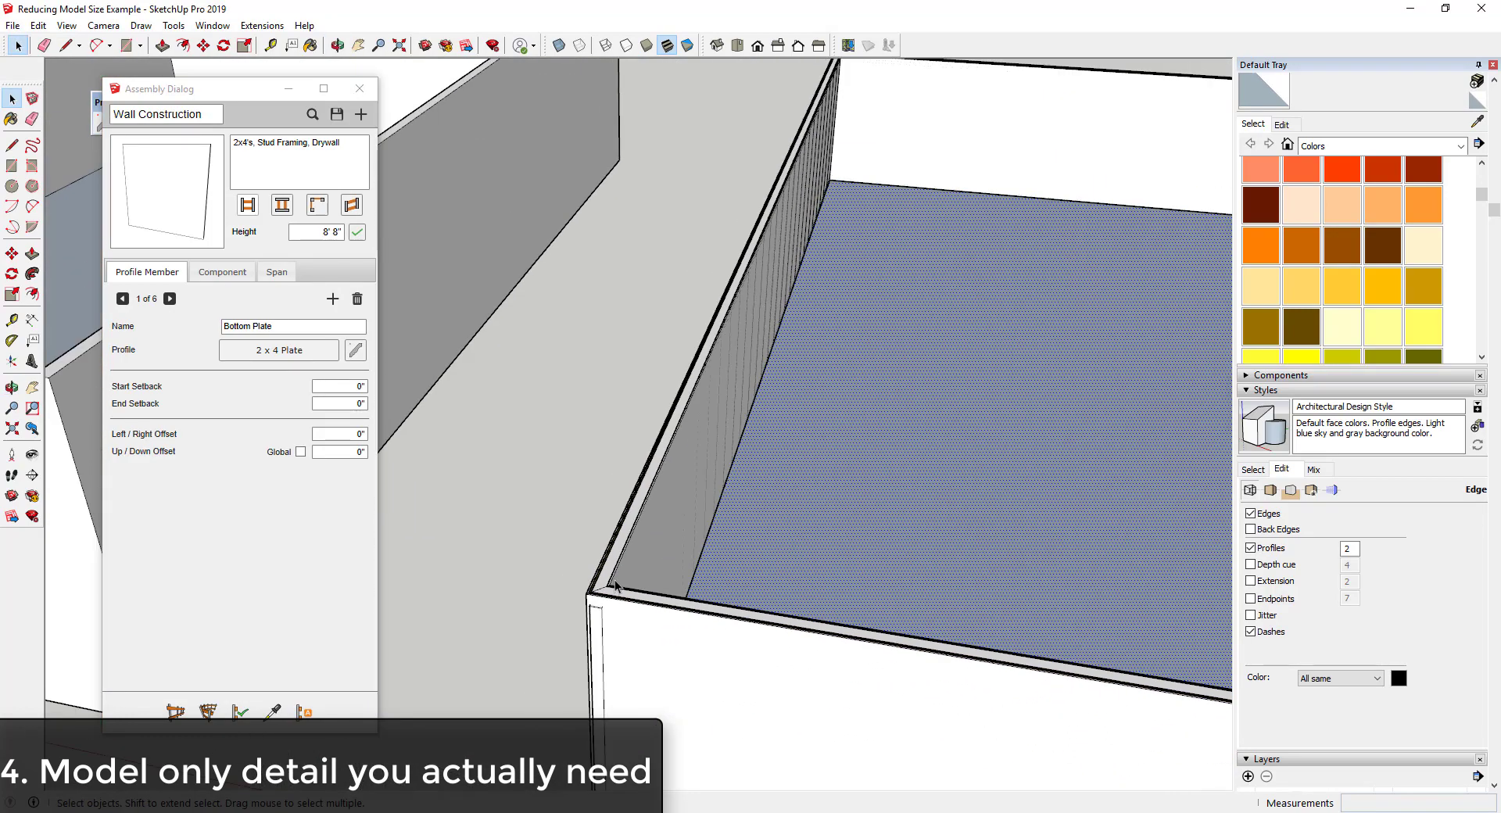
pyautogui.scroll(2, 615, 585)
pyautogui.scroll(-6, 667, 617)
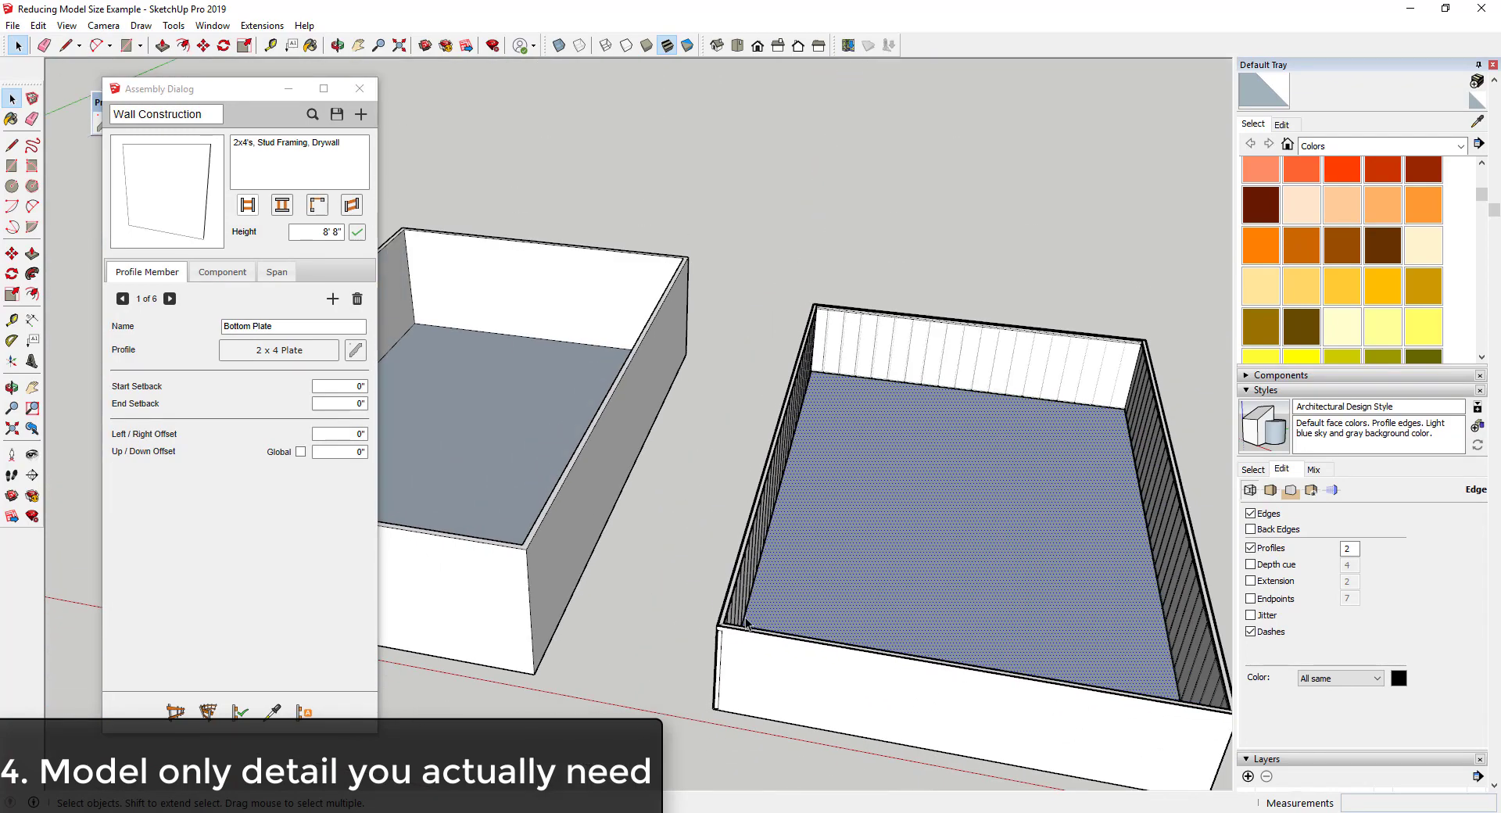
pyautogui.scroll(5, 559, 538)
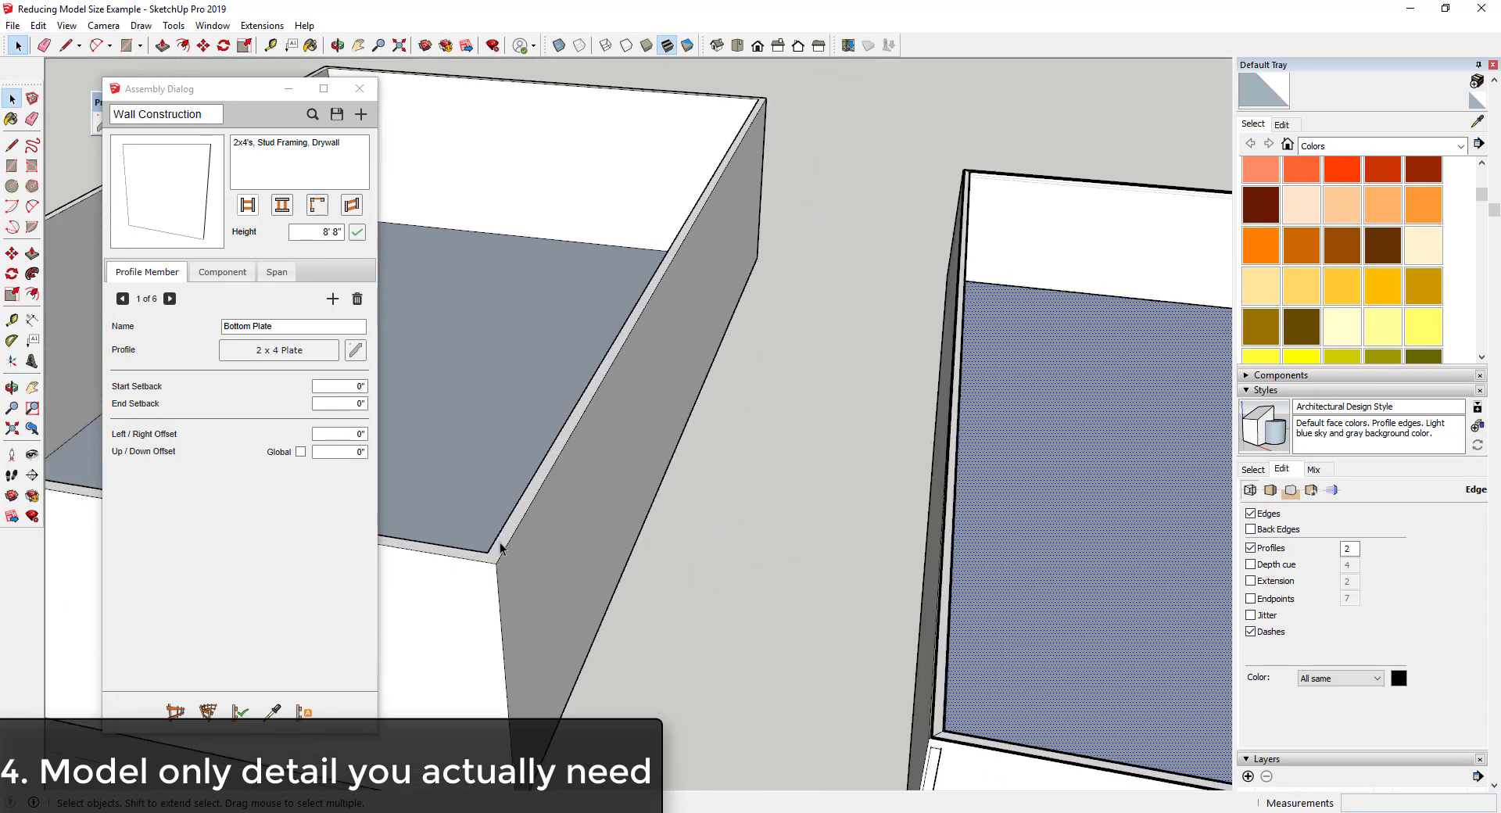
pyautogui.scroll(10, 818, 594)
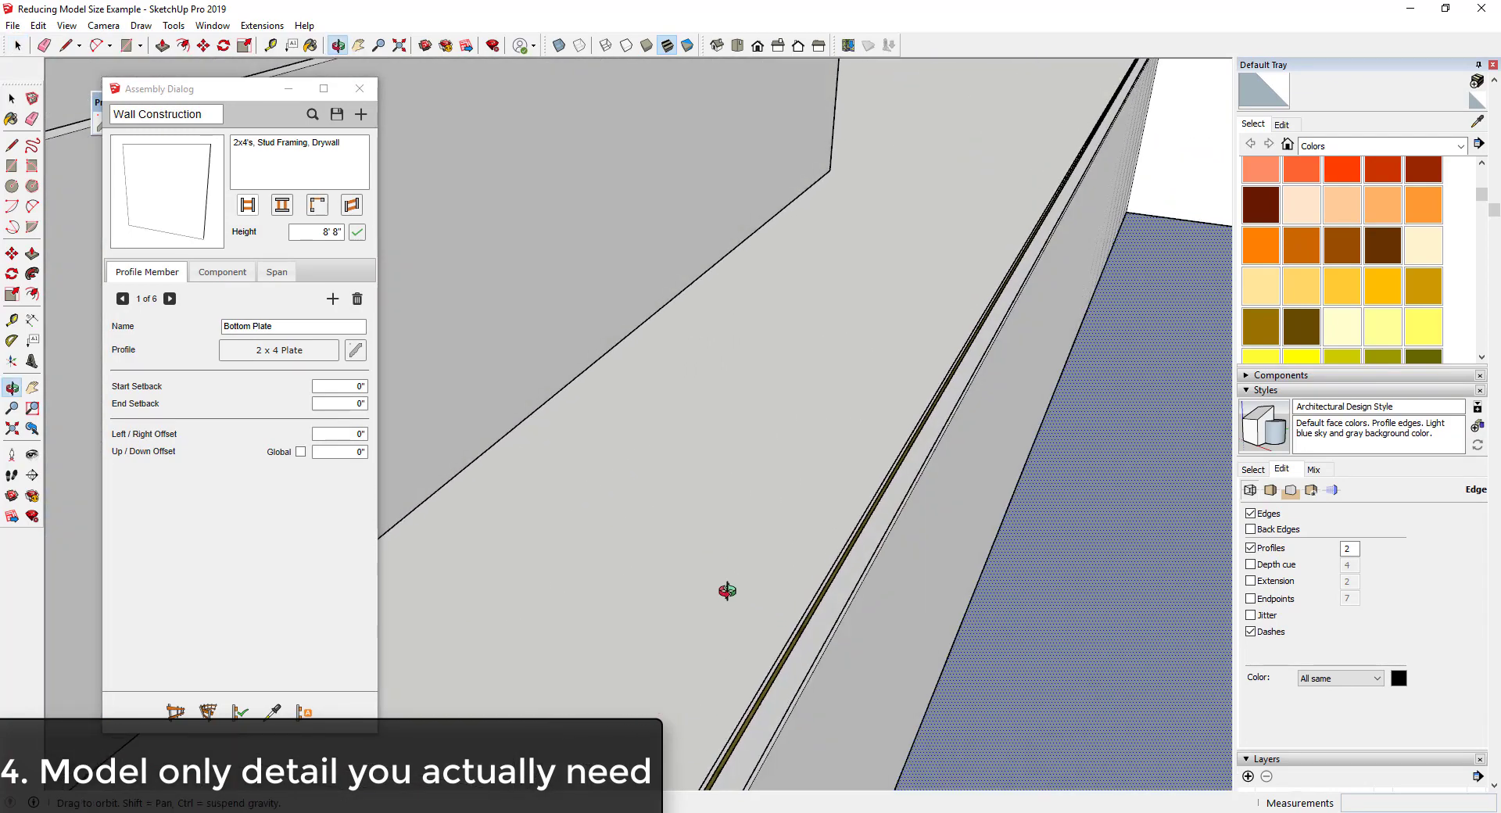
pyautogui.scroll(-2, 800, 663)
pyautogui.moveTo(762, 647); pyautogui.dragTo(818, 577, button='middle')
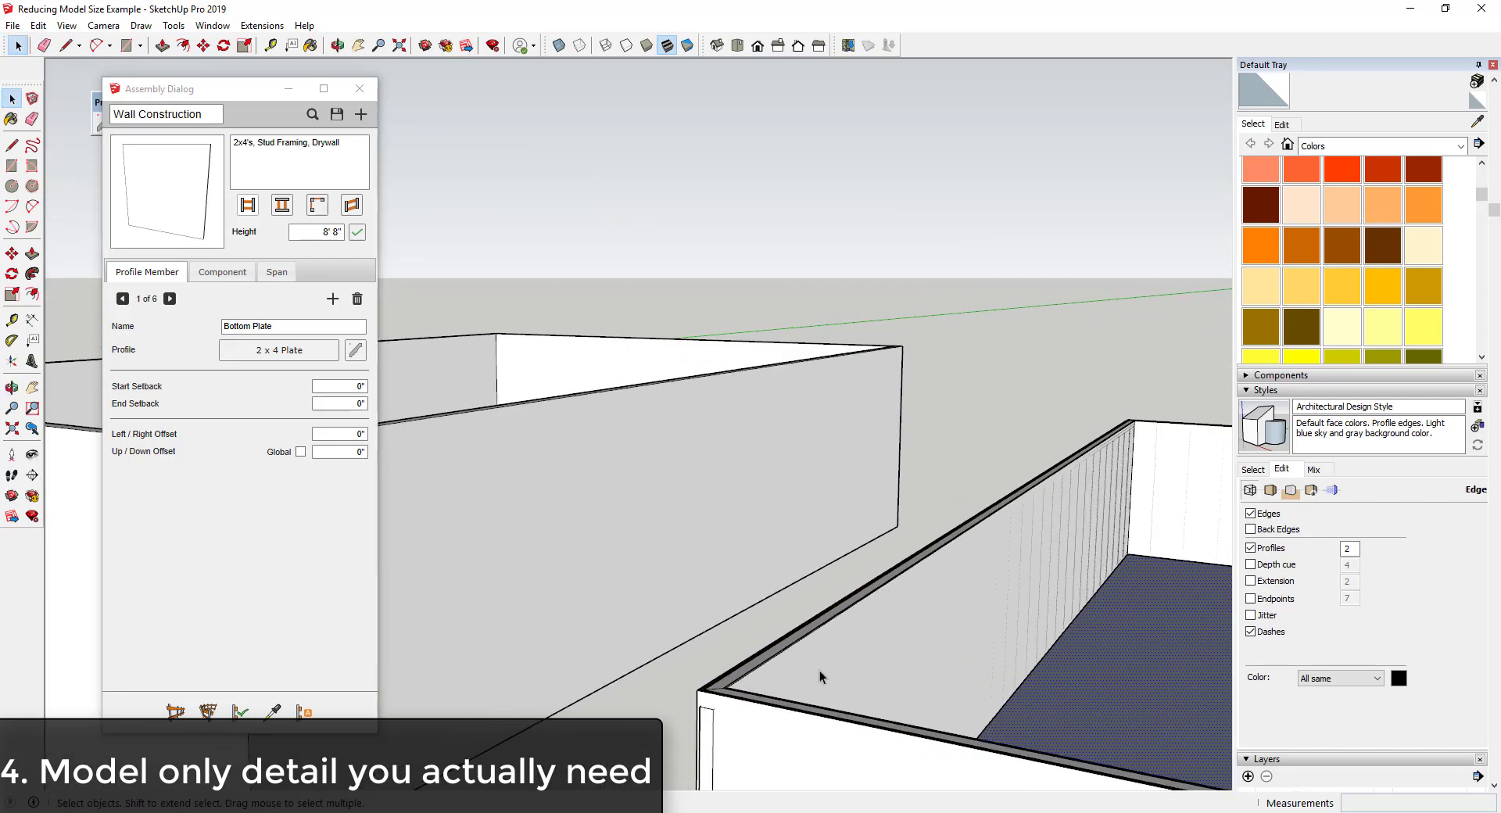
# Open the framed wall group and hide its inner drywall to expose the studs and sheathing
pyautogui.click(832, 646)
pyautogui.rightClick(840, 643)
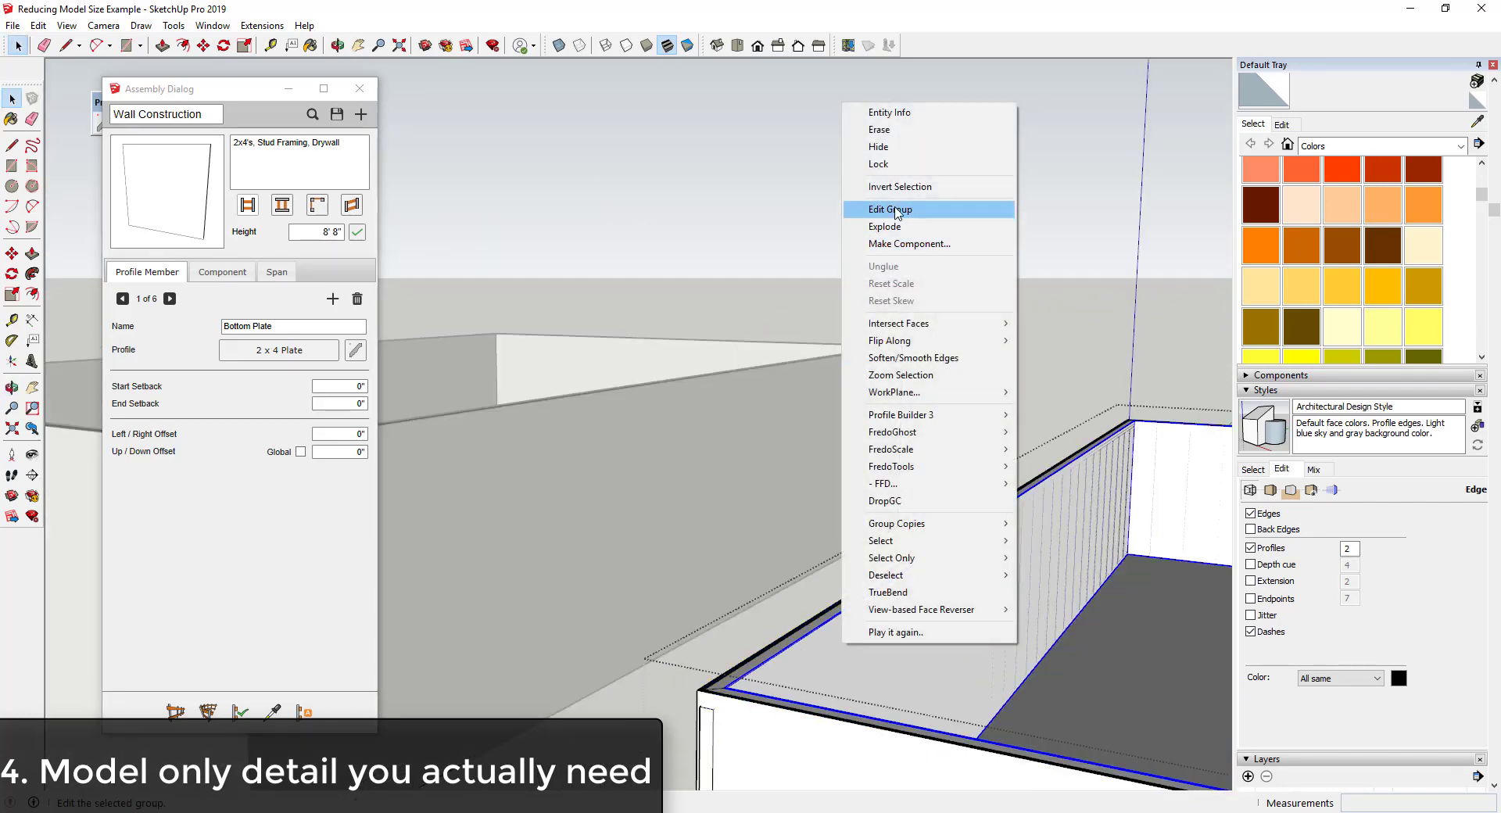
pyautogui.click(879, 147)
pyautogui.moveTo(1055, 616); pyautogui.dragTo(858, 629, button='middle')
pyautogui.scroll(2, 1002, 558)
pyautogui.scroll(-2, 1002, 558)
pyautogui.scroll(1, 1002, 558)
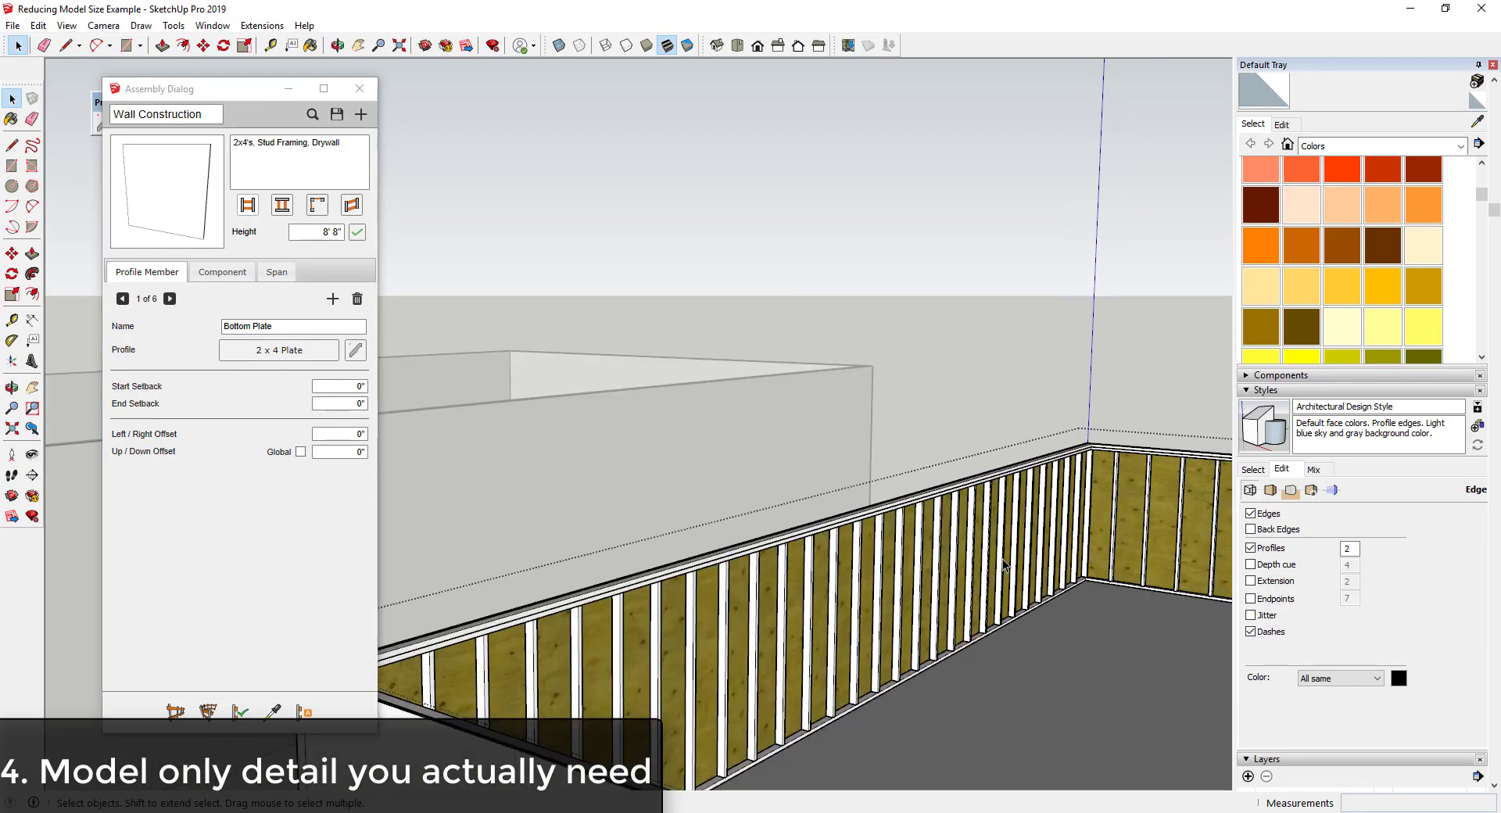
pyautogui.scroll(-5, 1013, 582)
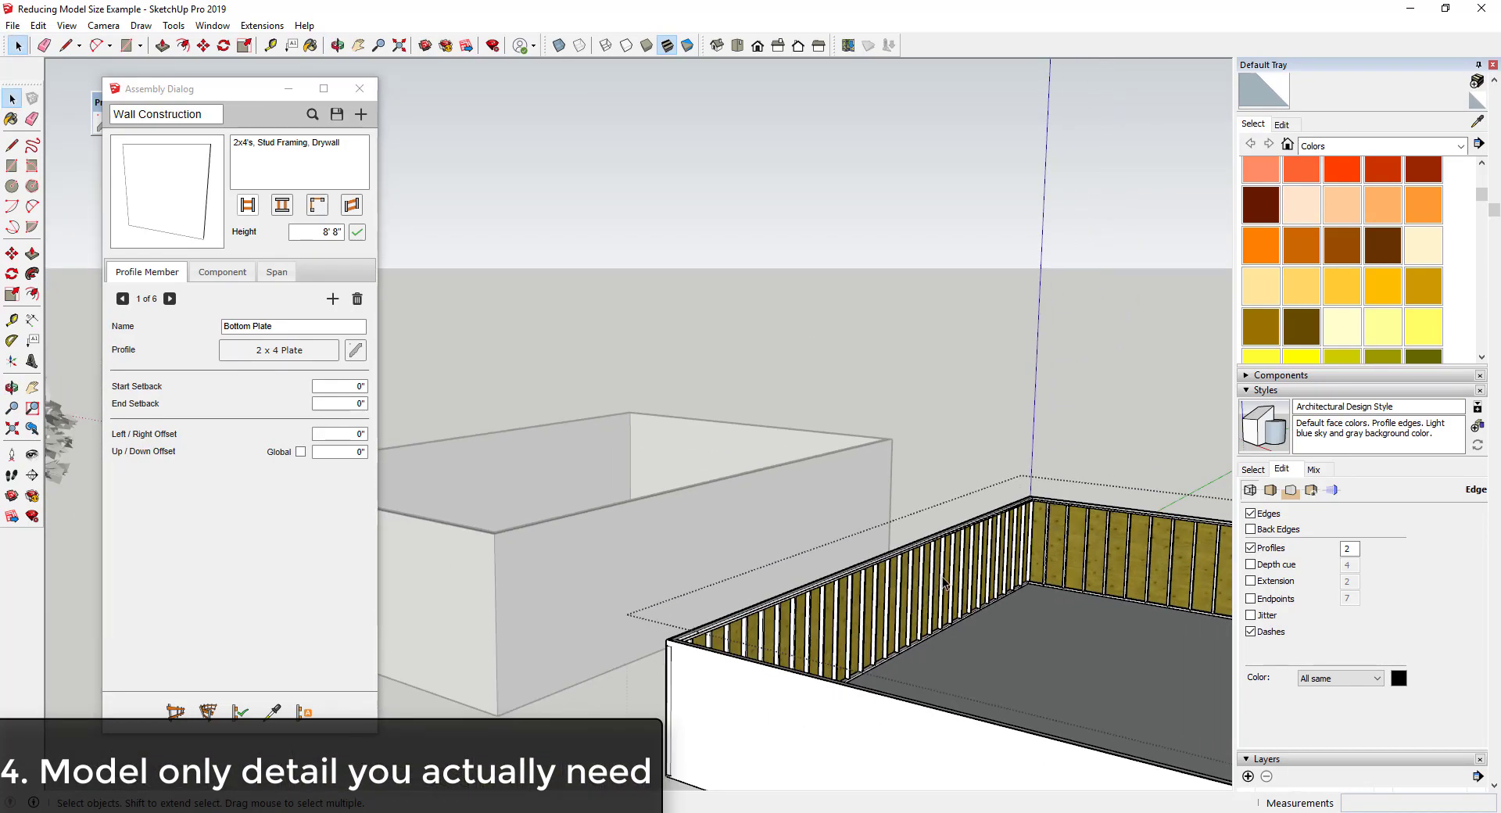
pyautogui.moveTo(1103, 615); pyautogui.dragTo(923, 469, button='middle')
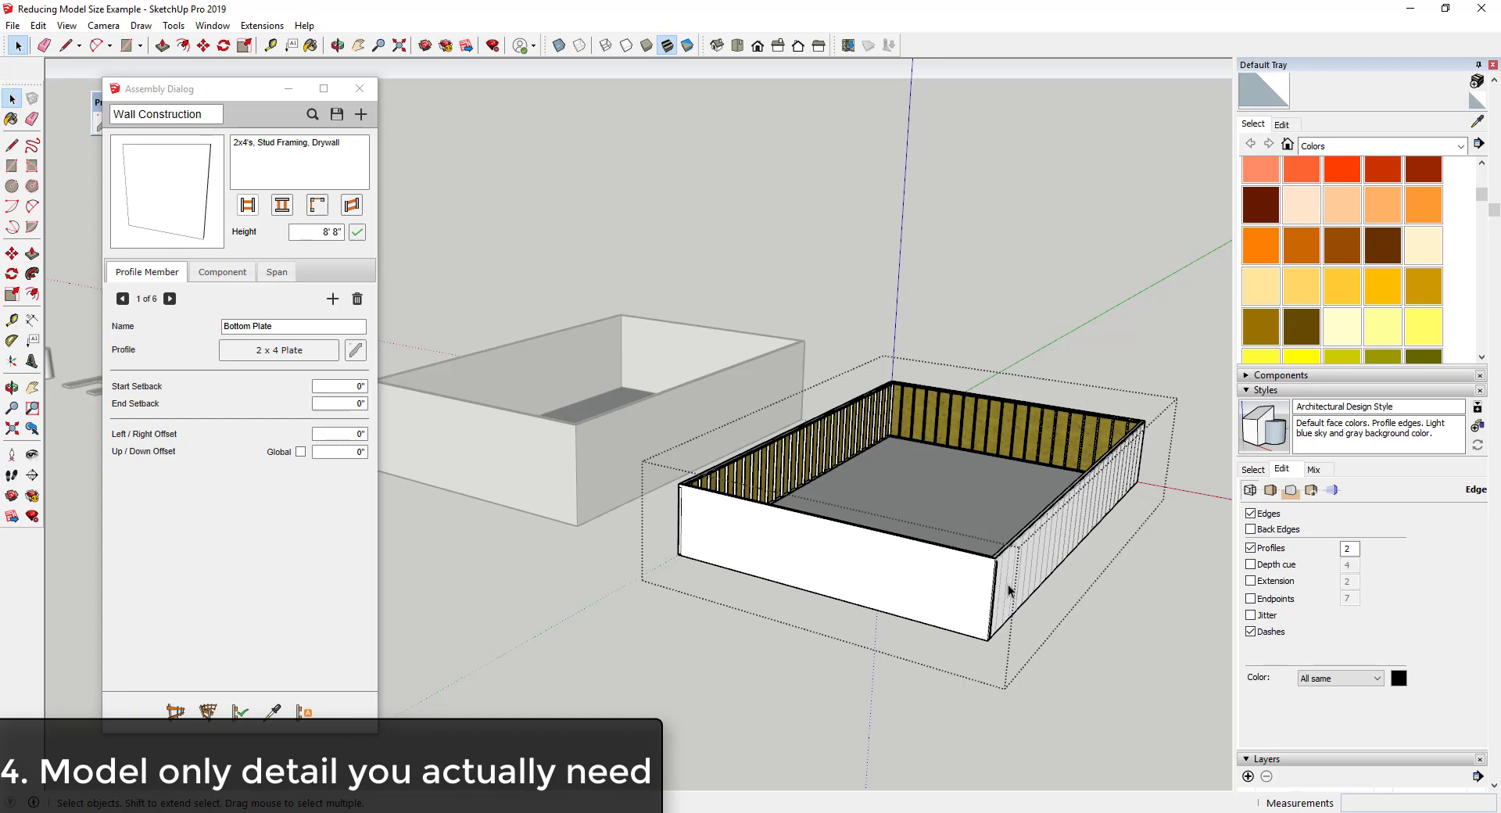
# Unhide the inner drywall of the framed walls and leave the wall group
pyautogui.click(903, 314)
pyautogui.click(831, 430)
pyautogui.doubleClick(830, 430)
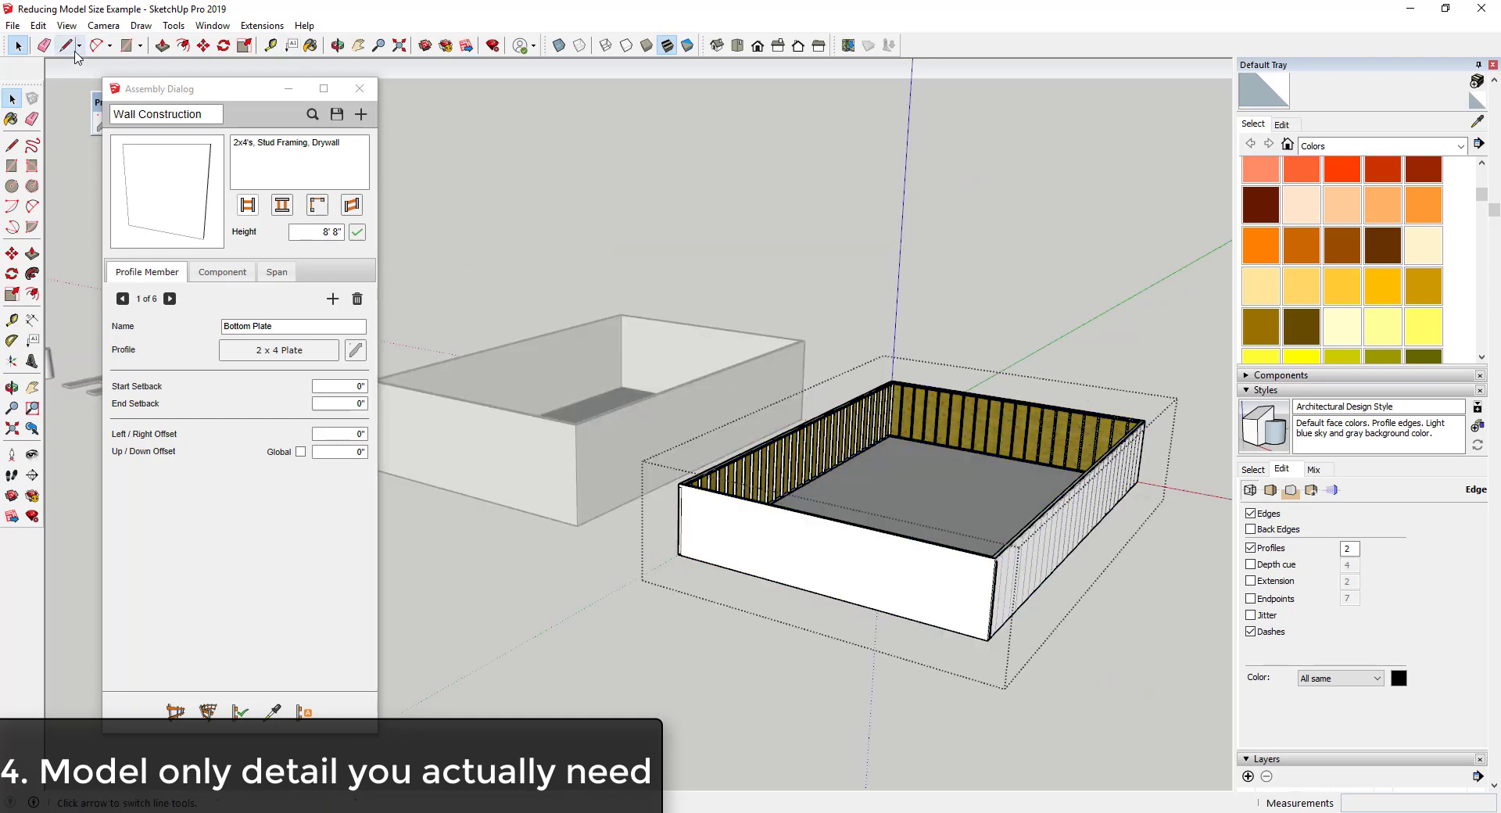
pyautogui.click(38, 25)
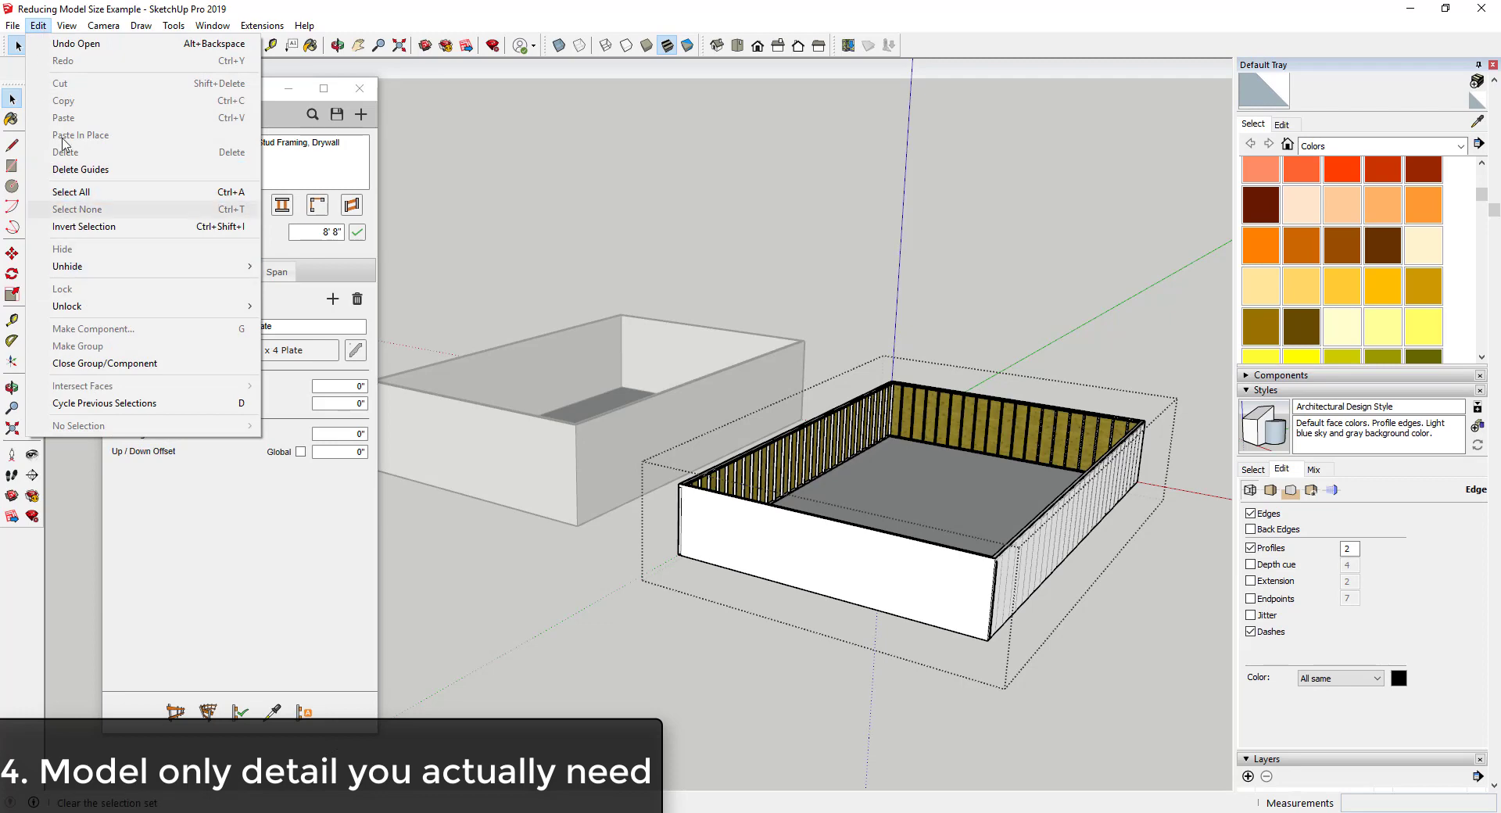
pyautogui.moveTo(65, 30)
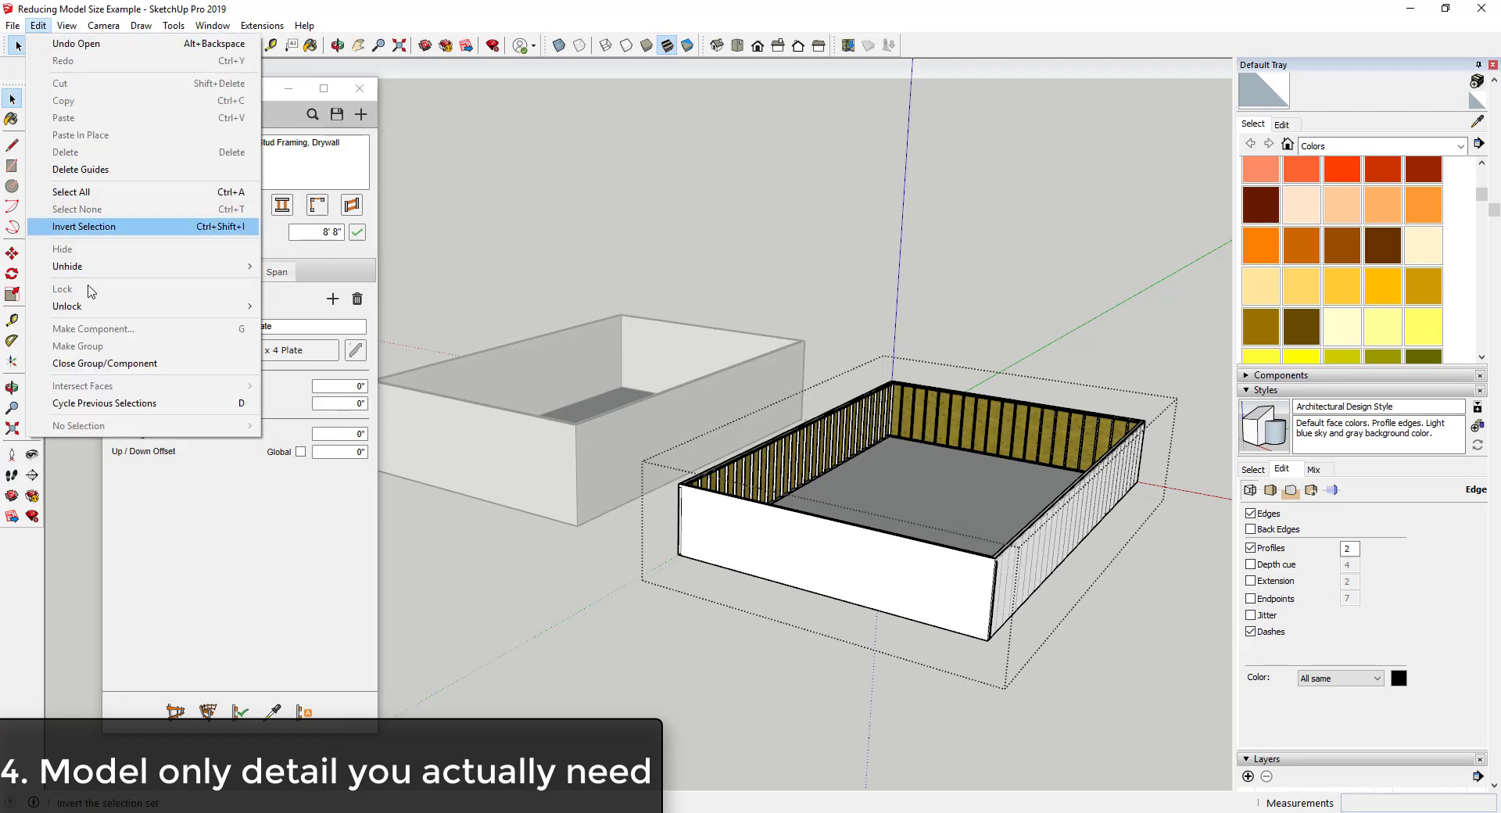
pyautogui.moveTo(94, 267)
pyautogui.click(288, 303)
pyautogui.moveTo(617, 617); pyautogui.dragTo(692, 672, button='middle')
# Cut both sets of walls with a horizontal section plane and show them from the top in parallel projection
pyautogui.click(32, 475)
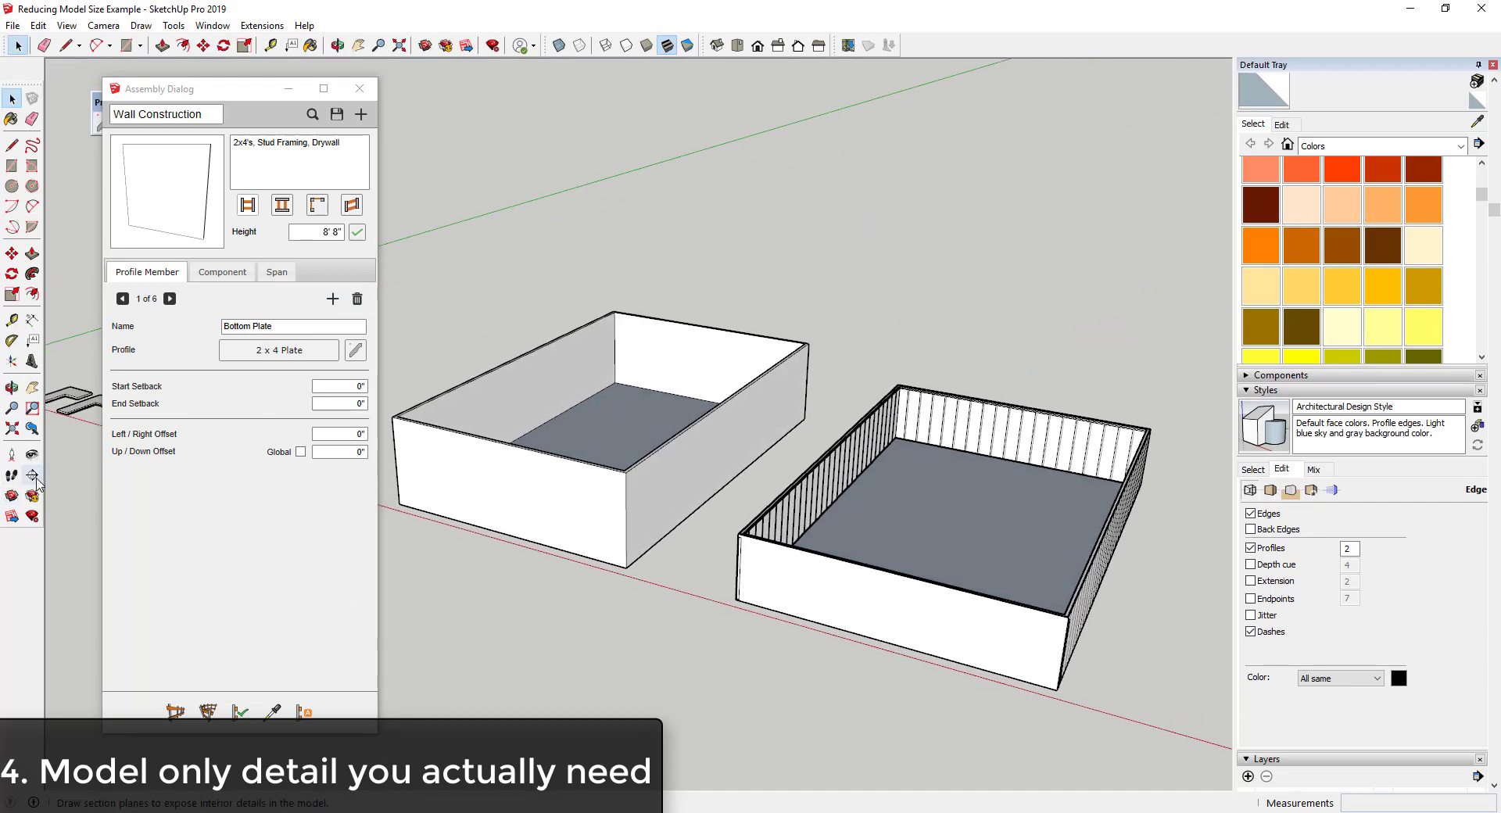
pyautogui.click(687, 496)
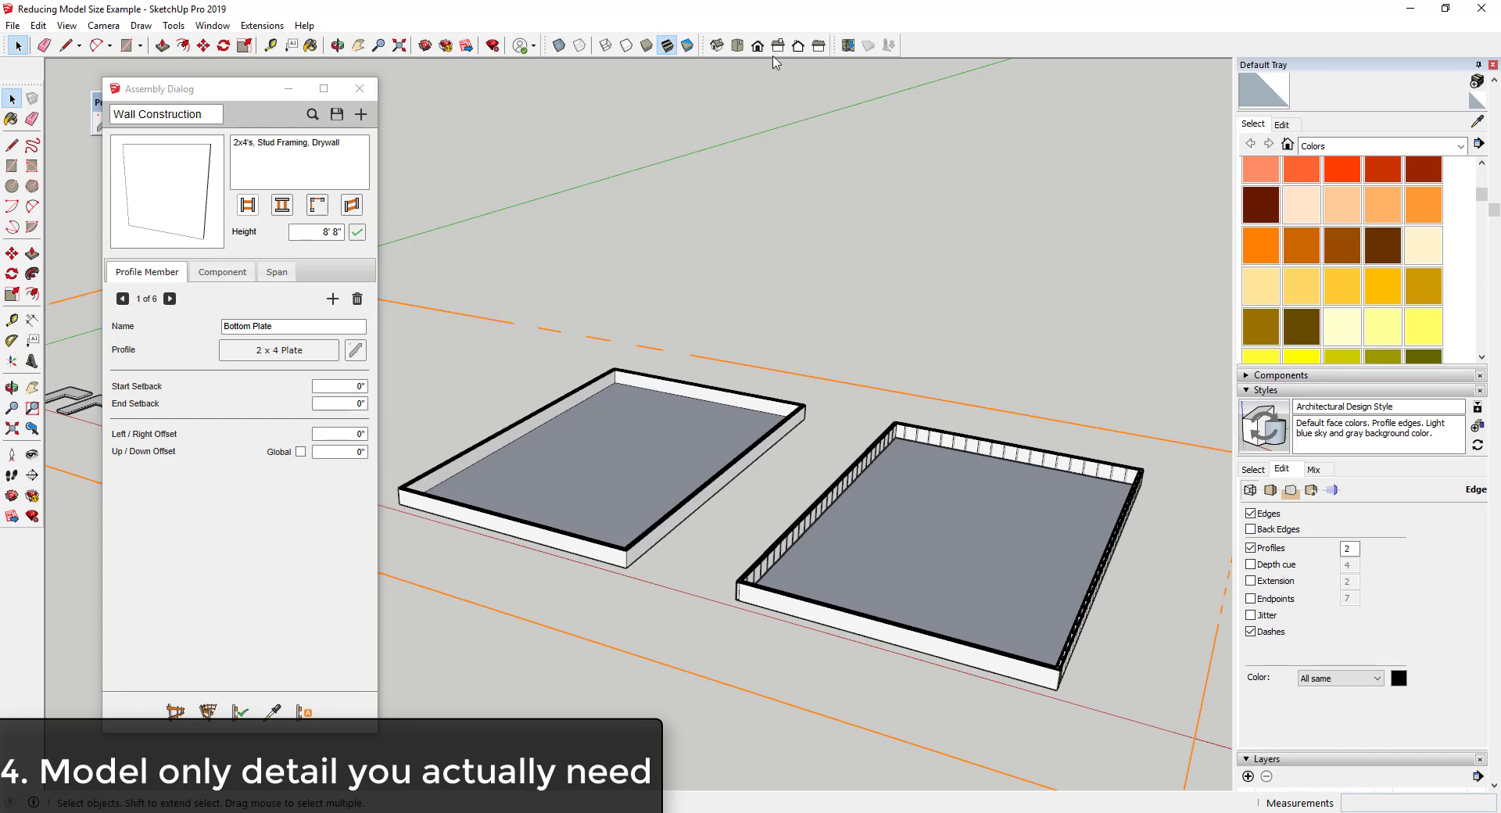
pyautogui.click(737, 45)
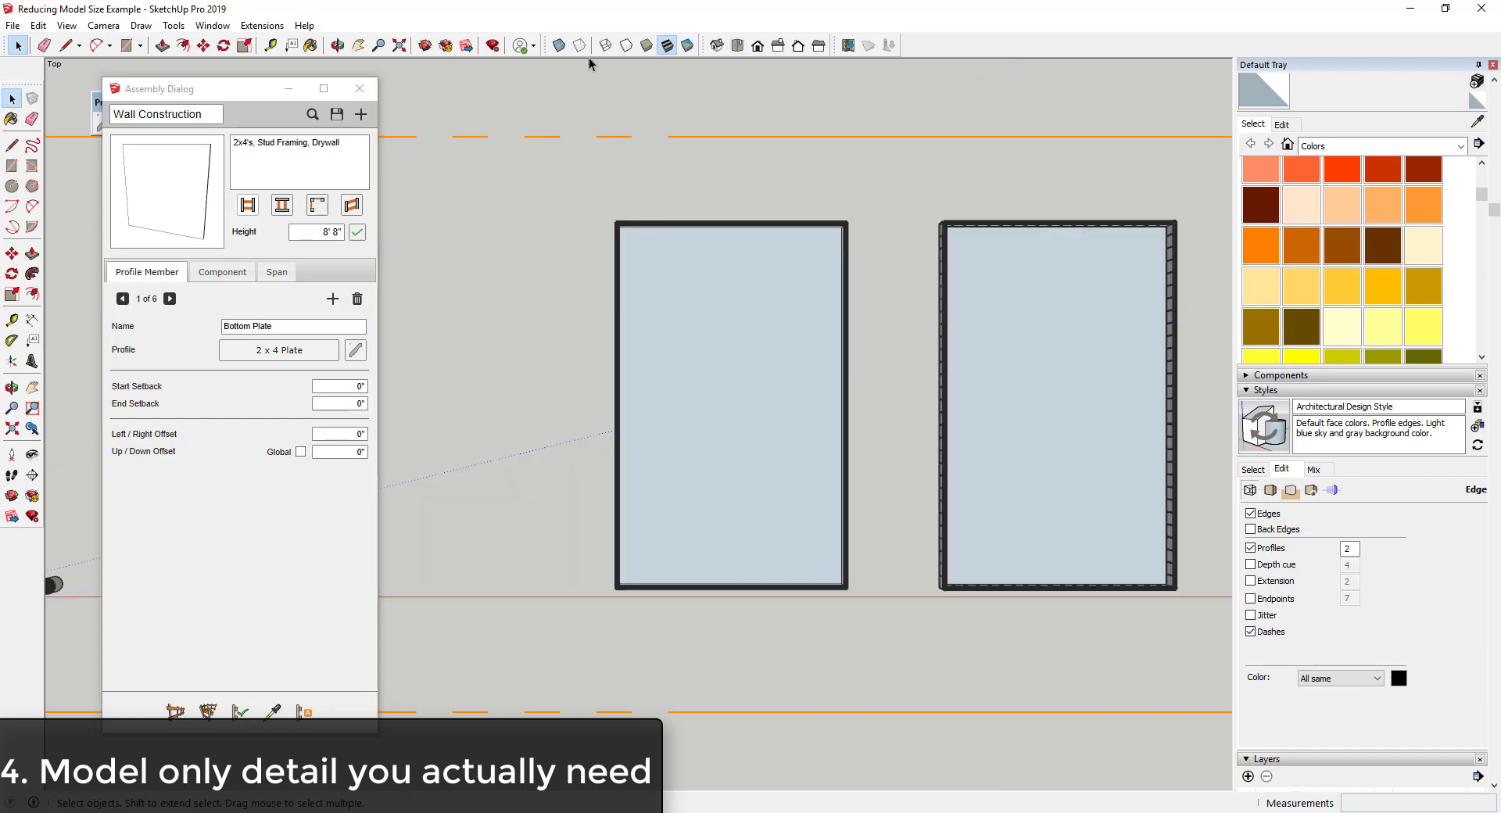
pyautogui.click(103, 25)
pyautogui.click(146, 100)
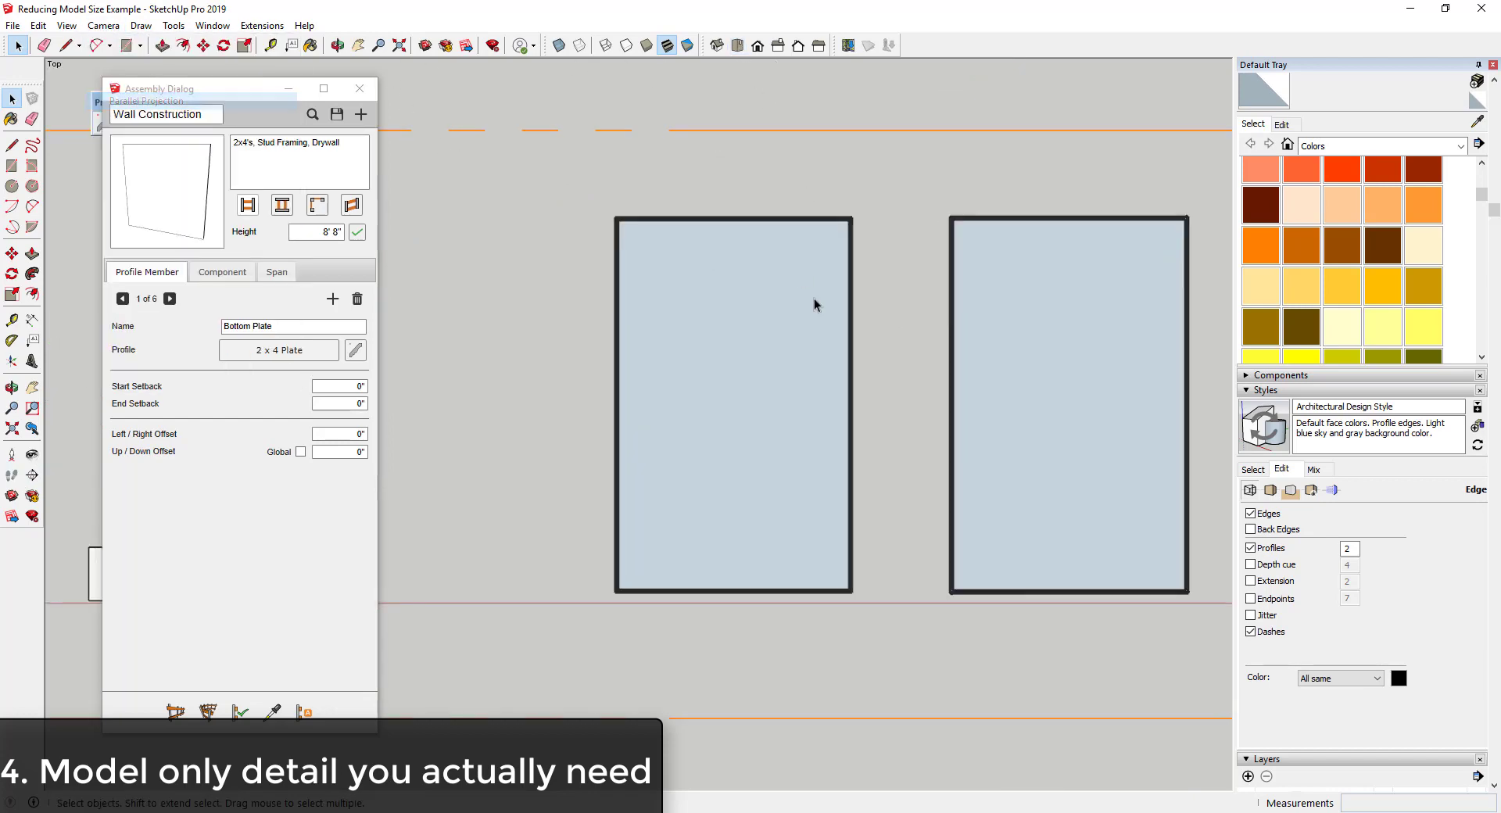
# Compare the section cuts of the plain and framed walls up close and open the style's modeling settings
pyautogui.scroll(6, 1180, 394)
pyautogui.scroll(6, 857, 388)
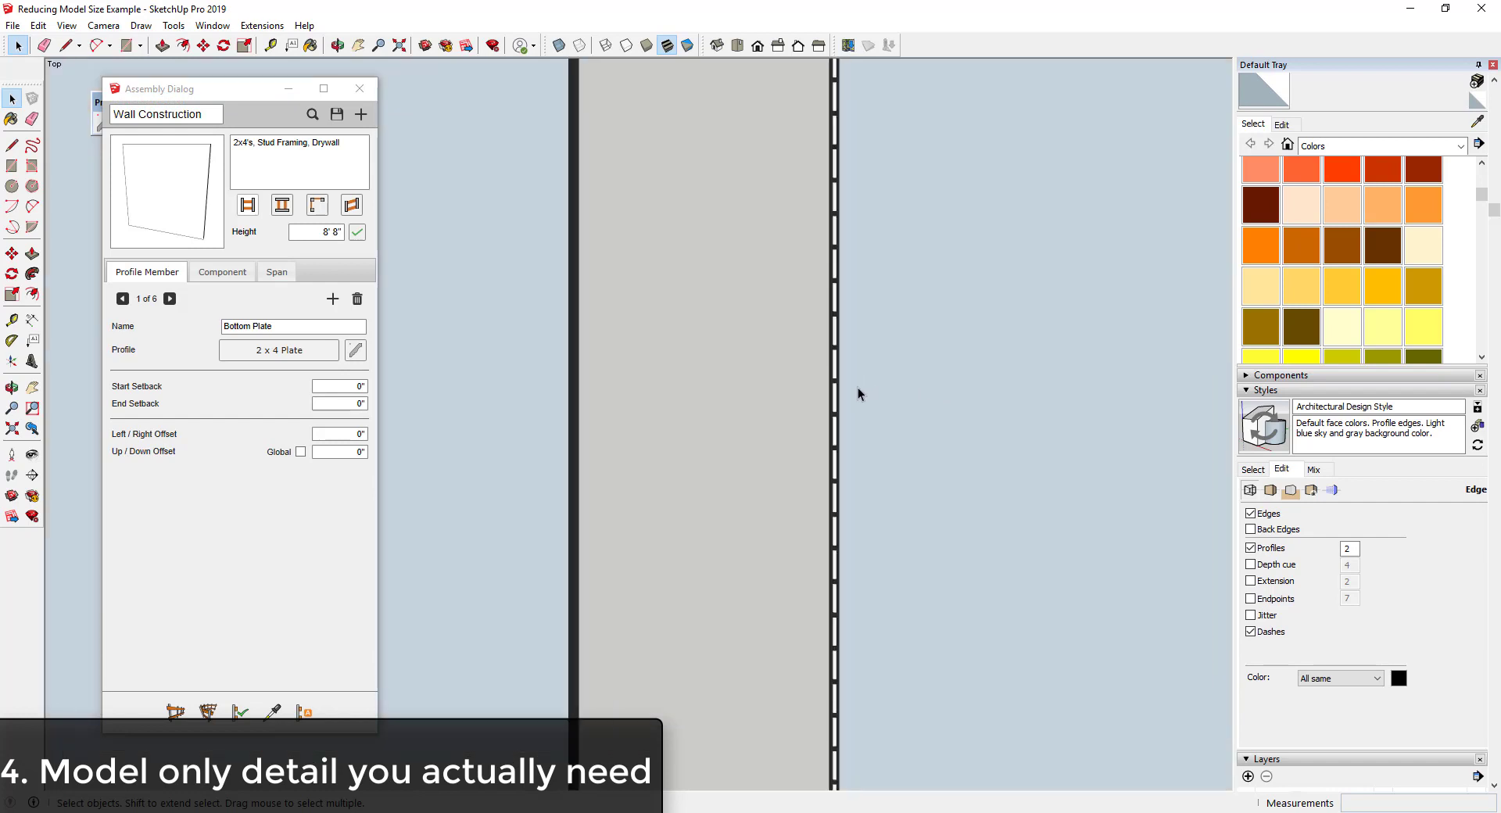
pyautogui.scroll(-4, 832, 380)
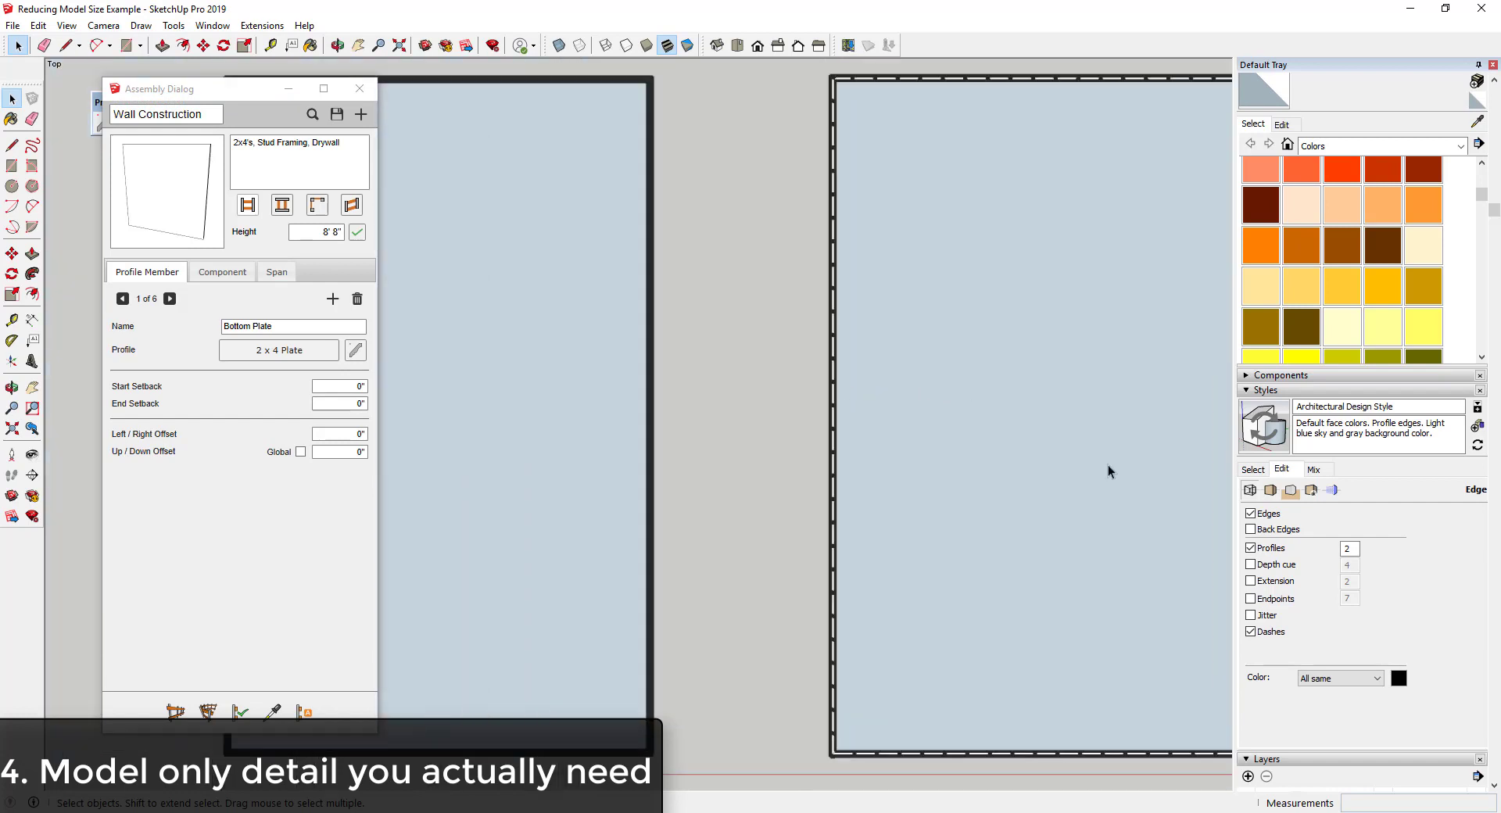
pyautogui.click(1254, 469)
pyautogui.click(1282, 470)
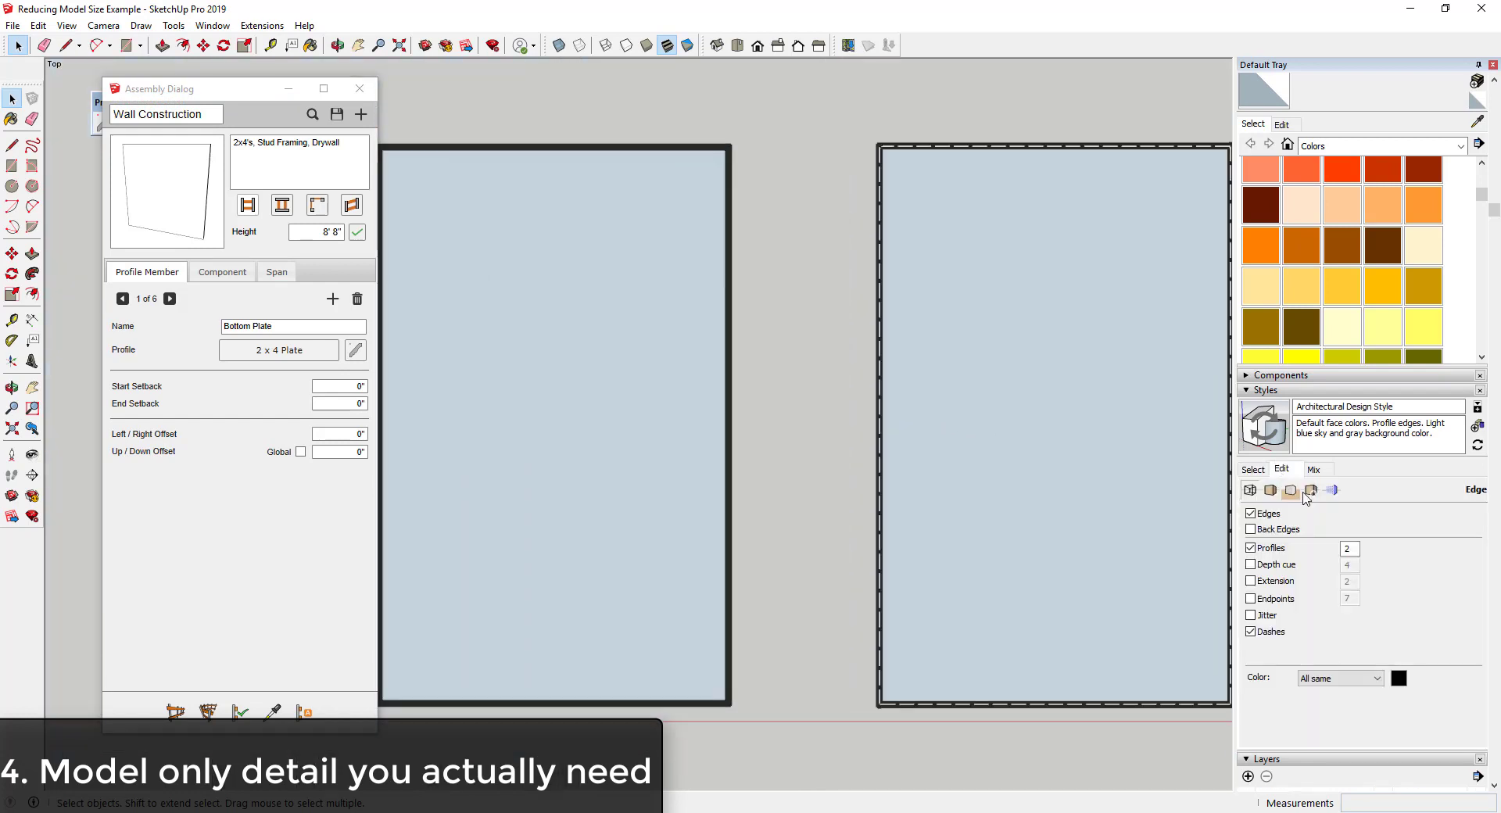
pyautogui.click(1331, 490)
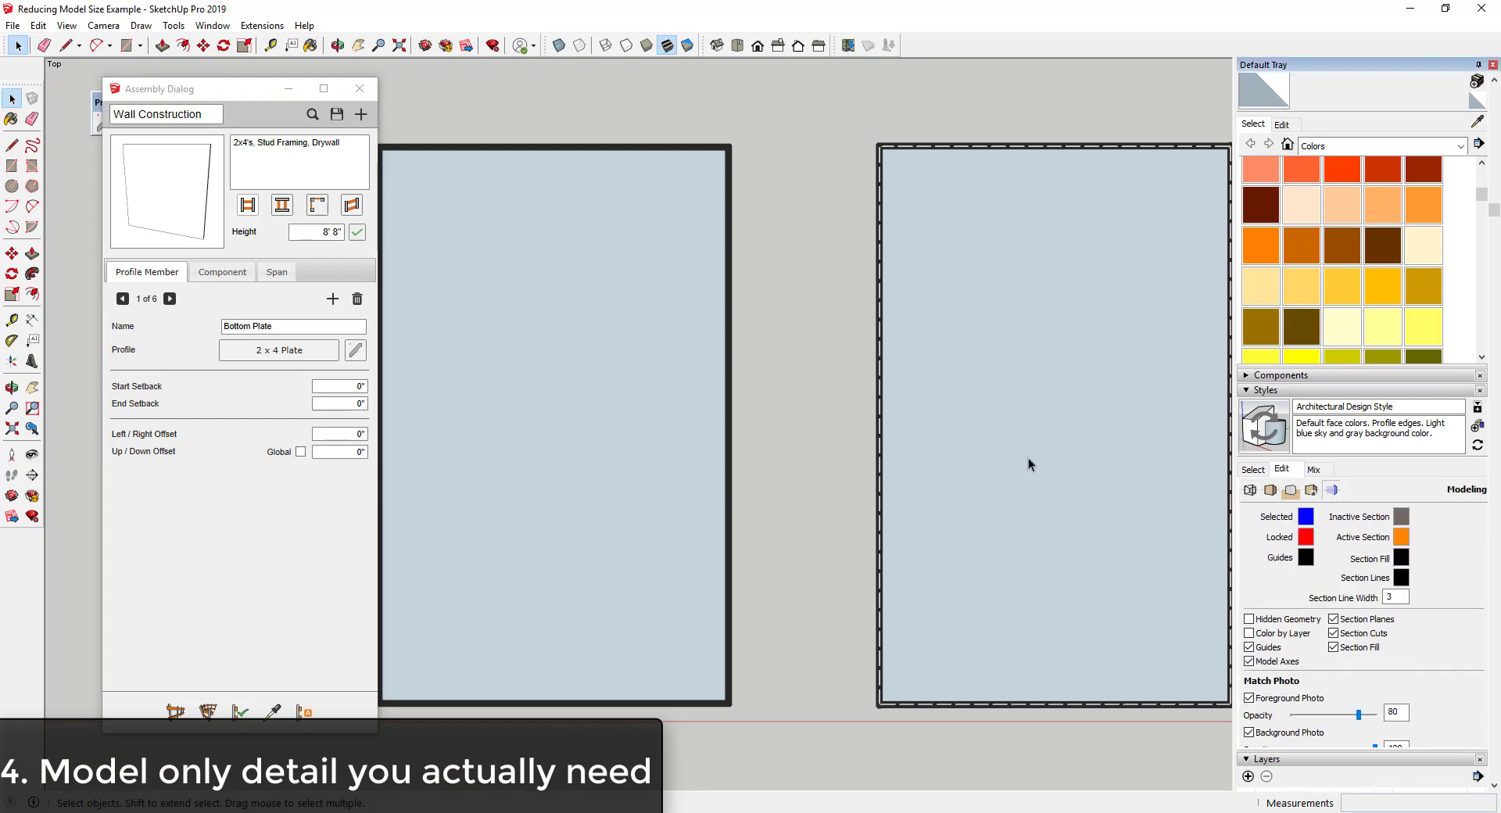
pyautogui.scroll(5, 931, 378)
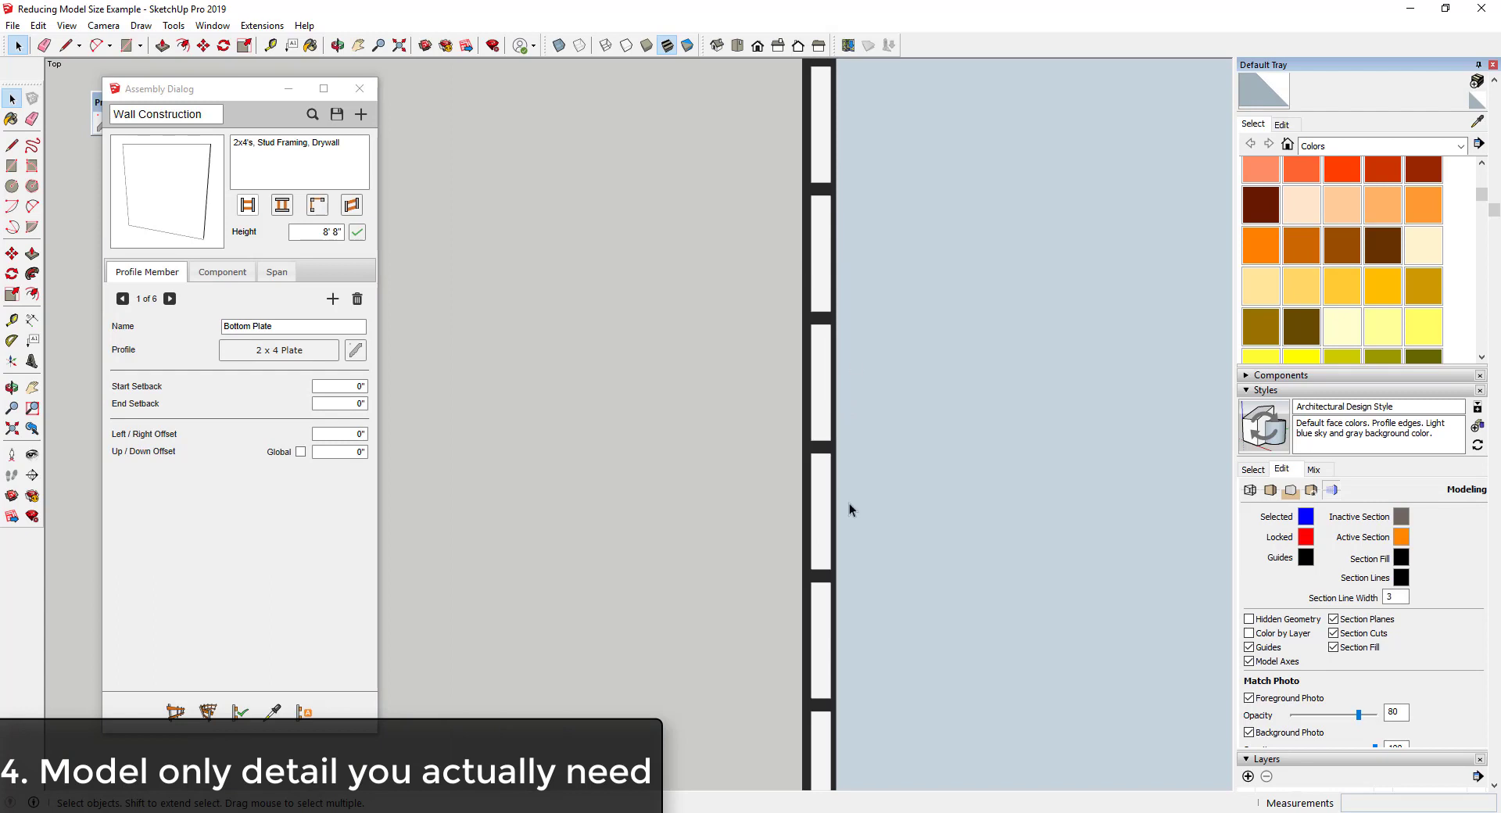
pyautogui.scroll(-5, 834, 530)
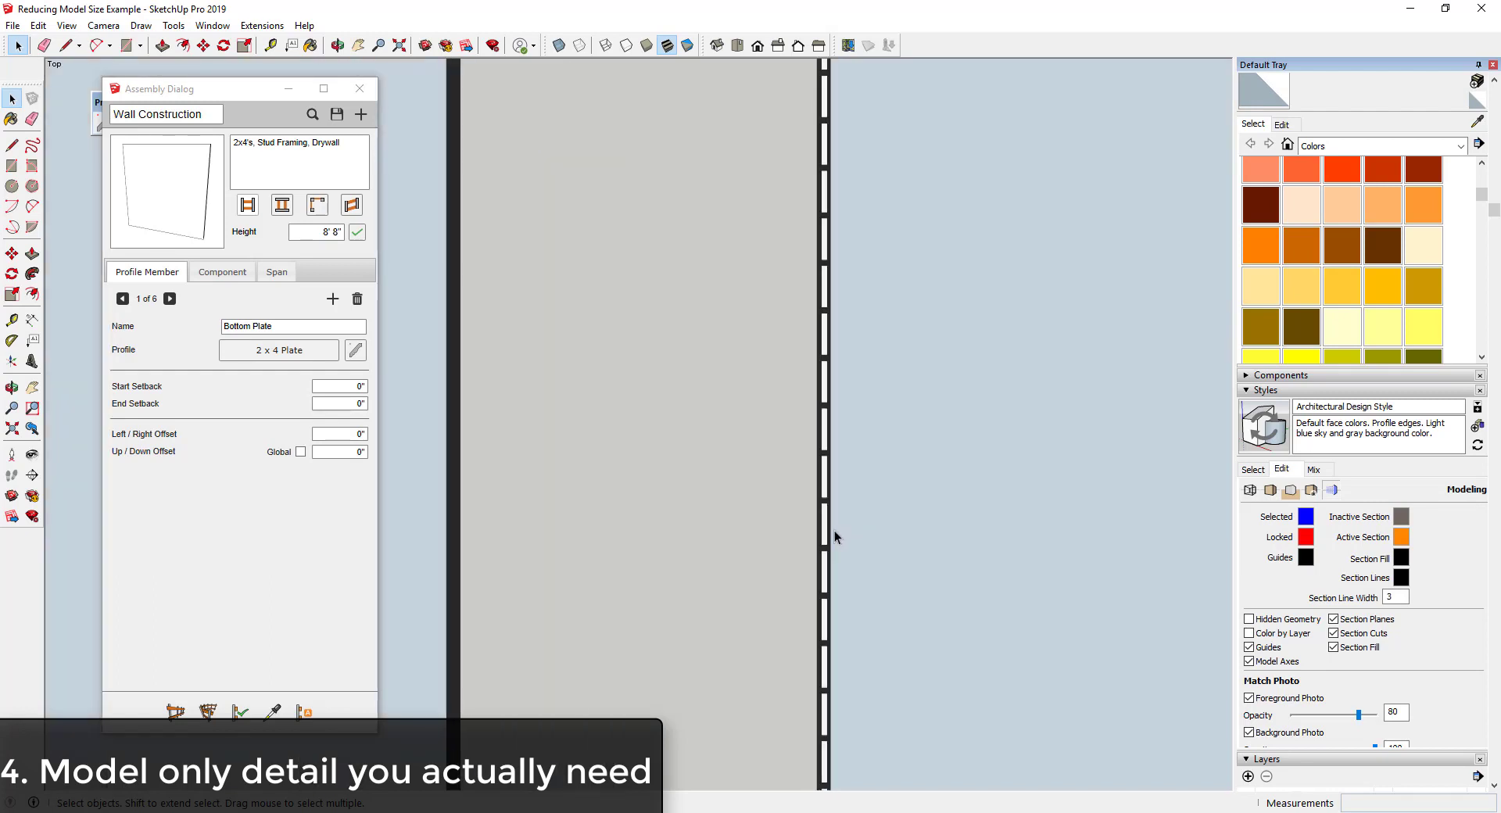
# Inspect the framed walls' section cut in plan and at an angle beside the plain walls
pyautogui.scroll(-4, 819, 438)
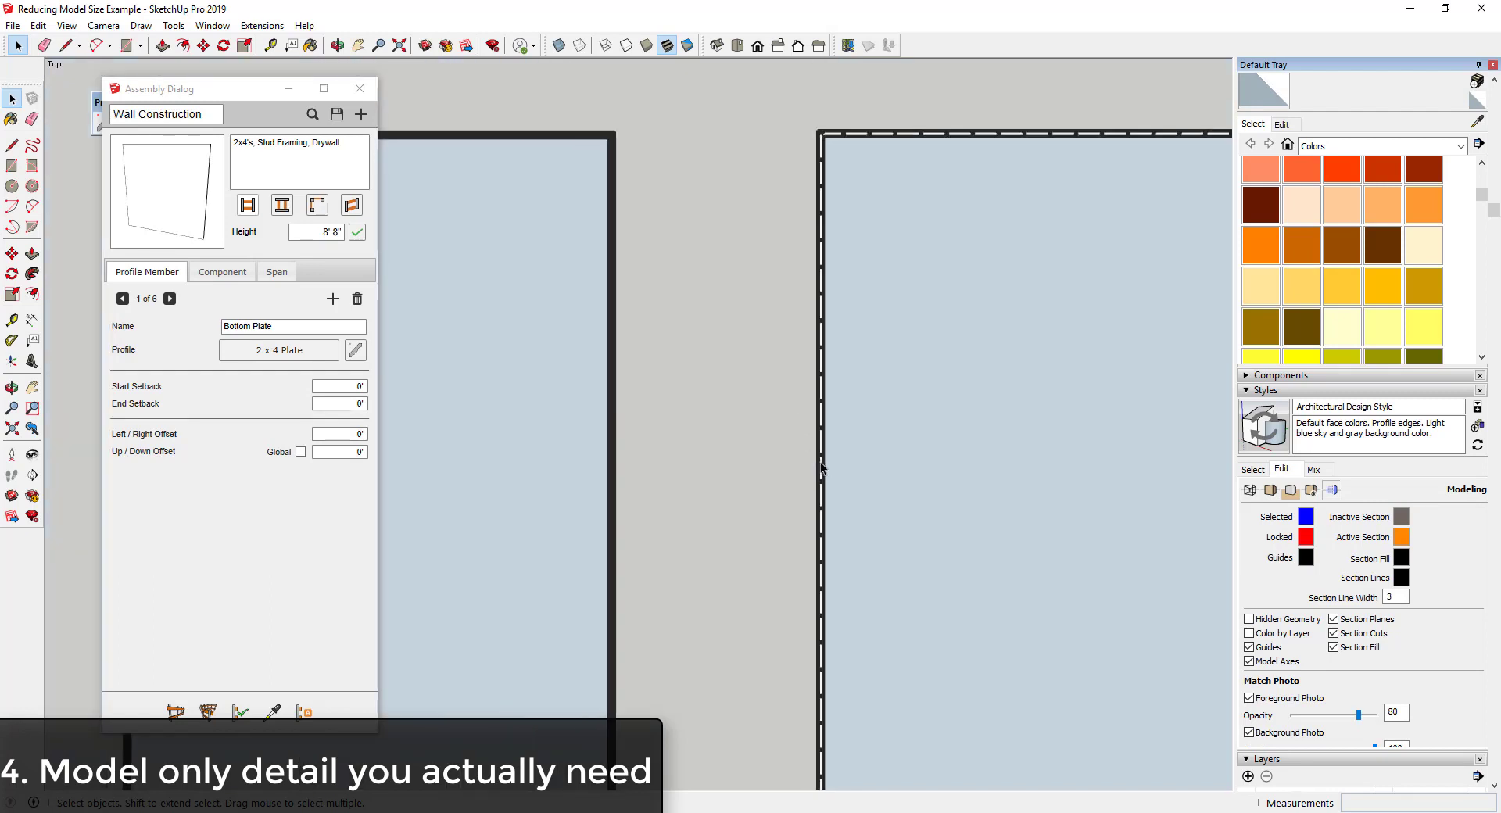
pyautogui.moveTo(820, 466); pyautogui.dragTo(831, 542, button='middle')
pyautogui.scroll(8, 691, 553)
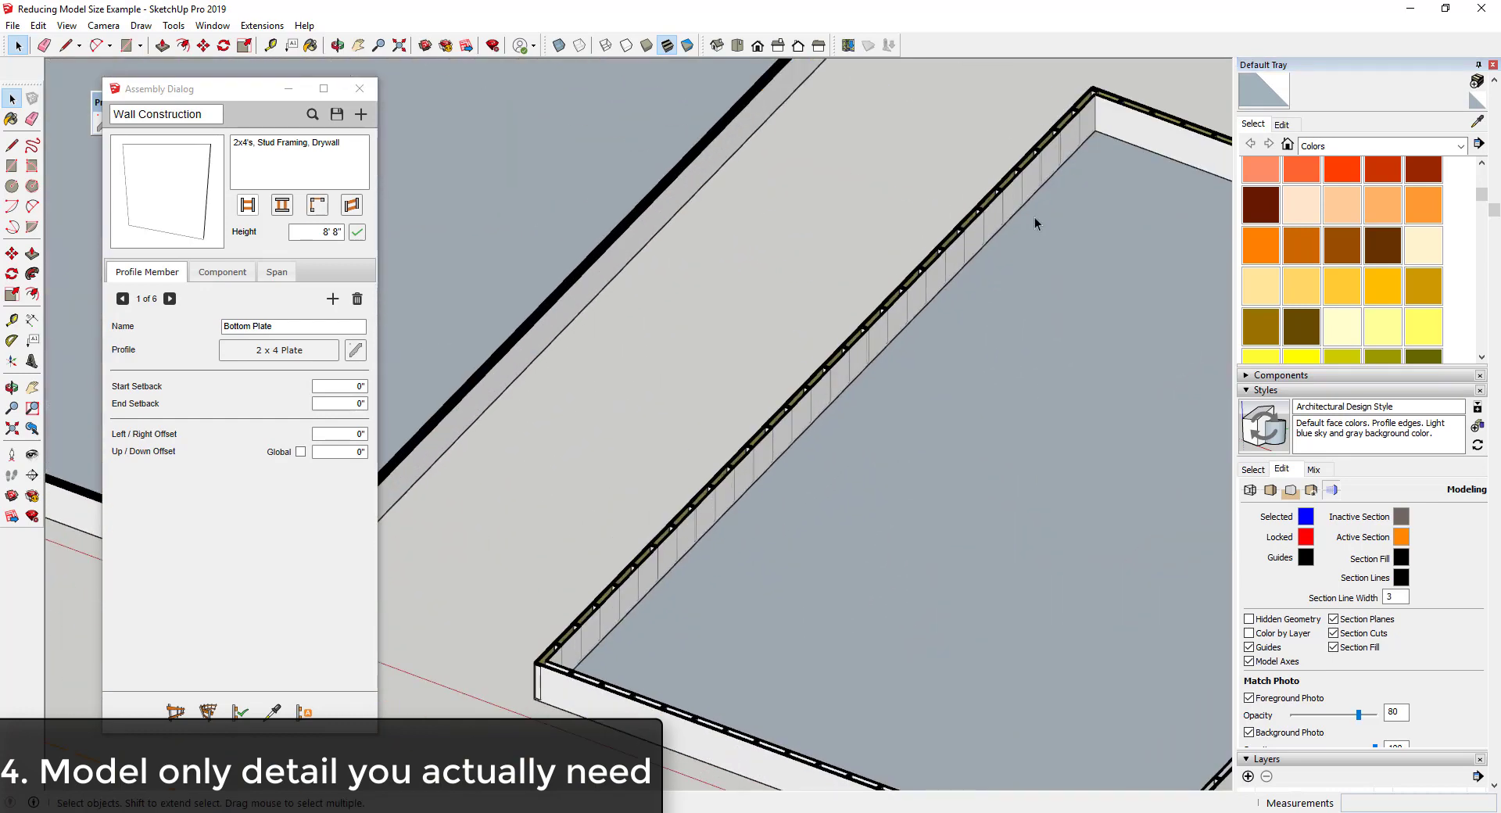
pyautogui.scroll(-8, 993, 313)
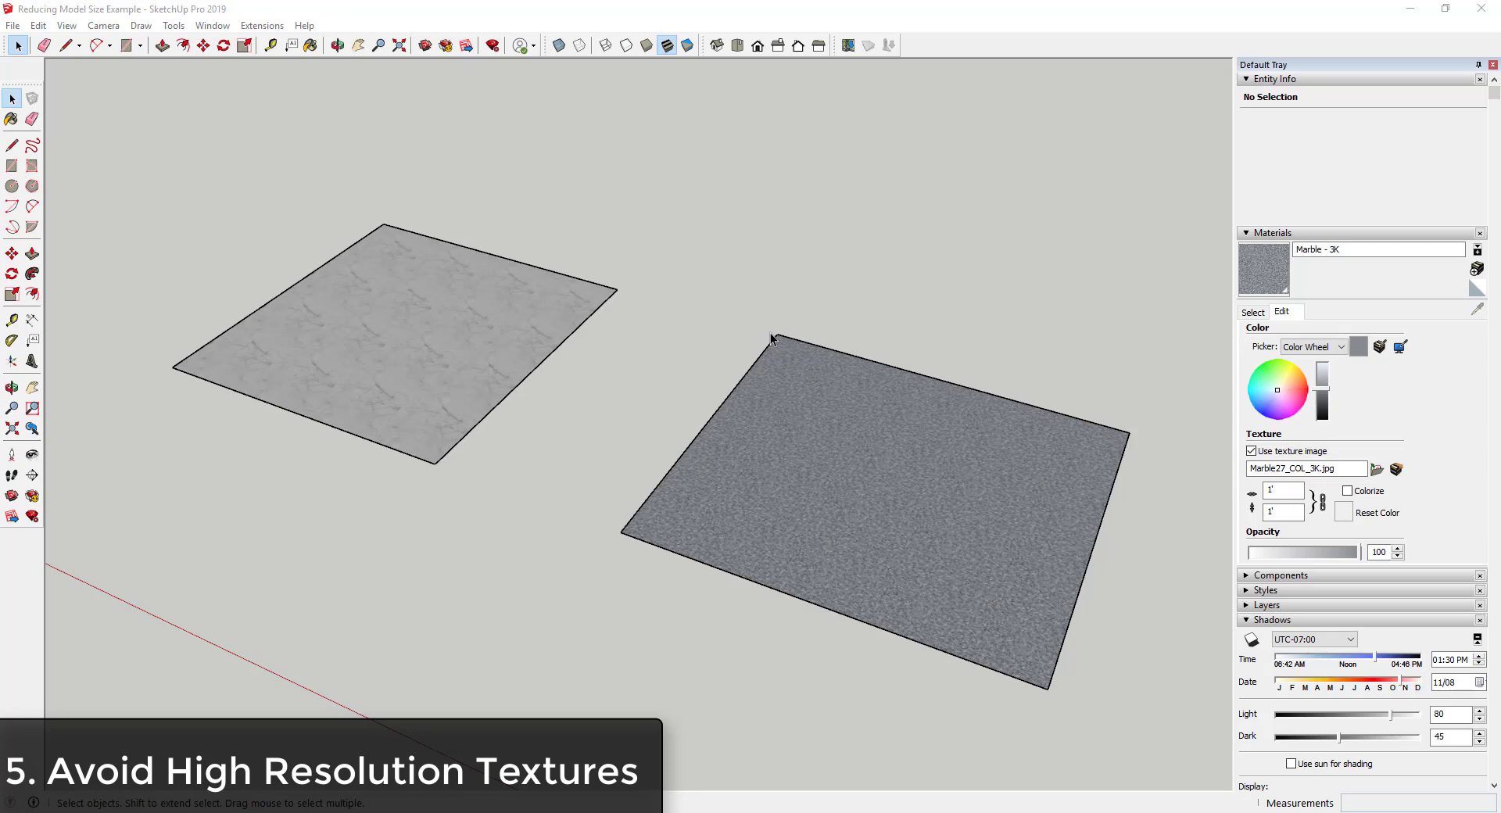
# Sample the materials of the pale stone square and the dark marble square to compare their texture resolutions
pyautogui.click(1253, 312)
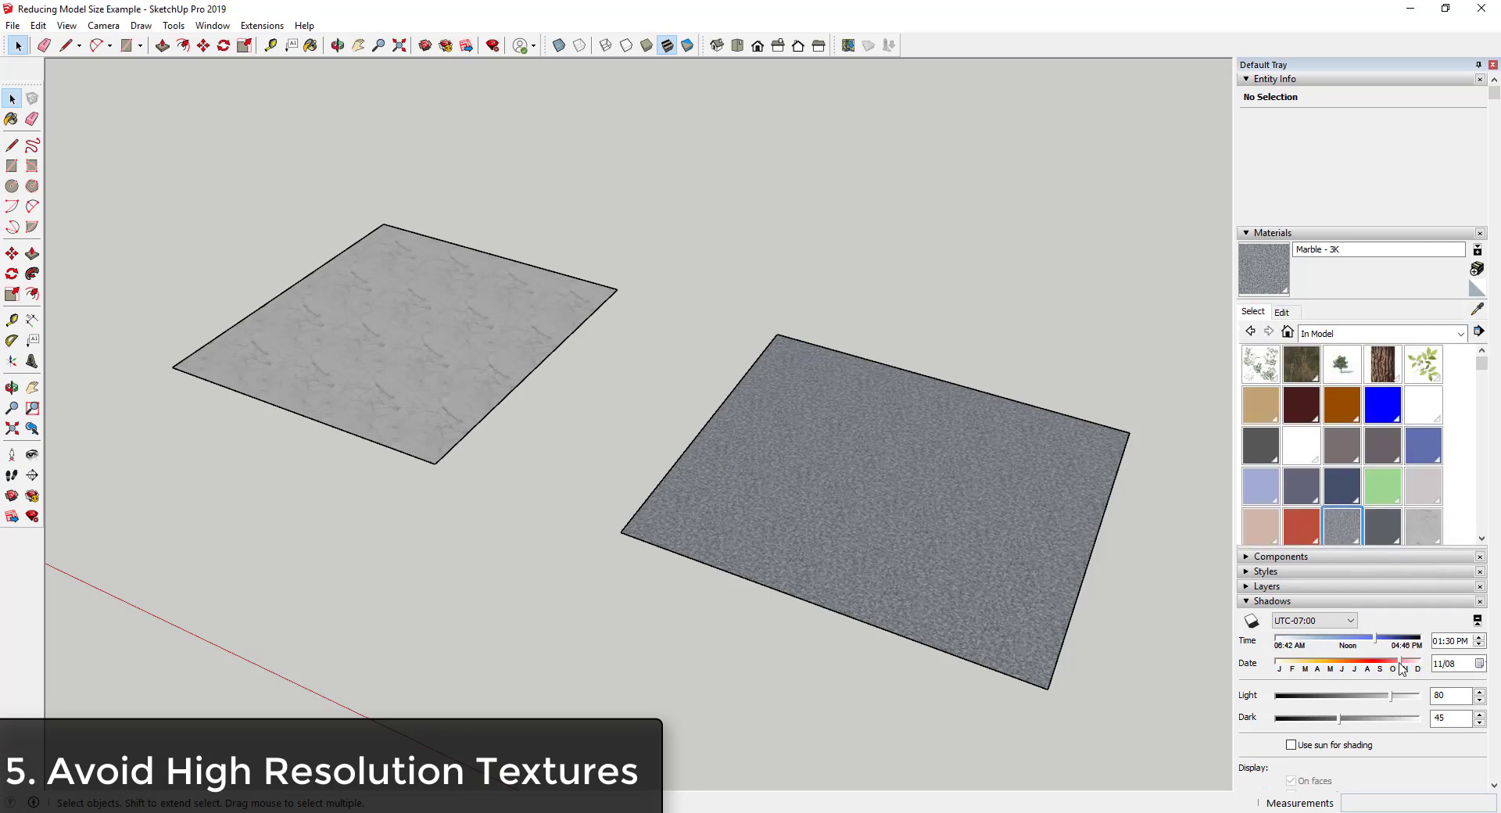
pyautogui.click(1477, 309)
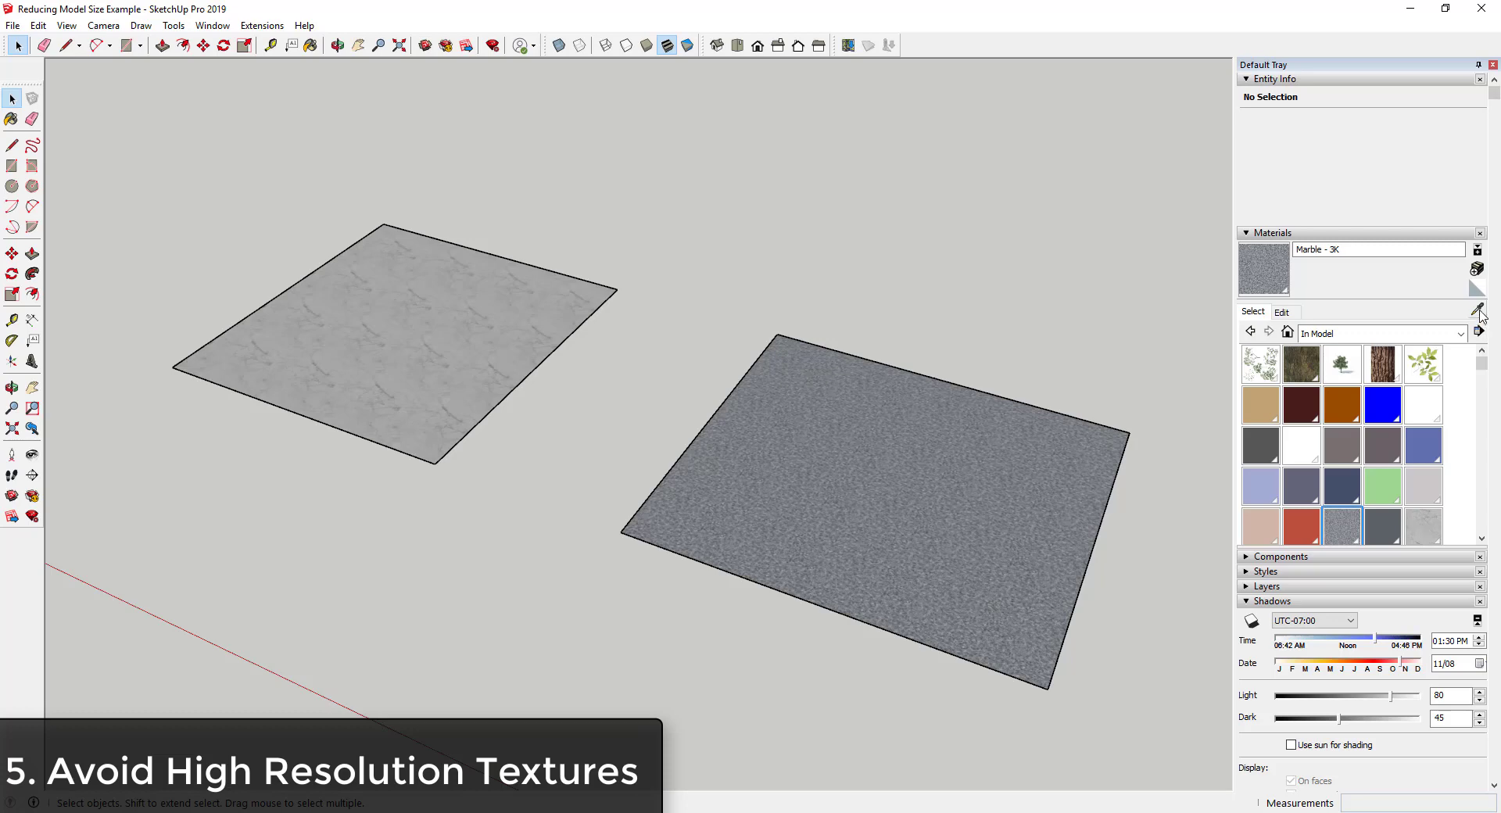
pyautogui.click(523, 309)
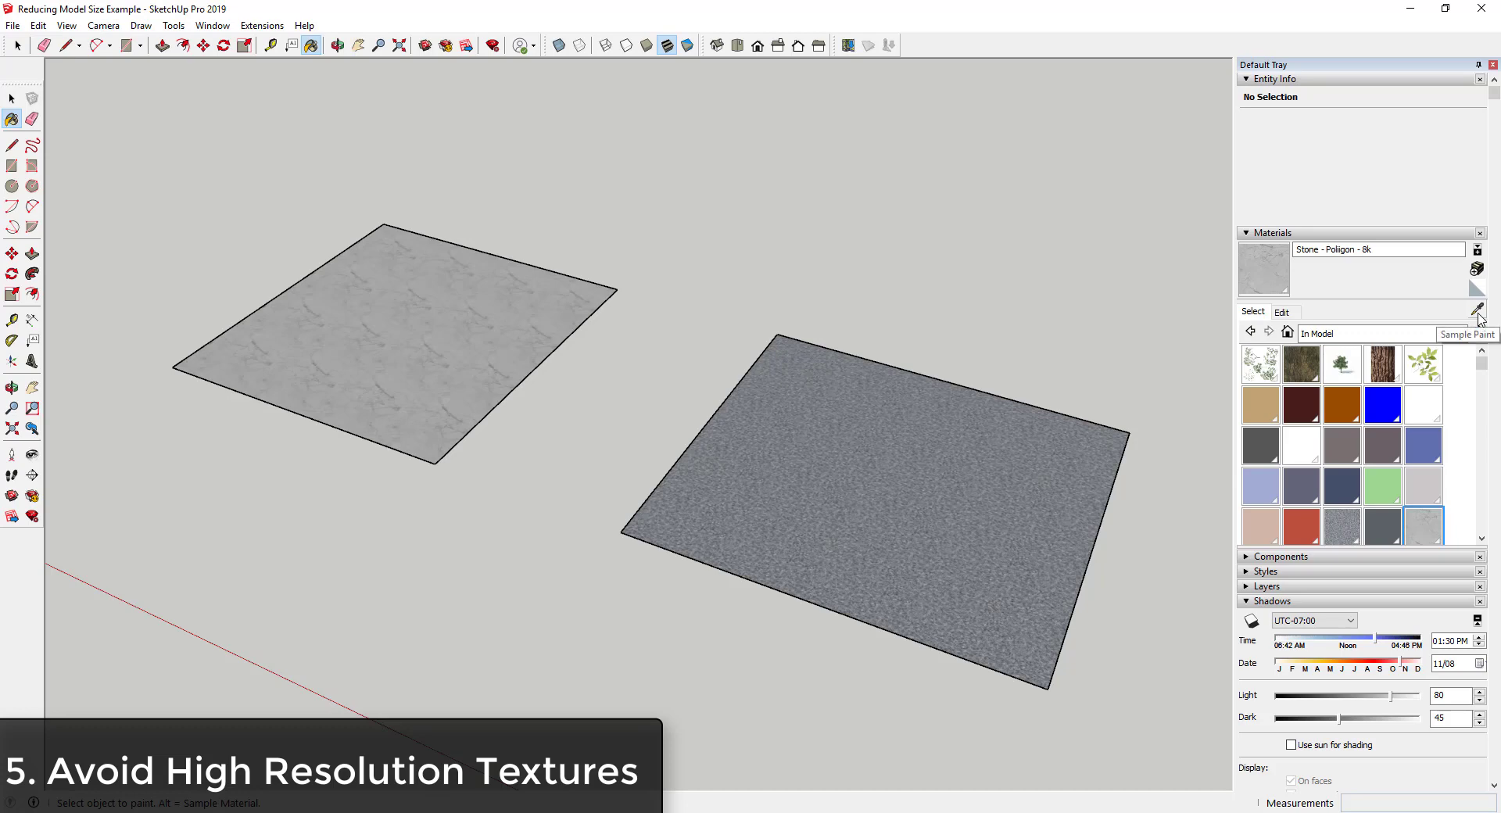
pyautogui.click(1477, 310)
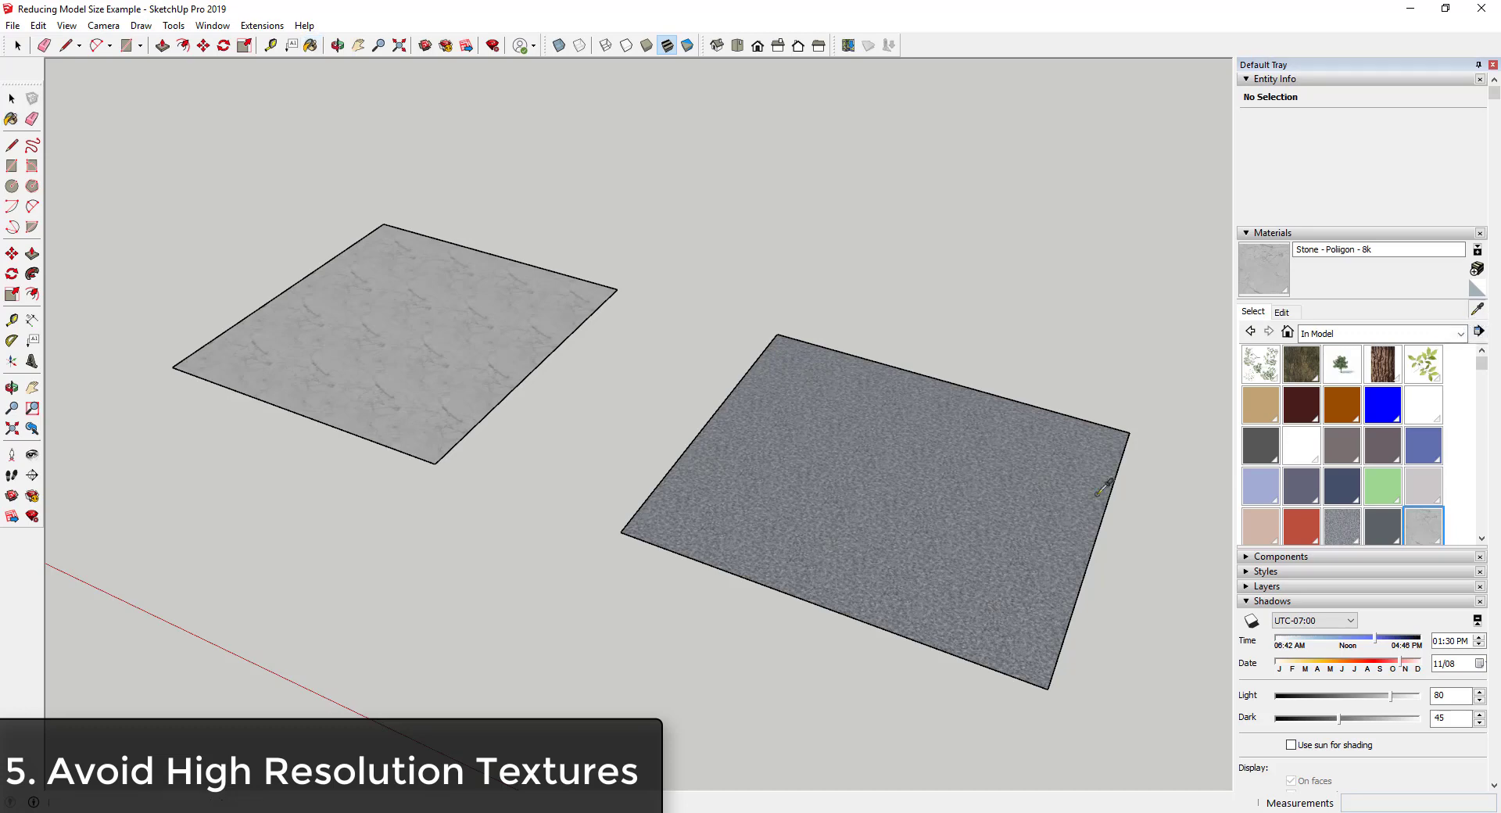
pyautogui.click(973, 480)
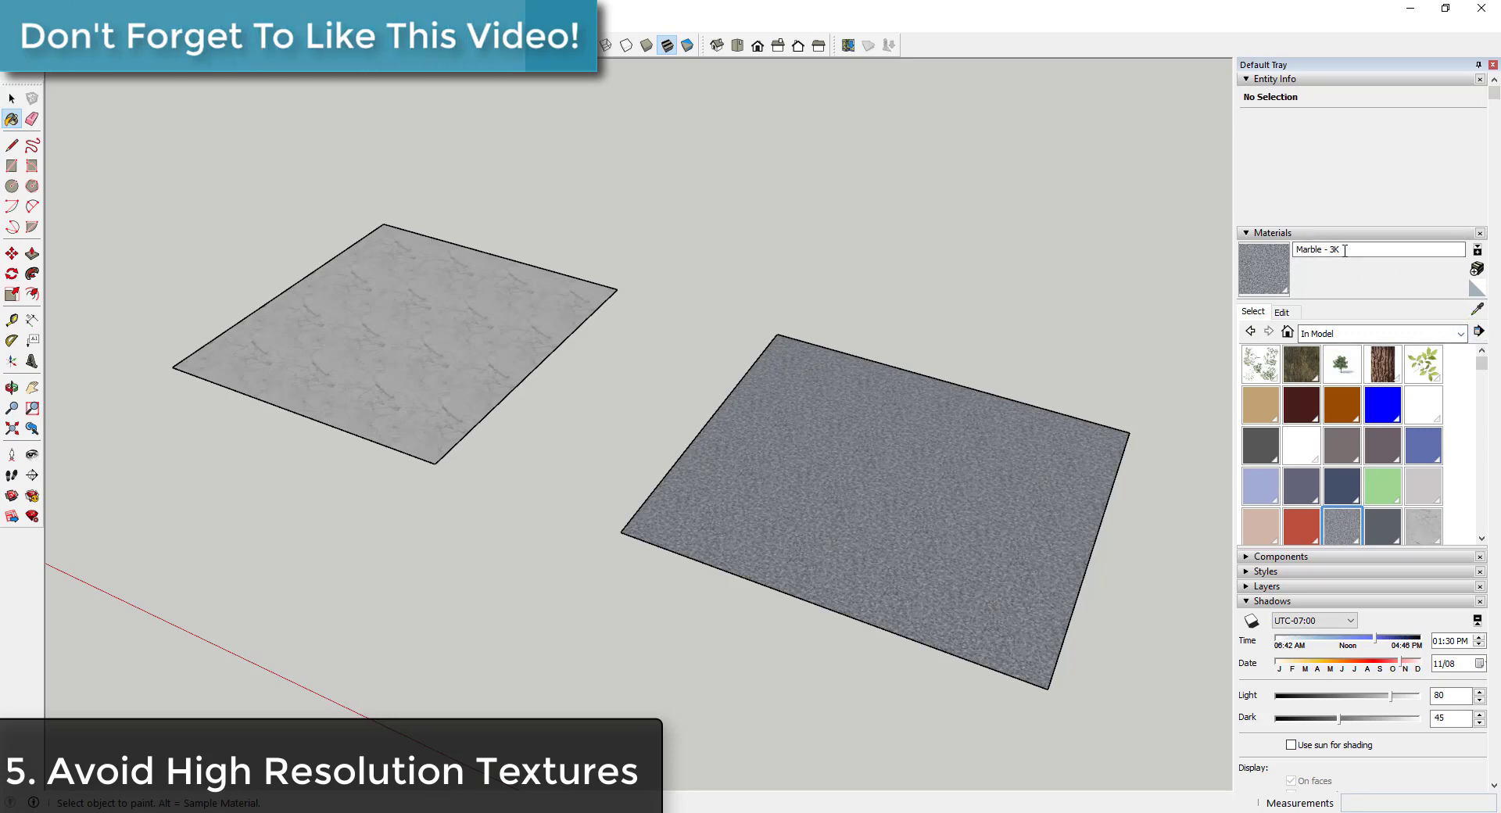
pyautogui.click(483, 314)
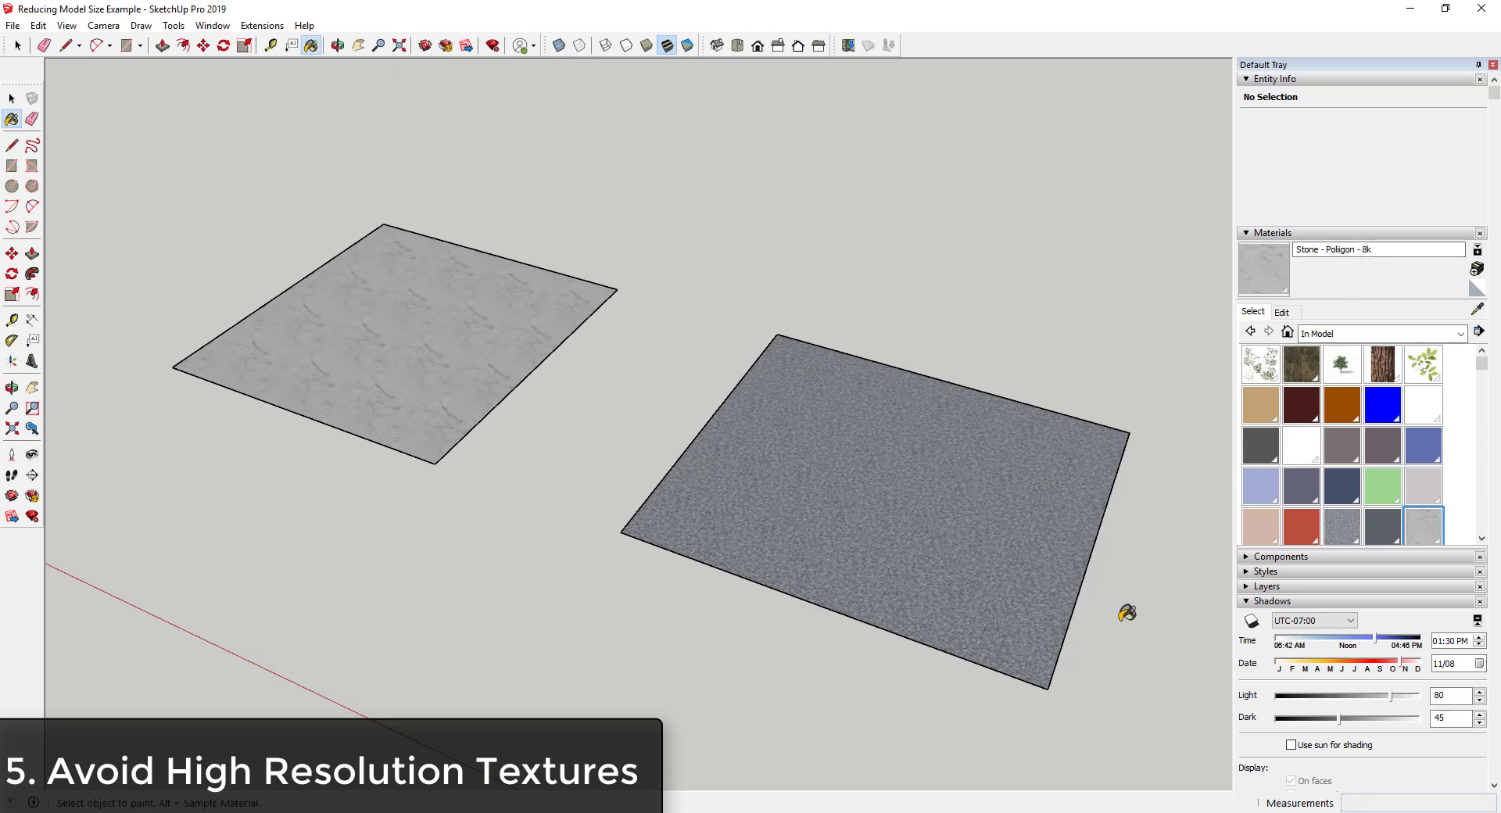
pyautogui.press('space')
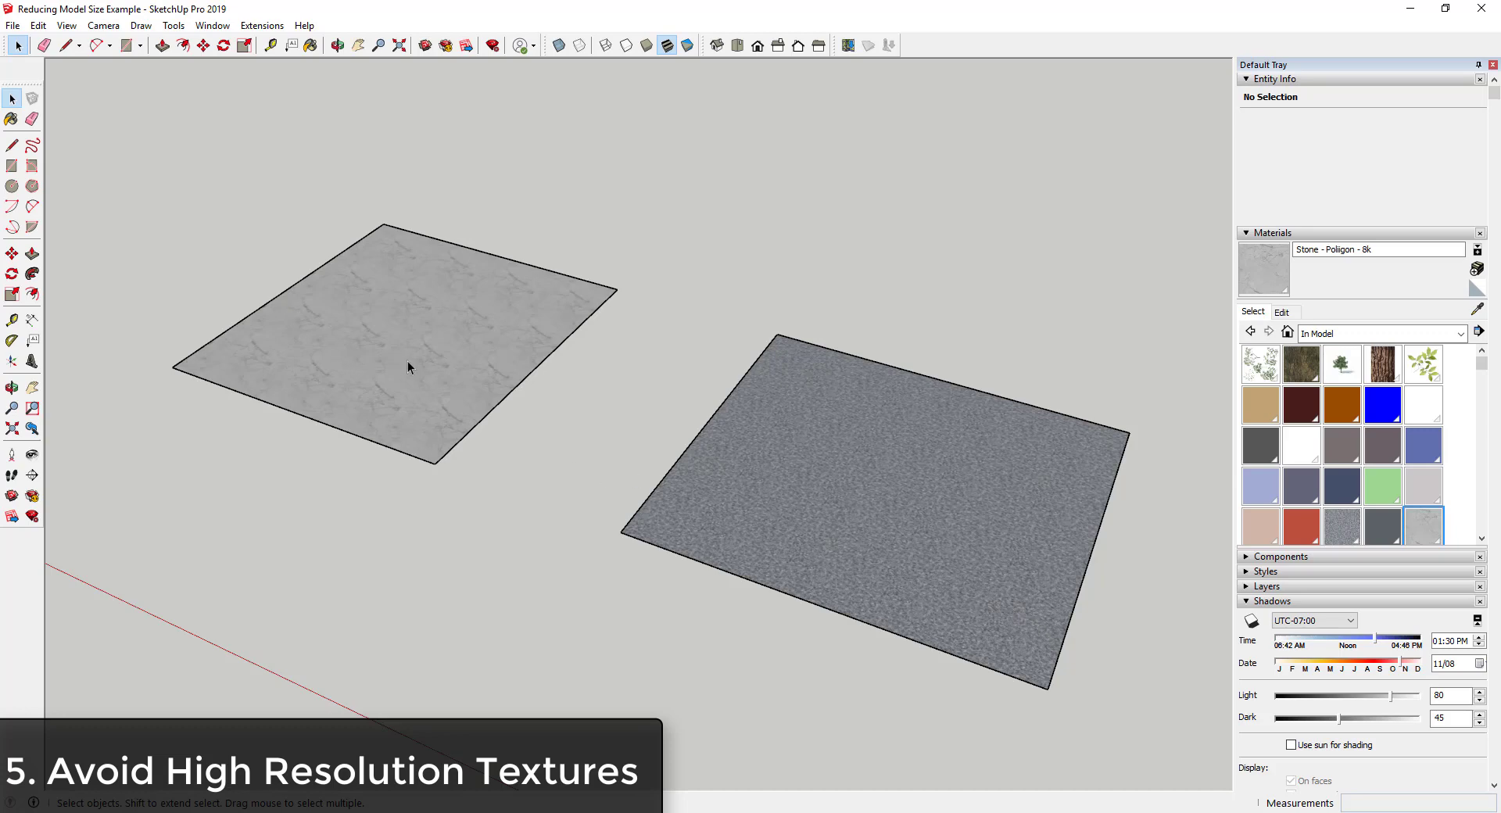
# Examine the pale stone square up close, close the preview of its 8K colour image, and return to both squares
pyautogui.moveTo(409, 368); pyautogui.dragTo(585, 393, button='middle')
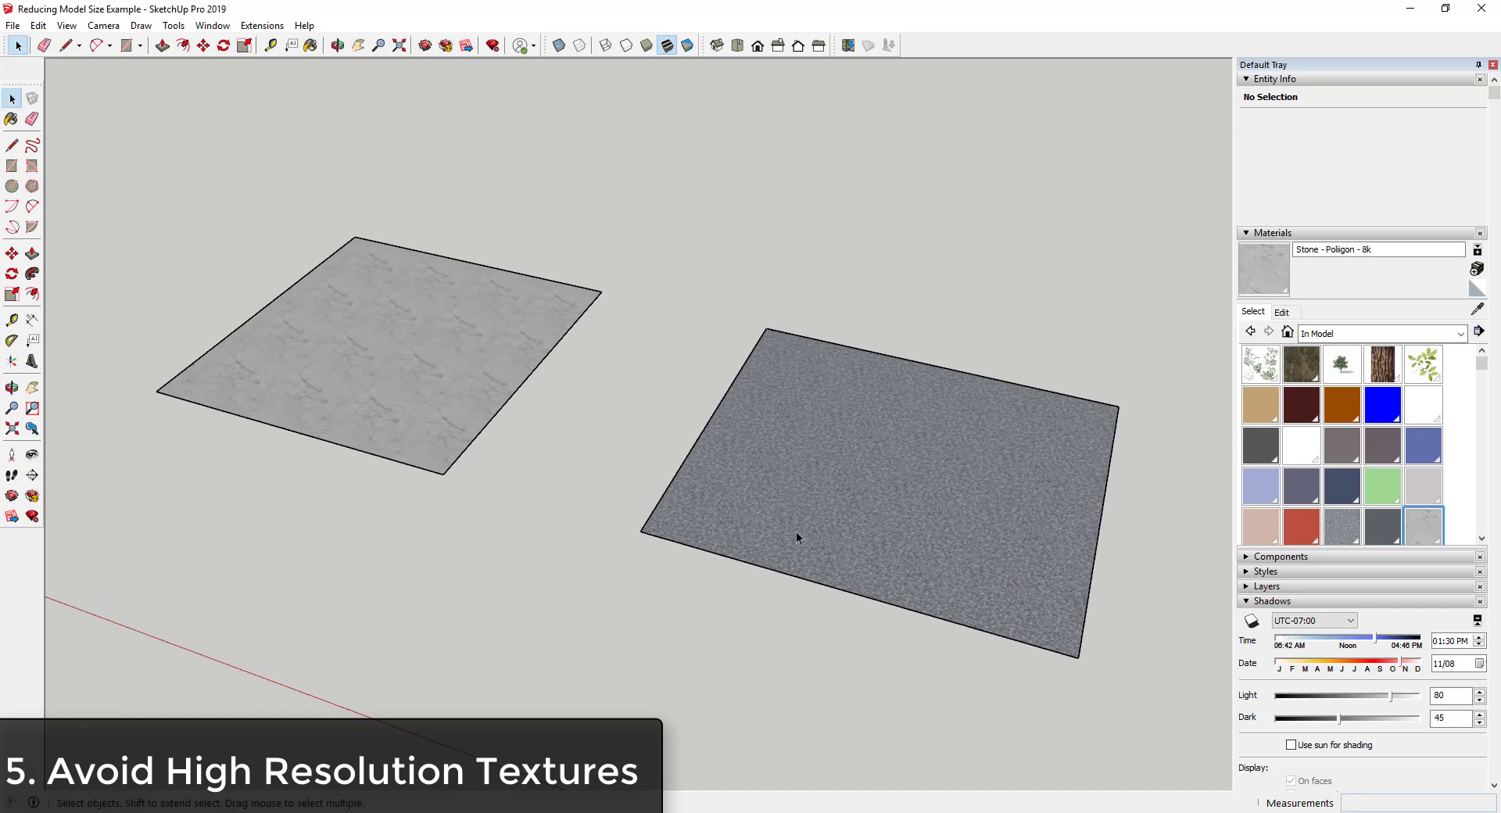
pyautogui.moveTo(899, 443); pyautogui.dragTo(781, 420, button='middle')
pyautogui.scroll(6, 476, 351)
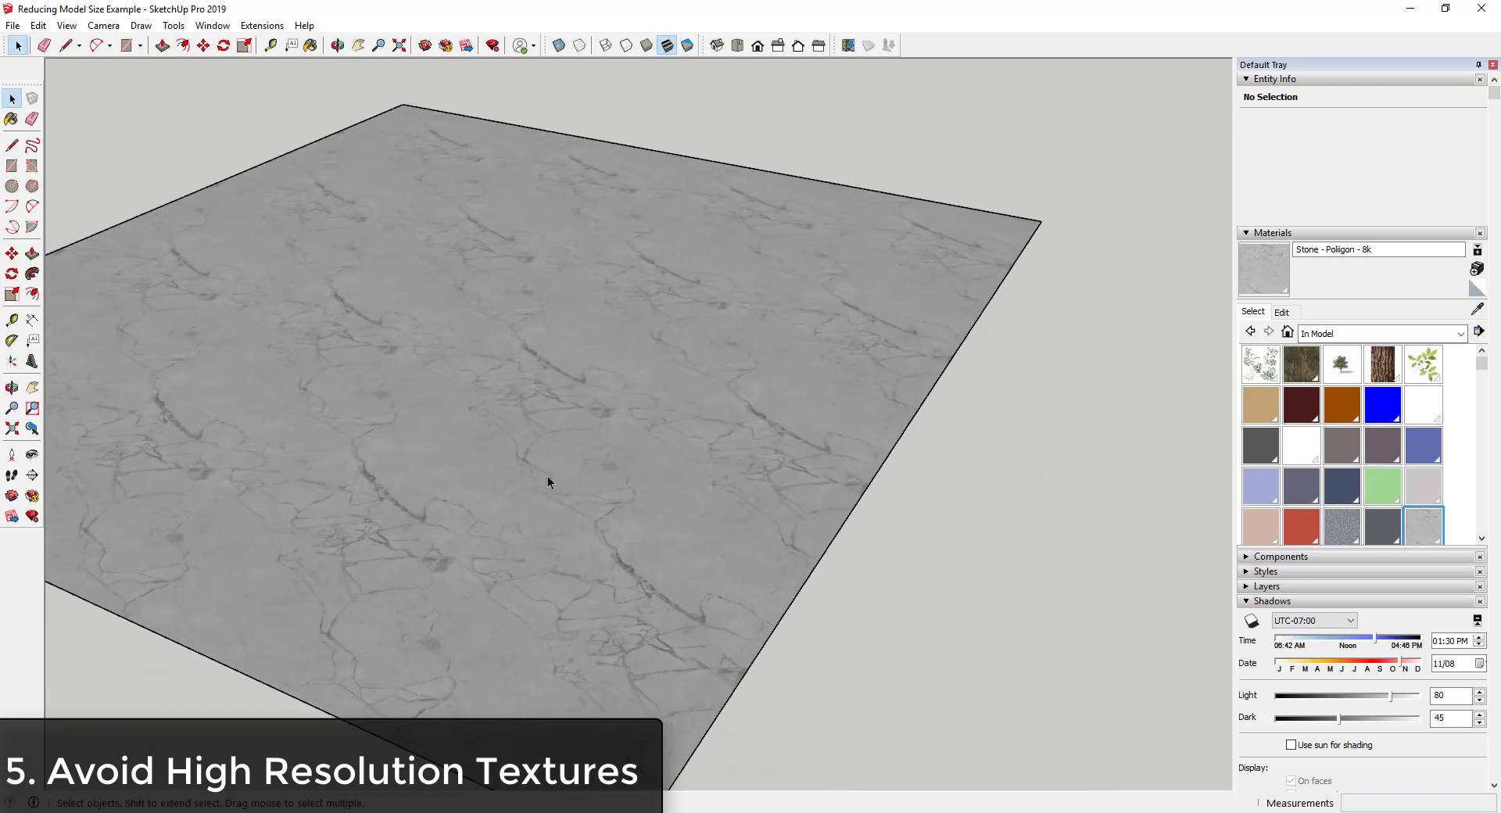
pyautogui.scroll(-3, 784, 481)
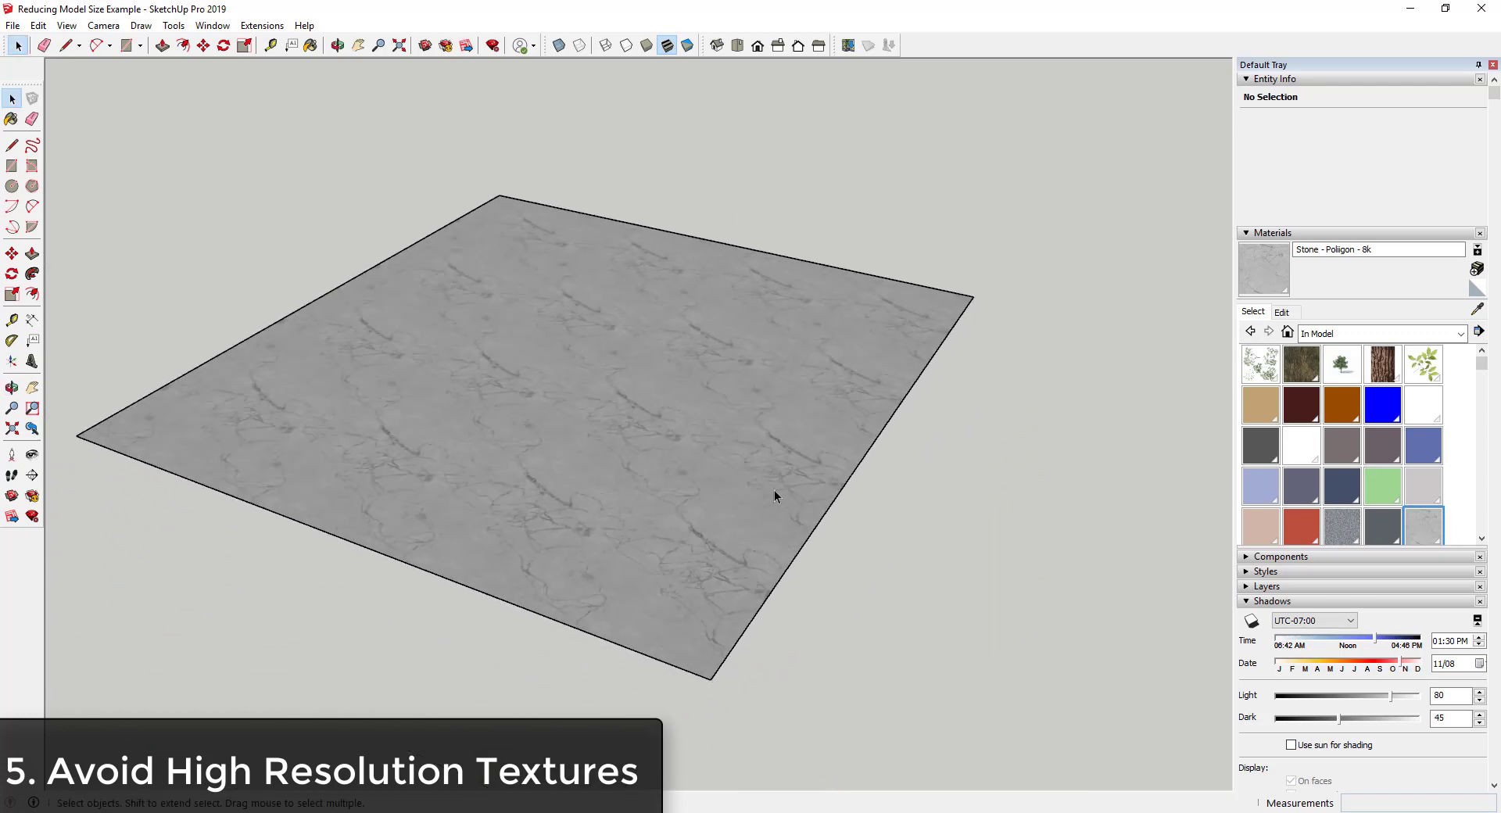
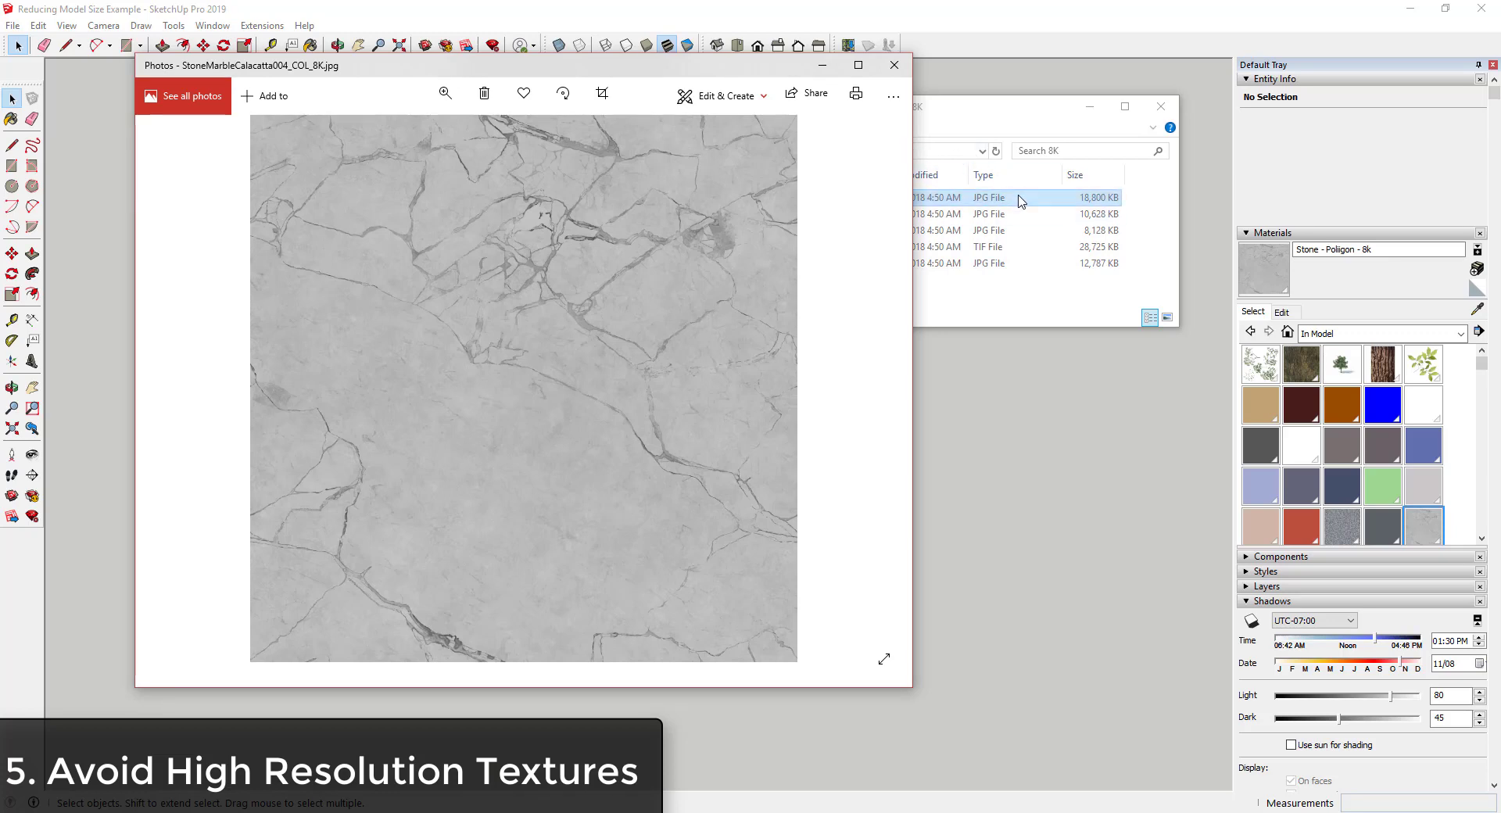
pyautogui.click(894, 65)
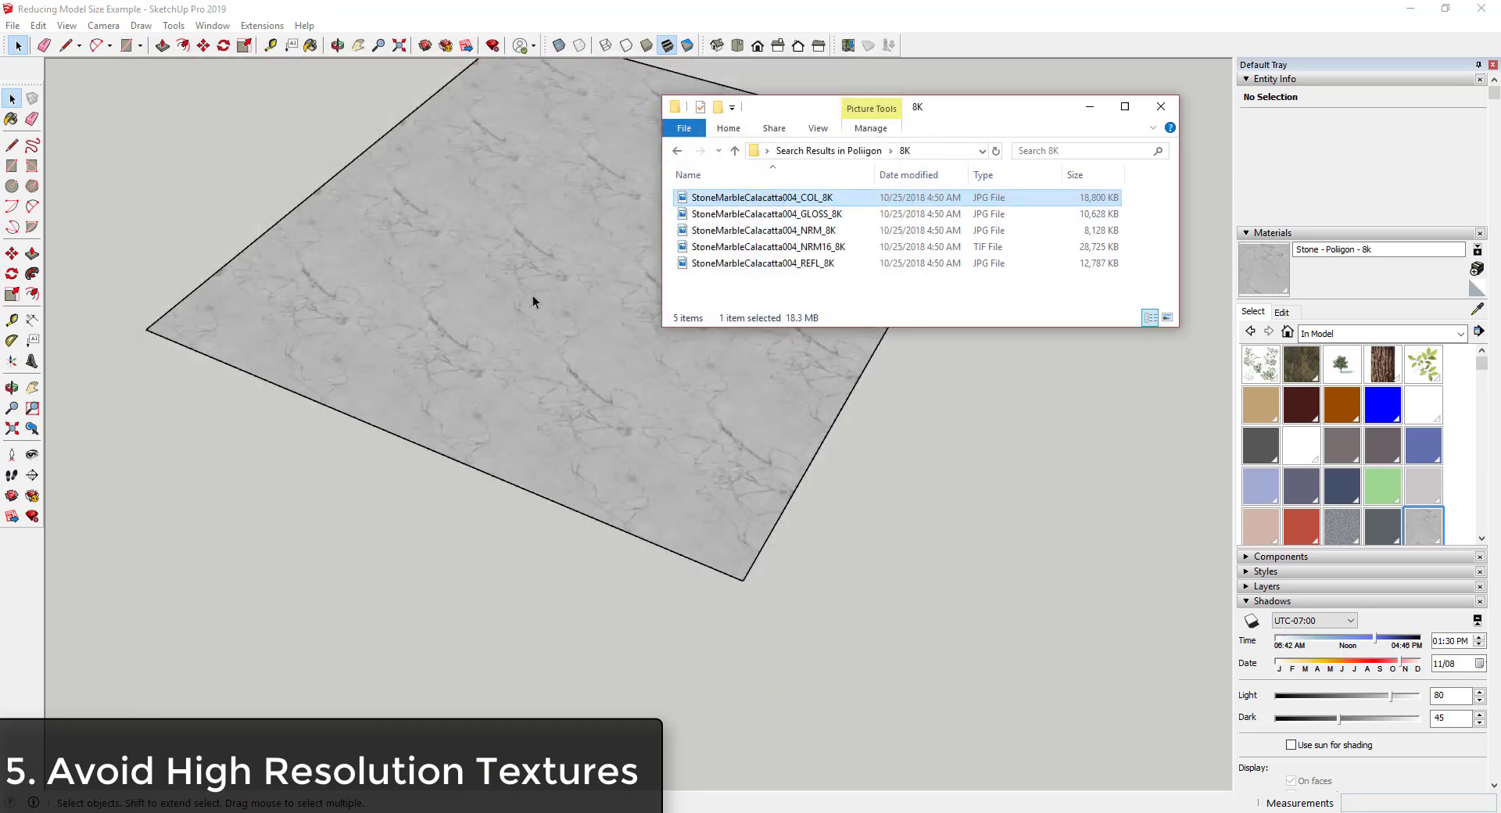
pyautogui.scroll(-5, 533, 302)
pyautogui.click(1083, 488)
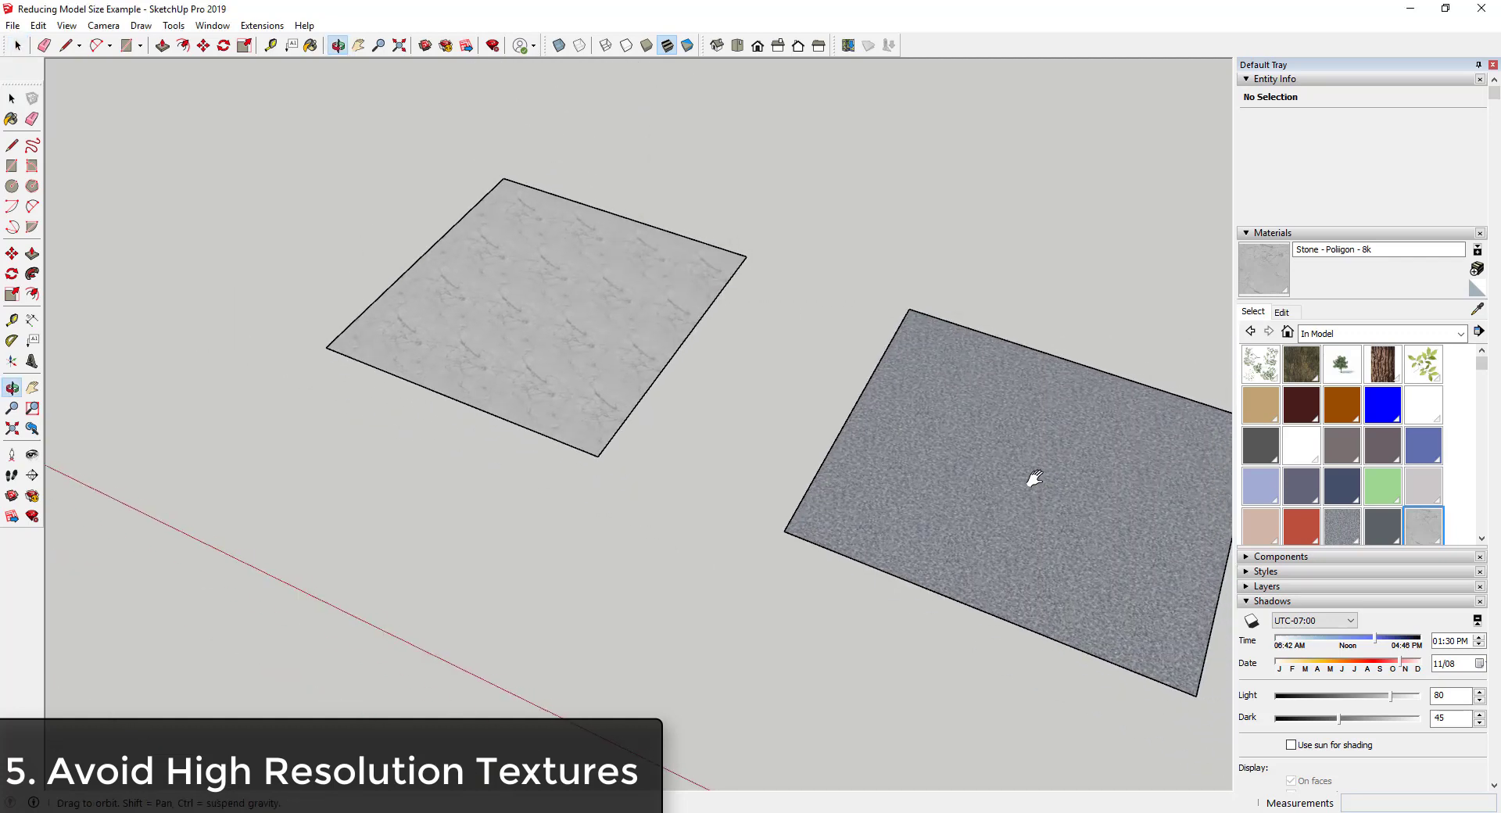
pyautogui.moveTo(1032, 478)
pyautogui.mouseDown(button='middle')
pyautogui.moveTo(848, 512)
pyautogui.moveTo(821, 448)
pyautogui.mouseUp(button='middle')
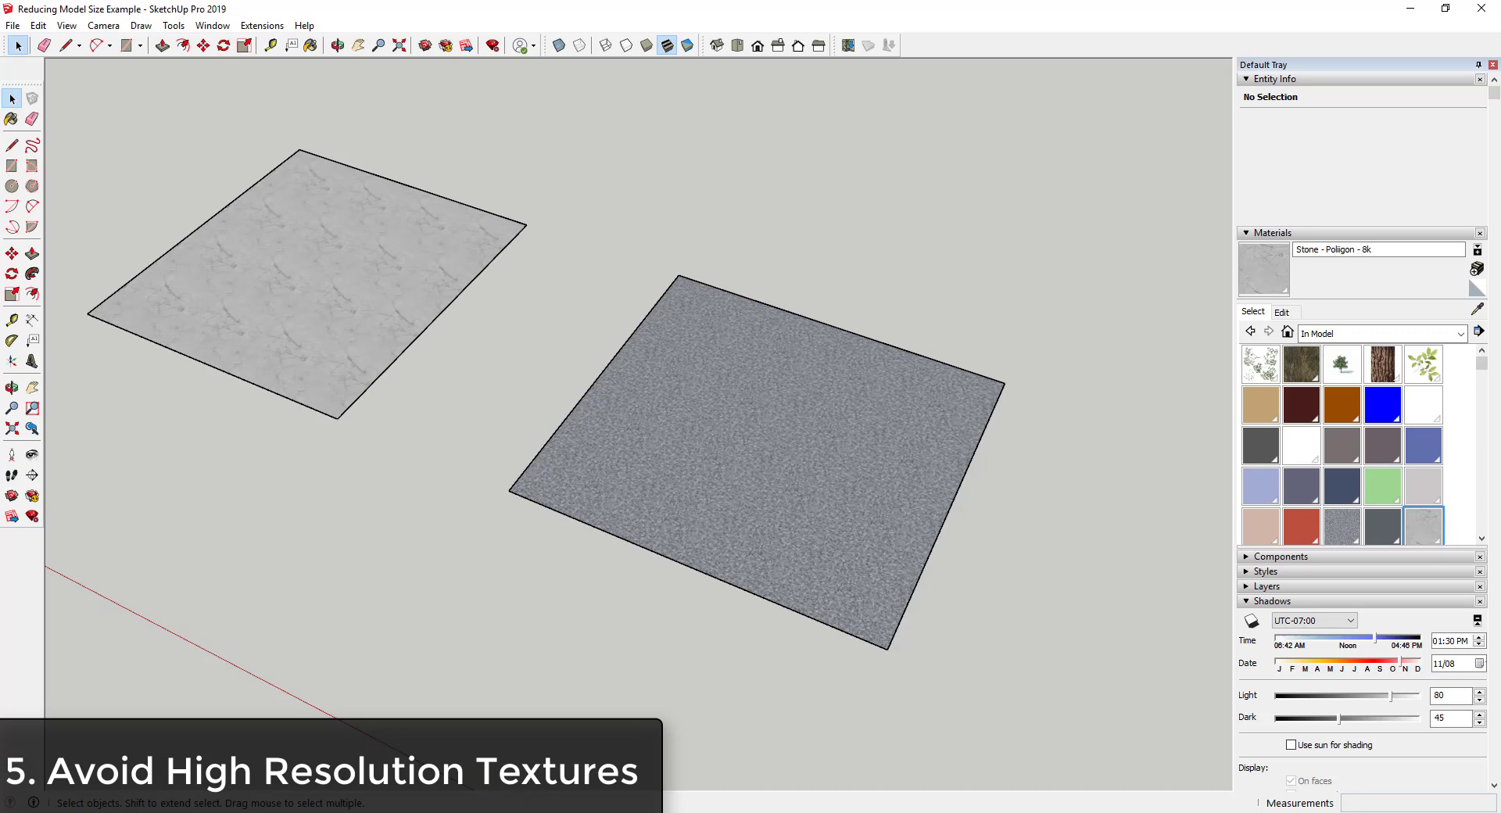
# Switch to File Explorer, open the Stone > Marble27 > 3K folder, preview Marble27_COL_3K, and close both windows
pyautogui.hotkey('alt', 'Tab')
pyautogui.click(679, 153)
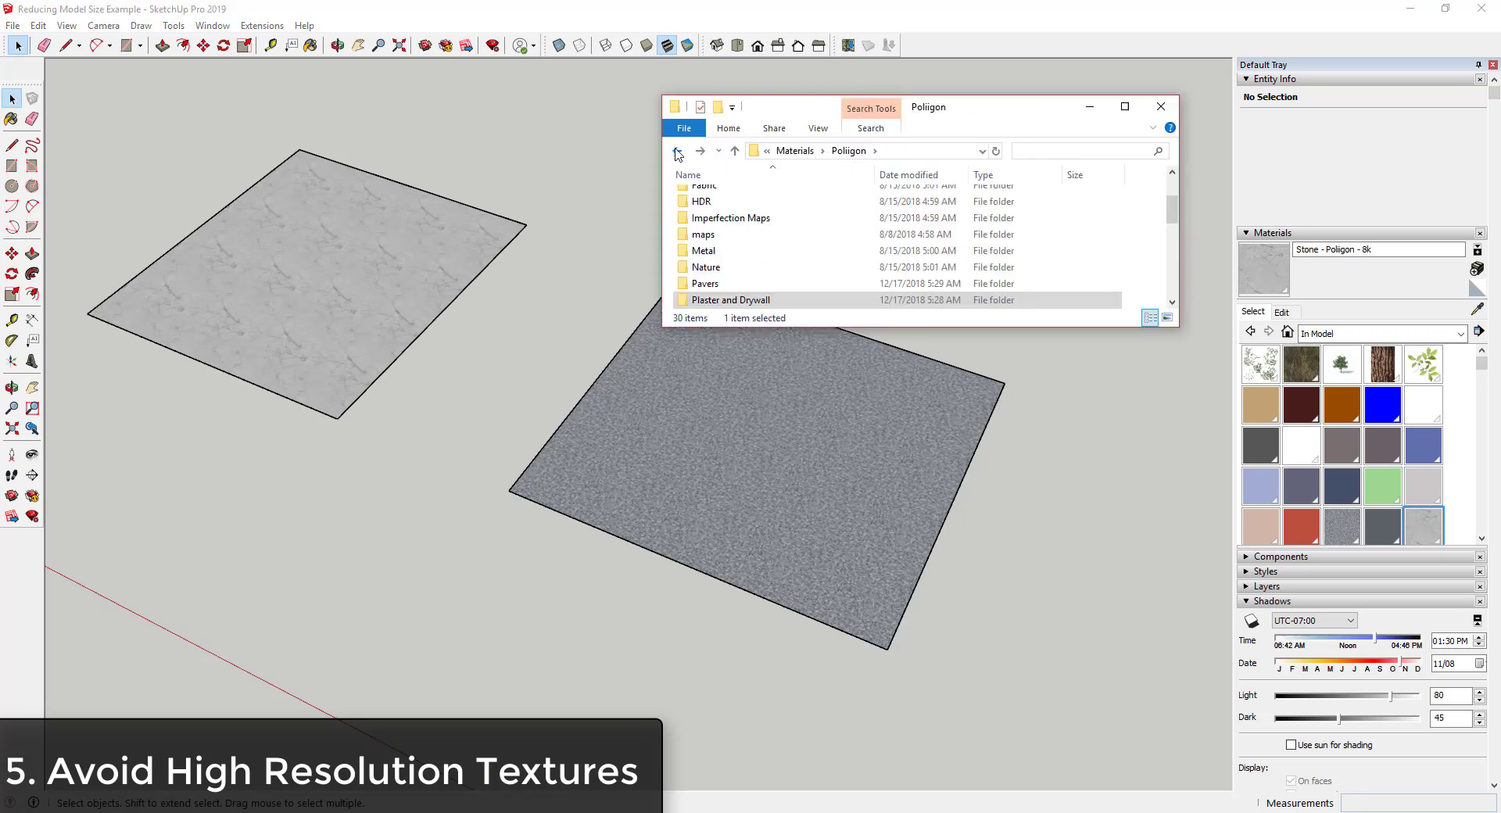
pyautogui.scroll(-3, 782, 250)
pyautogui.doubleClick(704, 242)
pyautogui.doubleClick(707, 198)
pyautogui.doubleClick(707, 198)
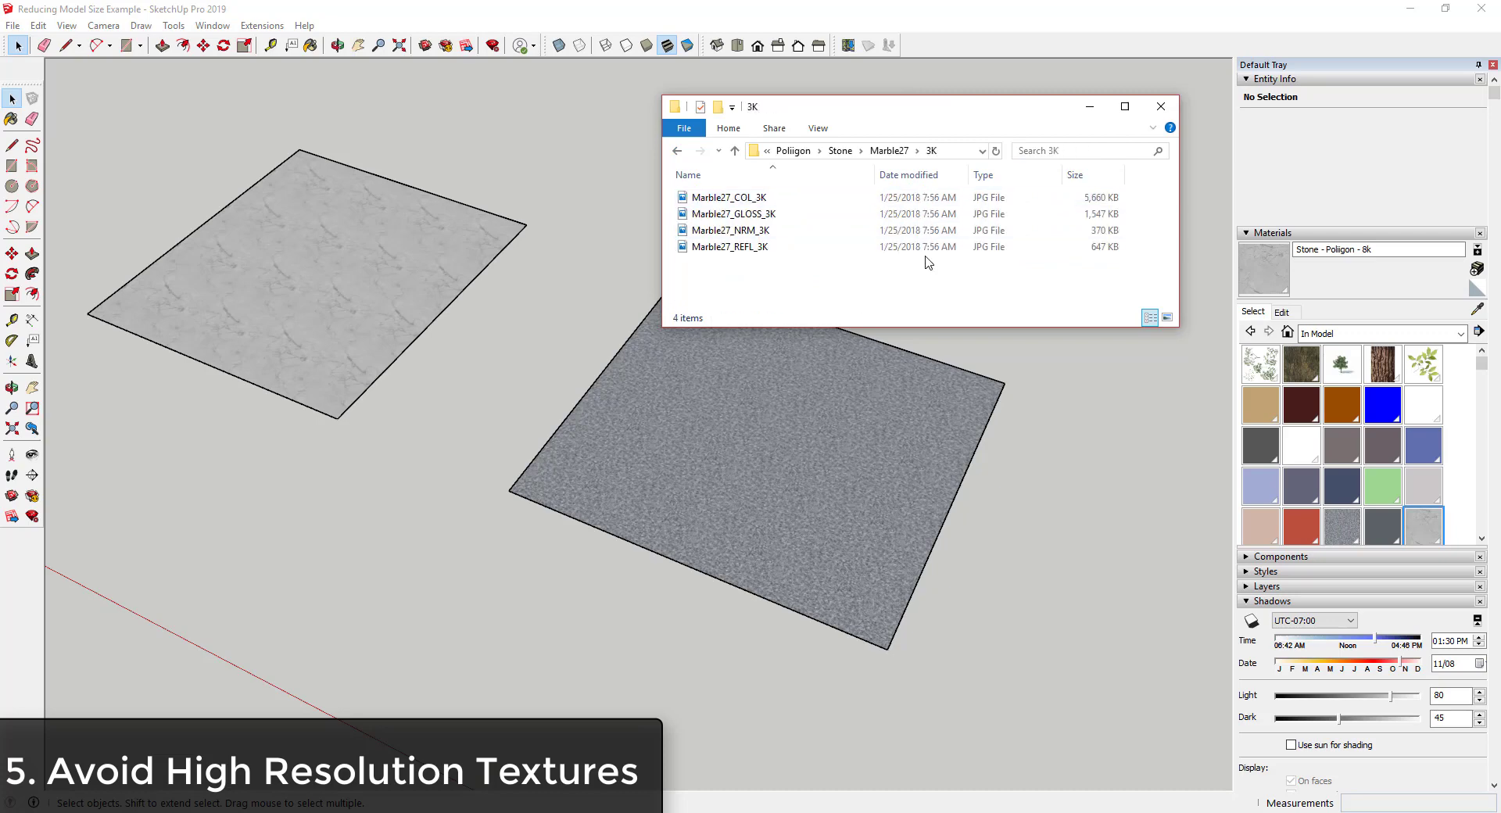
pyautogui.doubleClick(762, 199)
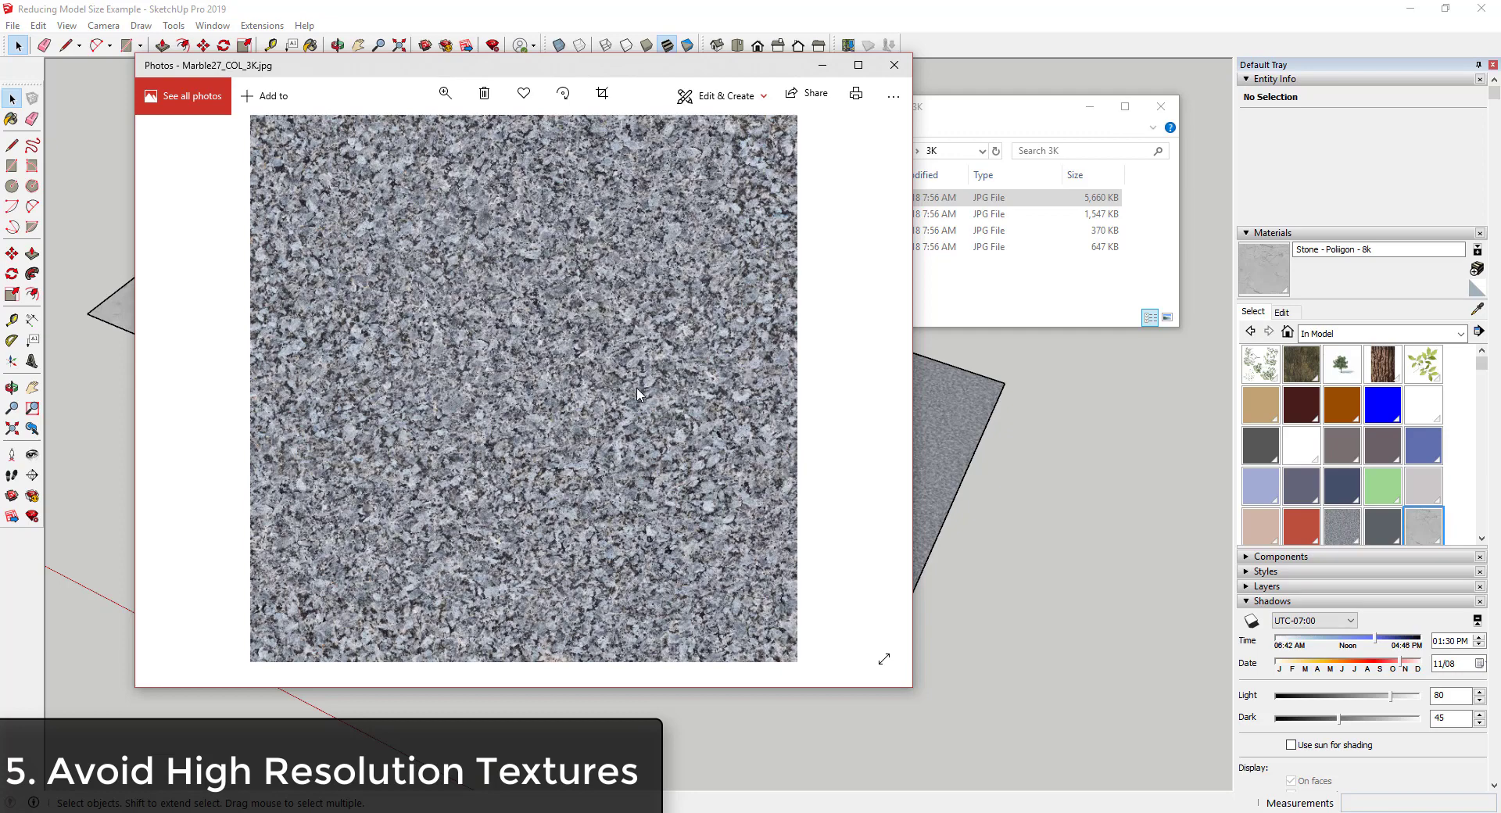
pyautogui.click(893, 65)
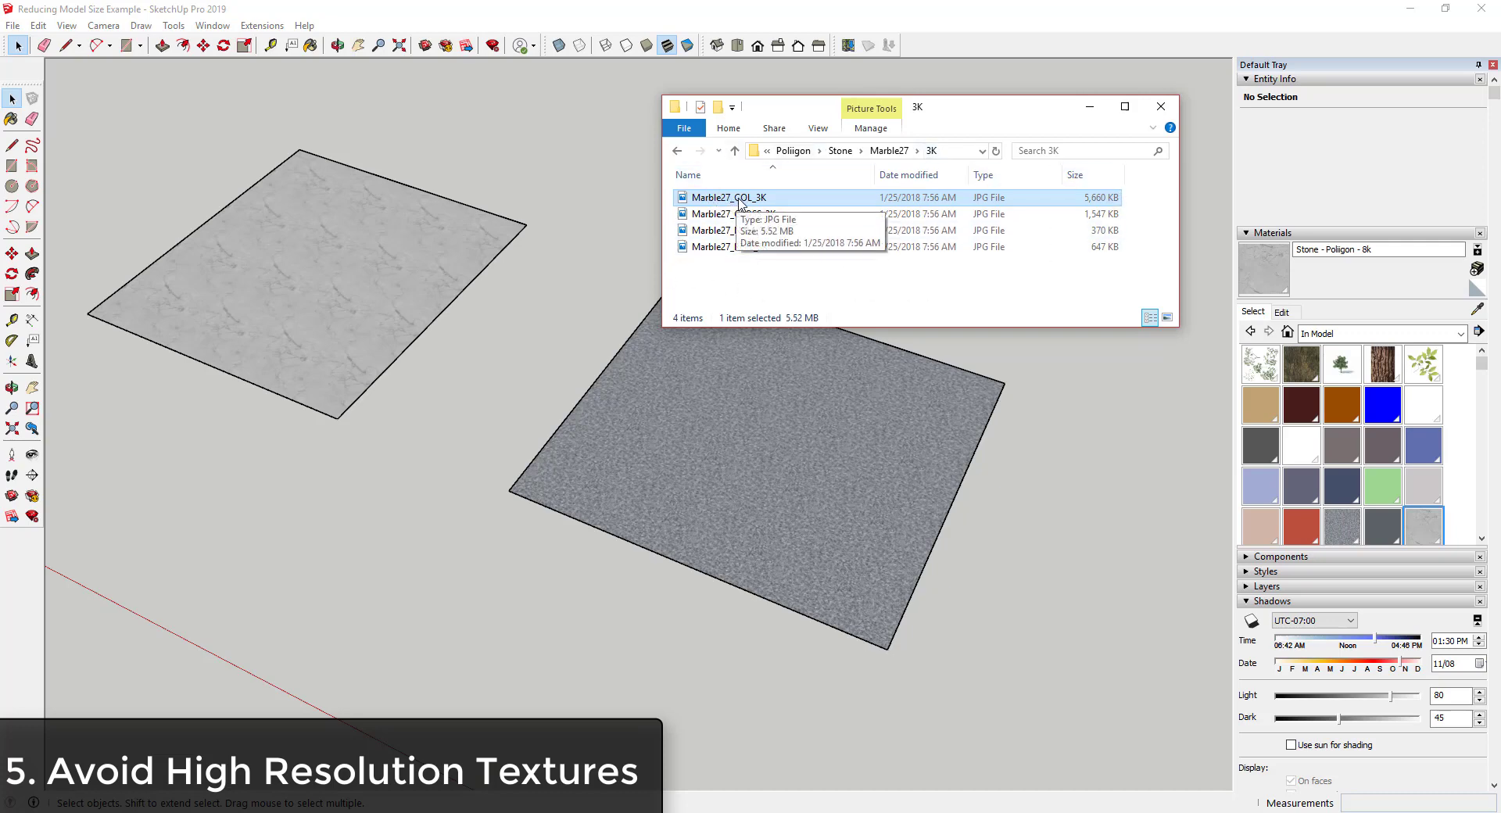
pyautogui.click(1162, 107)
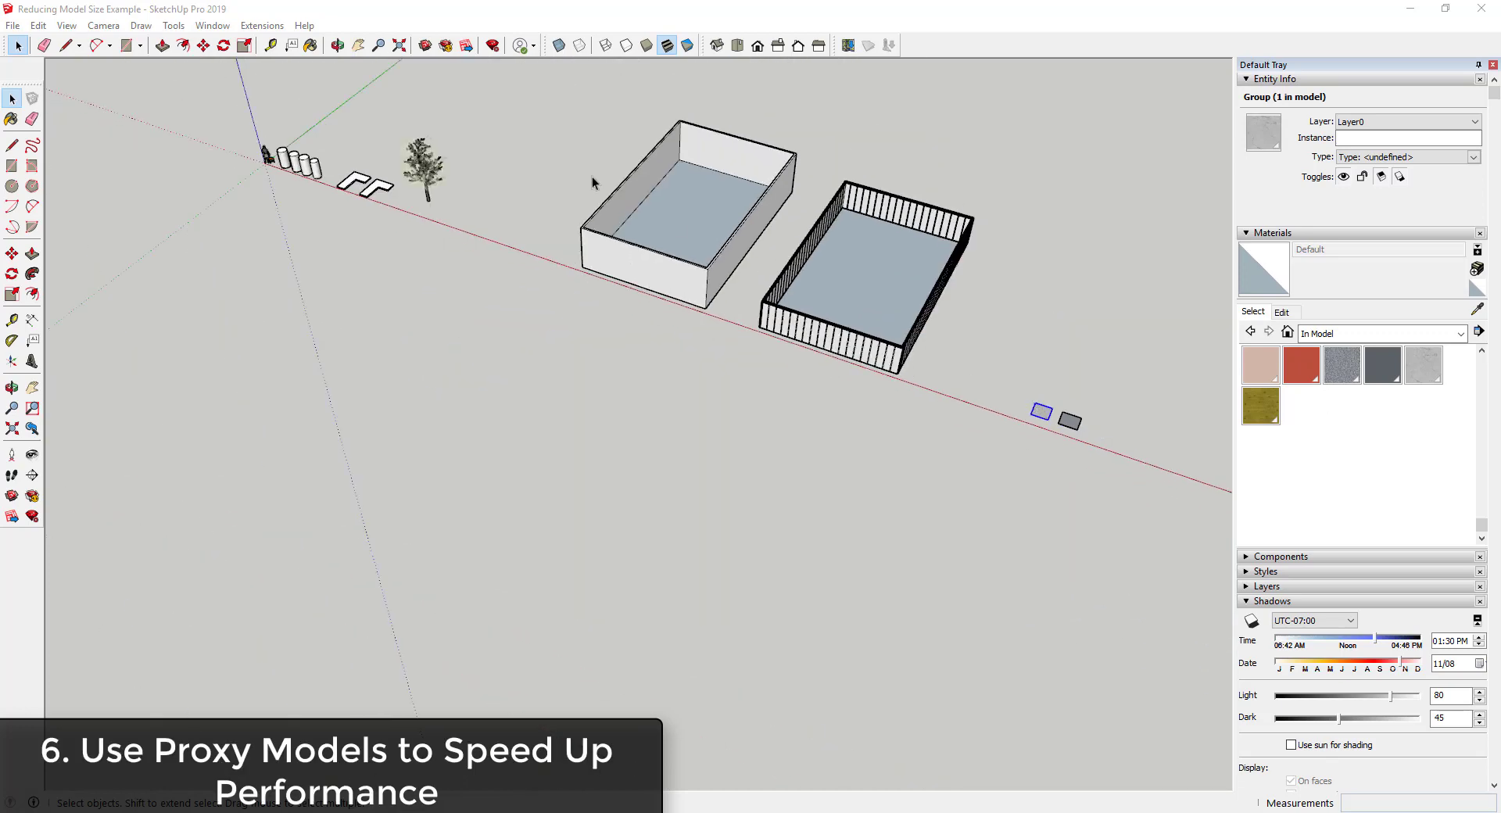
# Unhide all hidden objects in the model to bring back the 3D tree between the pale tree and the plain walls
pyautogui.scroll(3, 592, 183)
pyautogui.moveTo(466, 178); pyautogui.dragTo(610, 138, button='middle')
pyautogui.scroll(3, 449, 158)
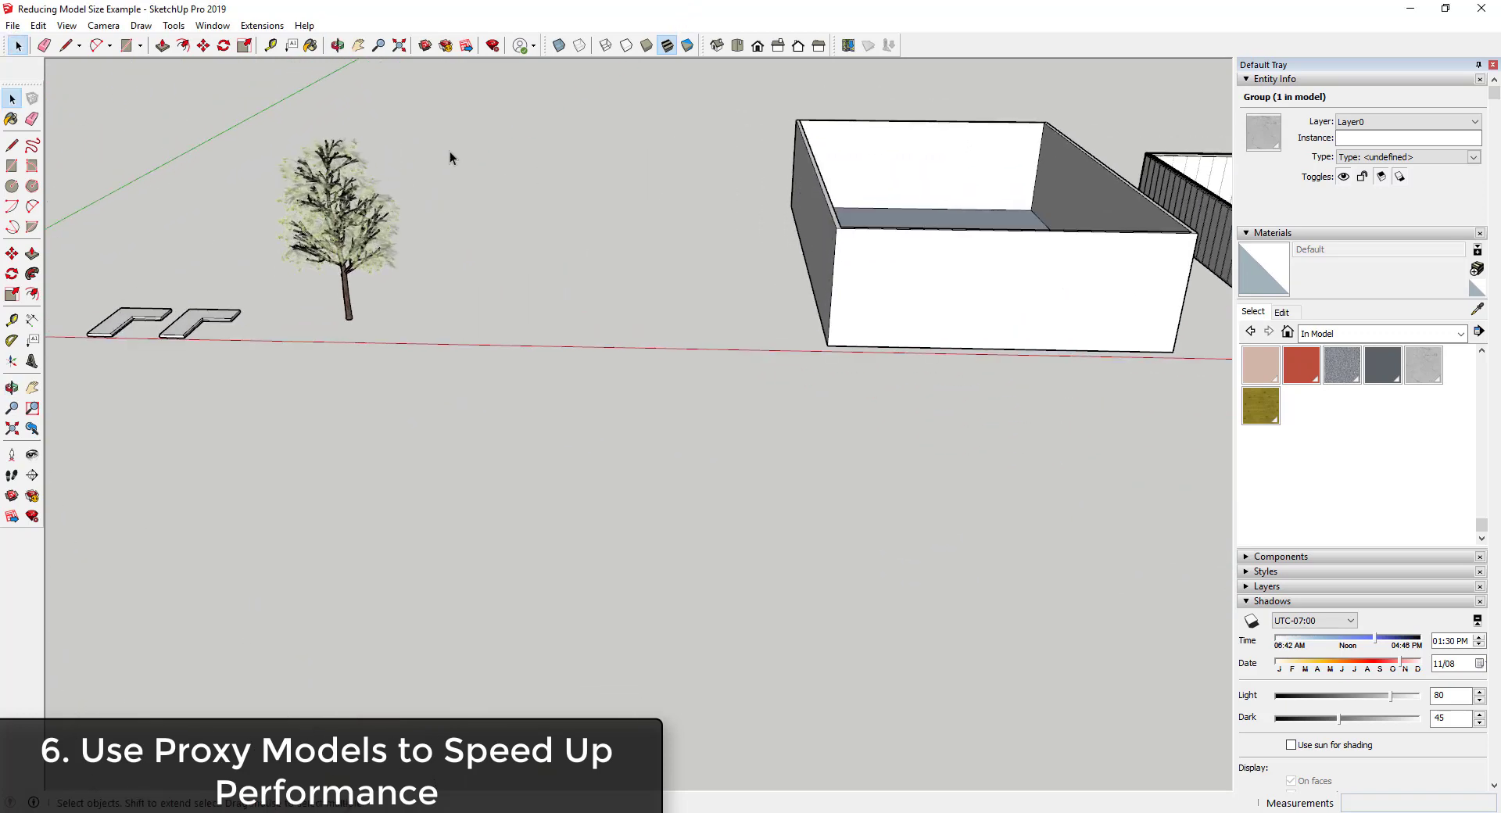
pyautogui.scroll(2, 438, 516)
pyautogui.scroll(-2, 415, 184)
pyautogui.scroll(2, 409, 166)
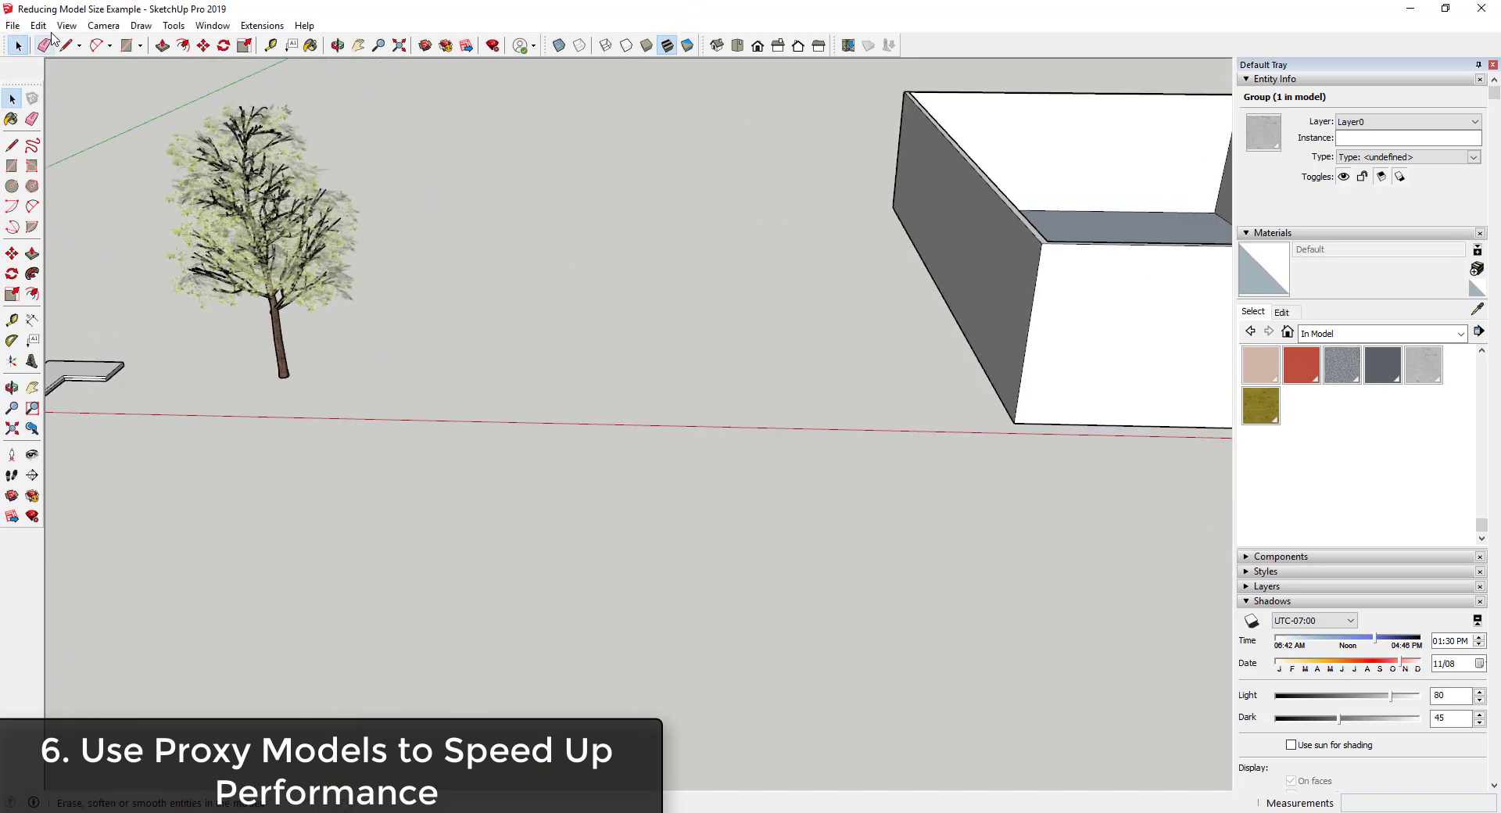
pyautogui.click(38, 25)
pyautogui.moveTo(107, 268)
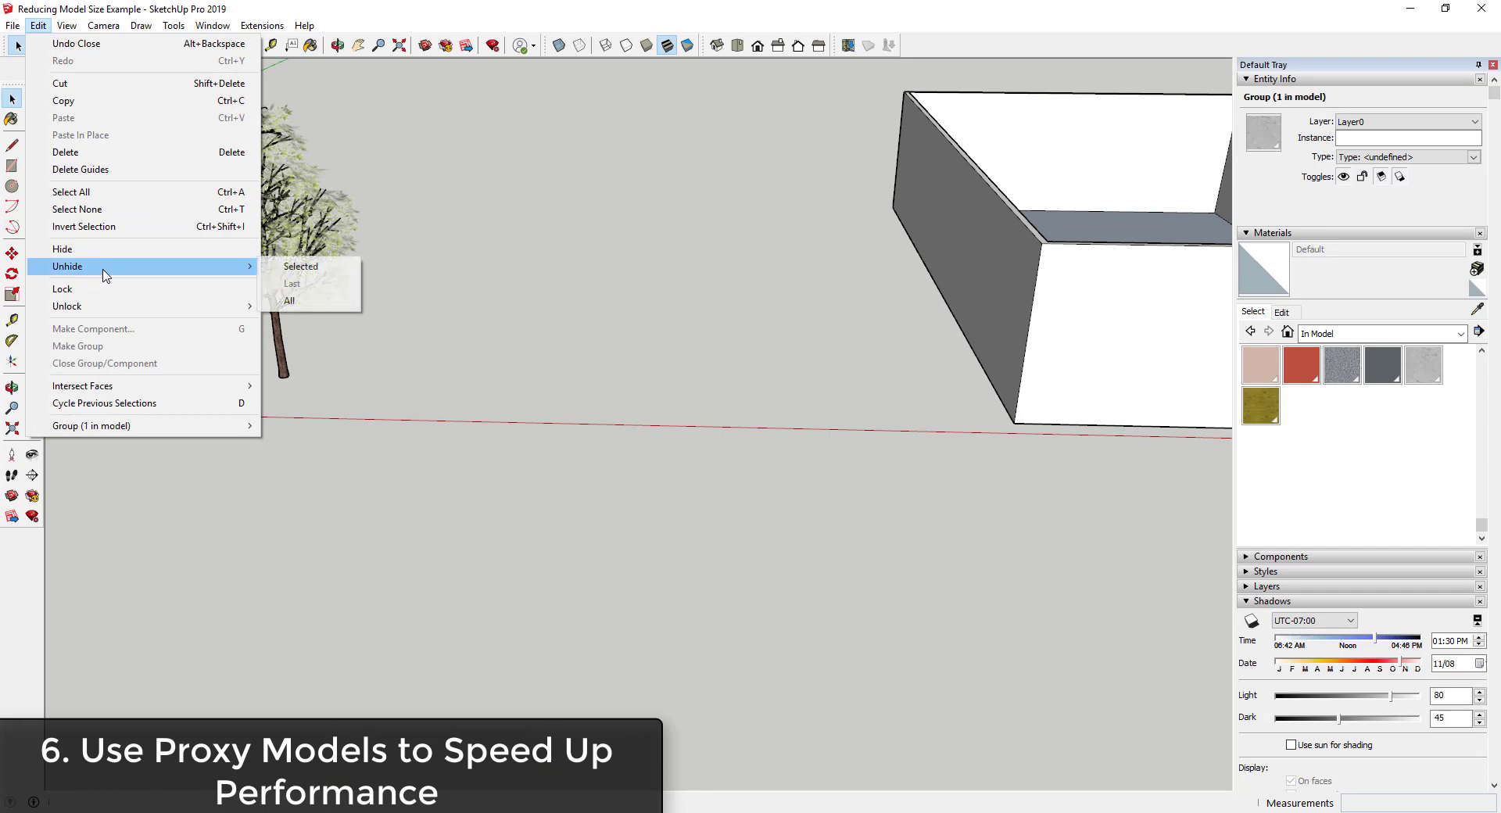
pyautogui.click(305, 302)
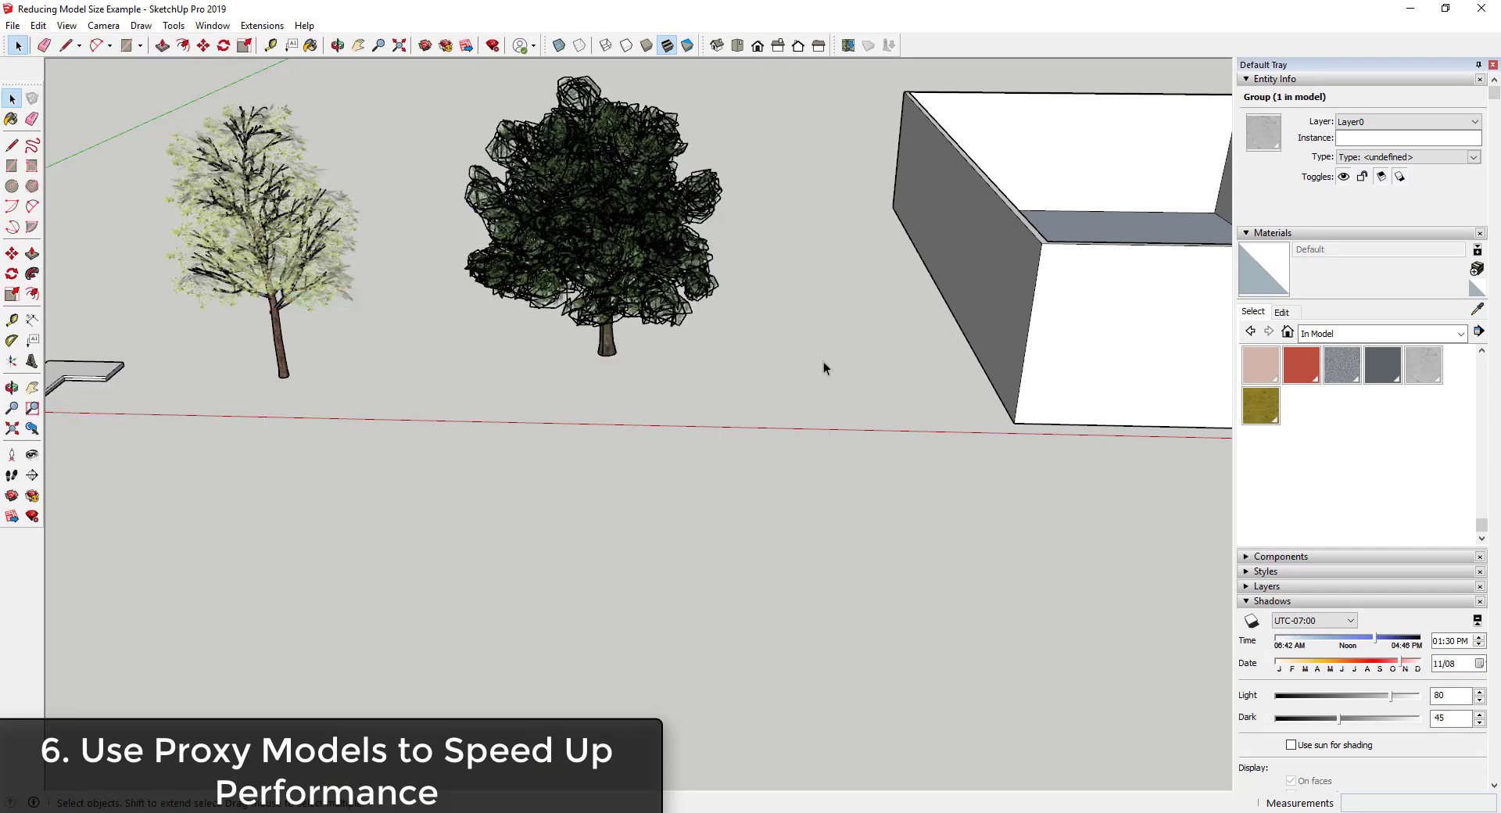
# Copy the low poly 3D tree about 20' along the green axis
pyautogui.moveTo(823, 361); pyautogui.dragTo(812, 363, button='middle')
pyautogui.scroll(-3, 516, 154)
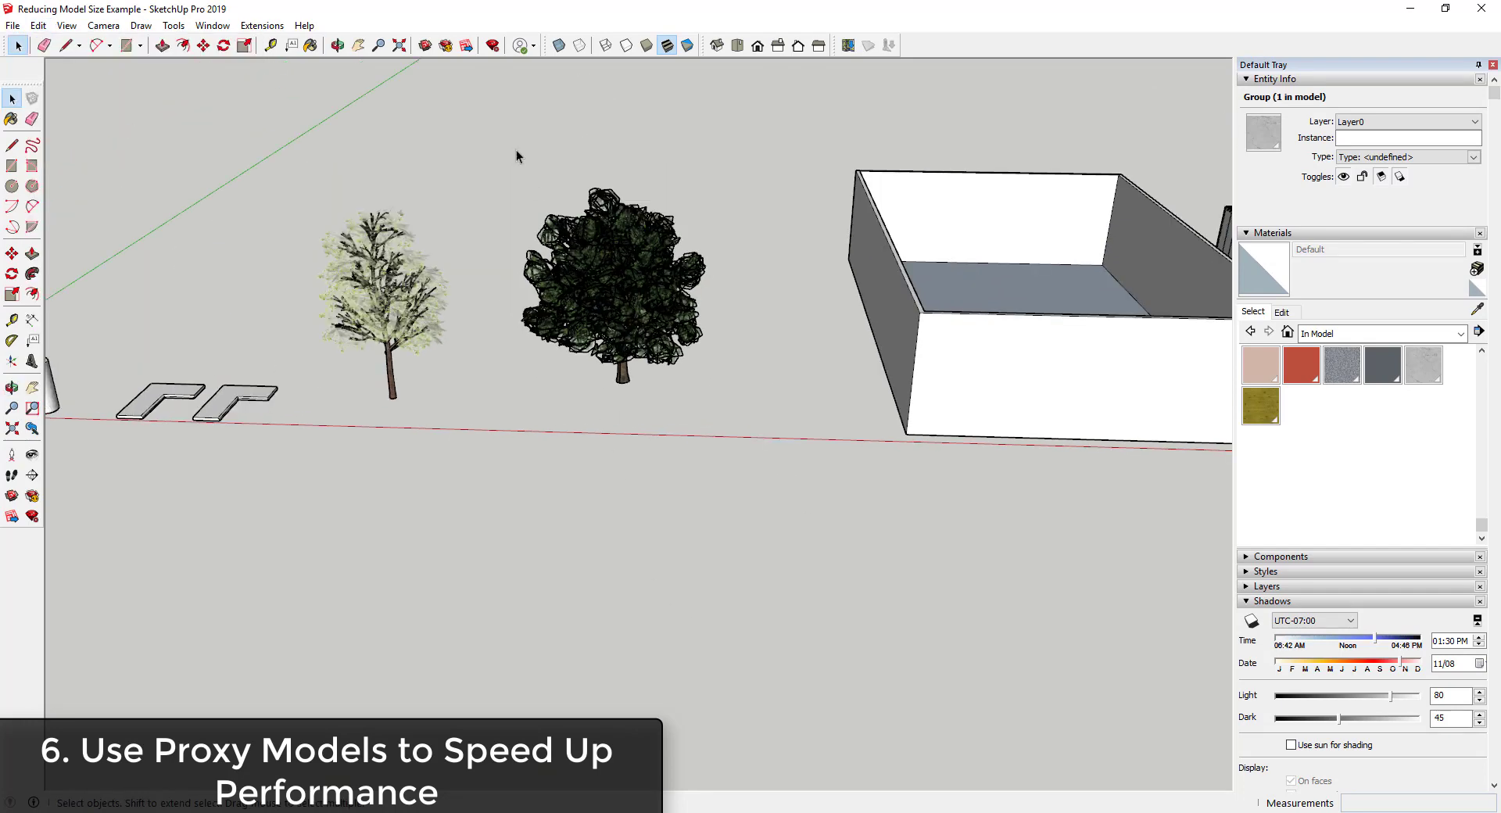
pyautogui.scroll(3, 704, 352)
pyautogui.click(729, 406)
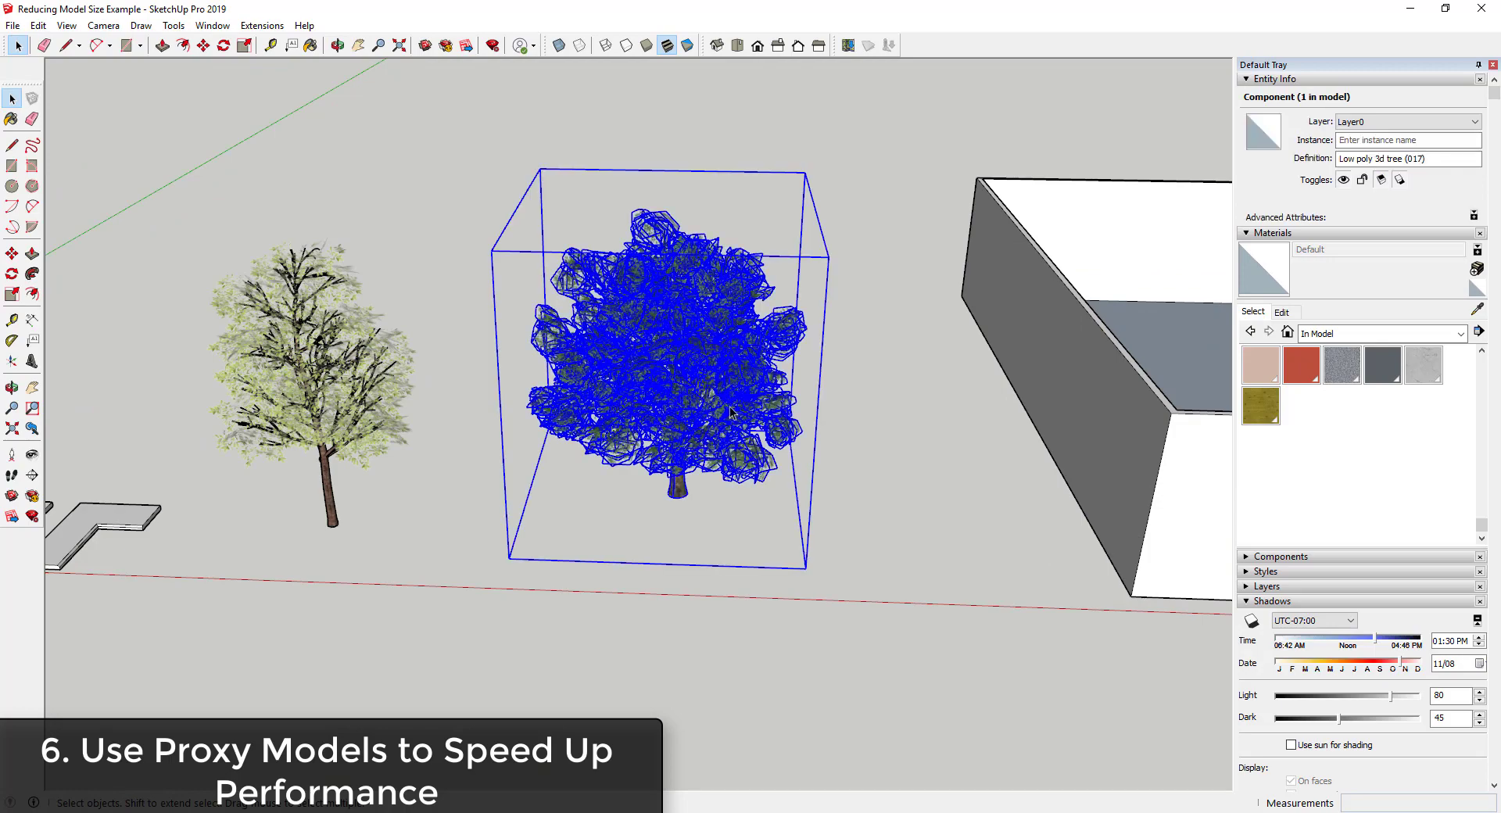
pyautogui.press('m')
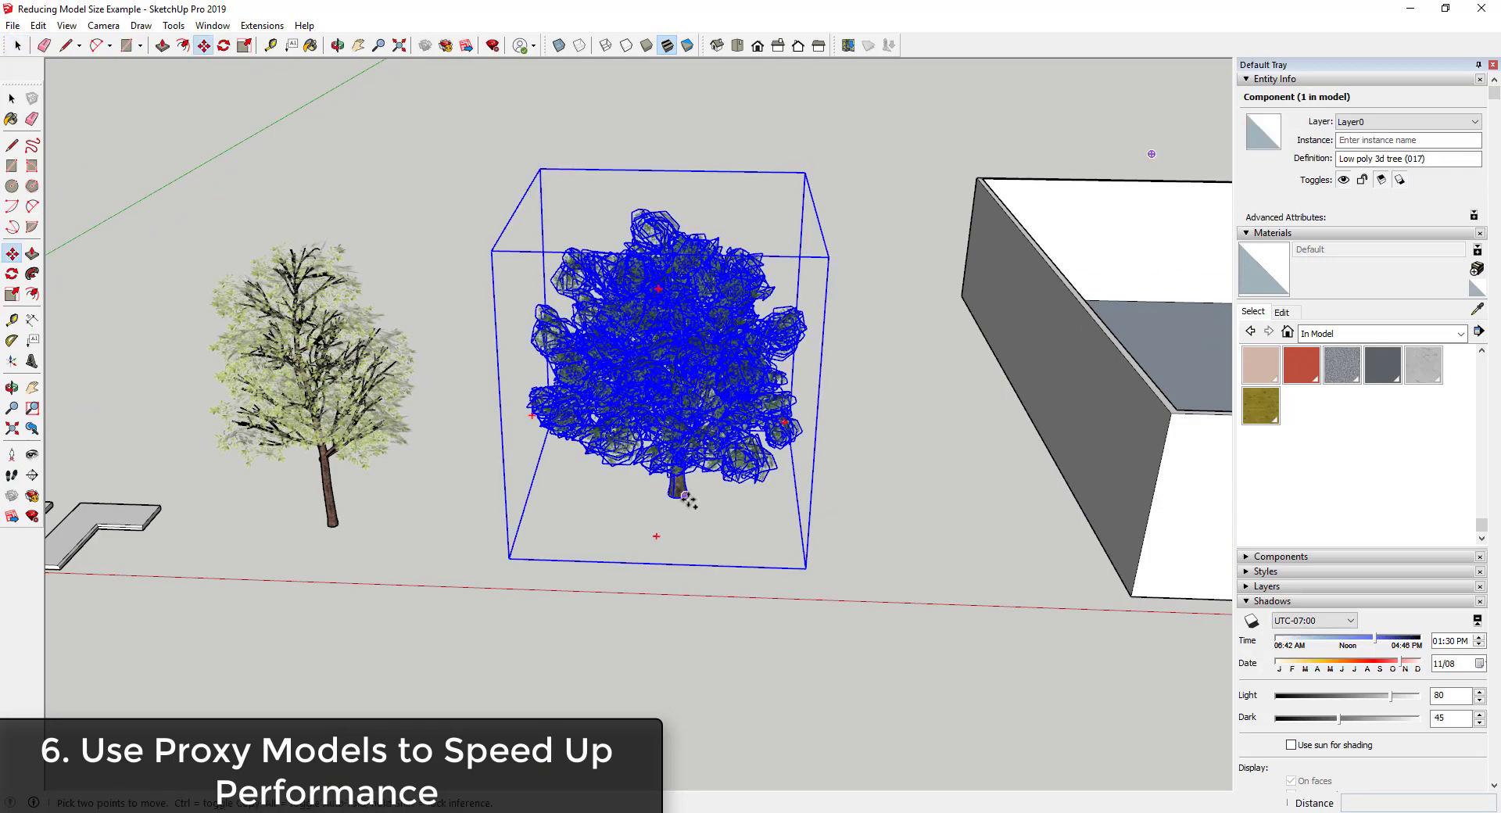
pyautogui.moveTo(686, 496); pyautogui.dragTo(318, 543, button='middle')
pyautogui.press('ctrl')
pyautogui.click(662, 510)
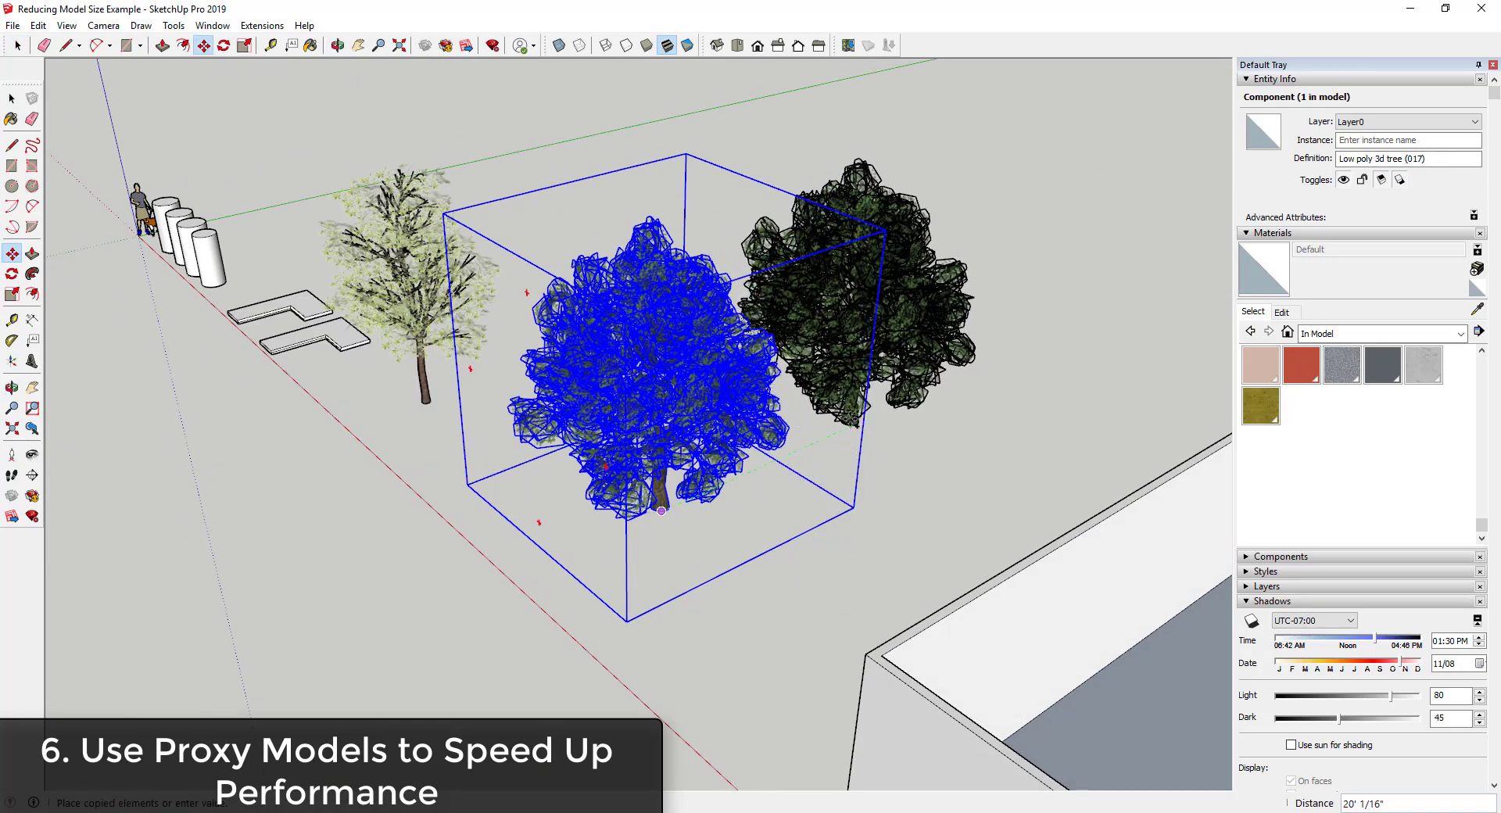
pyautogui.click(850, 420)
# Array the tree into a row of five evenly spaced copies and clear the selection
pyautogui.write('*')
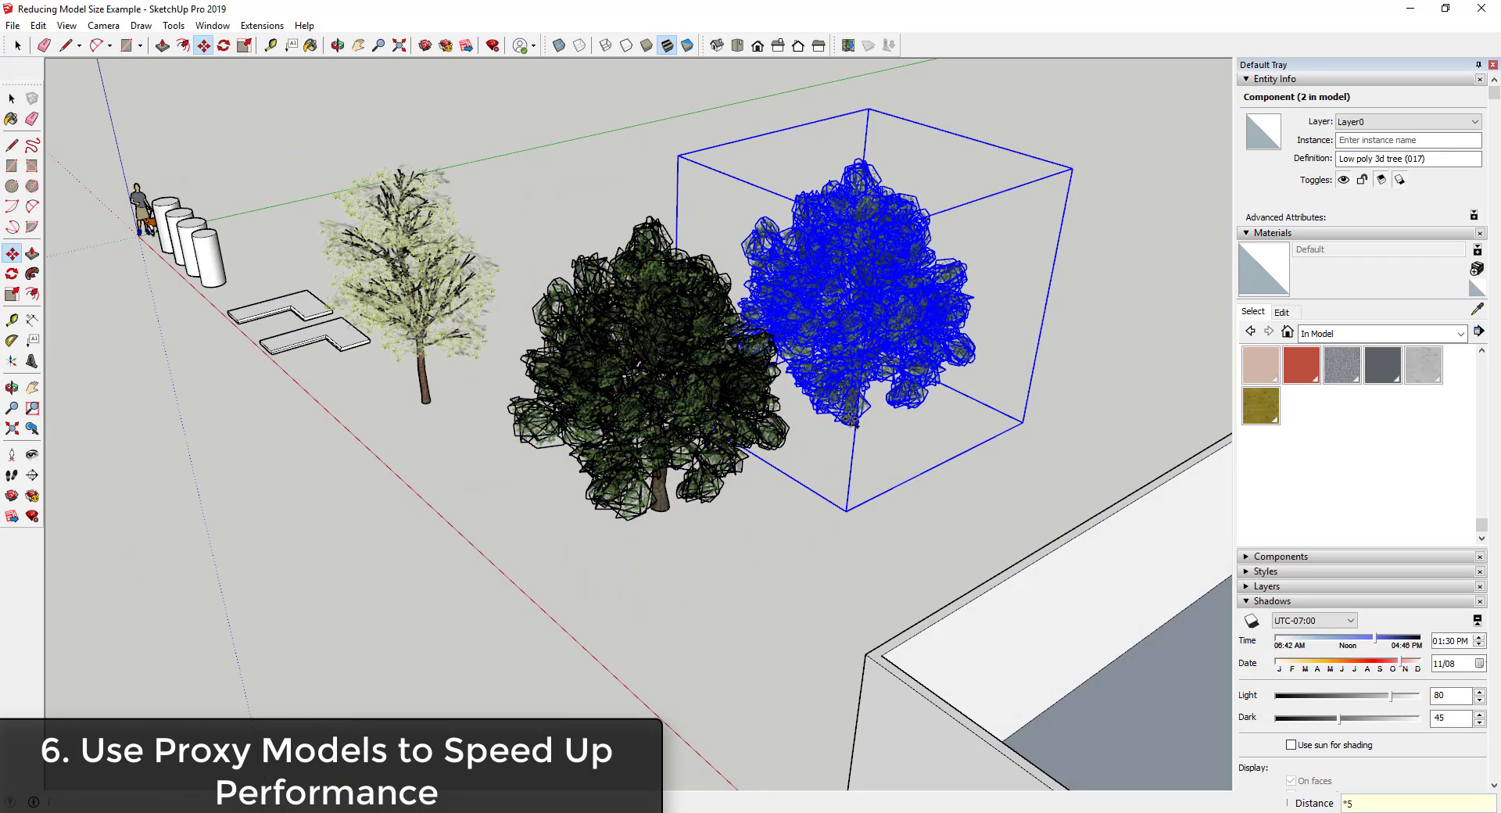
pyautogui.write('5')
pyautogui.press('Return')
pyautogui.scroll(-5, 899, 407)
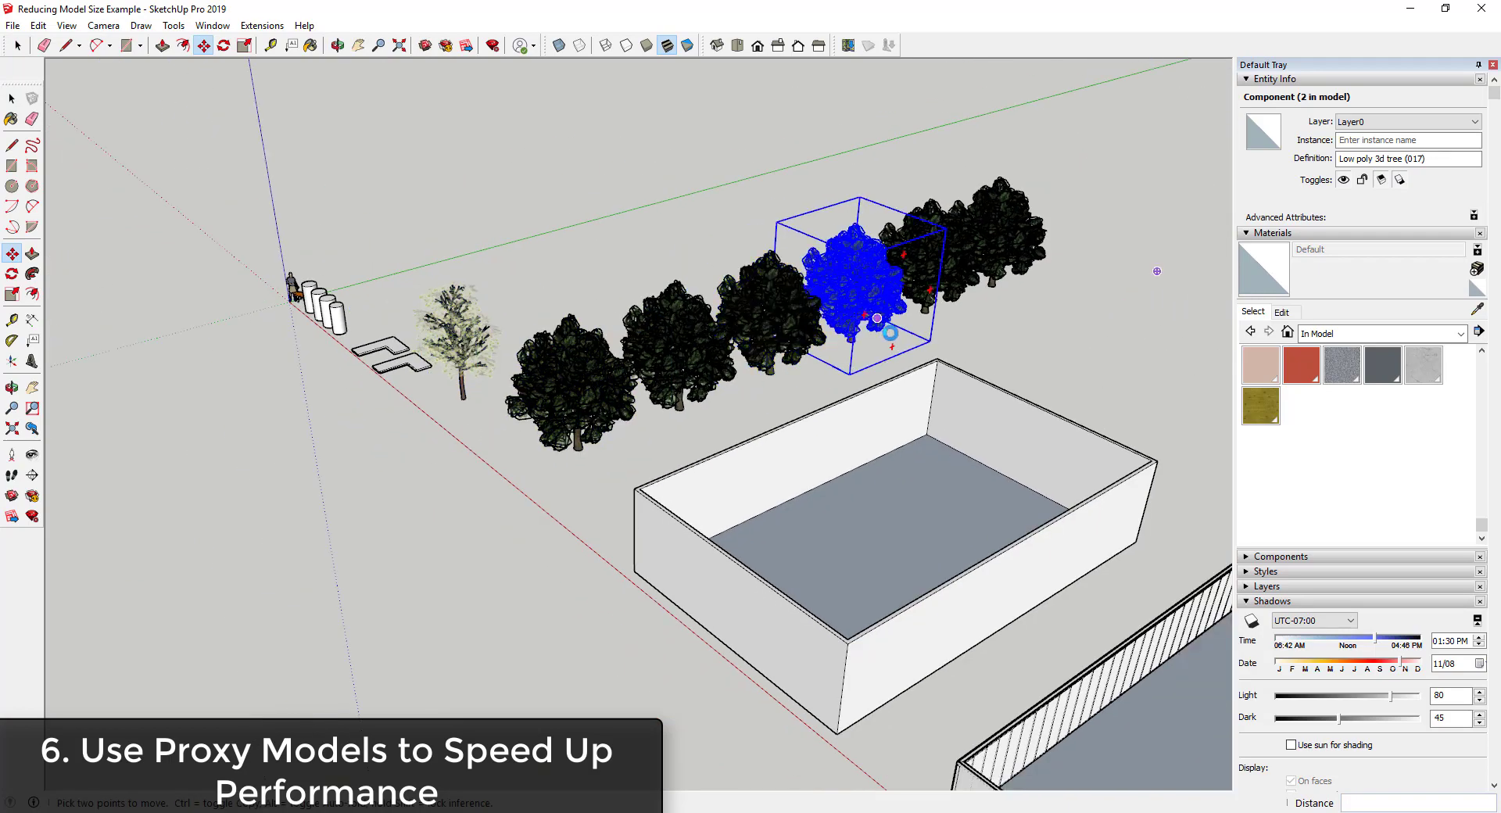
pyautogui.moveTo(890, 332); pyautogui.dragTo(925, 302, button='middle')
pyautogui.scroll(5, 874, 351)
pyautogui.press('space')
pyautogui.click(912, 313)
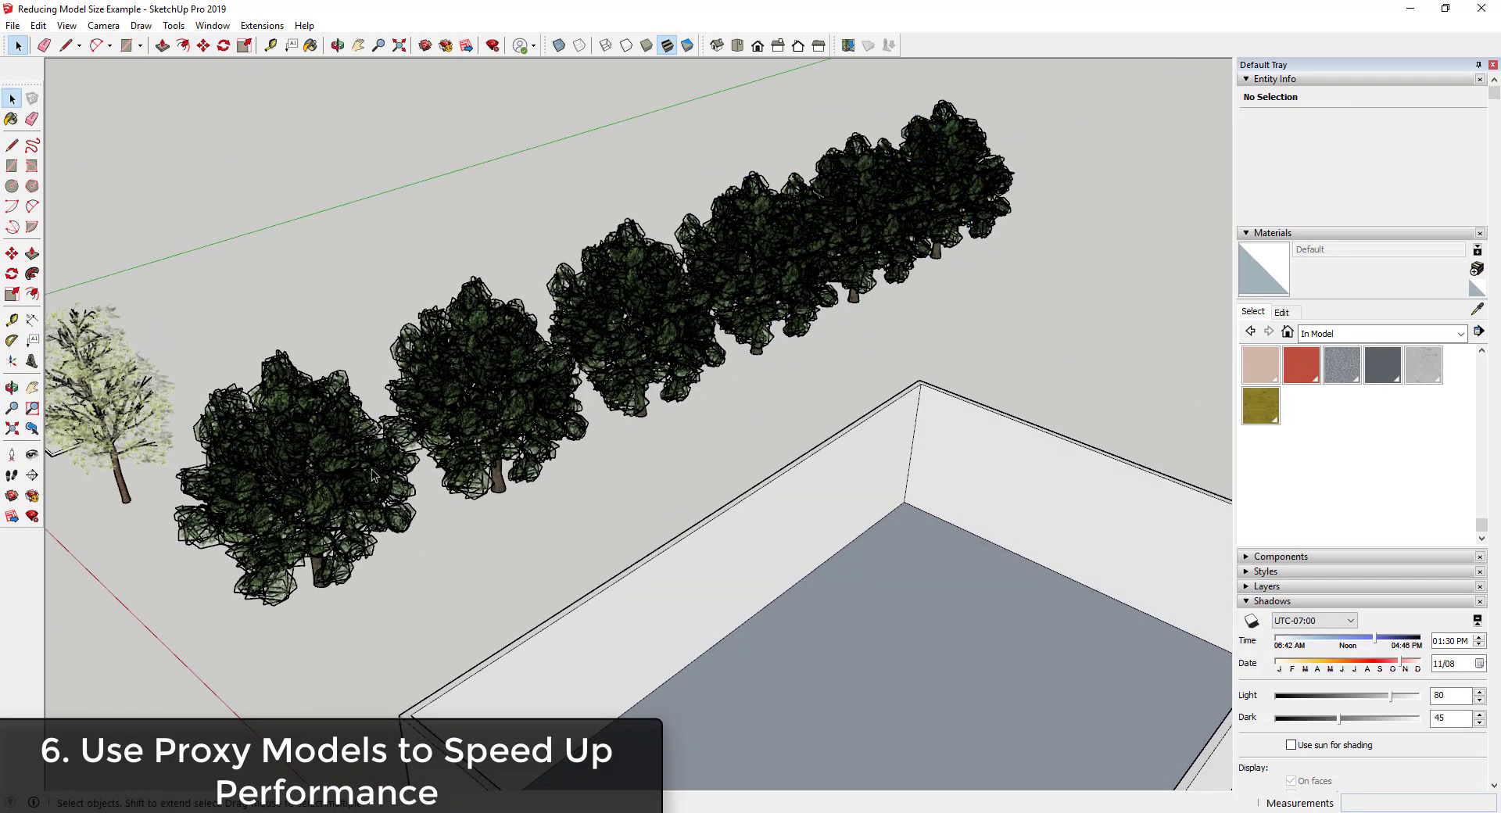
# Select all six low poly 3D trees in the row one at a time and clear the selection
pyautogui.moveTo(395, 438); pyautogui.dragTo(407, 440, button='middle')
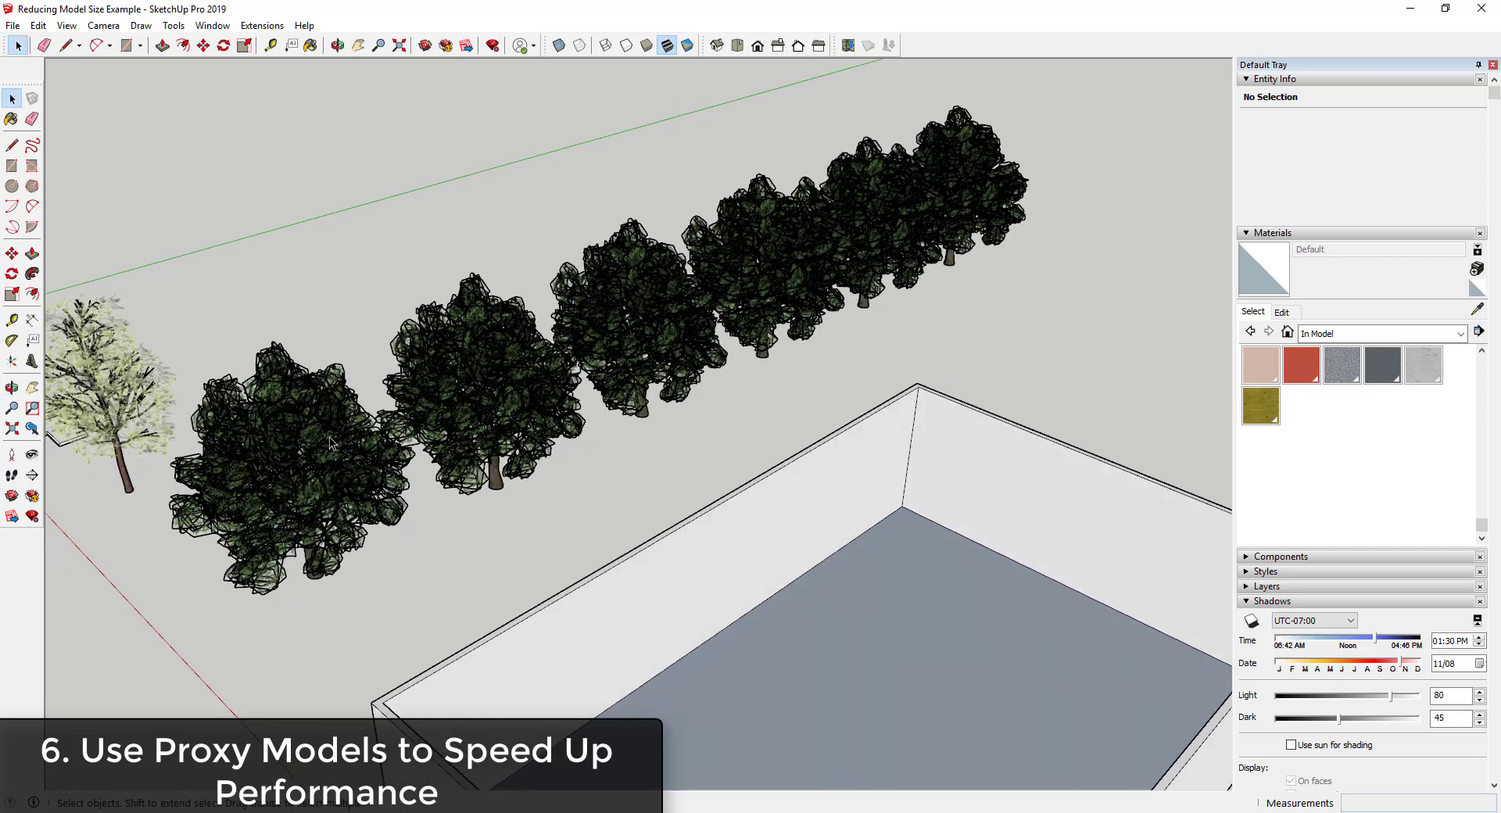
pyautogui.click(311, 485)
pyautogui.keyDown('shift'); pyautogui.click(481, 391); pyautogui.keyUp('shift')
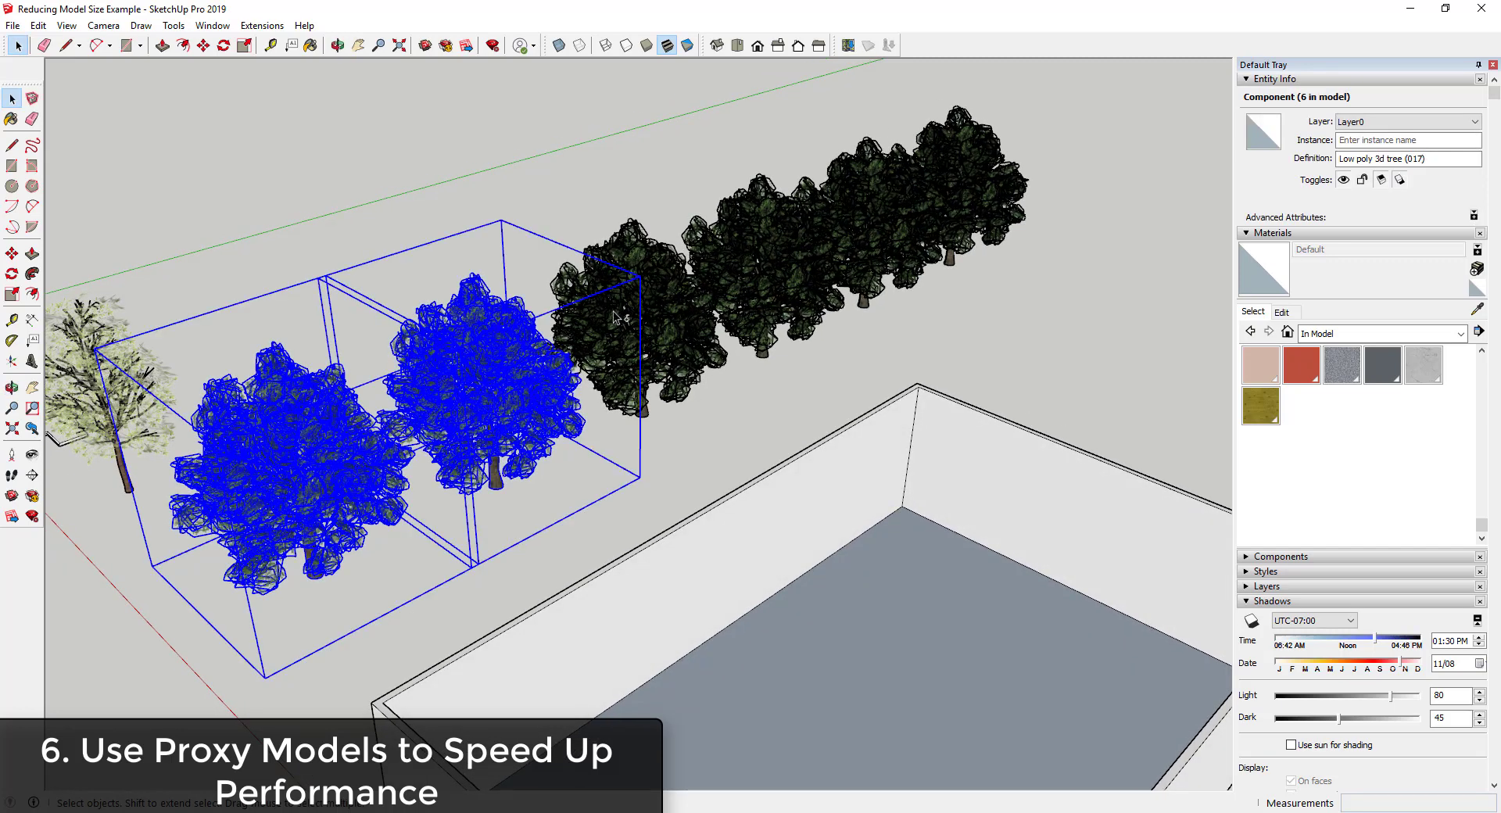
pyautogui.keyDown('shift'); pyautogui.click(625, 316); pyautogui.keyUp('shift')
pyautogui.keyDown('shift'); pyautogui.click(778, 275); pyautogui.keyUp('shift')
pyautogui.keyDown('shift'); pyautogui.click(870, 228); pyautogui.keyUp('shift')
pyautogui.keyDown('shift'); pyautogui.click(966, 186); pyautogui.keyUp('shift')
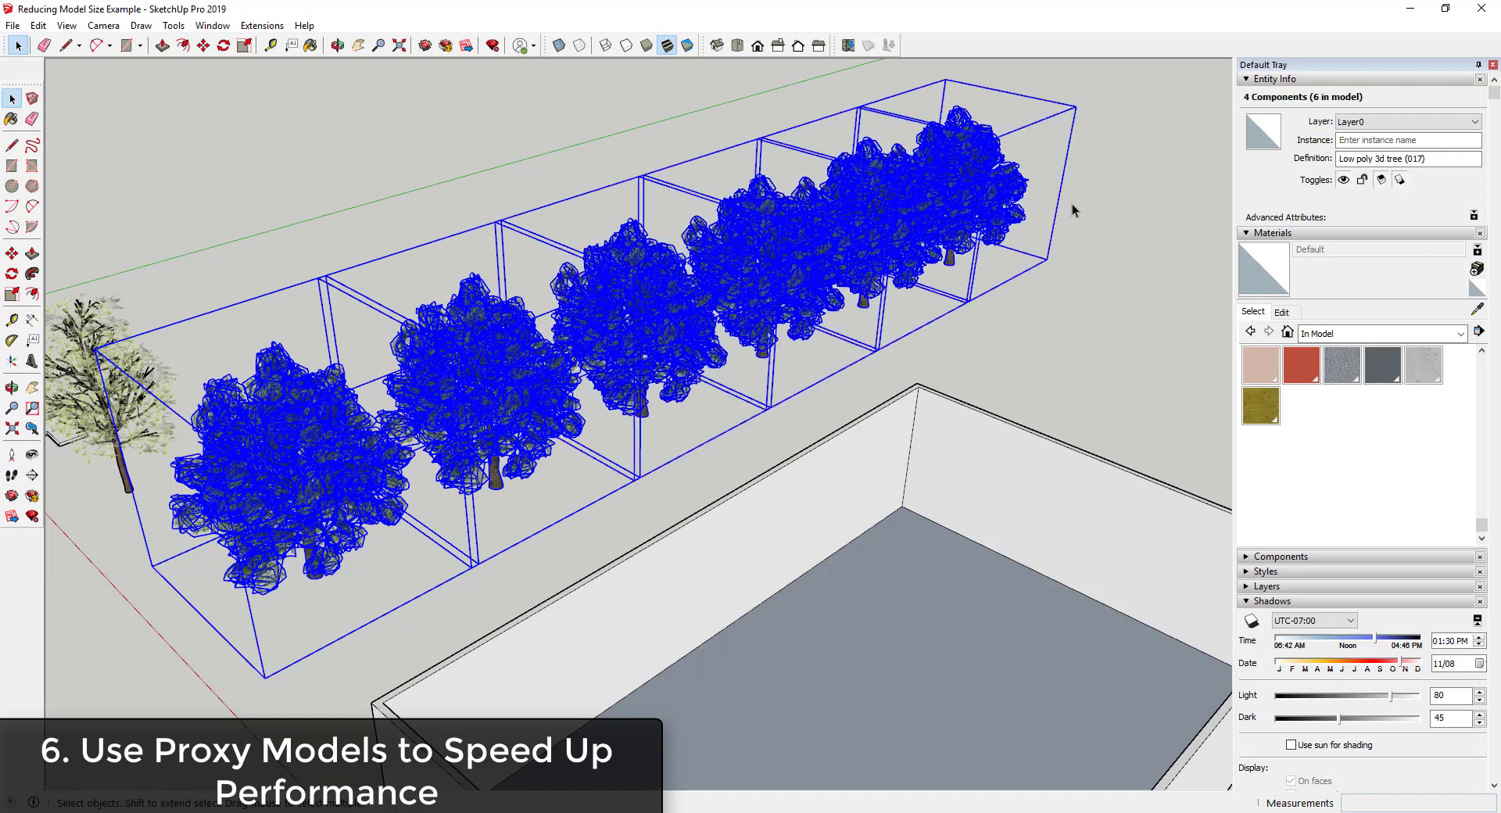
pyautogui.click(1077, 303)
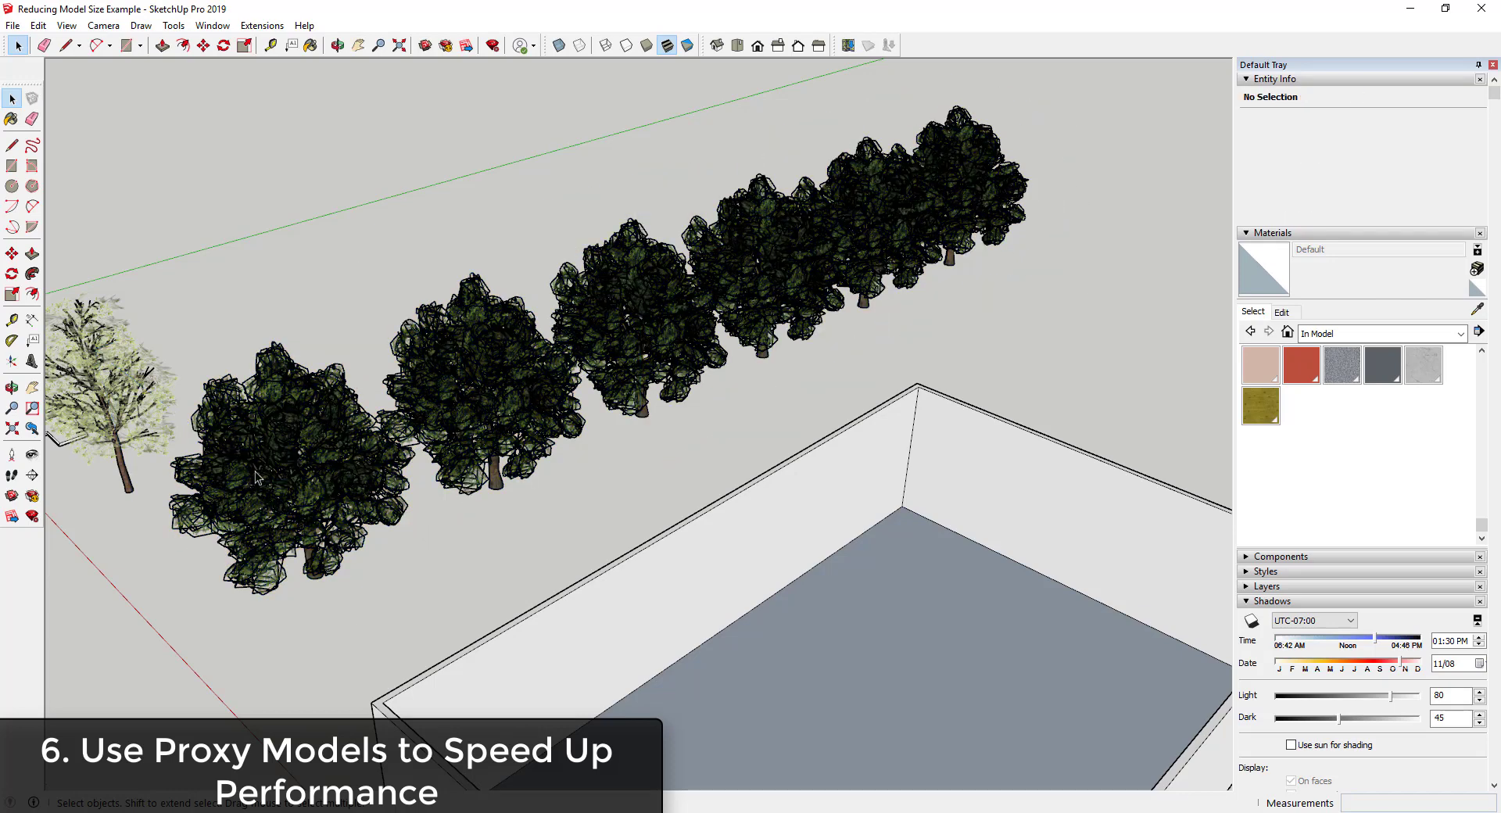
# Collapse the Materials, Entity Info, Shadows and Outliner sections of the tray and expand Components
pyautogui.click(1249, 233)
pyautogui.click(1248, 79)
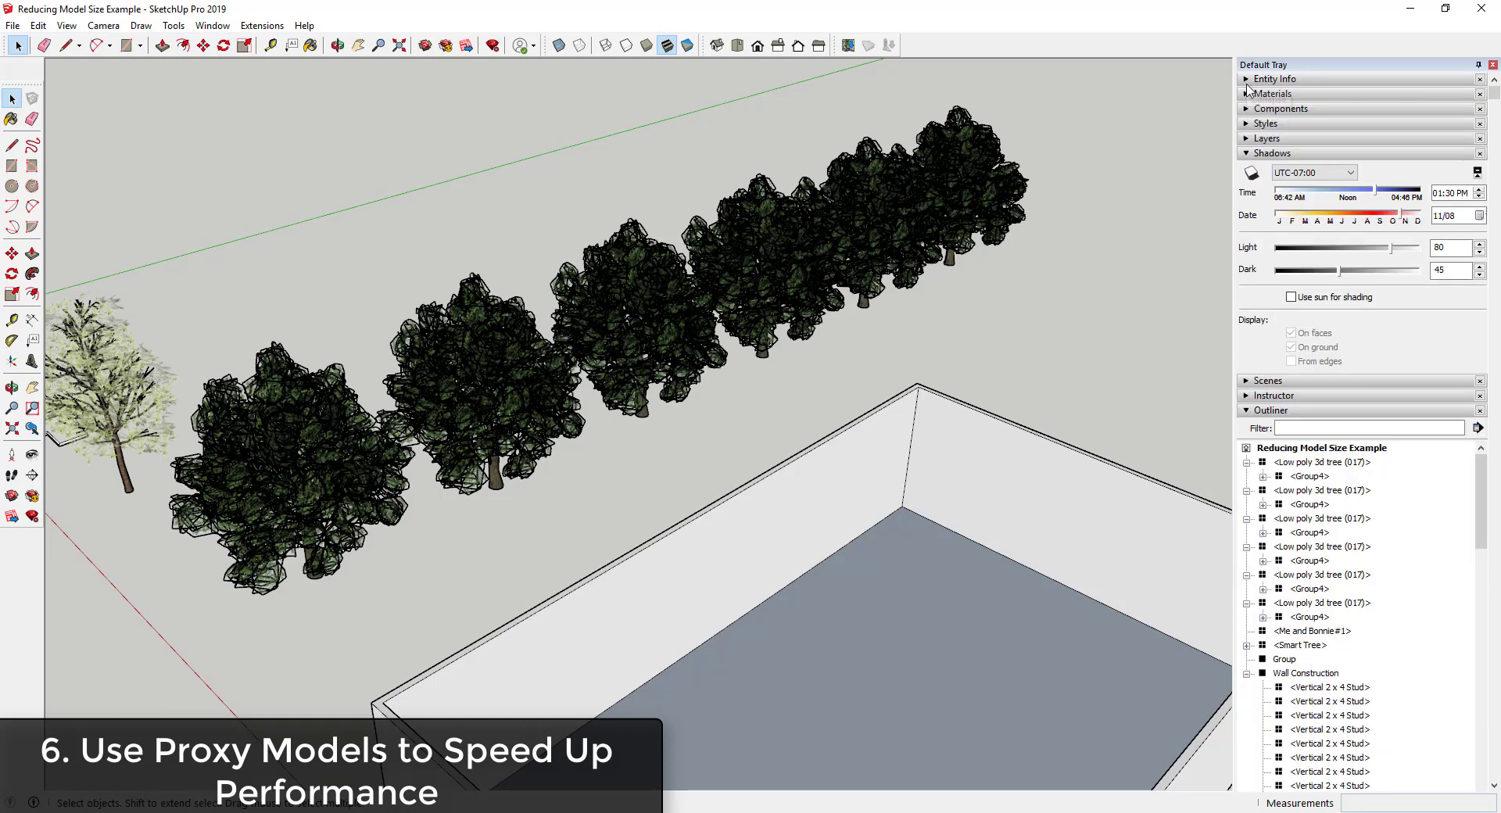
pyautogui.click(1247, 154)
pyautogui.click(1247, 200)
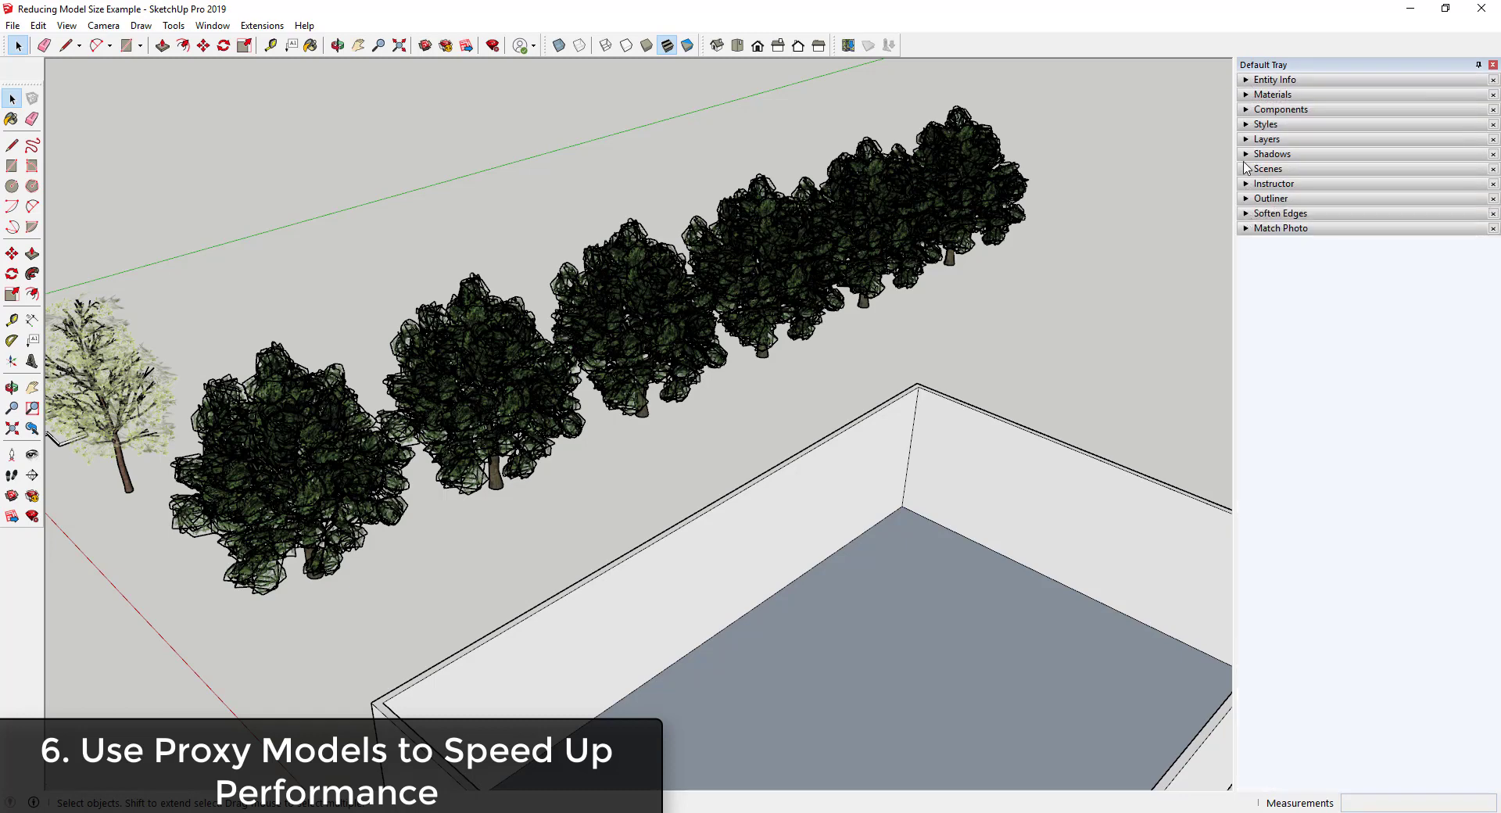
pyautogui.click(1248, 110)
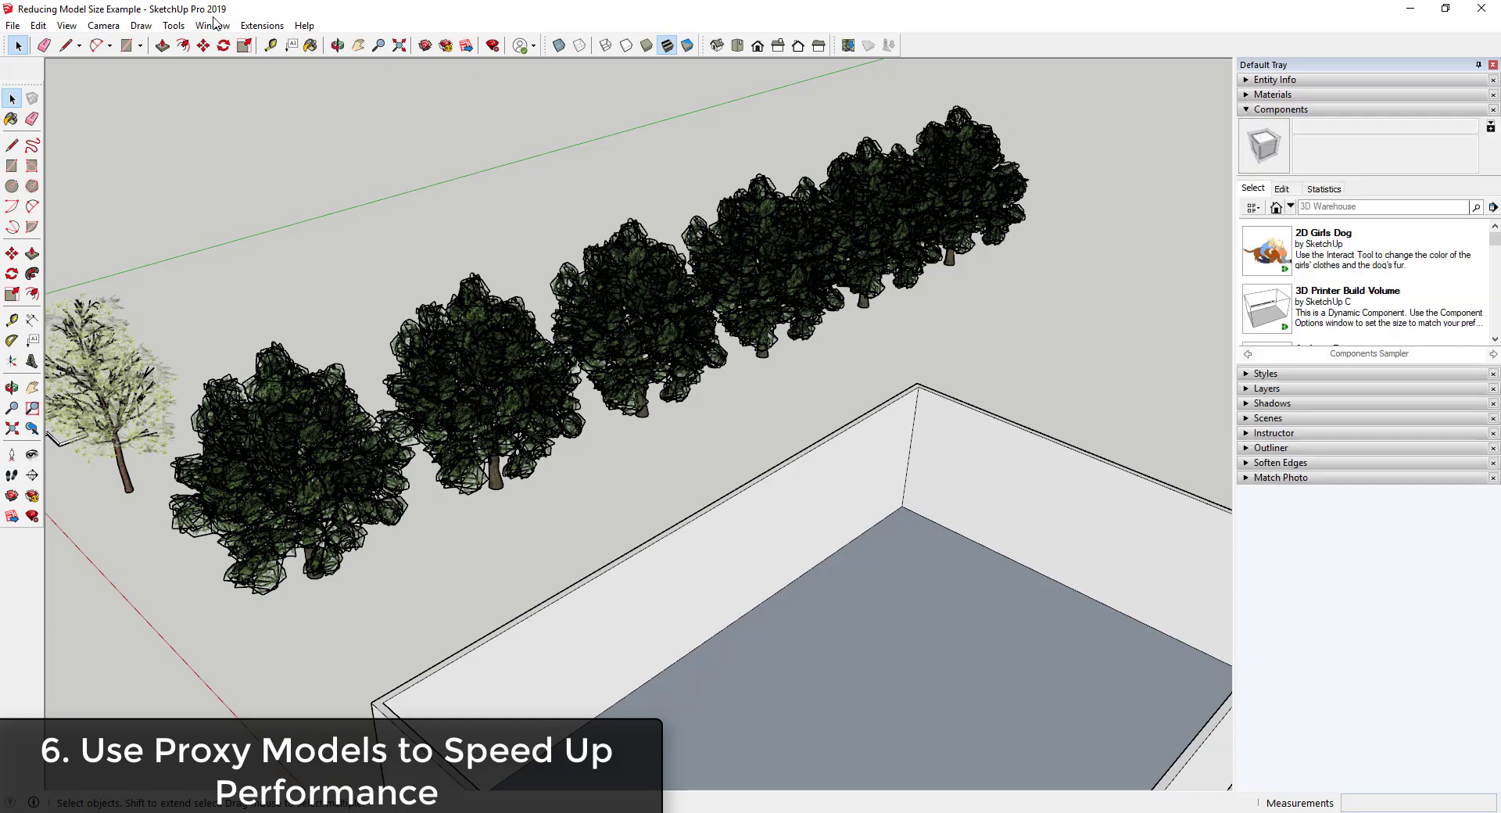
# Check which sections the Default Tray can show and list the components used in the model
pyautogui.click(215, 24)
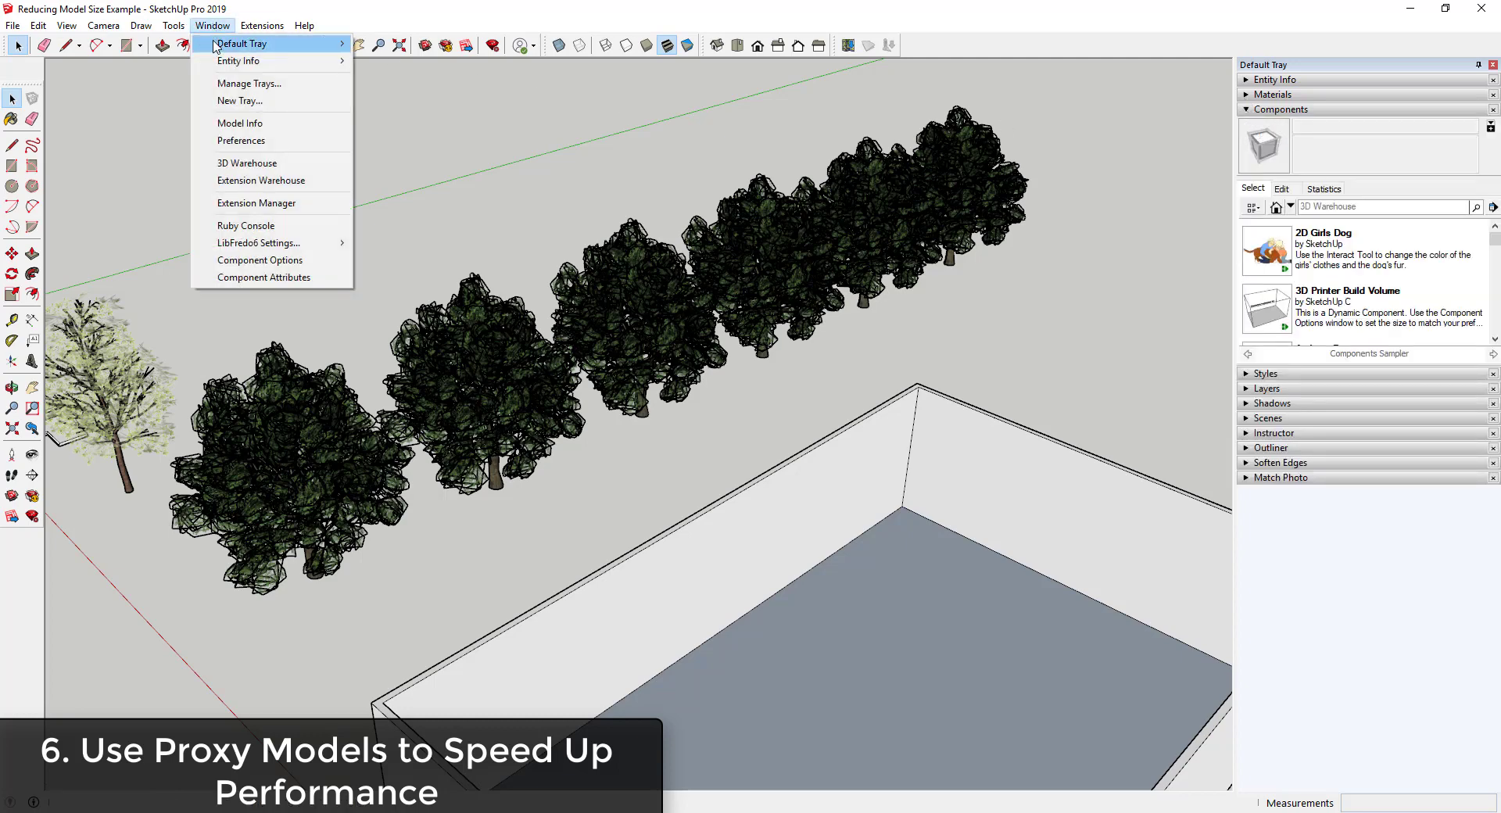
pyautogui.moveTo(216, 47)
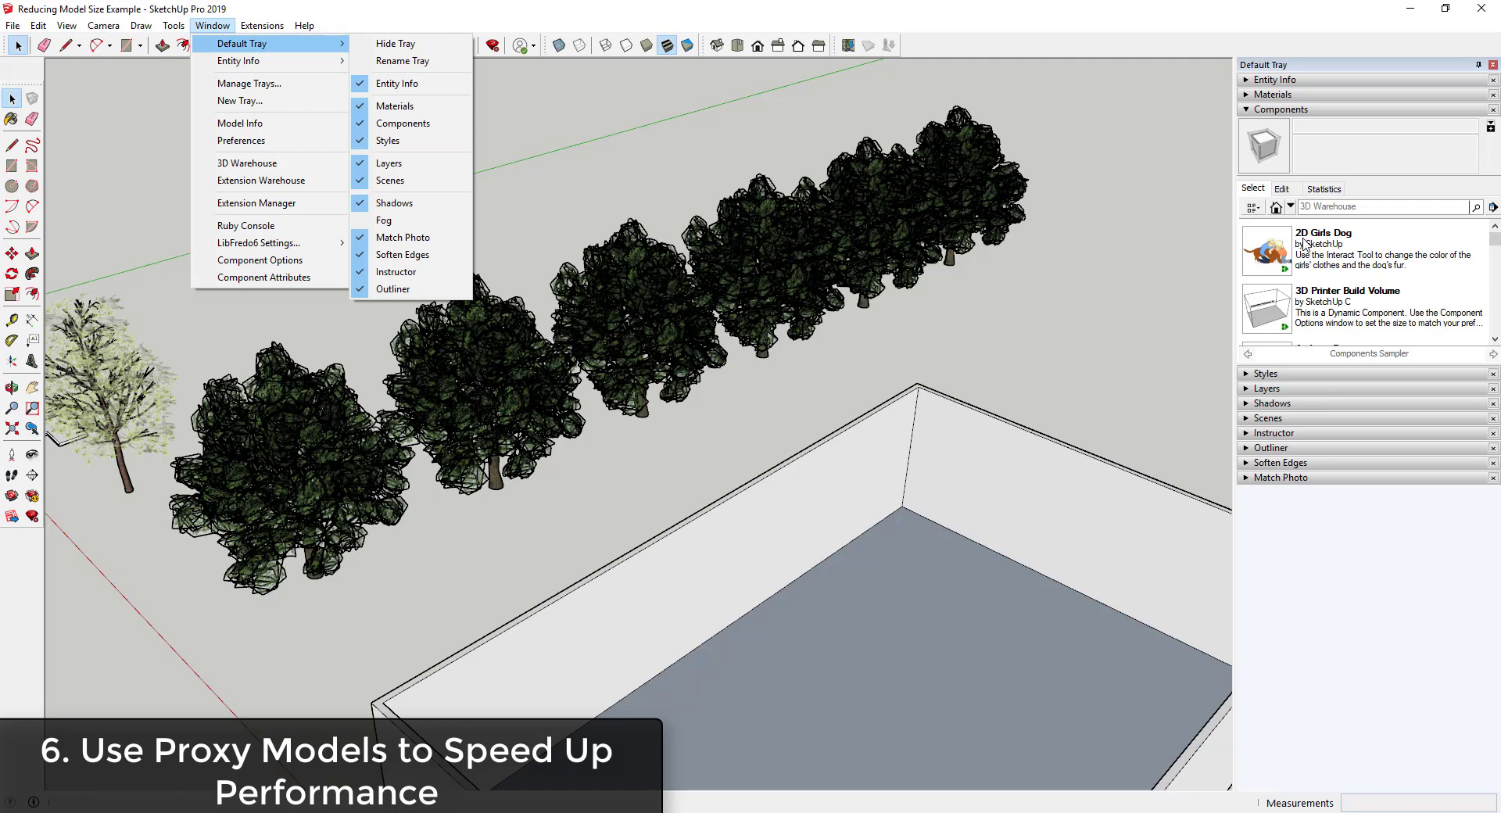
pyautogui.click(1291, 206)
pyautogui.click(1291, 206)
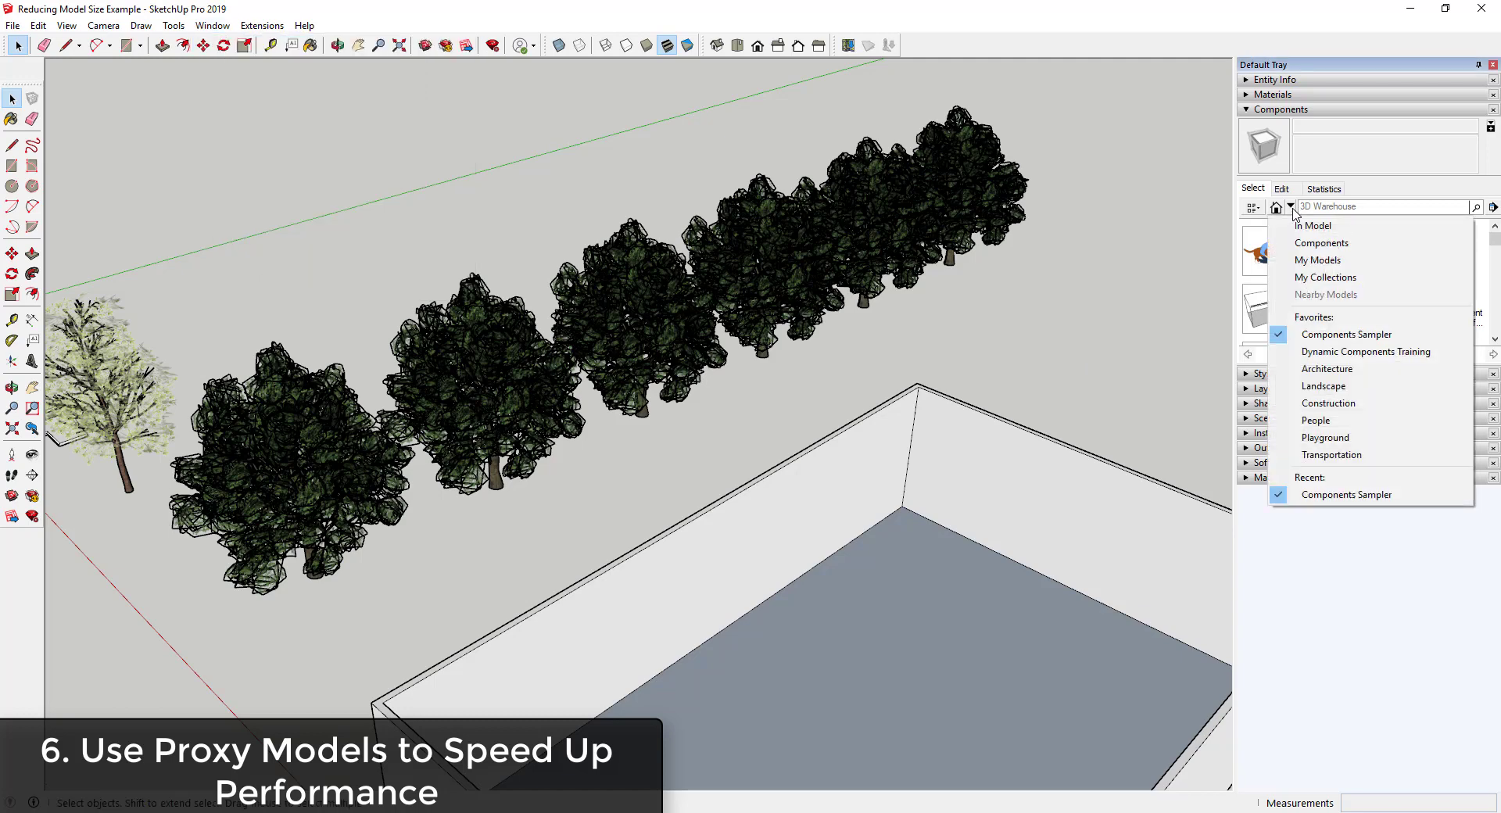
pyautogui.click(1317, 226)
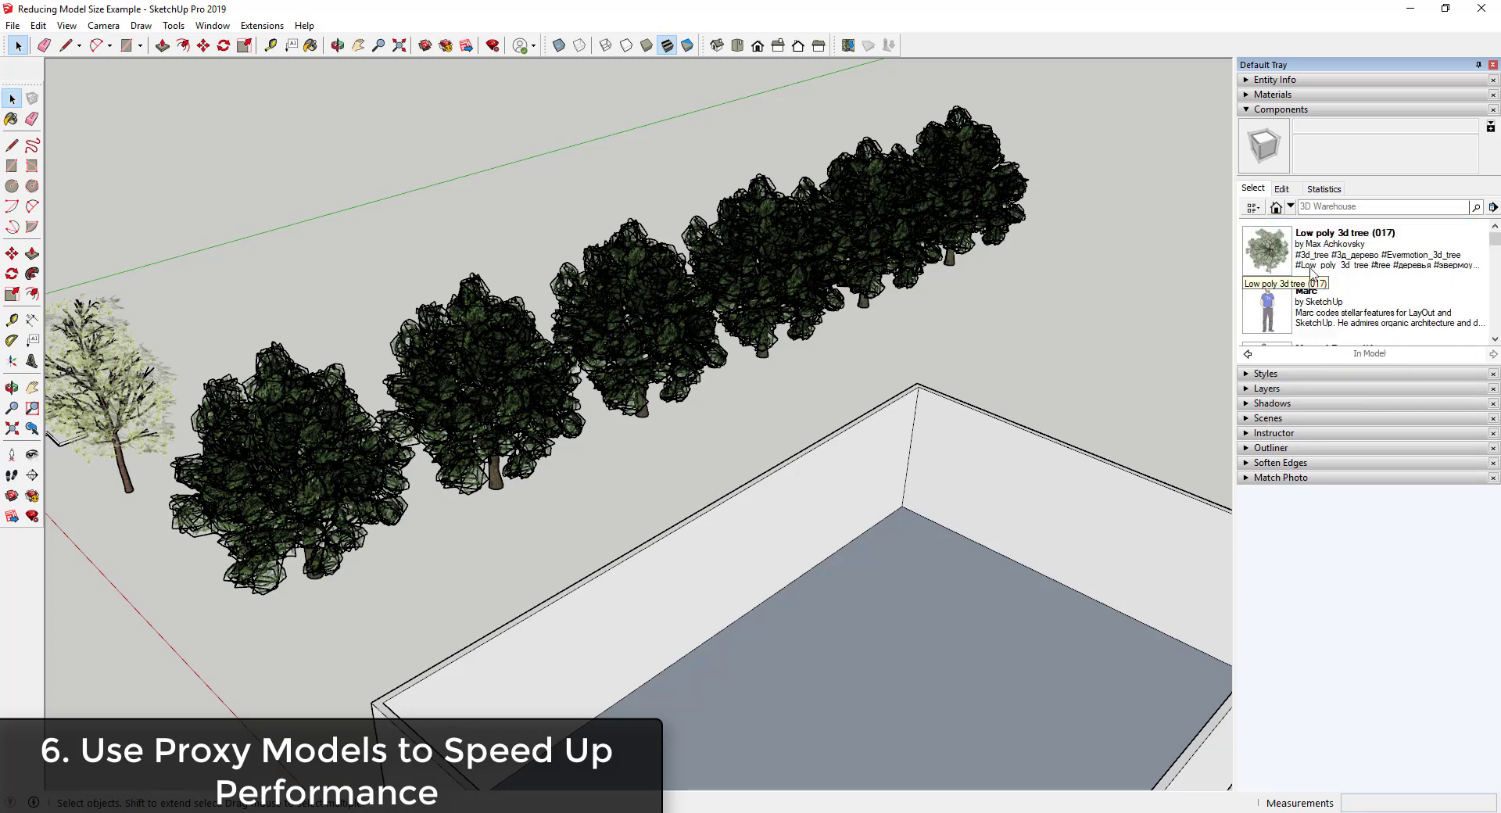
# Select all instances of the Low poly 3d tree (017) component in the model
pyautogui.scroll(-3, 805, 415)
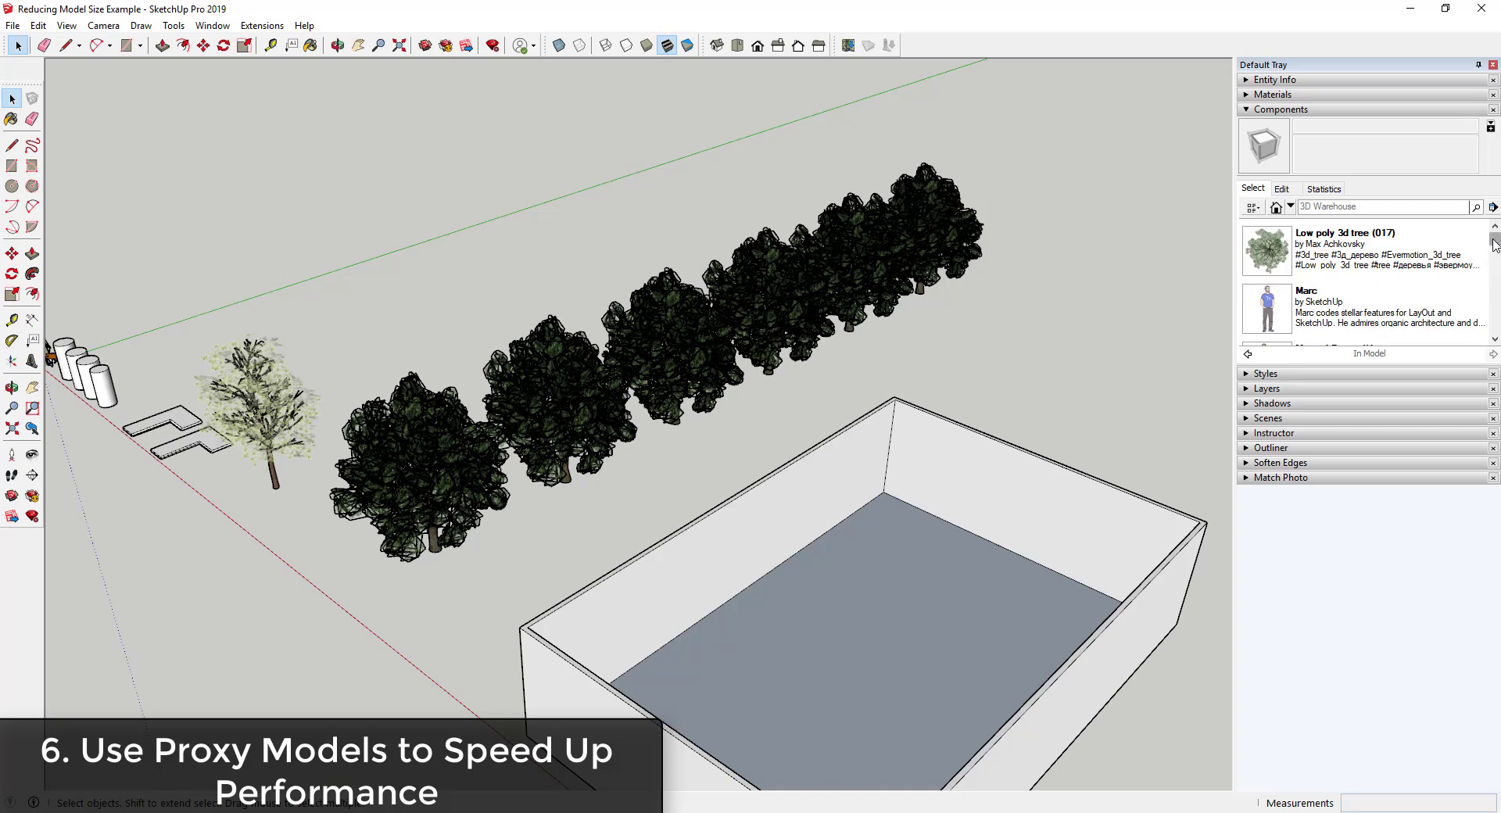
pyautogui.scroll(-1, 1407, 258)
pyautogui.scroll(1, 1376, 256)
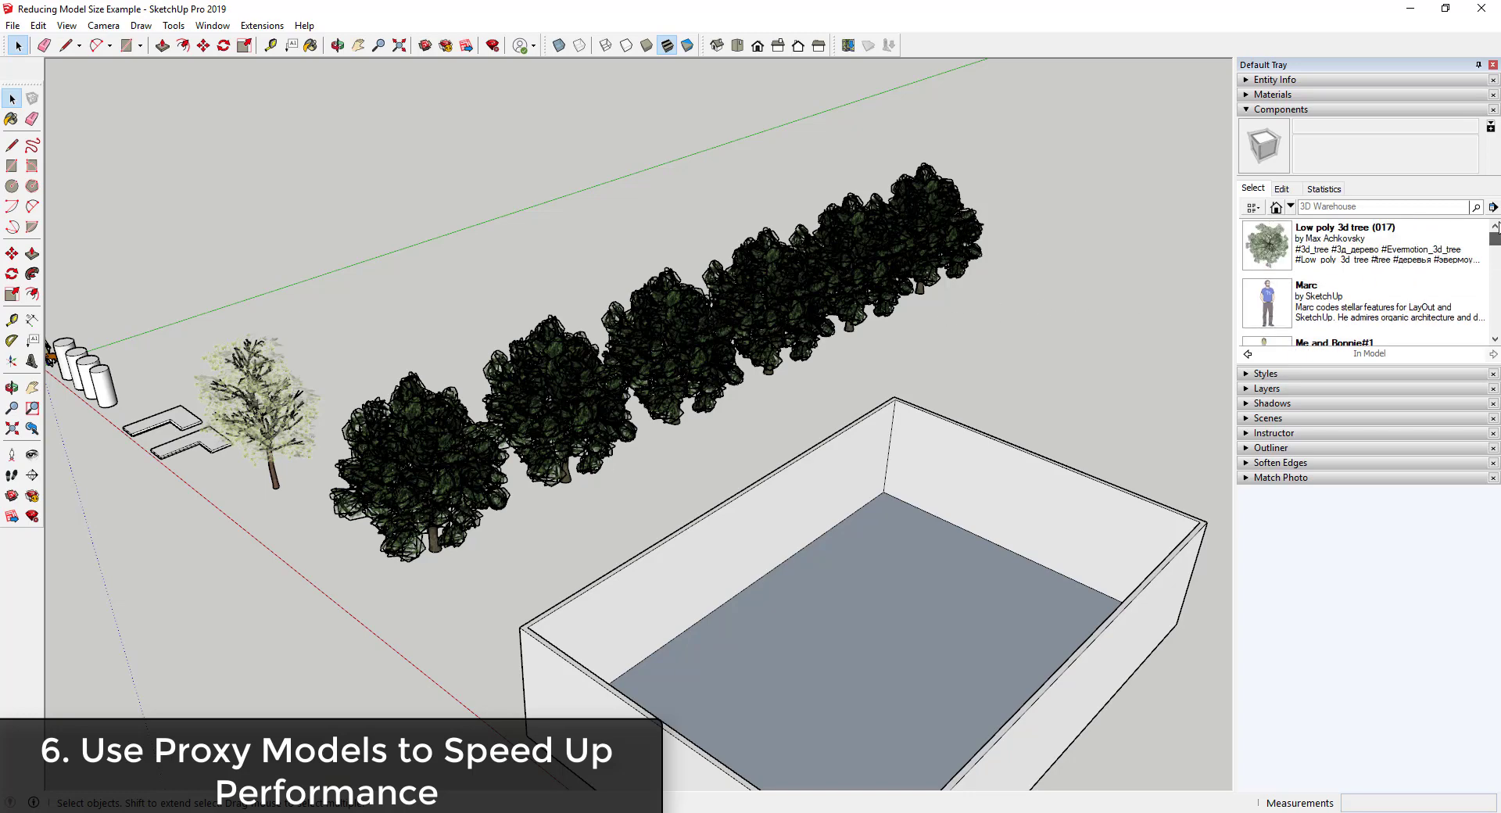
pyautogui.rightClick(1338, 252)
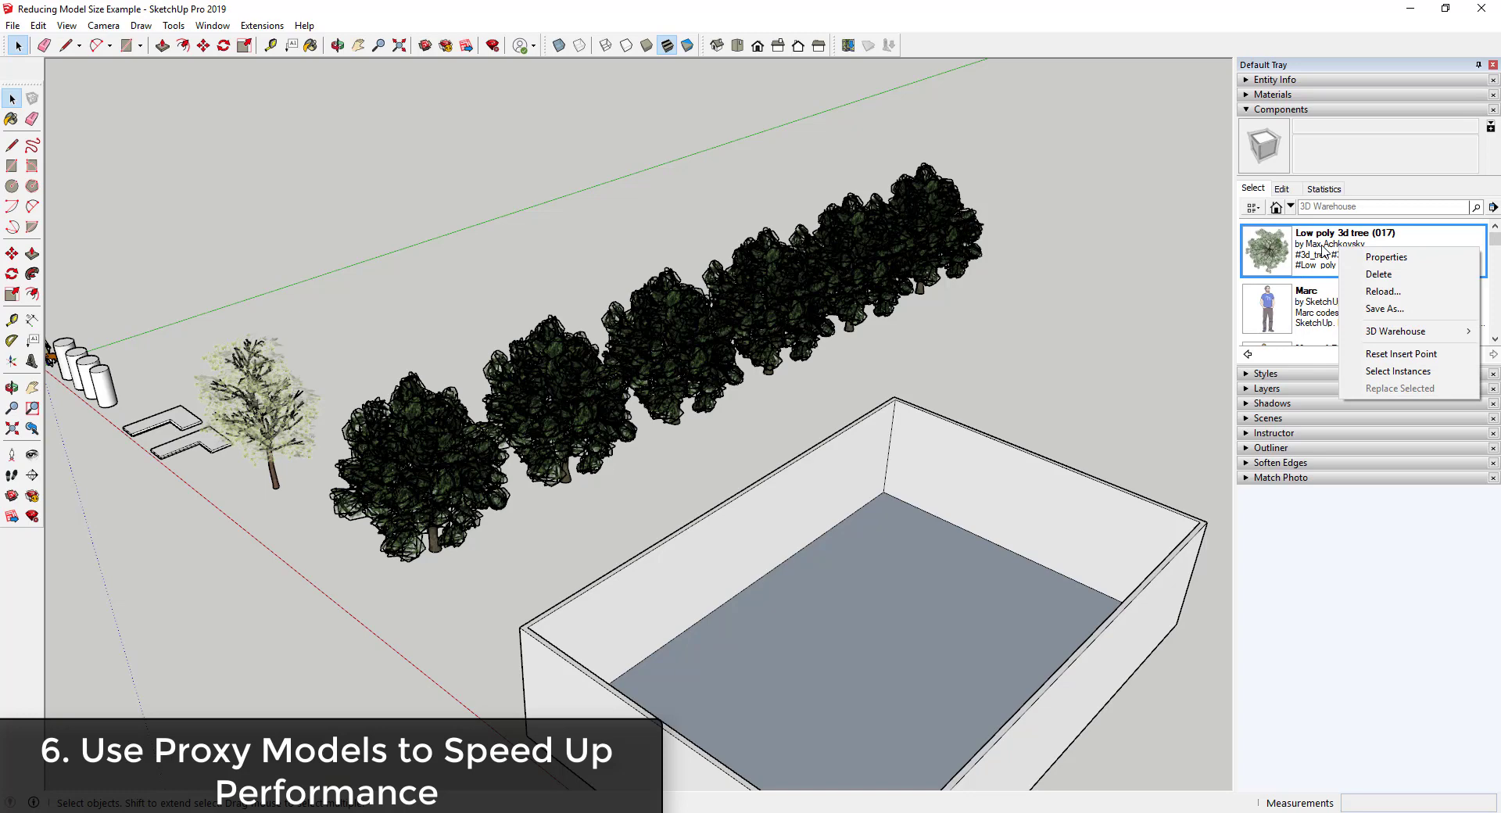
pyautogui.click(1398, 371)
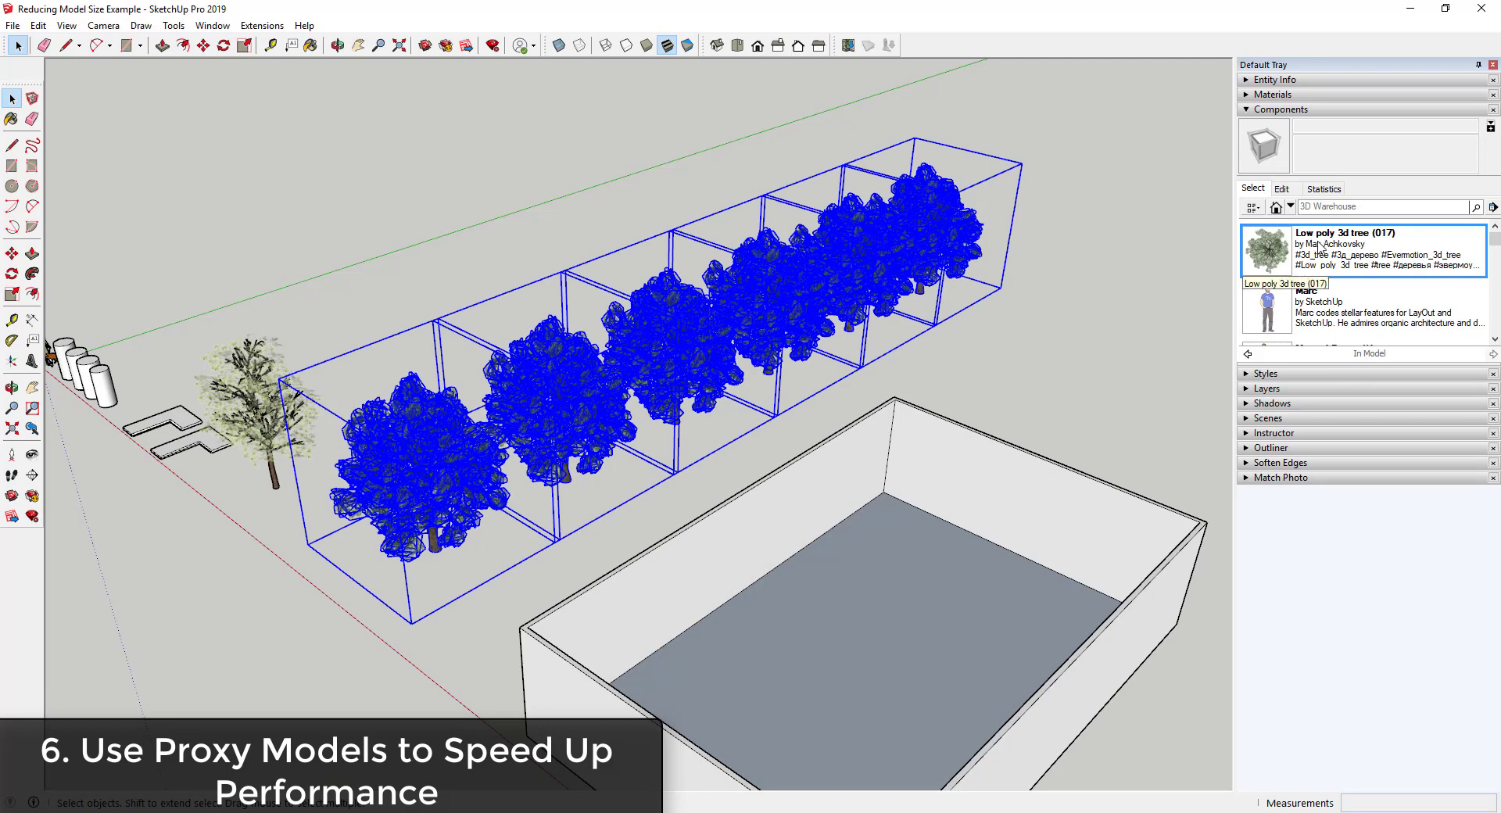
# Replace the selected low poly trees with Tree 3D Evergreen from the Components Sampler collection and inspect their placement
pyautogui.click(1291, 206)
pyautogui.click(1324, 385)
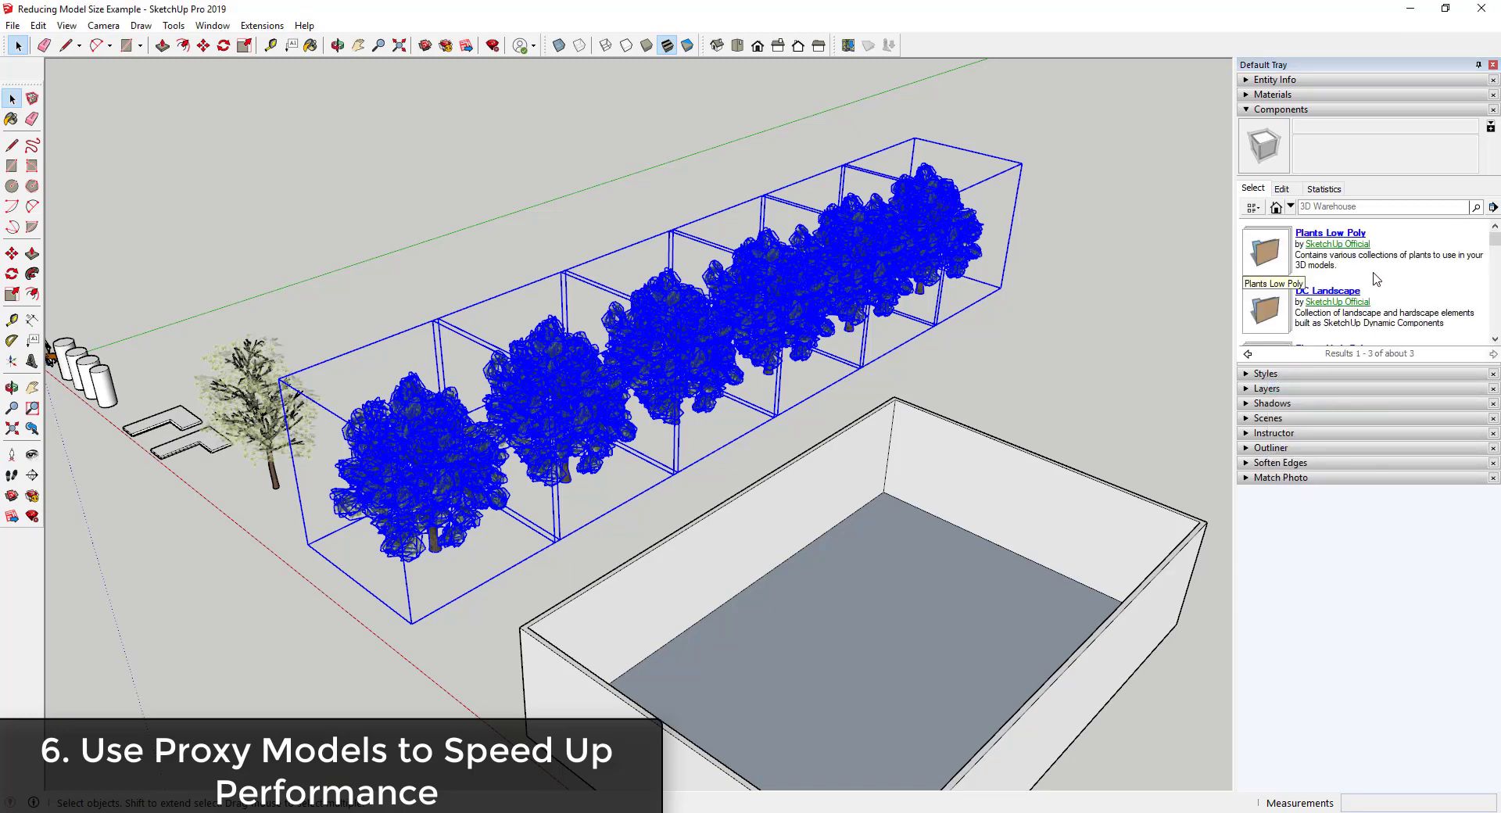
pyautogui.click(1291, 206)
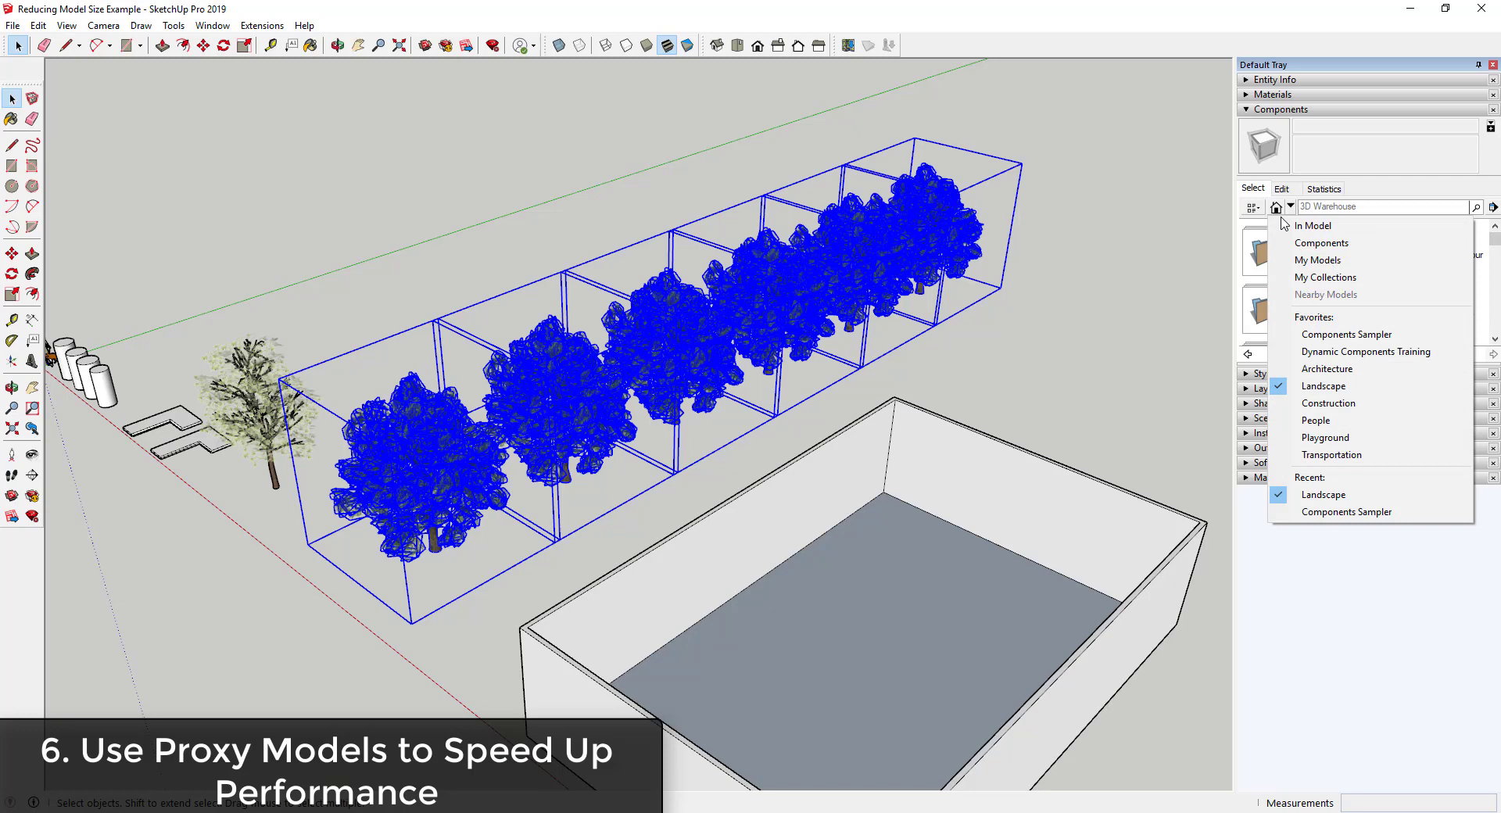
pyautogui.click(1321, 316)
pyautogui.moveTo(1491, 246); pyautogui.dragTo(1496, 321)
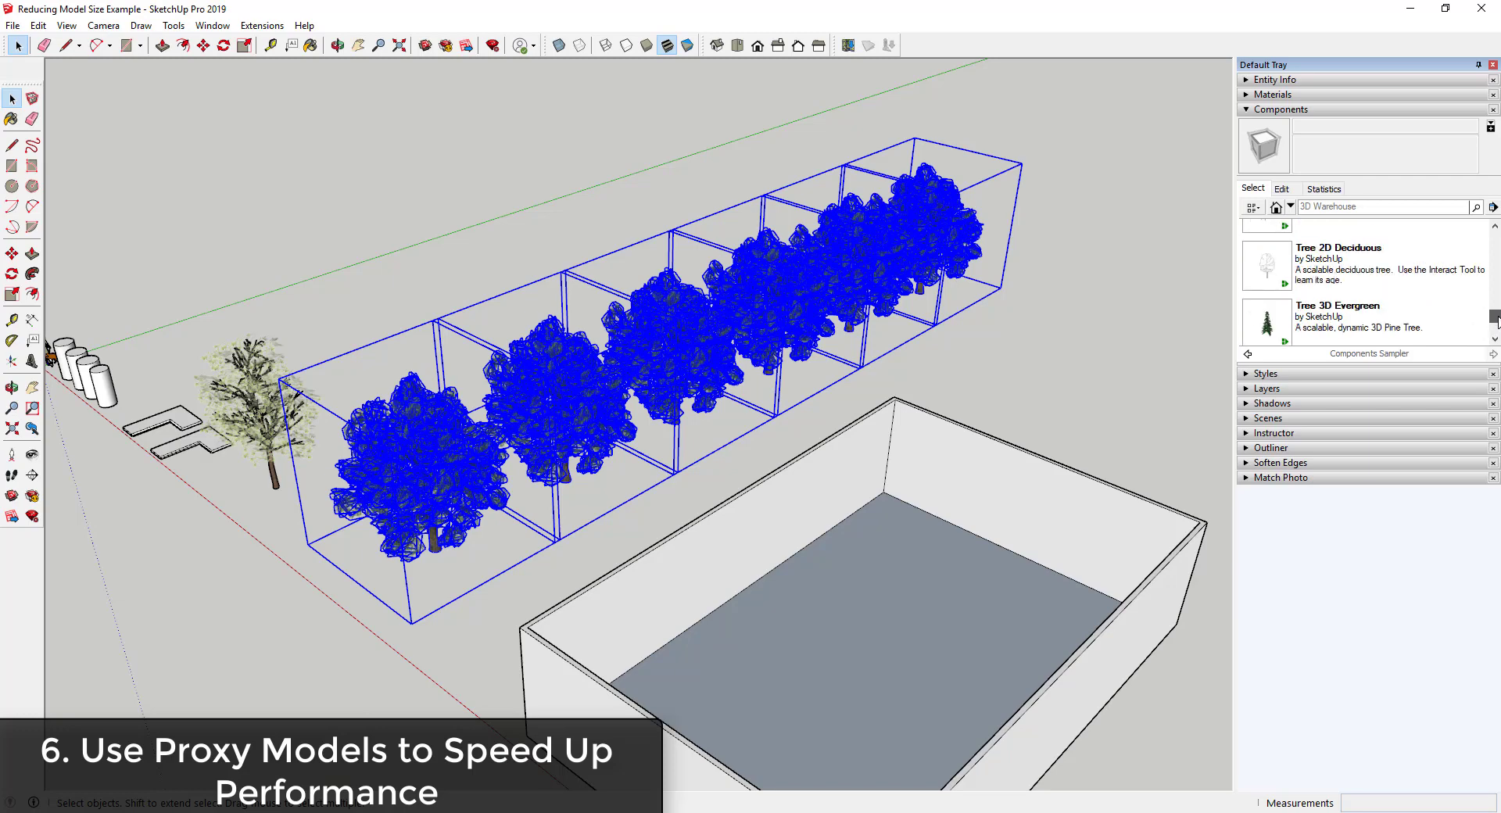
pyautogui.rightClick(1316, 324)
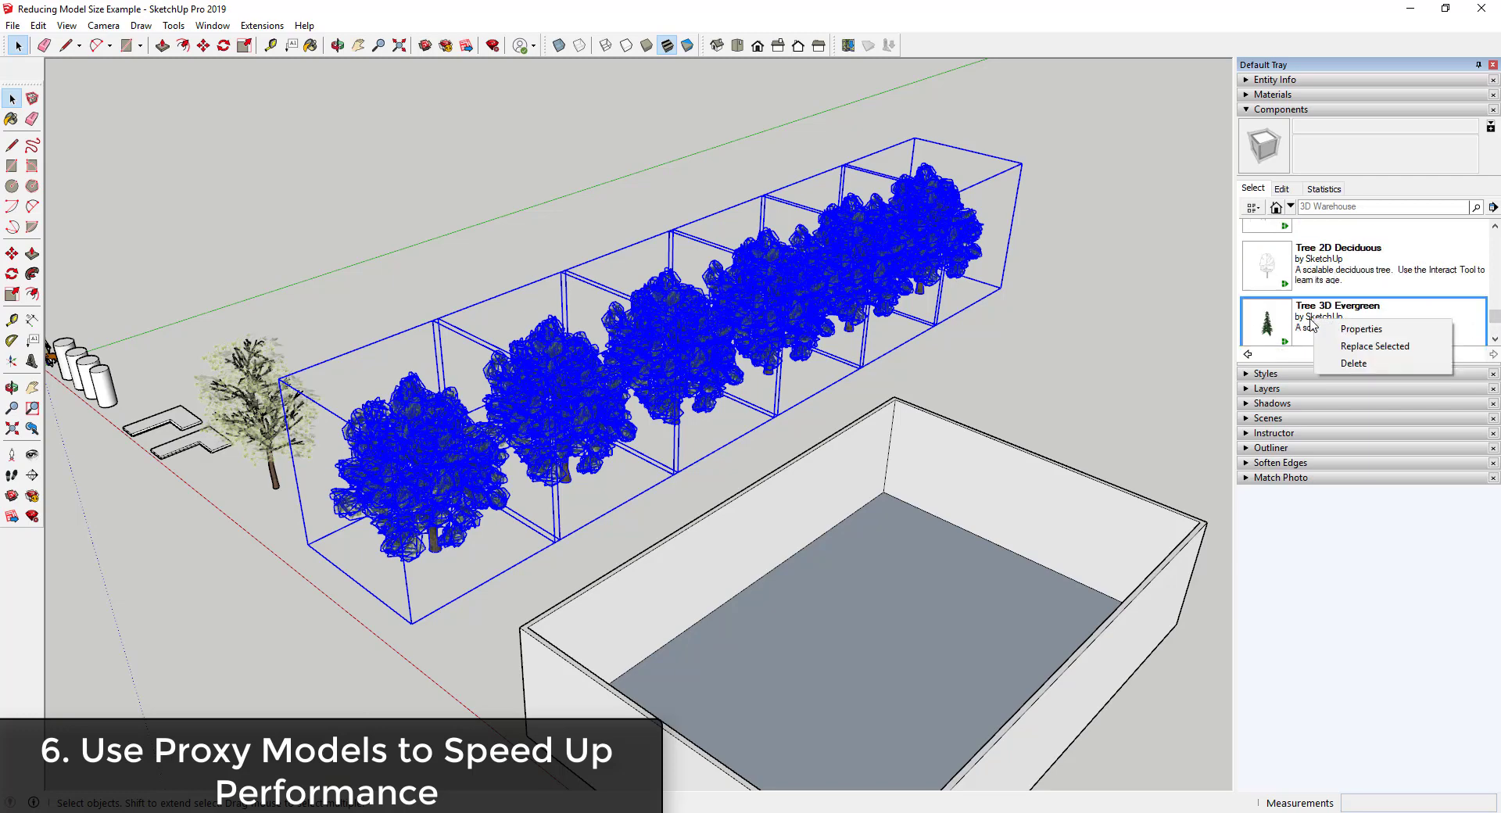
pyautogui.click(1354, 347)
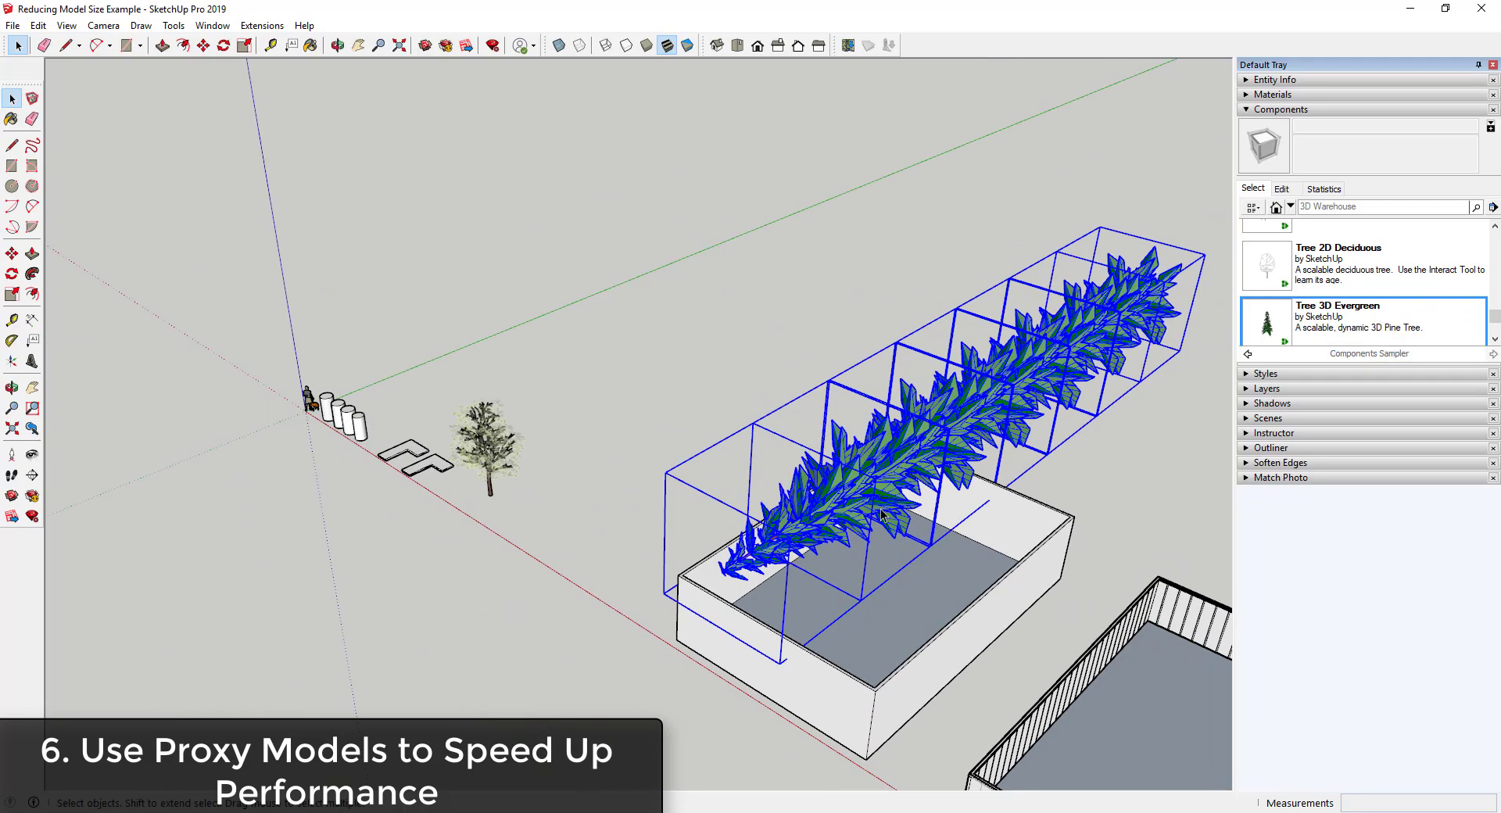
pyautogui.moveTo(881, 508); pyautogui.dragTo(913, 411, button='middle')
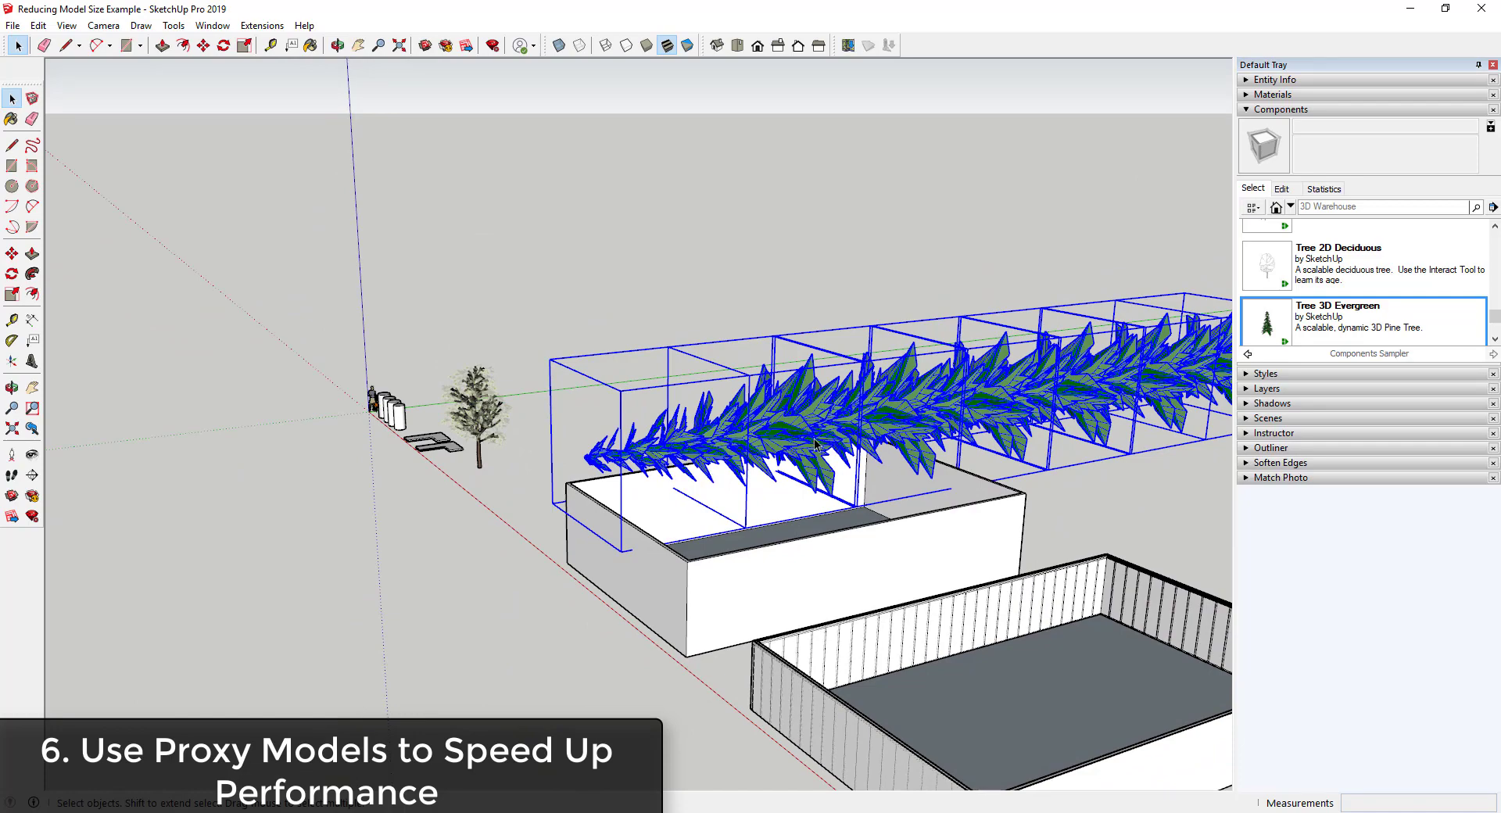
pyautogui.moveTo(803, 440); pyautogui.dragTo(940, 499, button='middle')
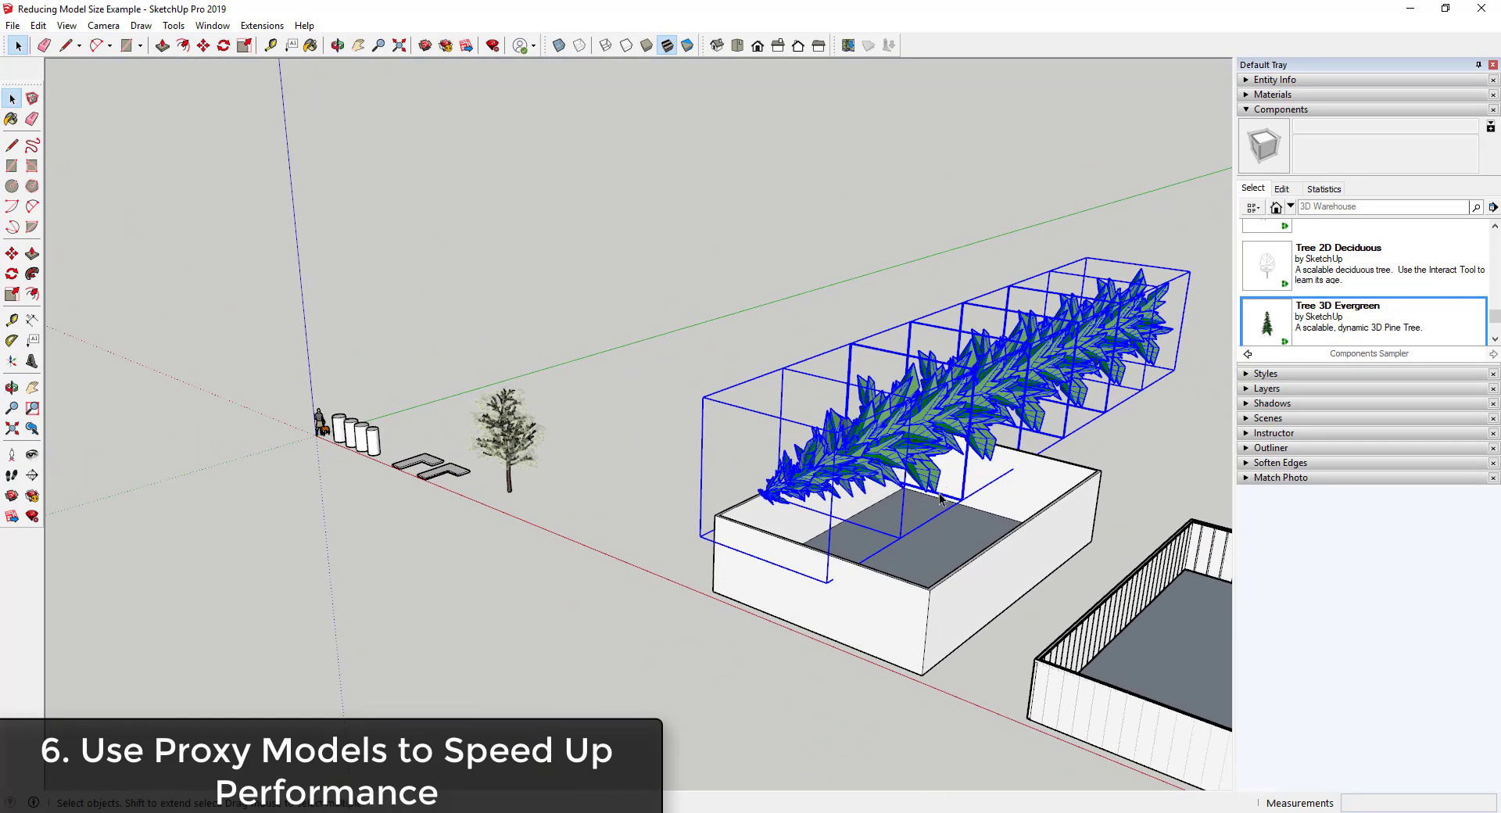
# Undo the evergreen replacement and move the low poly tree component's axes to its trunk base, updating the component axes for all instances
pyautogui.scroll(-5, 933, 503)
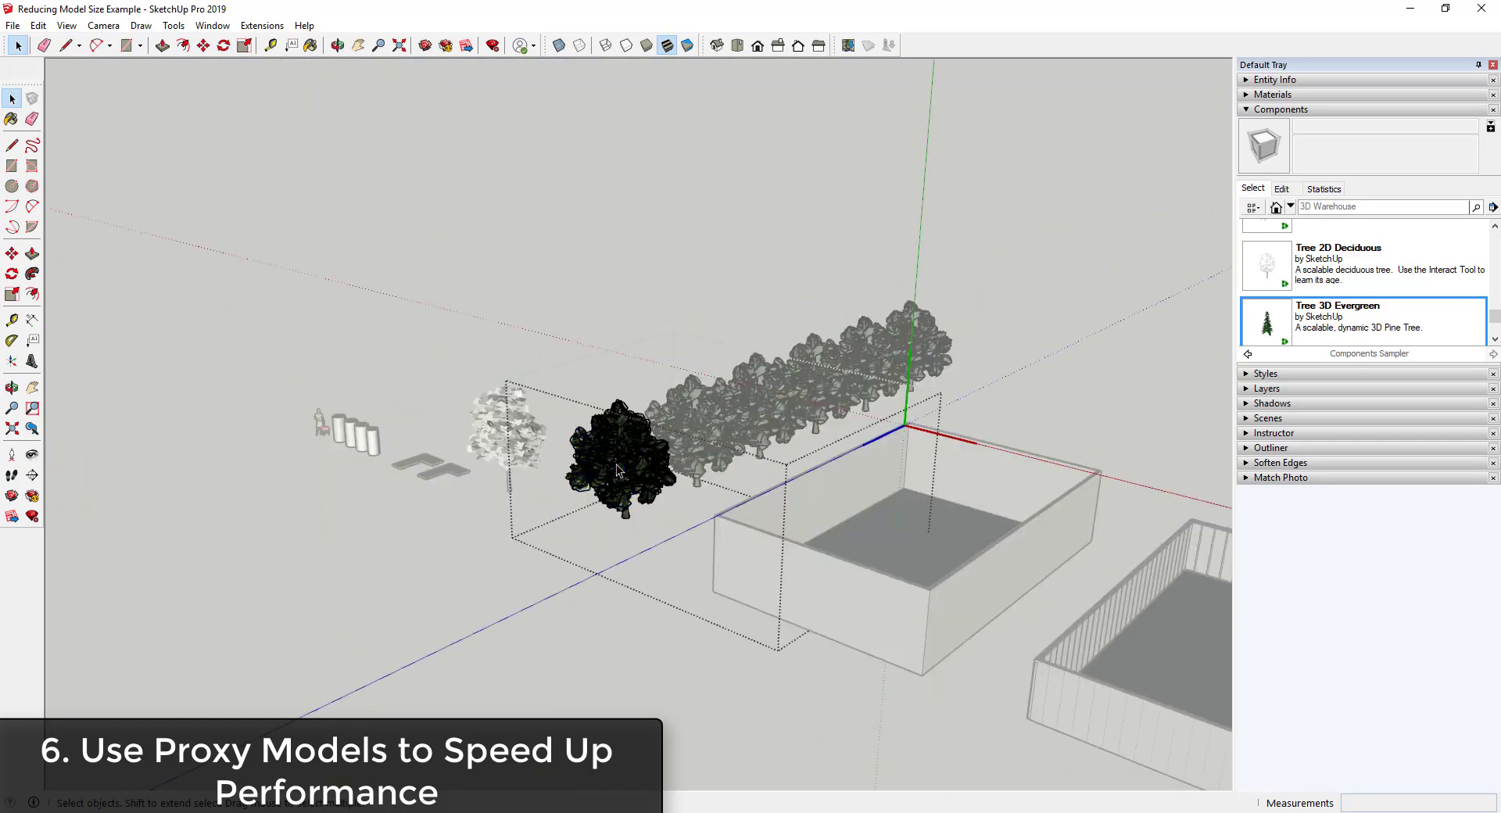
pyautogui.scroll(6, 617, 513)
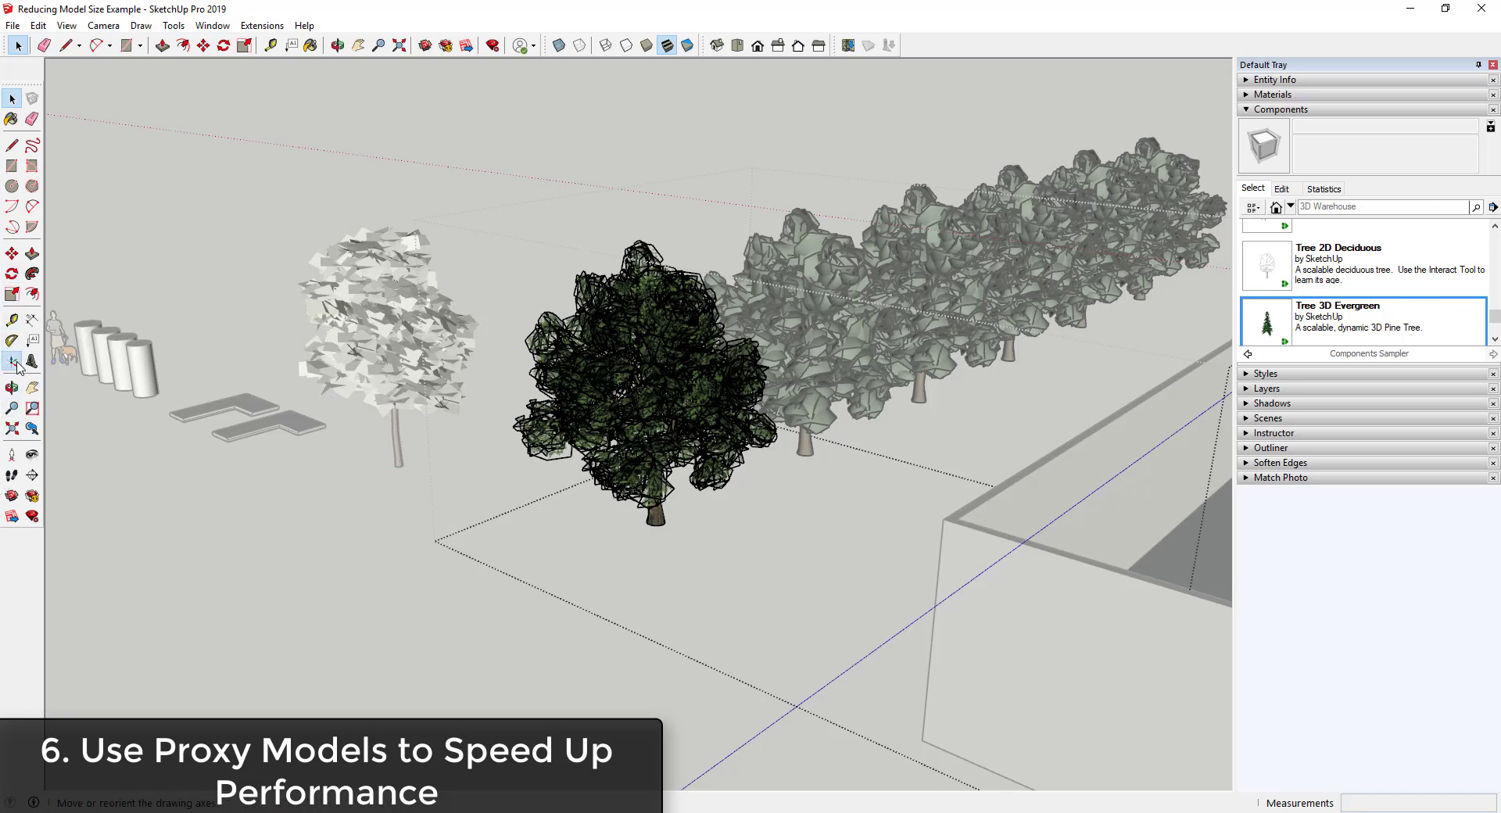
pyautogui.click(14, 362)
pyautogui.click(650, 523)
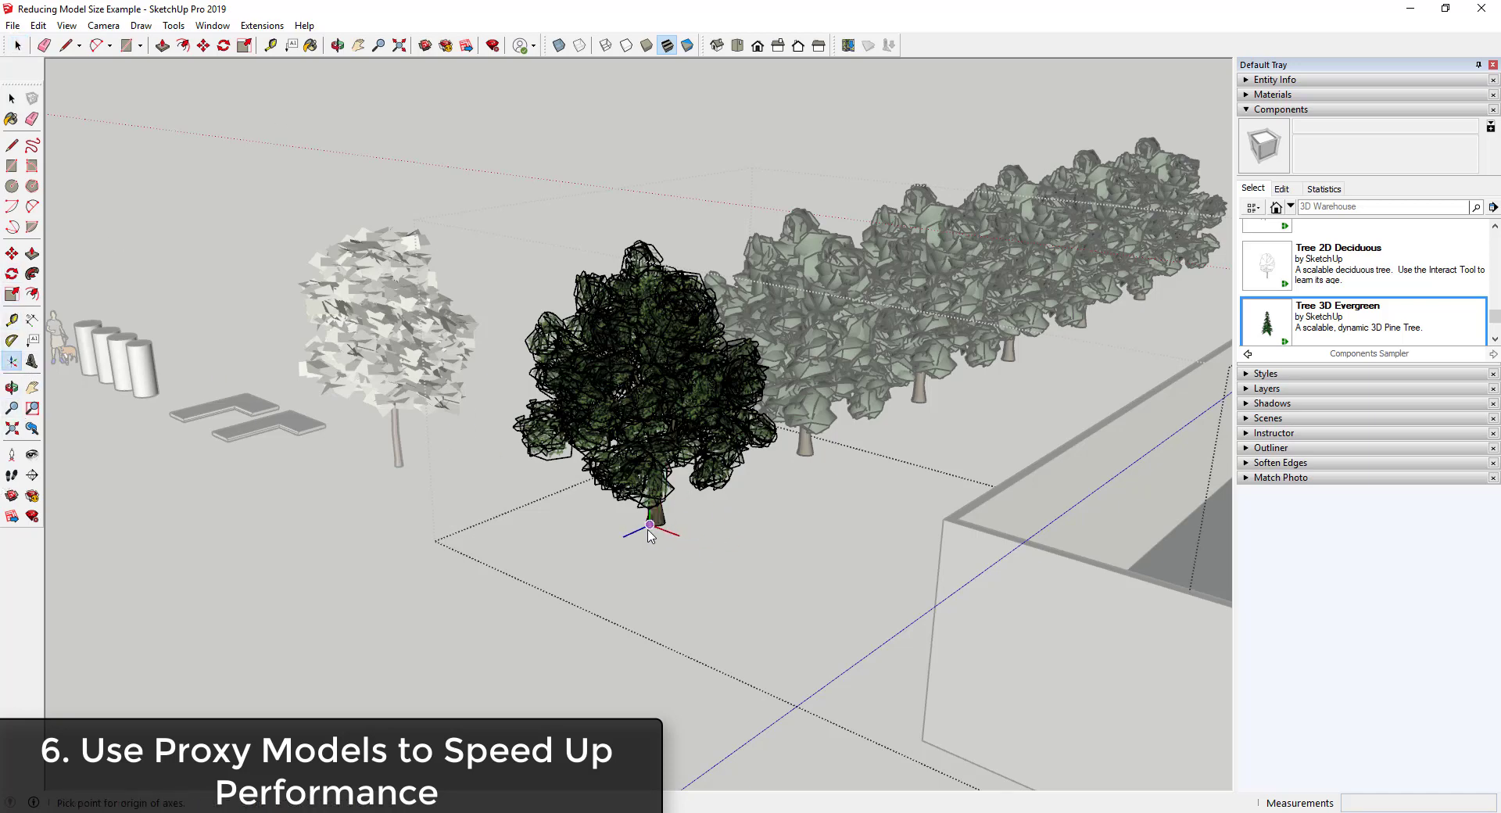
pyautogui.click(734, 553)
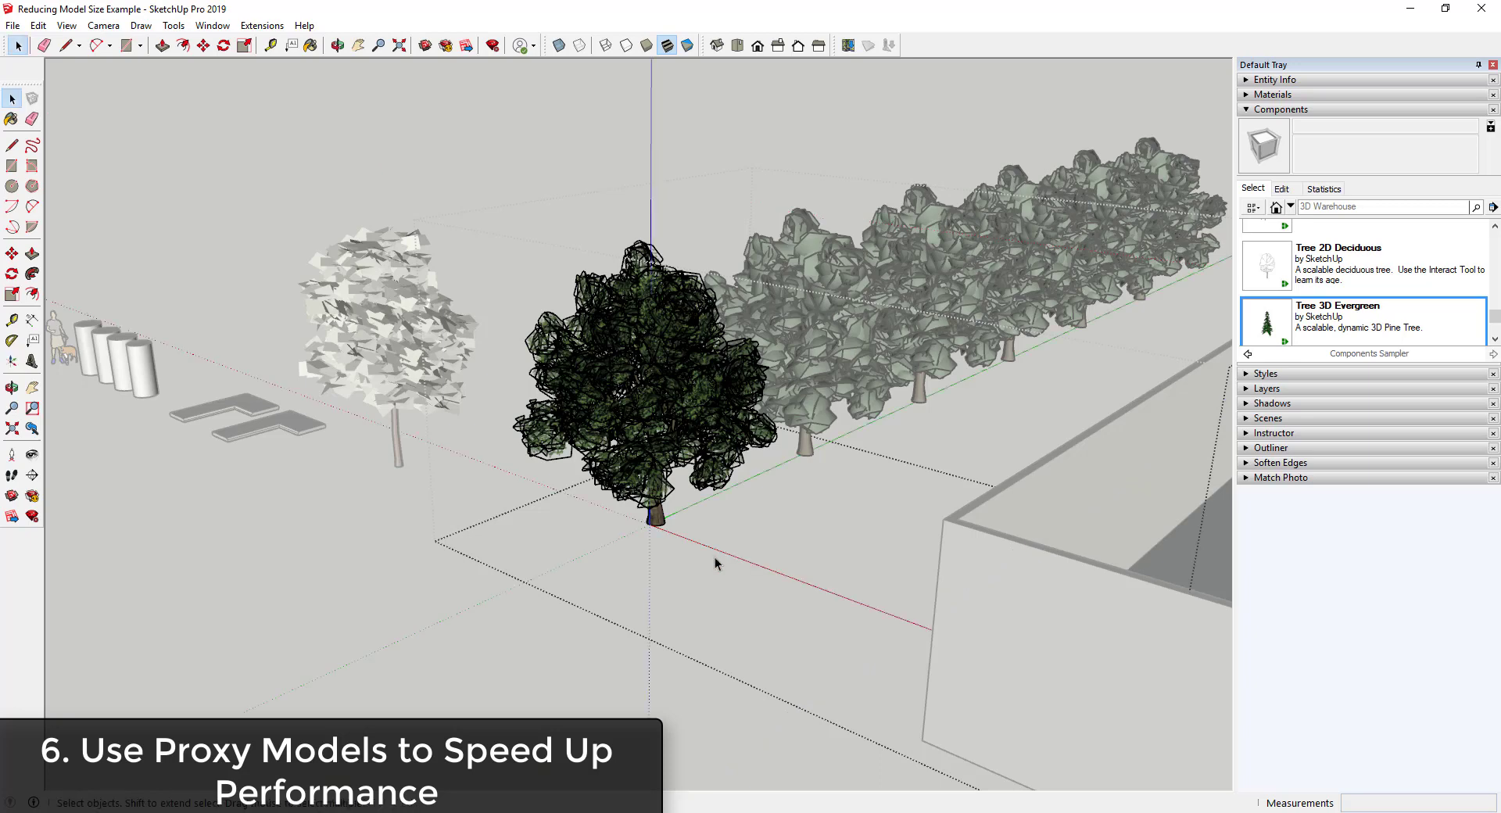
pyautogui.click(597, 635)
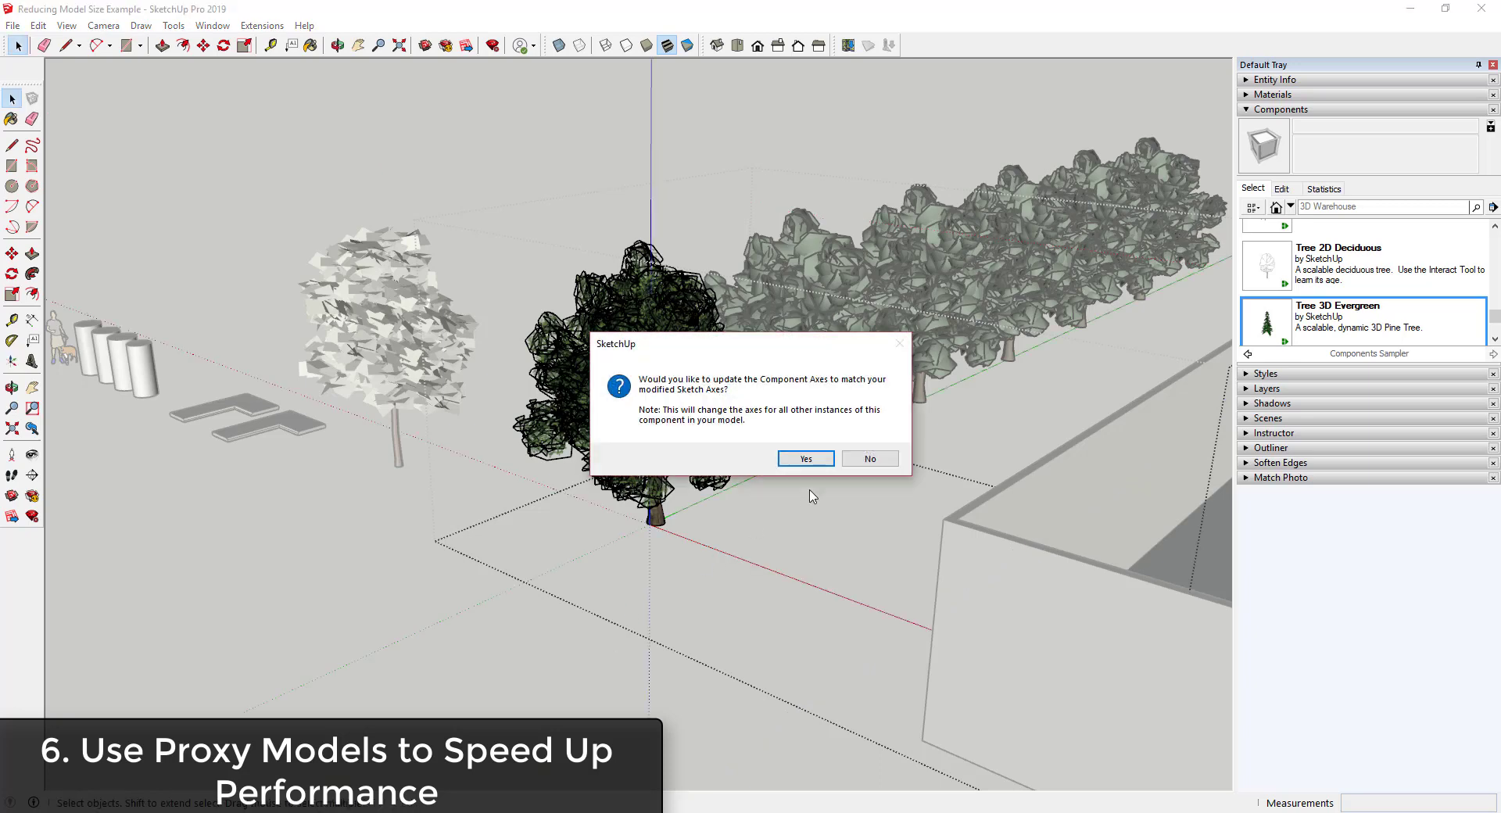
pyautogui.click(807, 459)
pyautogui.scroll(-3, 750, 585)
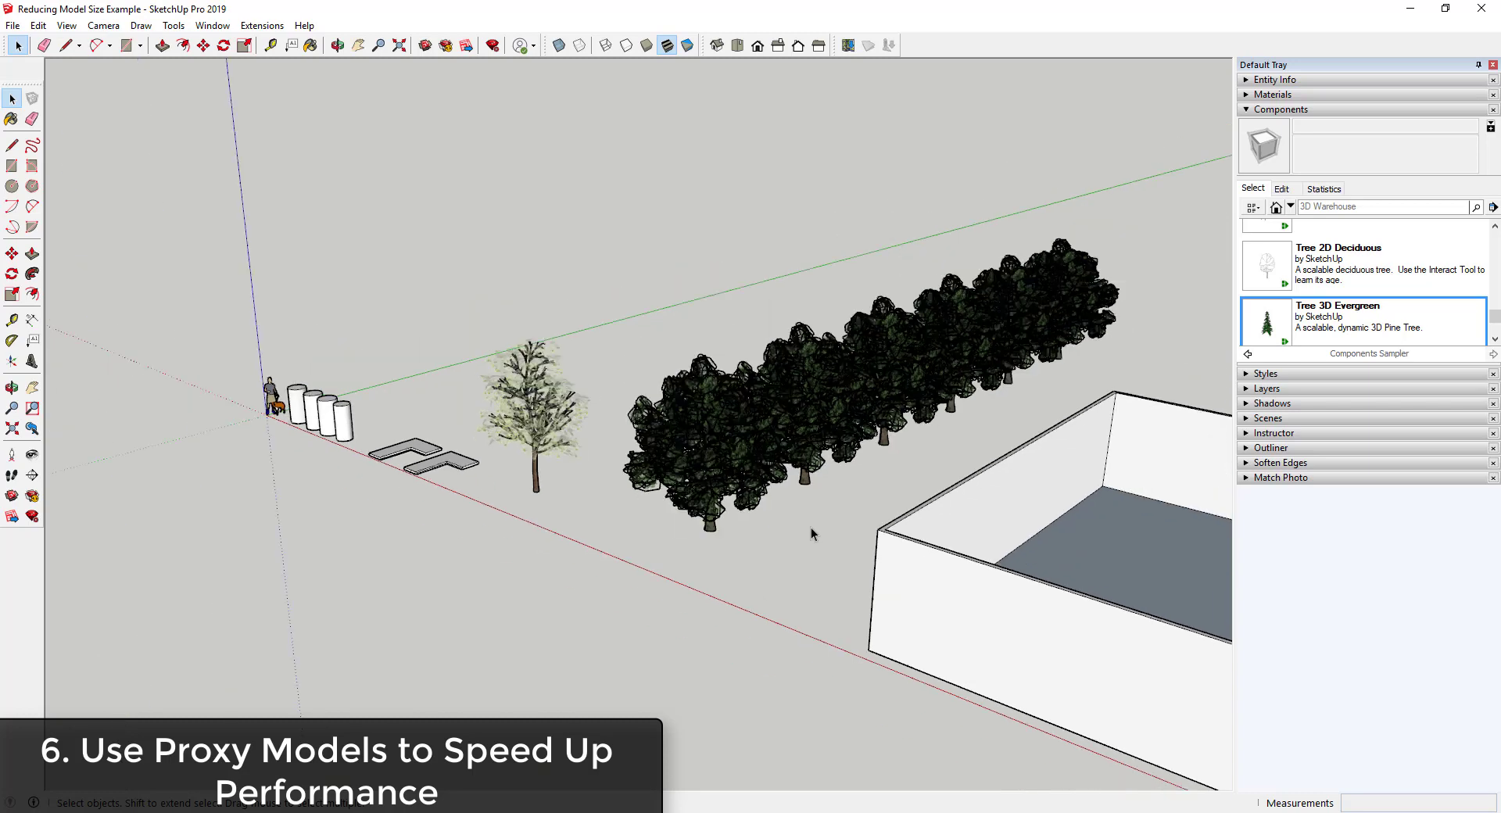
# List the in-model components again and reselect every instance of Low poly 3d tree (017)
pyautogui.click(1290, 206)
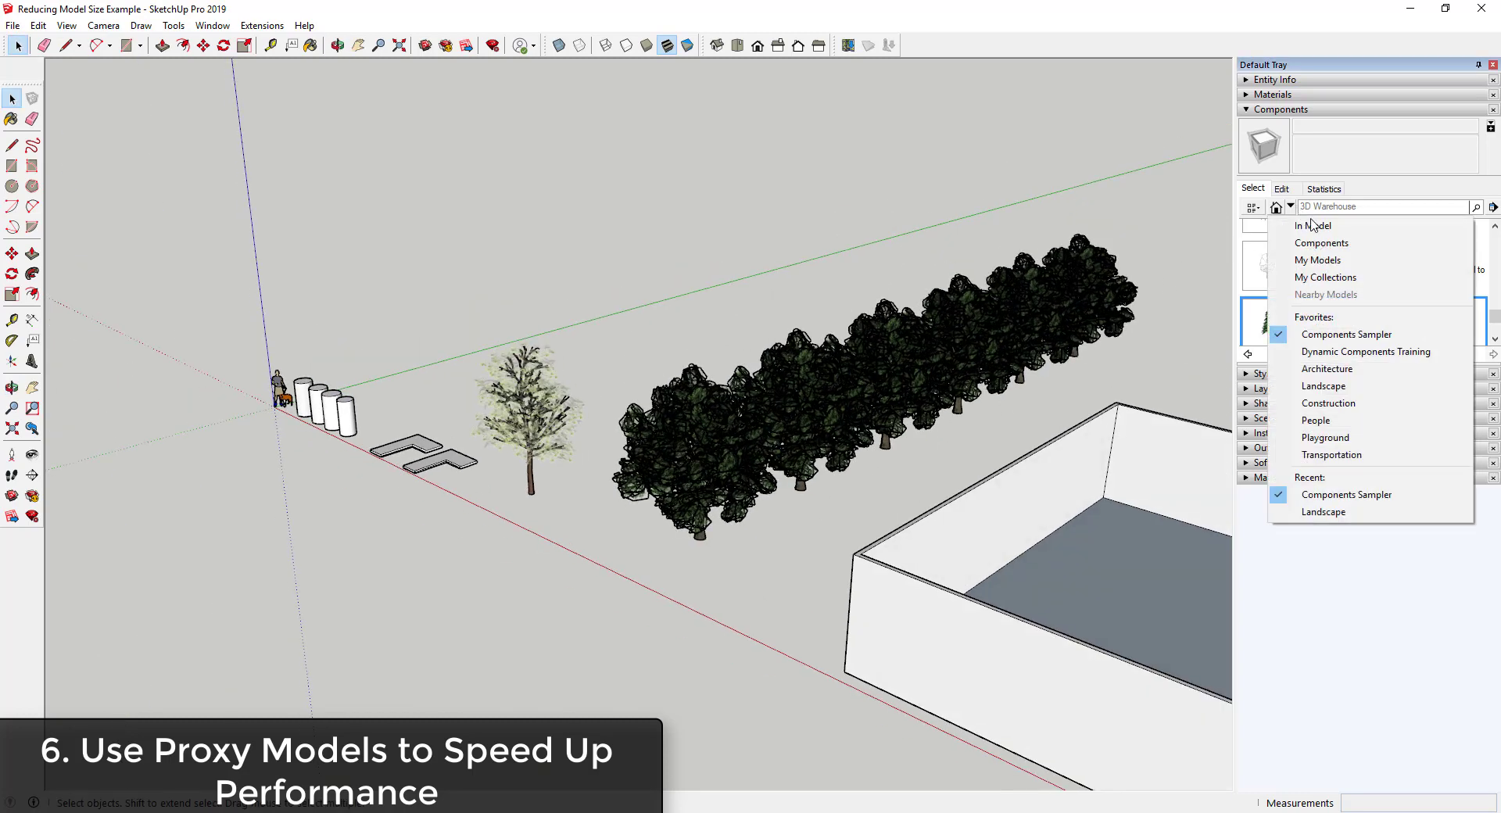
pyautogui.click(1314, 221)
pyautogui.rightClick(1349, 267)
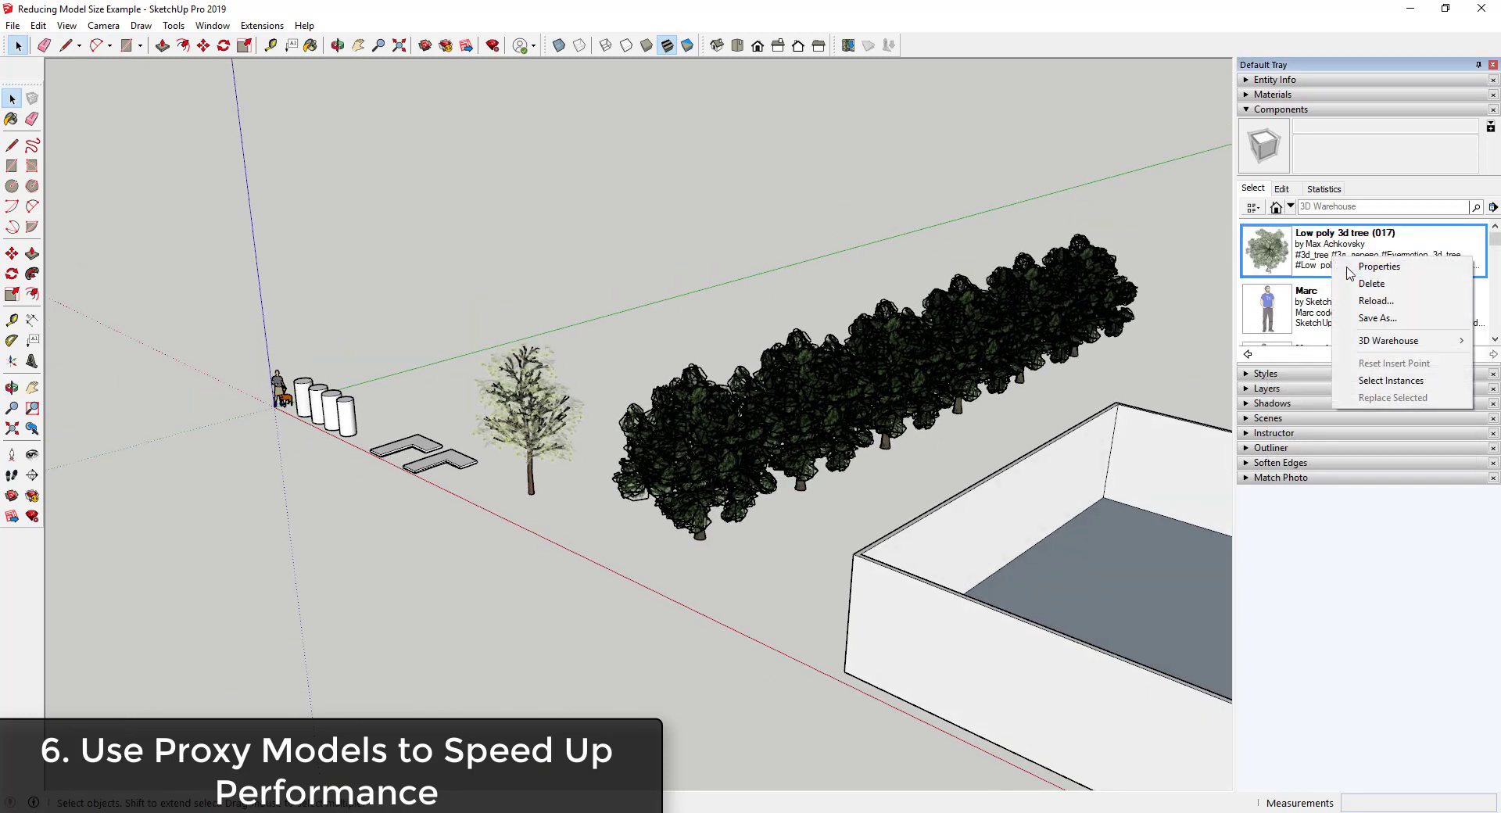
pyautogui.click(1391, 380)
# Replace the six selected trees with the Tree 3D Evergreen component from Components Sampler
pyautogui.click(1290, 207)
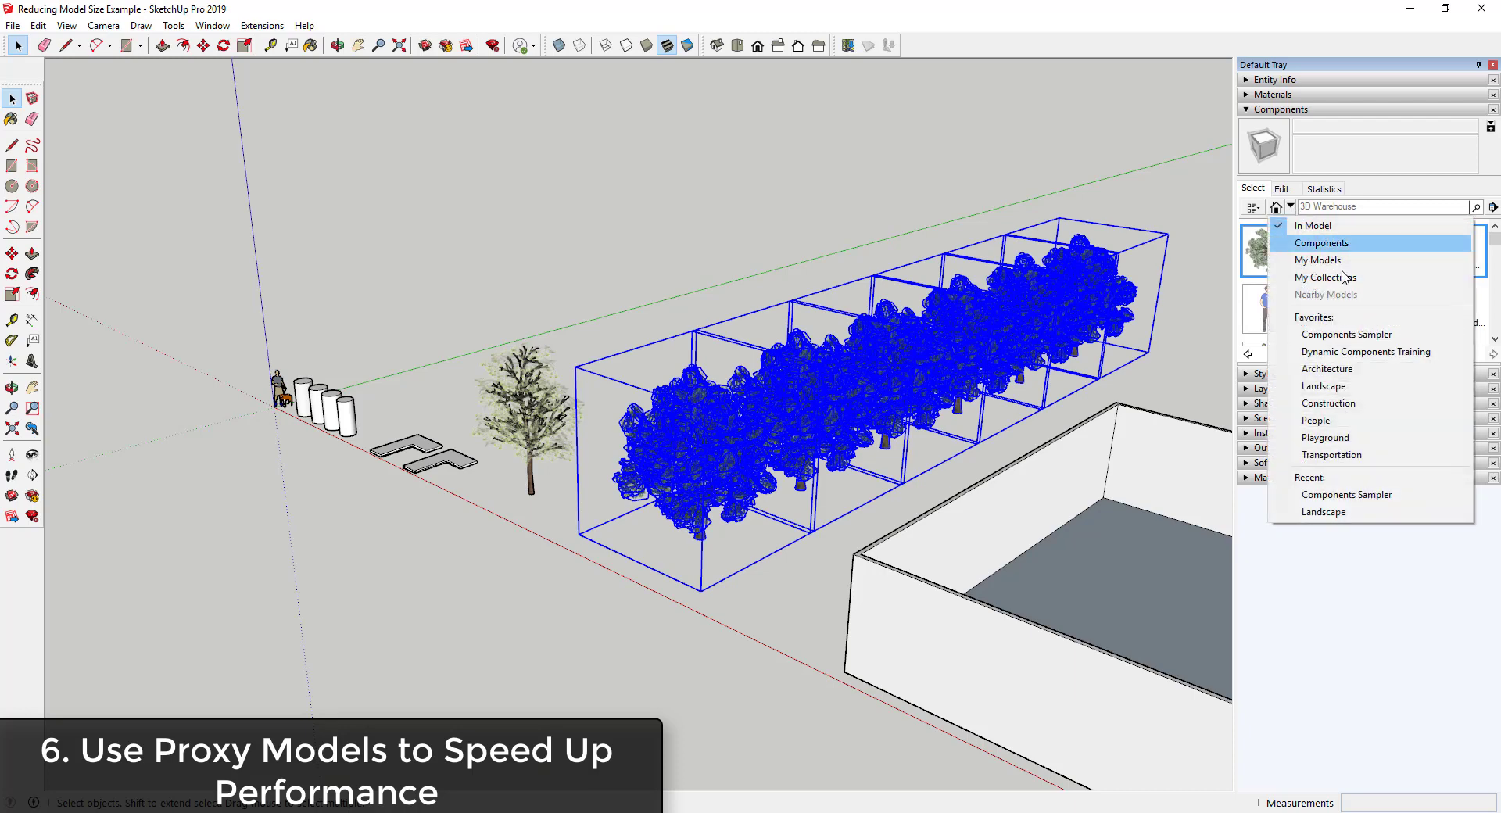
pyautogui.click(1339, 335)
pyautogui.scroll(-10, 1342, 269)
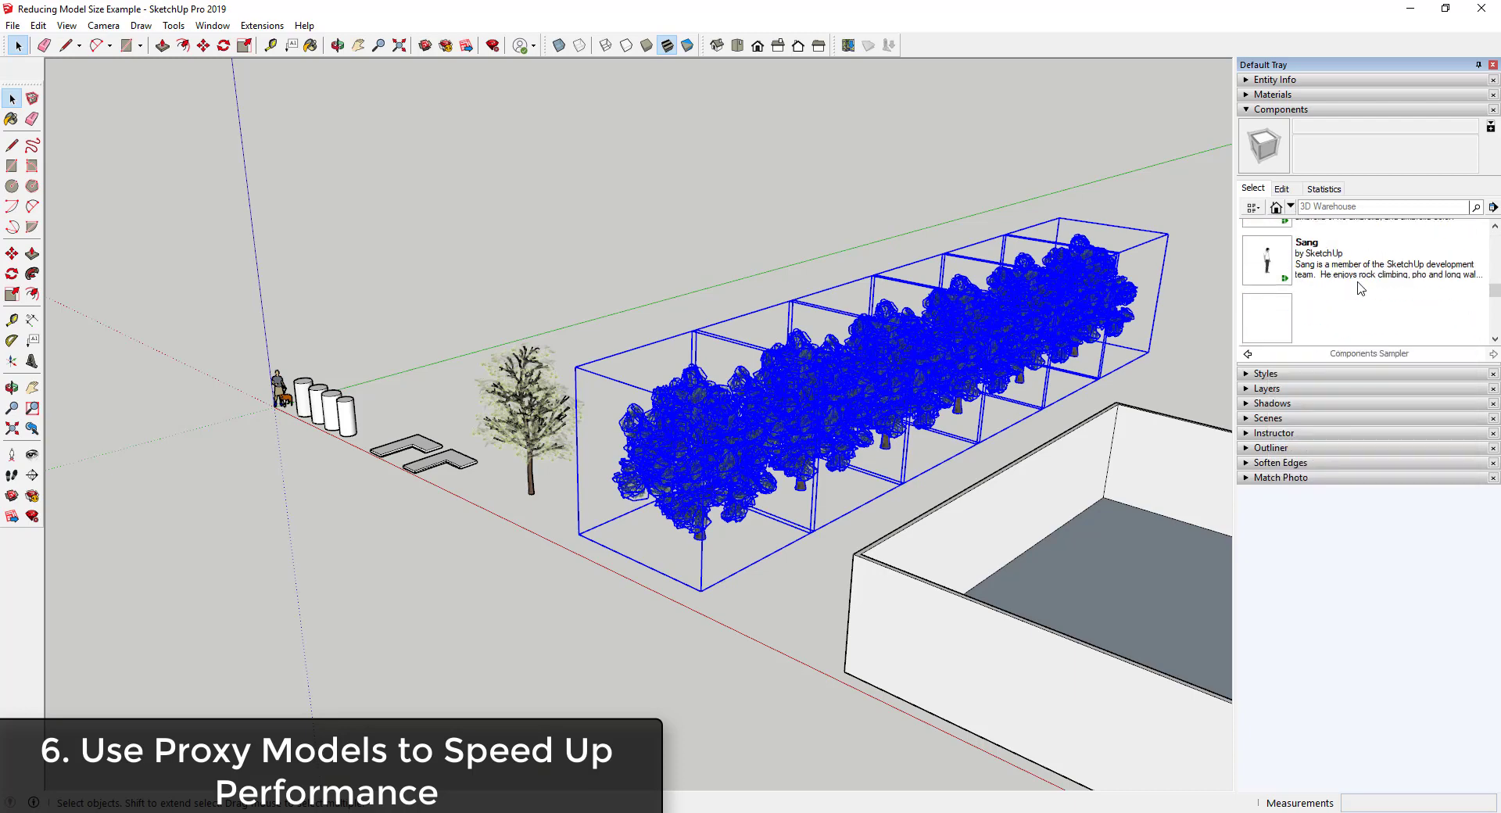
pyautogui.scroll(3, 1361, 280)
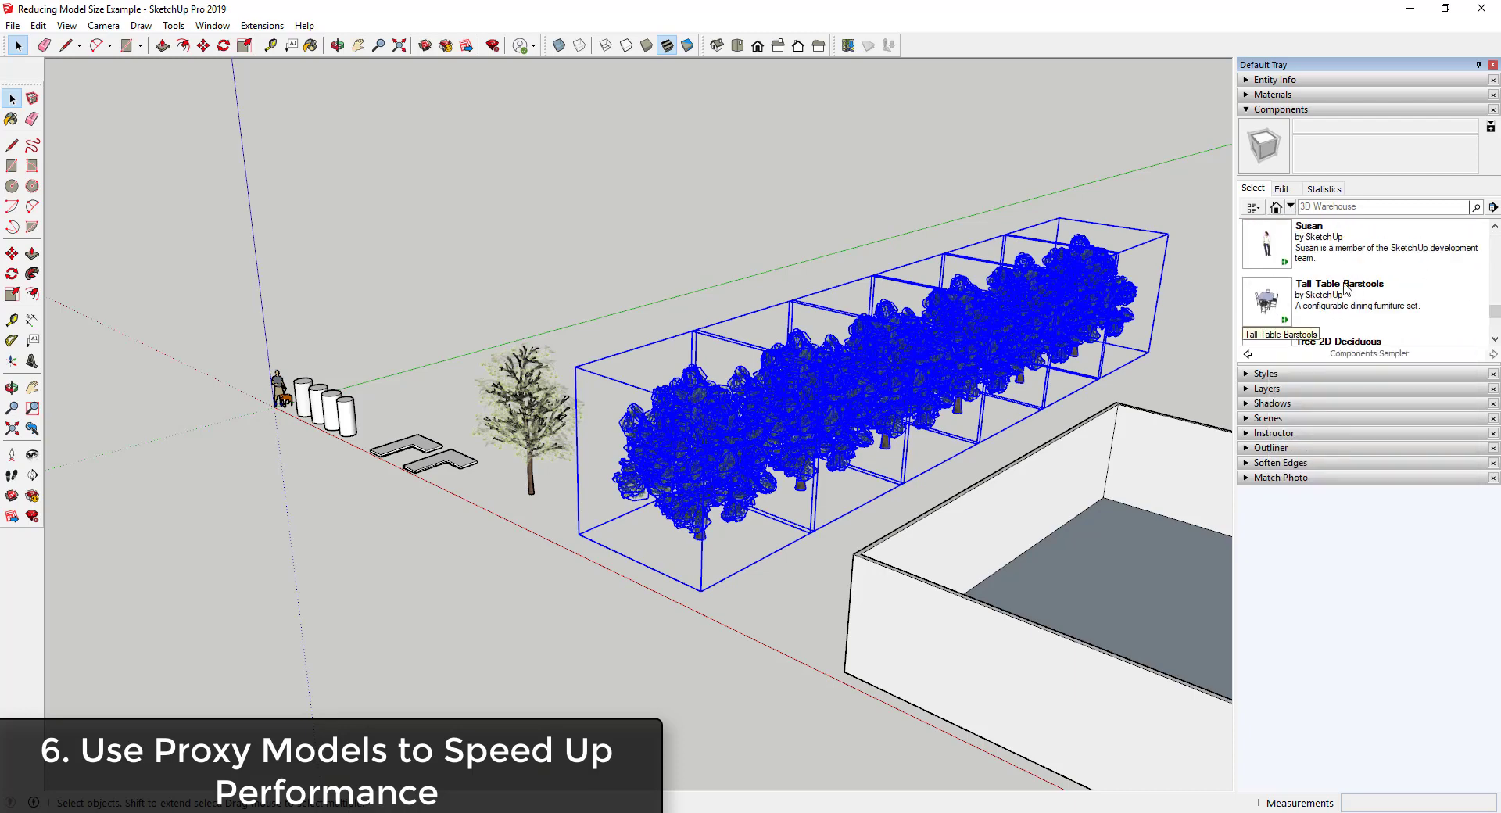
pyautogui.rightClick(1321, 321)
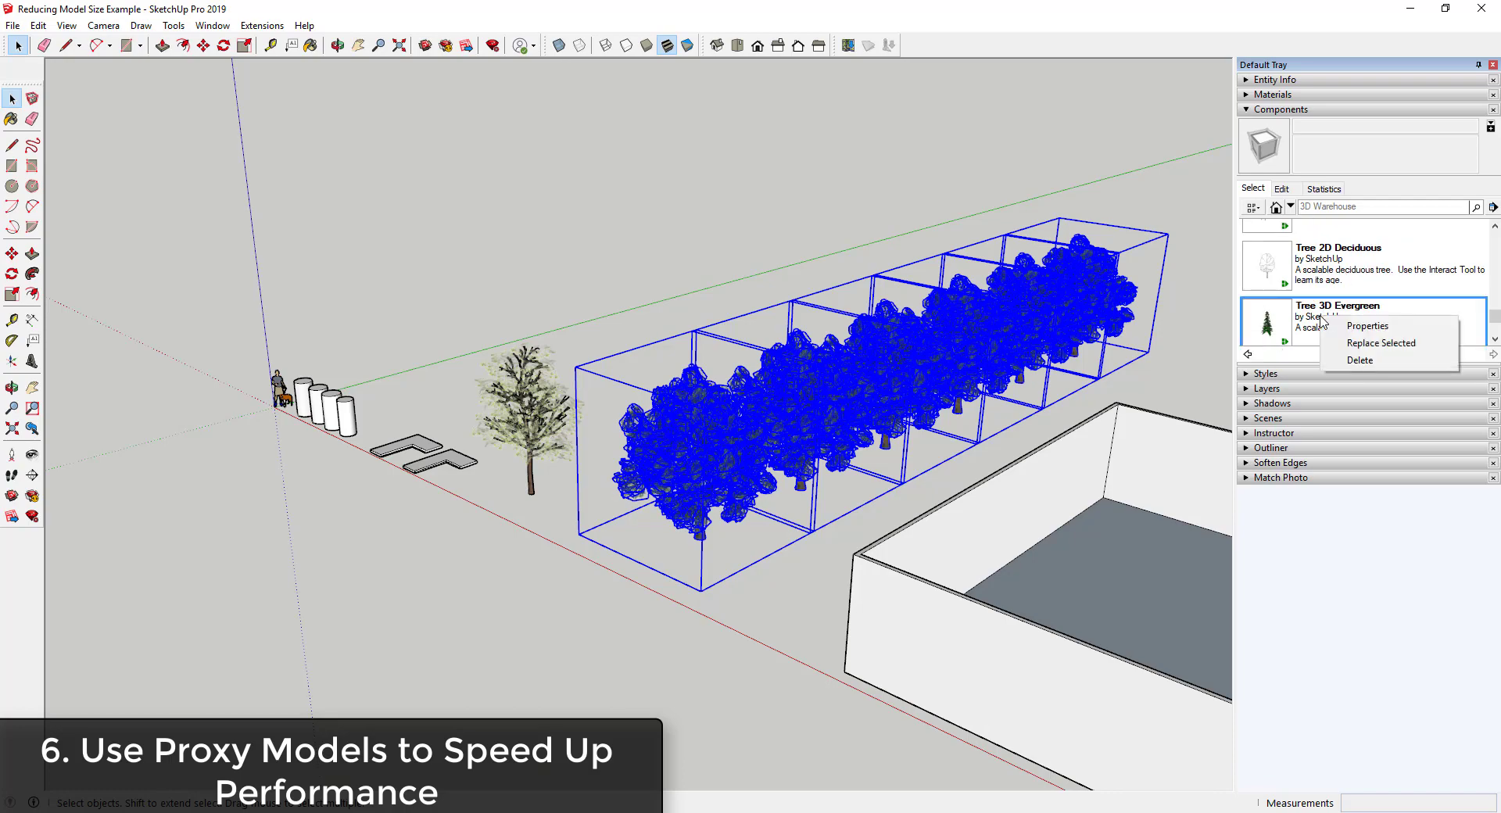
pyautogui.click(1381, 342)
pyautogui.moveTo(1051, 368); pyautogui.dragTo(573, 501, button='middle')
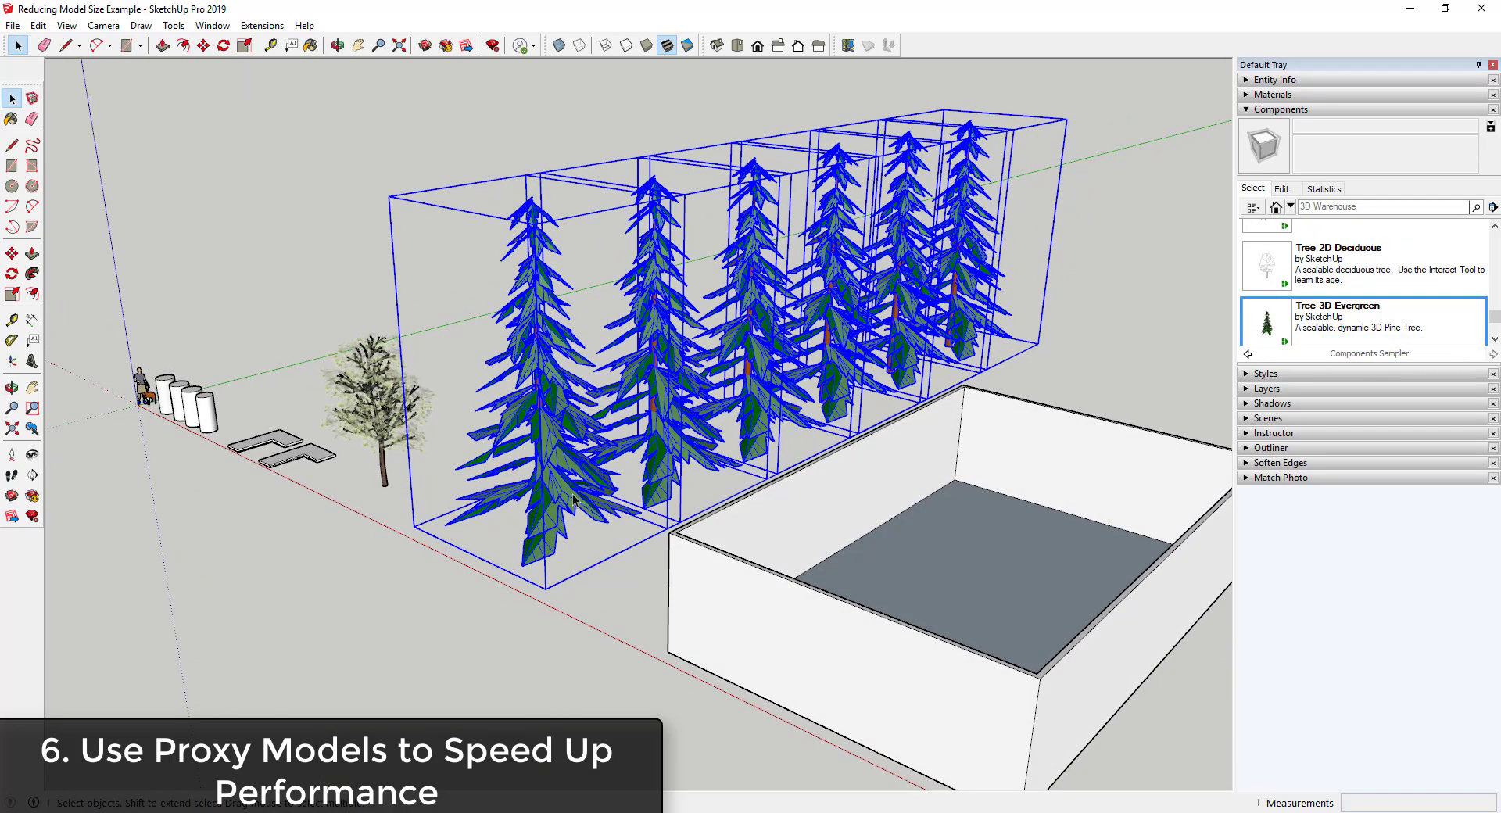
# Clear the selection, list the in-model components, and select every instance of Tree 3D Evergreen
pyautogui.click(1108, 357)
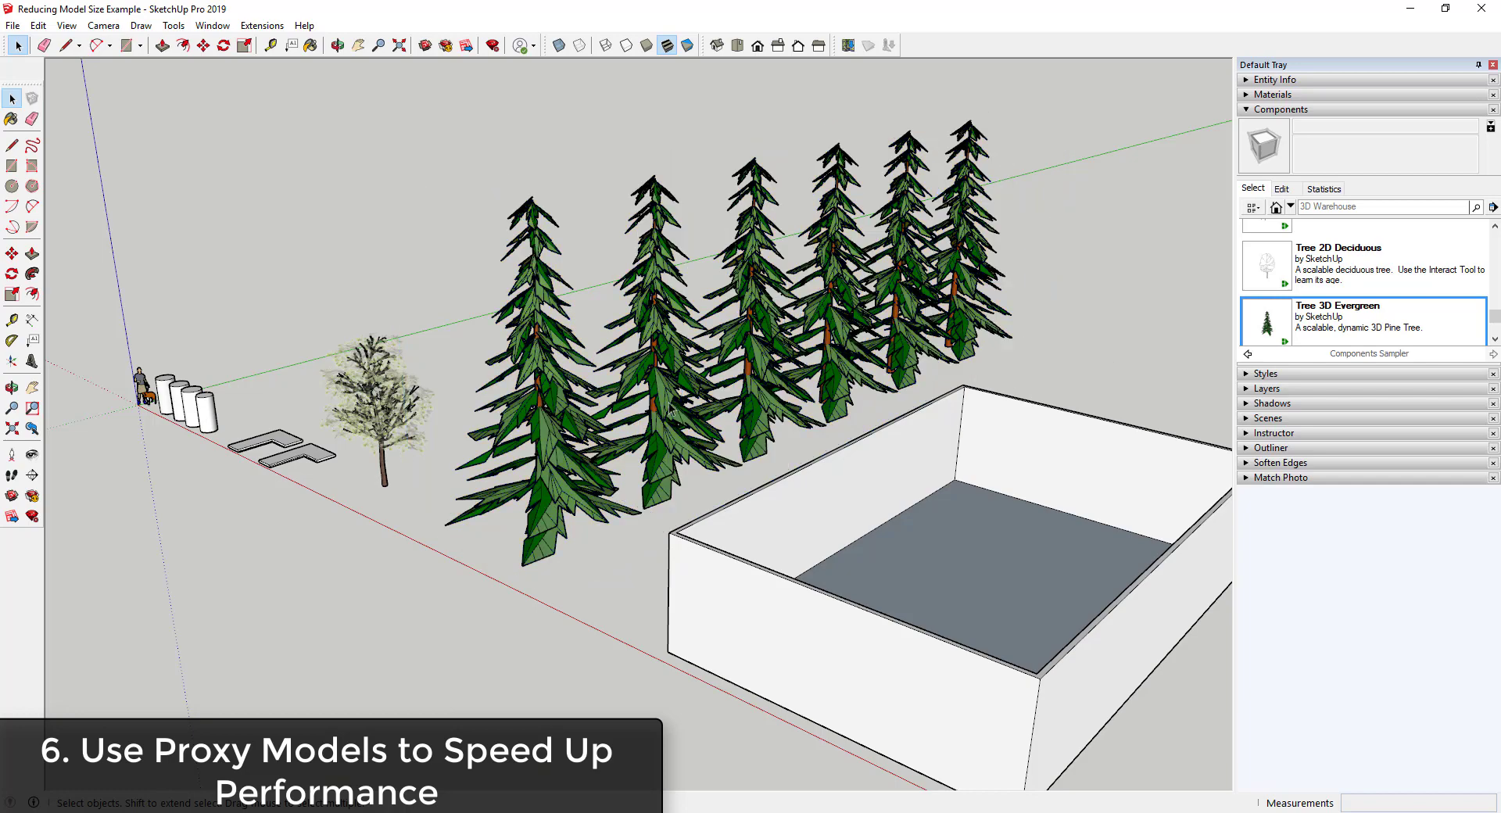
pyautogui.moveTo(1107, 357); pyautogui.dragTo(739, 461, button='middle')
pyautogui.scroll(3, 637, 504)
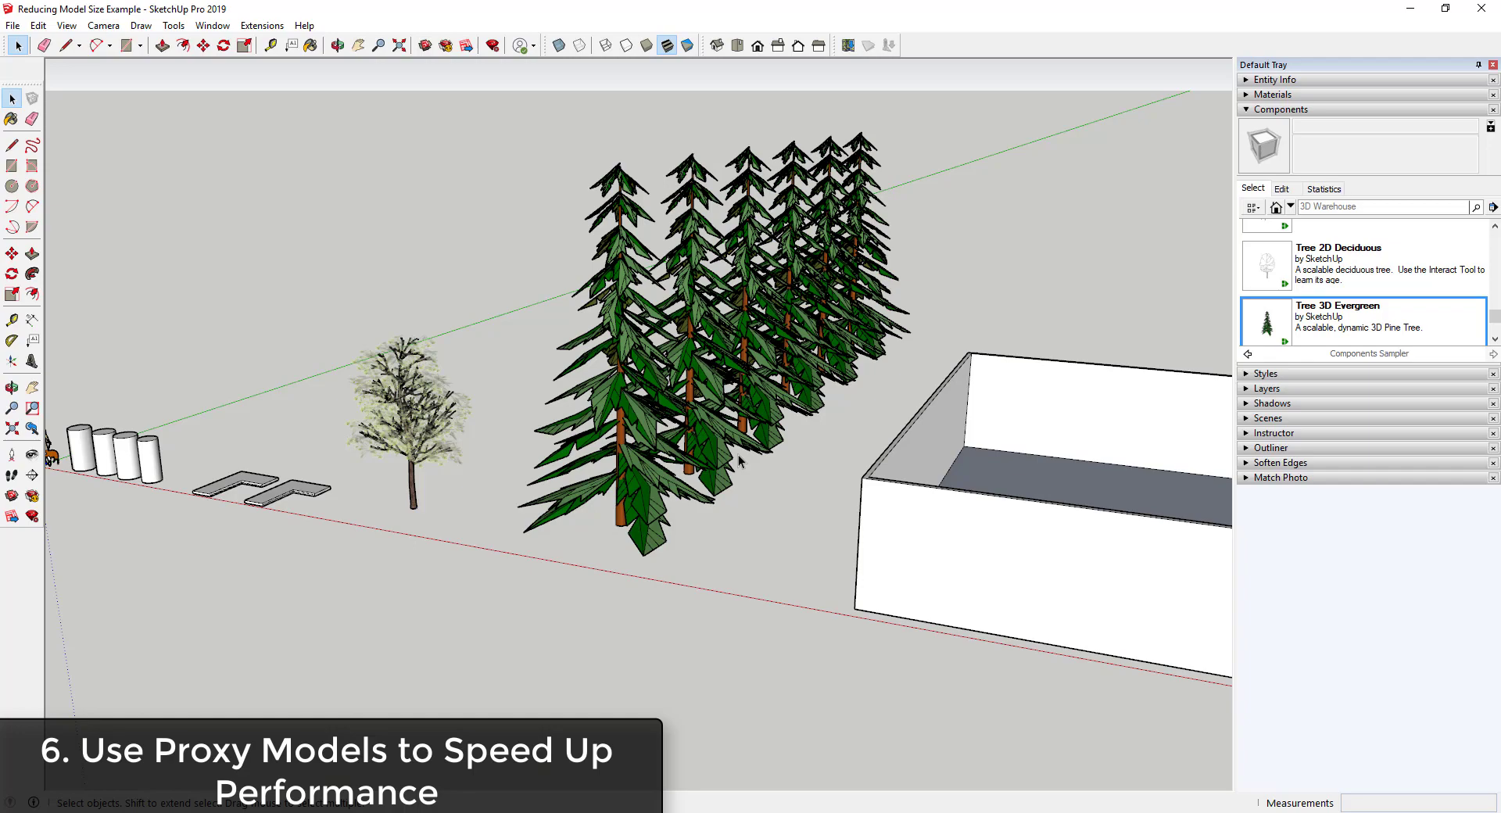
pyautogui.moveTo(739, 461); pyautogui.dragTo(585, 506, button='middle')
pyautogui.moveTo(603, 501); pyautogui.dragTo(640, 494, button='middle')
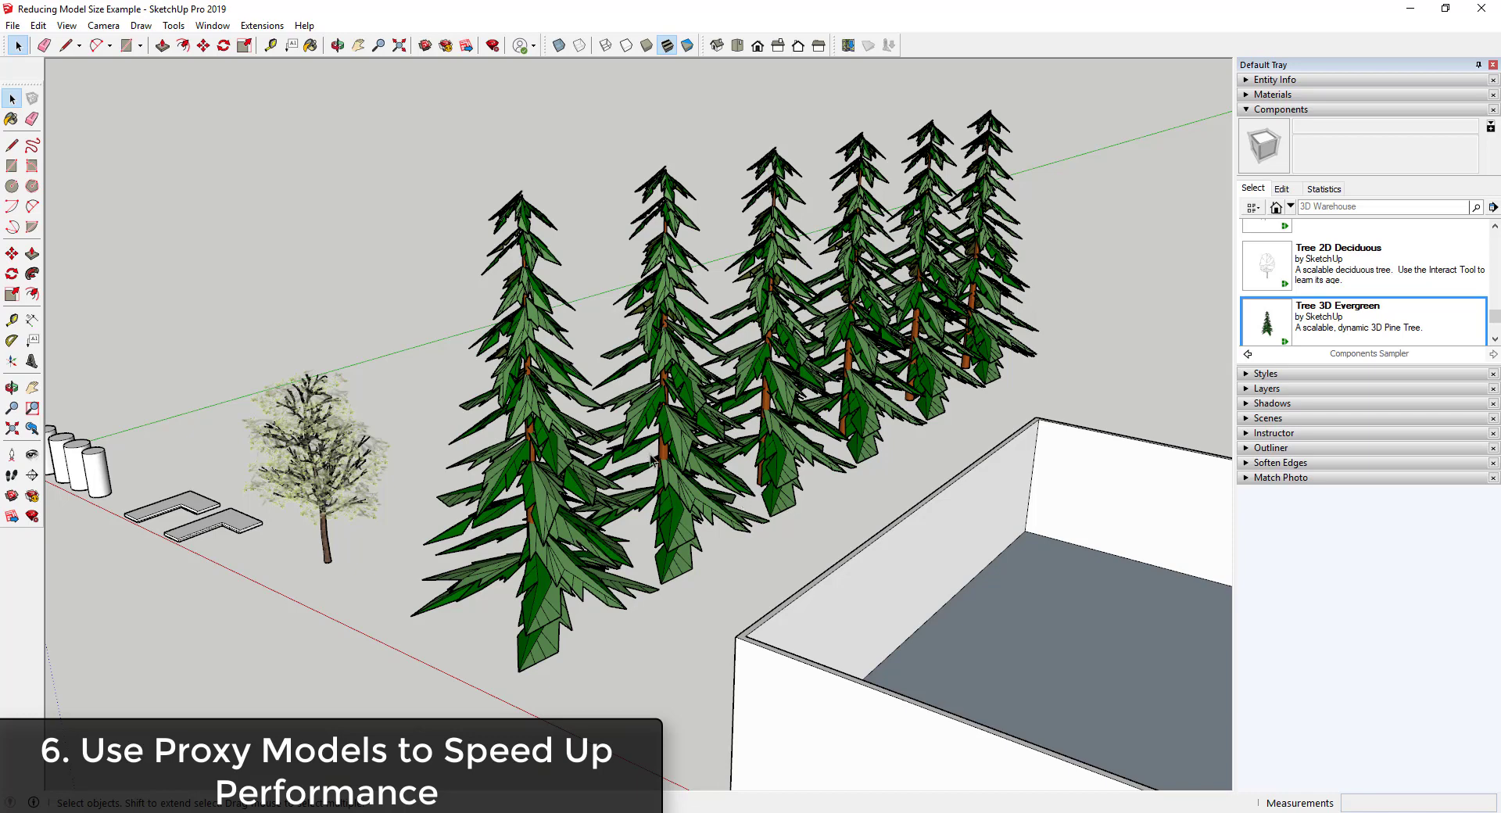
pyautogui.click(1290, 207)
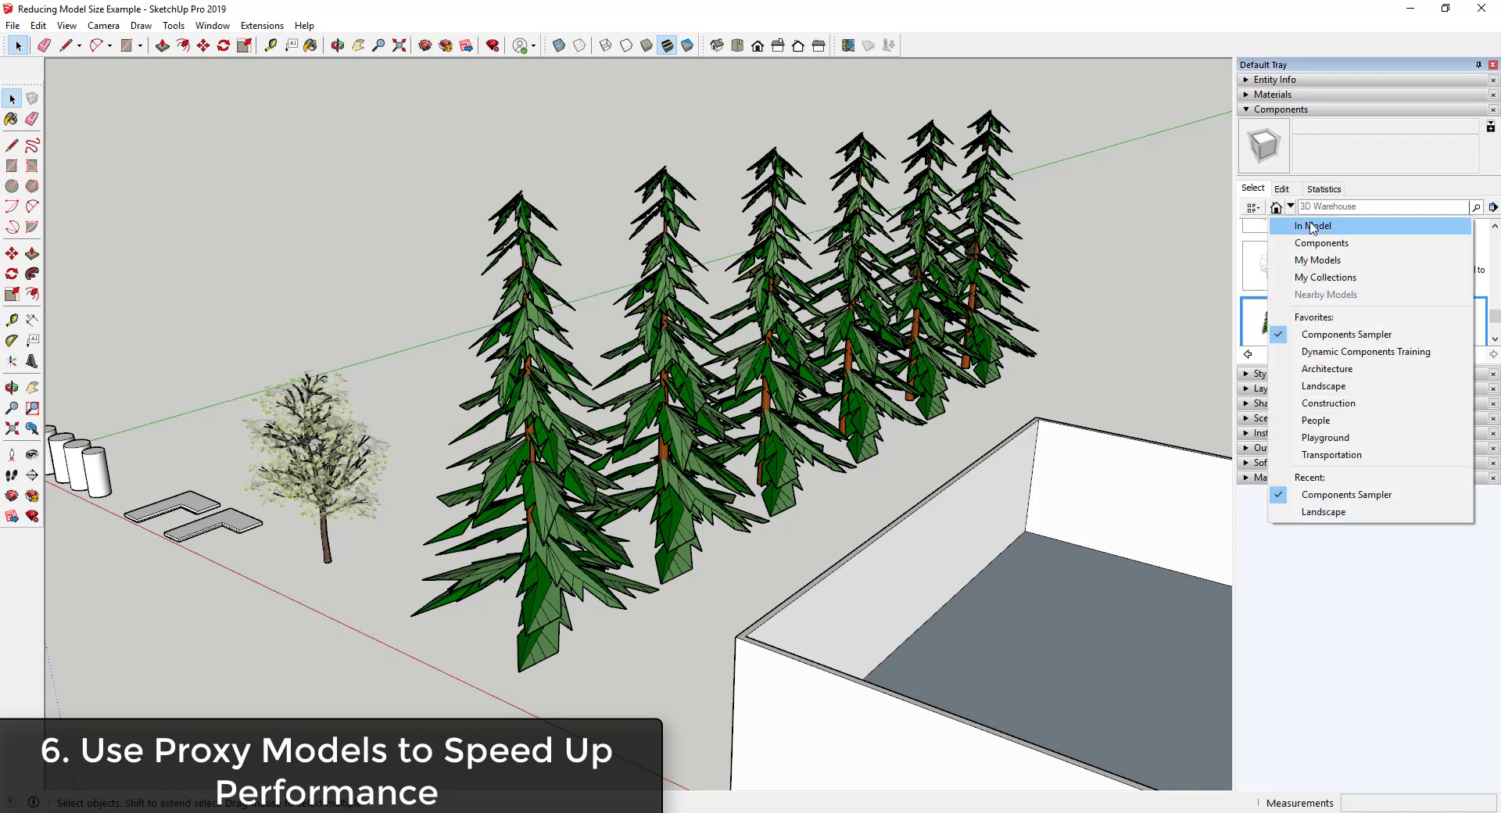
pyautogui.click(1317, 222)
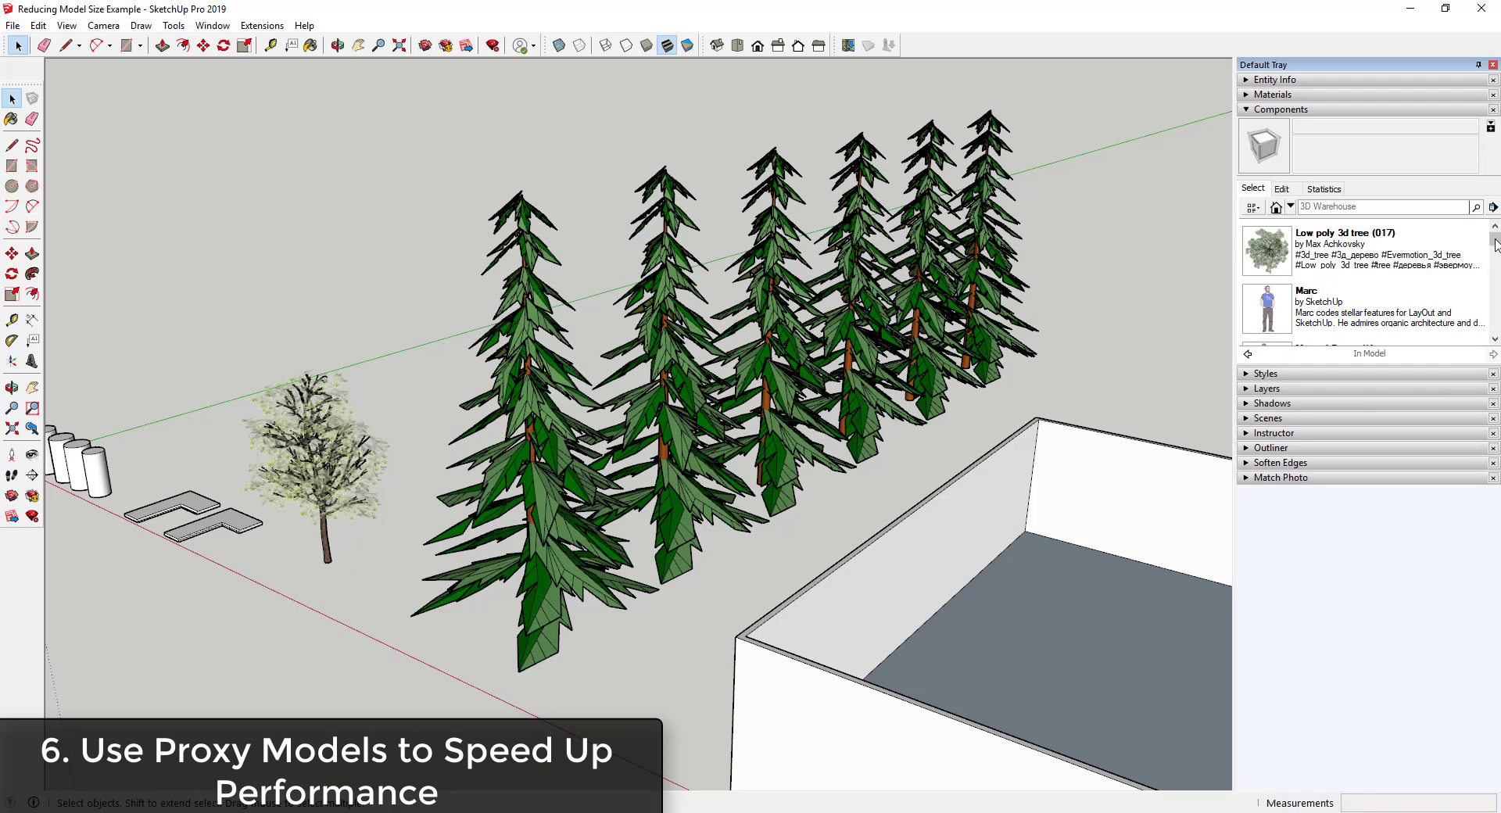
pyautogui.moveTo(1494, 240); pyautogui.dragTo(1494, 296)
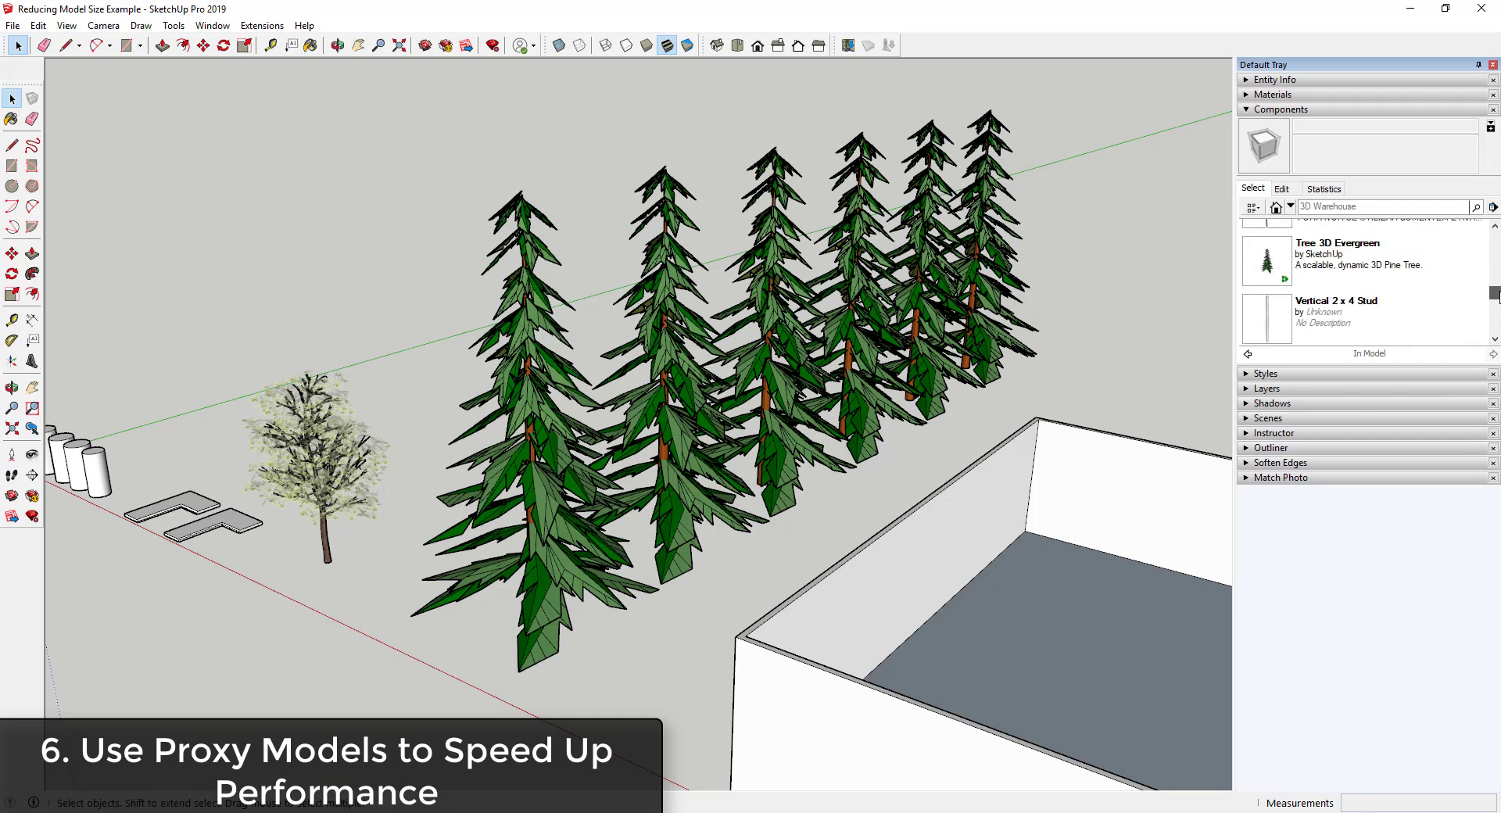
pyautogui.scroll(1, 1282, 289)
pyautogui.rightClick(1326, 262)
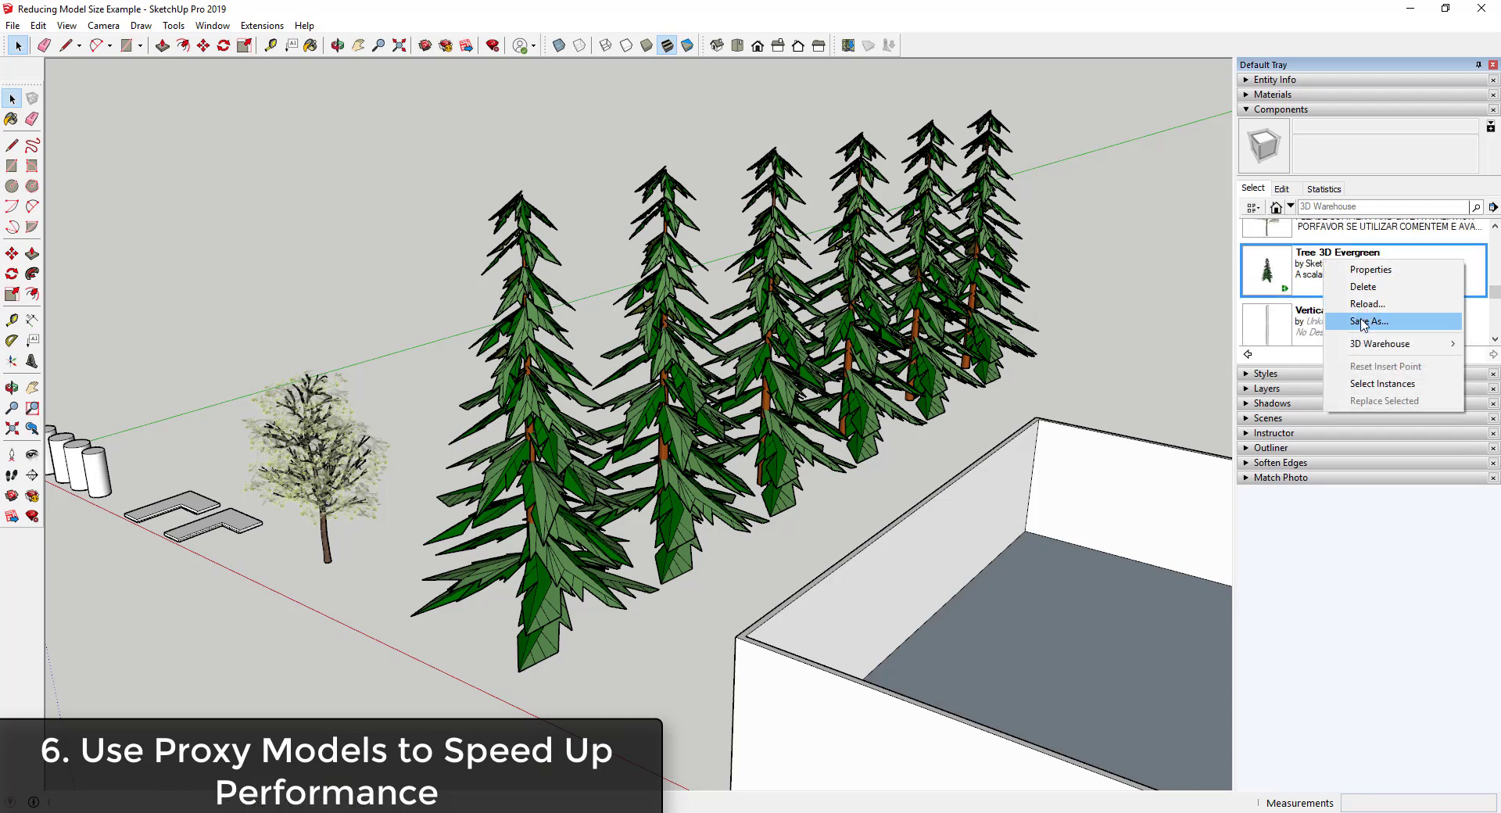
pyautogui.click(1383, 384)
# Replace the selected evergreens with the in-model Low poly 3d tree (017) component, clear the selection, and inspect the trees up close
pyautogui.scroll(3, 1398, 288)
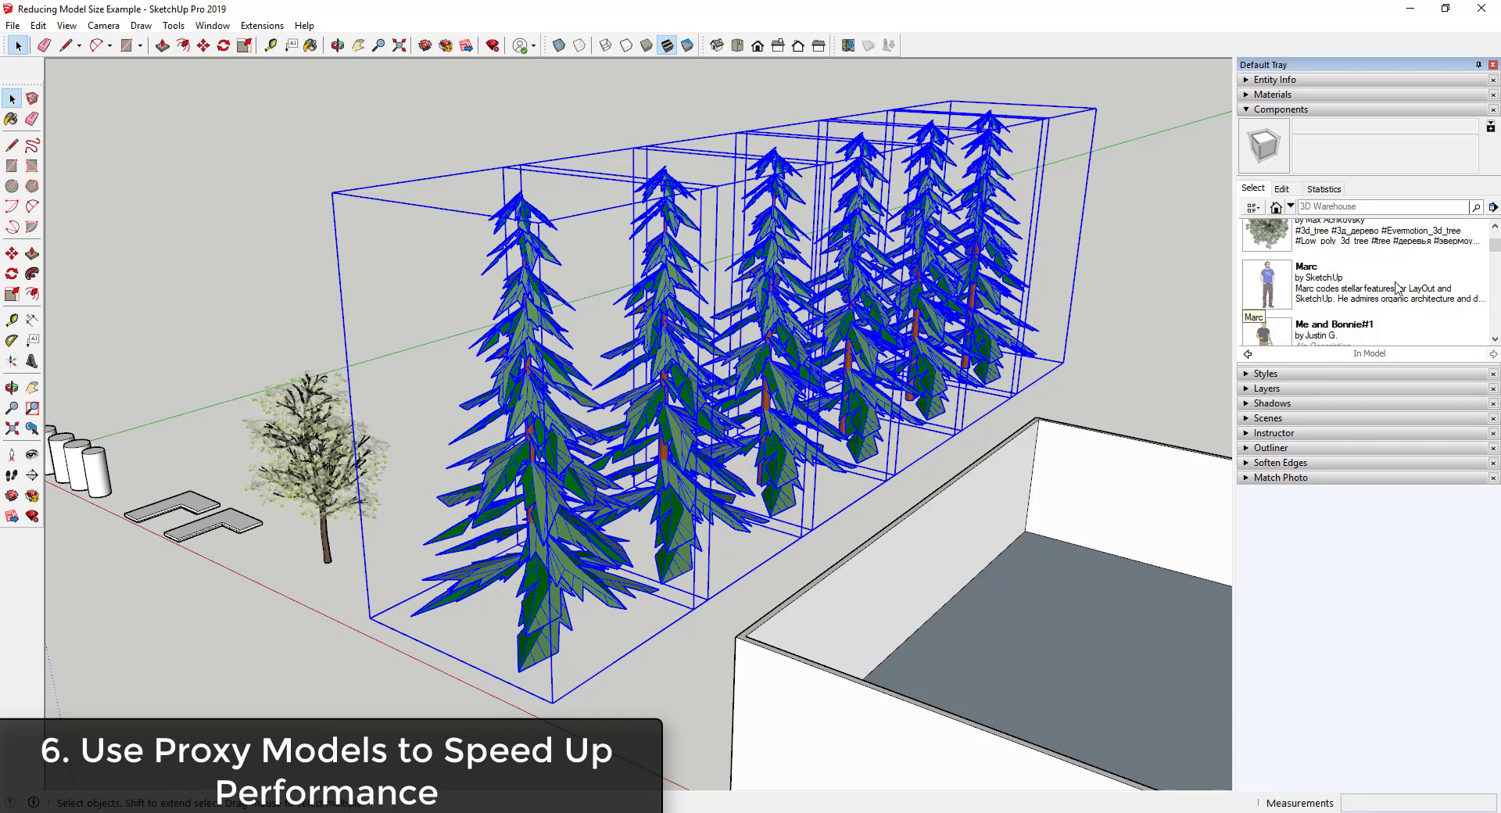
pyautogui.scroll(1, 1398, 288)
pyautogui.rightClick(1331, 252)
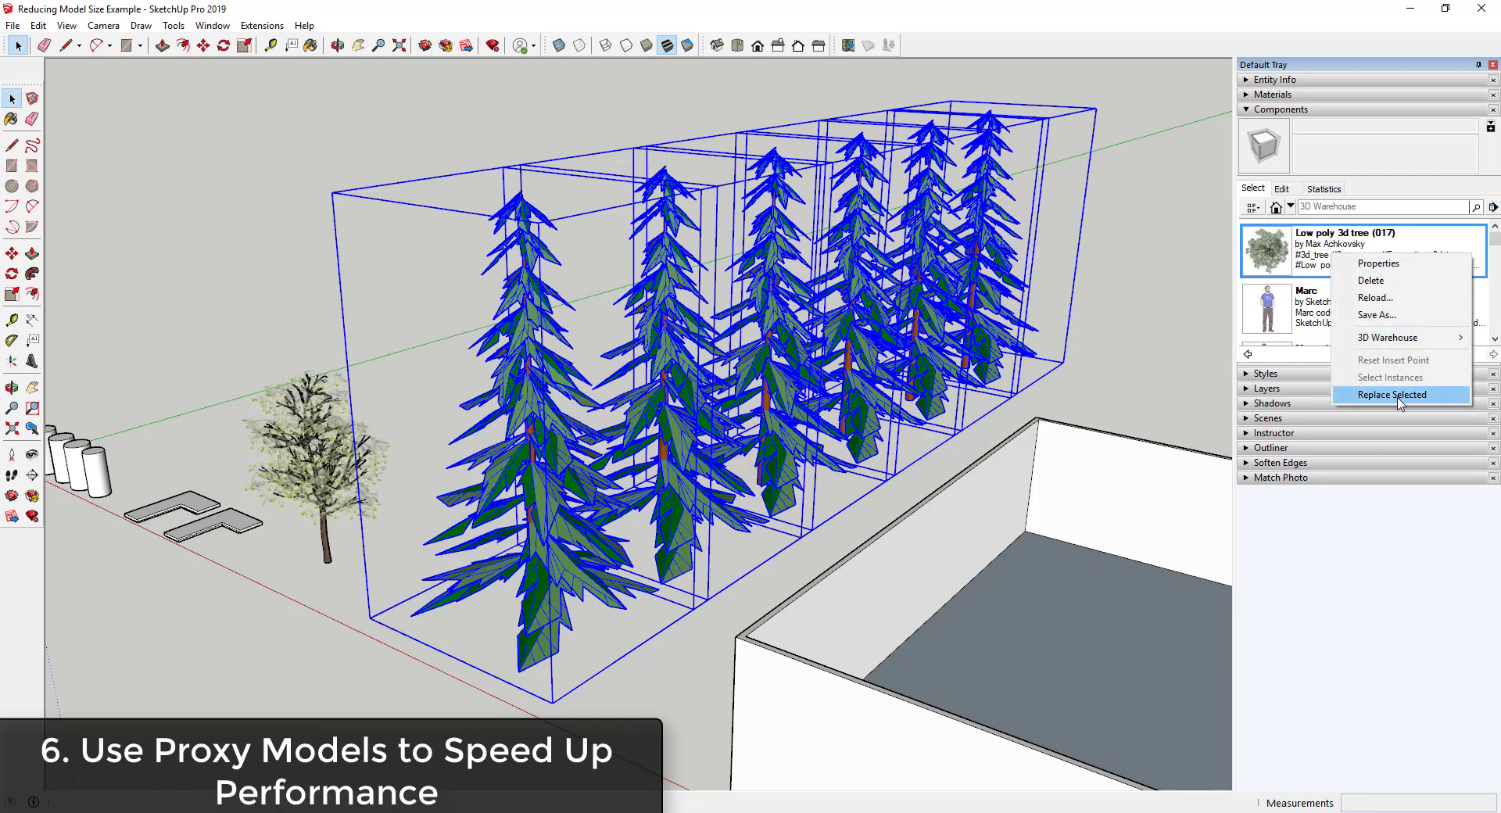
pyautogui.click(1399, 395)
pyautogui.click(593, 623)
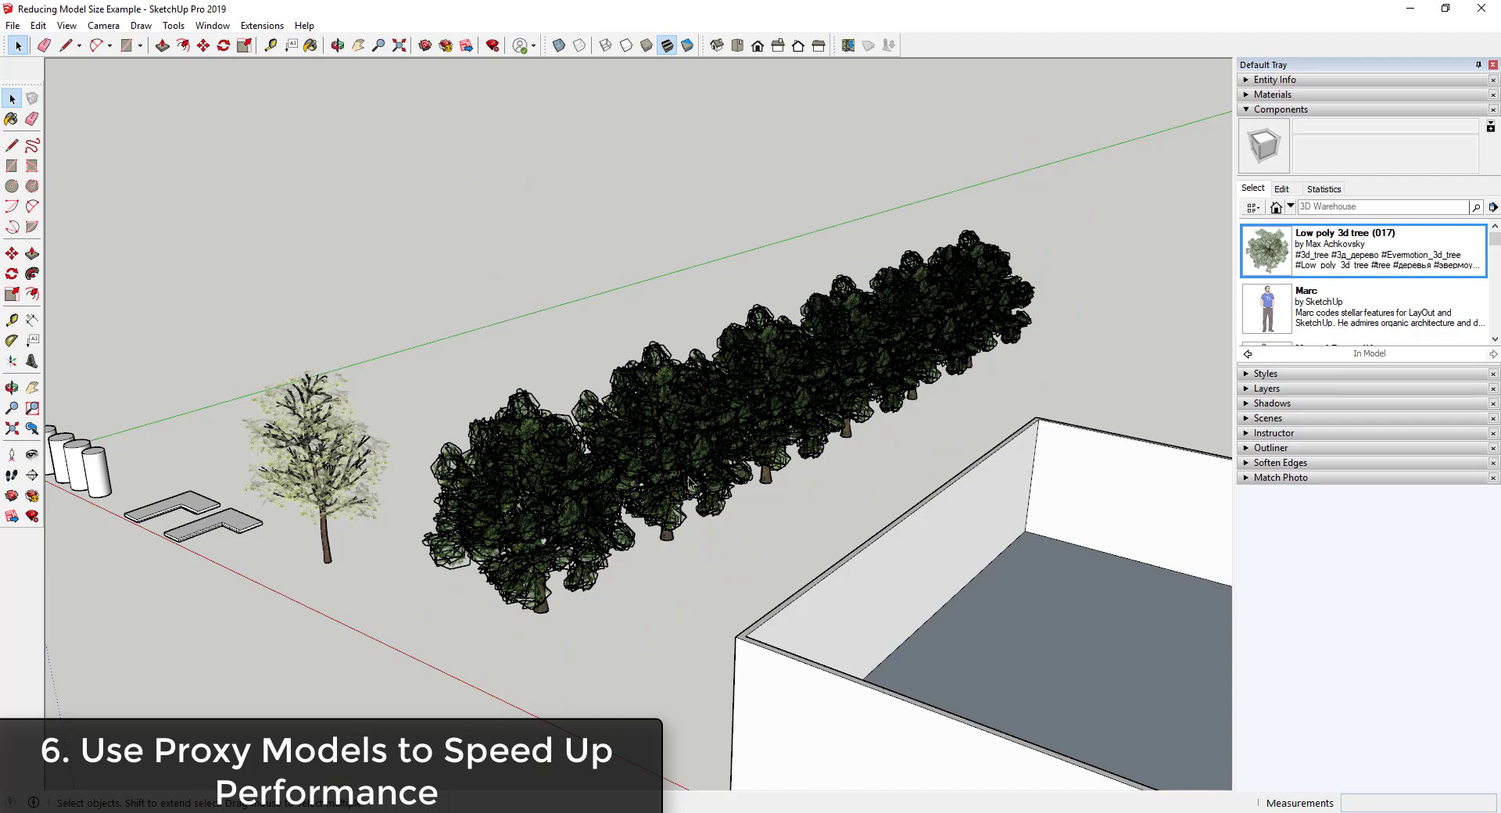
pyautogui.scroll(4, 547, 545)
pyautogui.scroll(-2, 528, 524)
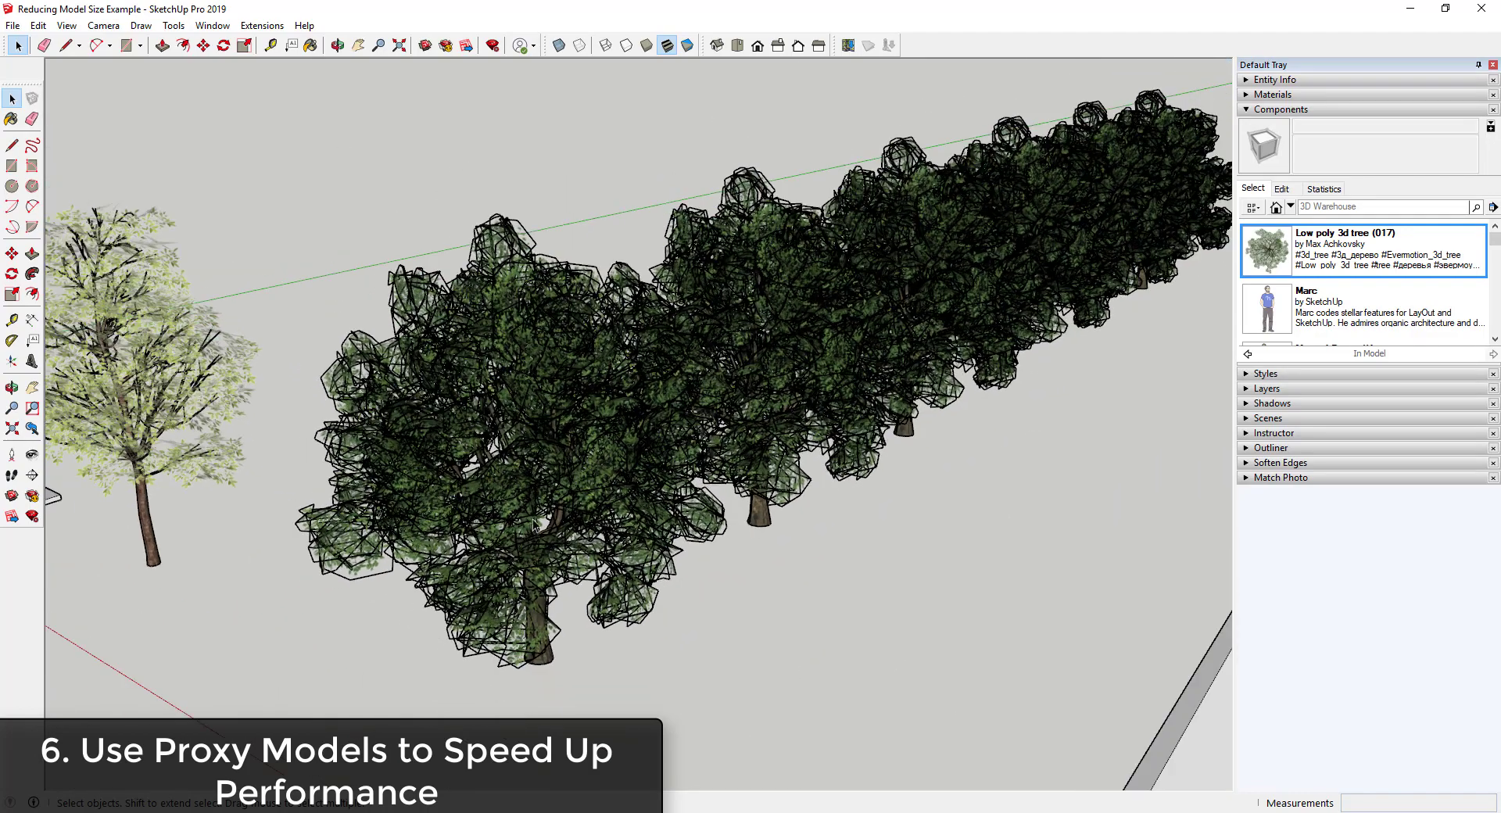